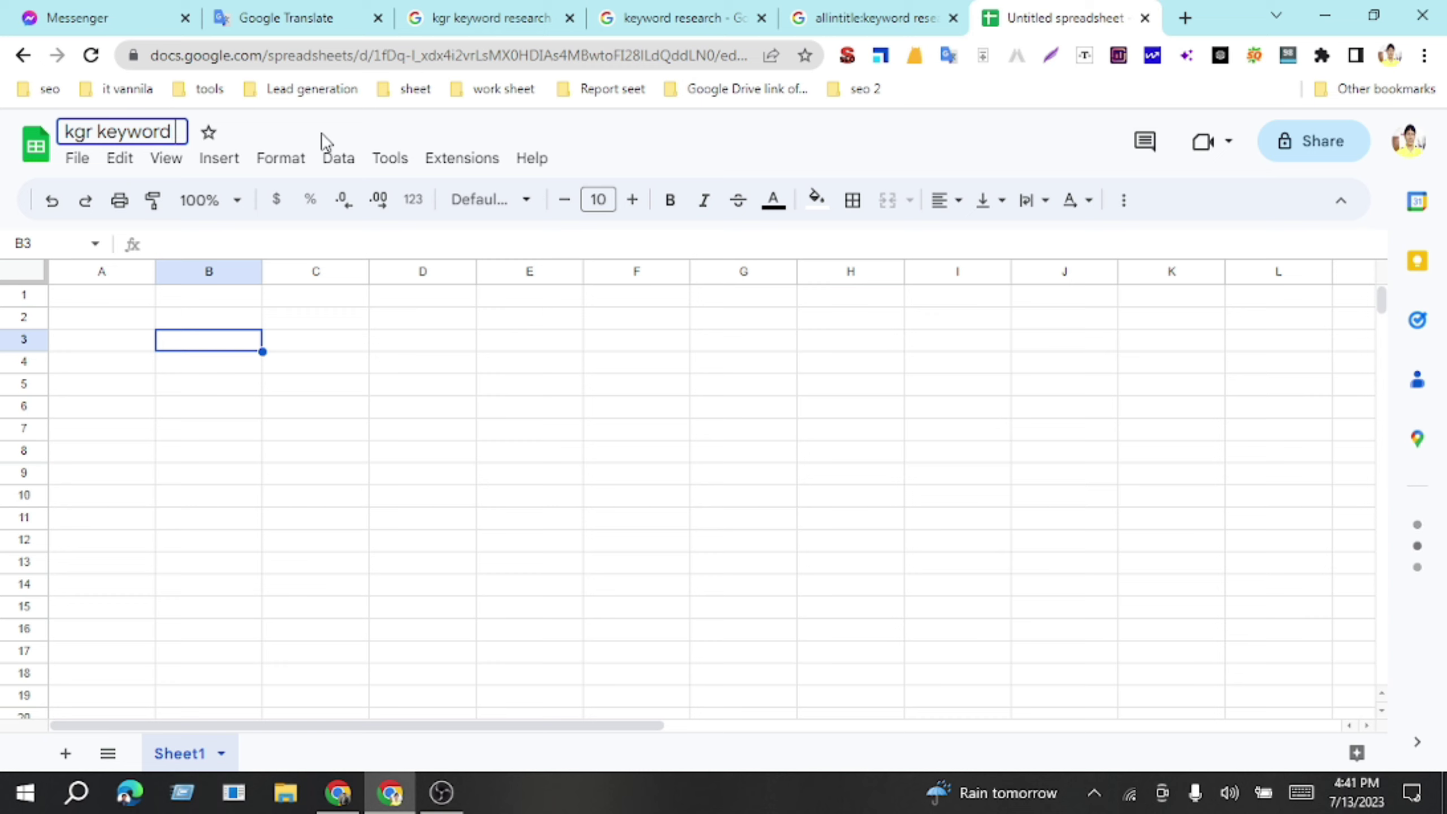
Step: Finish naming the spreadsheet "kgr keyword research"
type("ch")
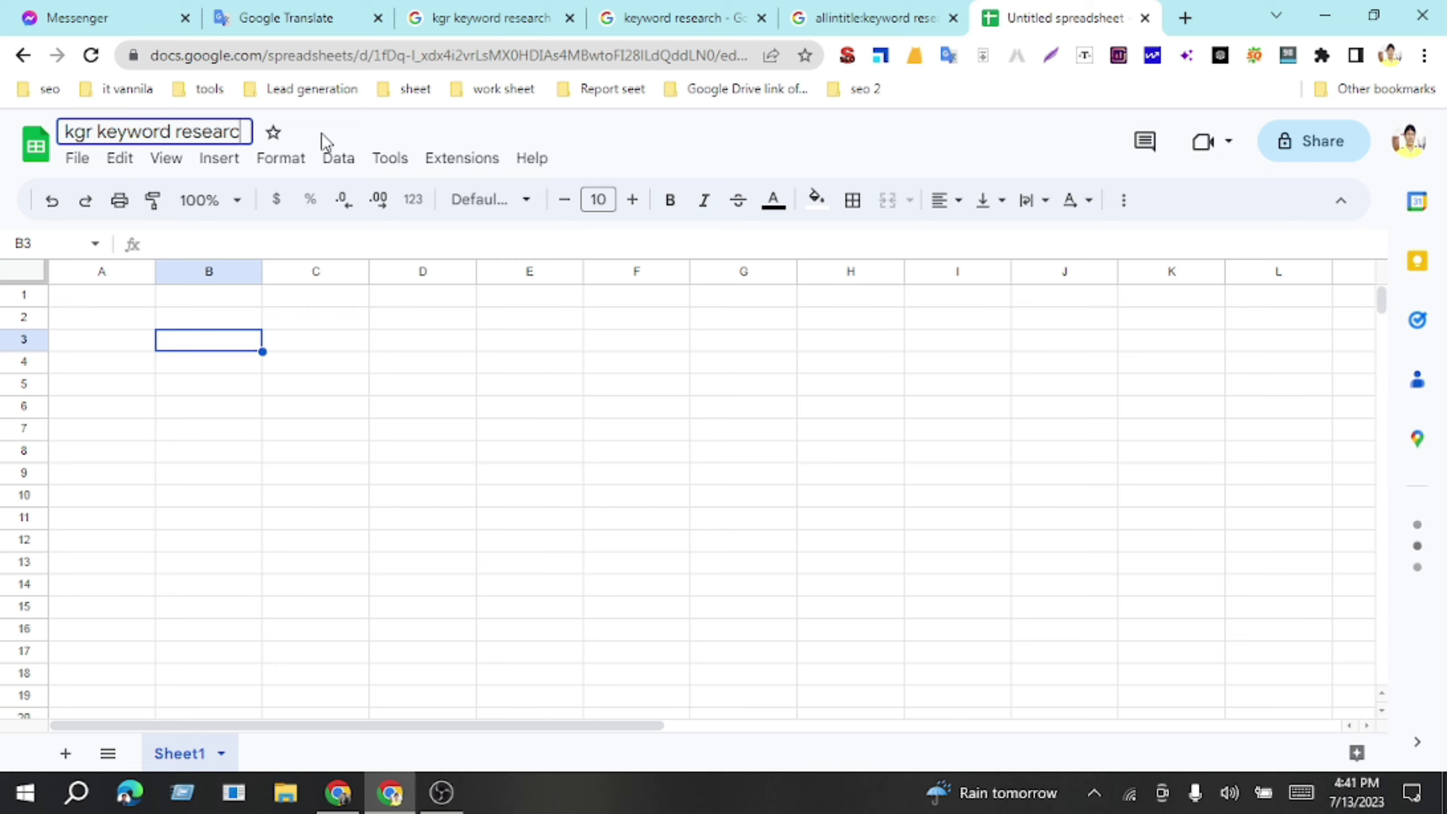
left_click(339, 394)
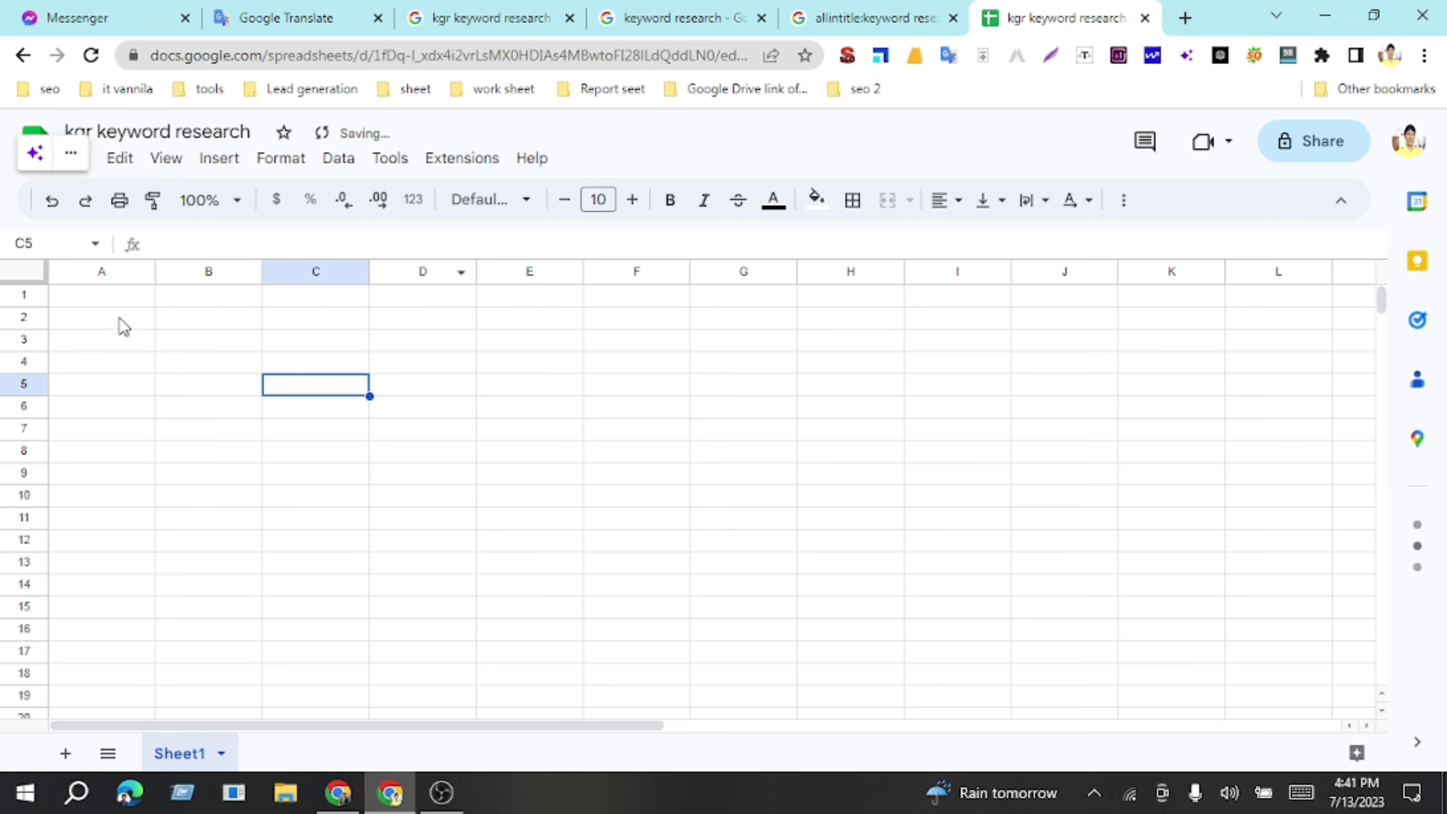
Step: Enter the column headers "keyword name" in A1 and "search volume" in B1
left_click(117, 303)
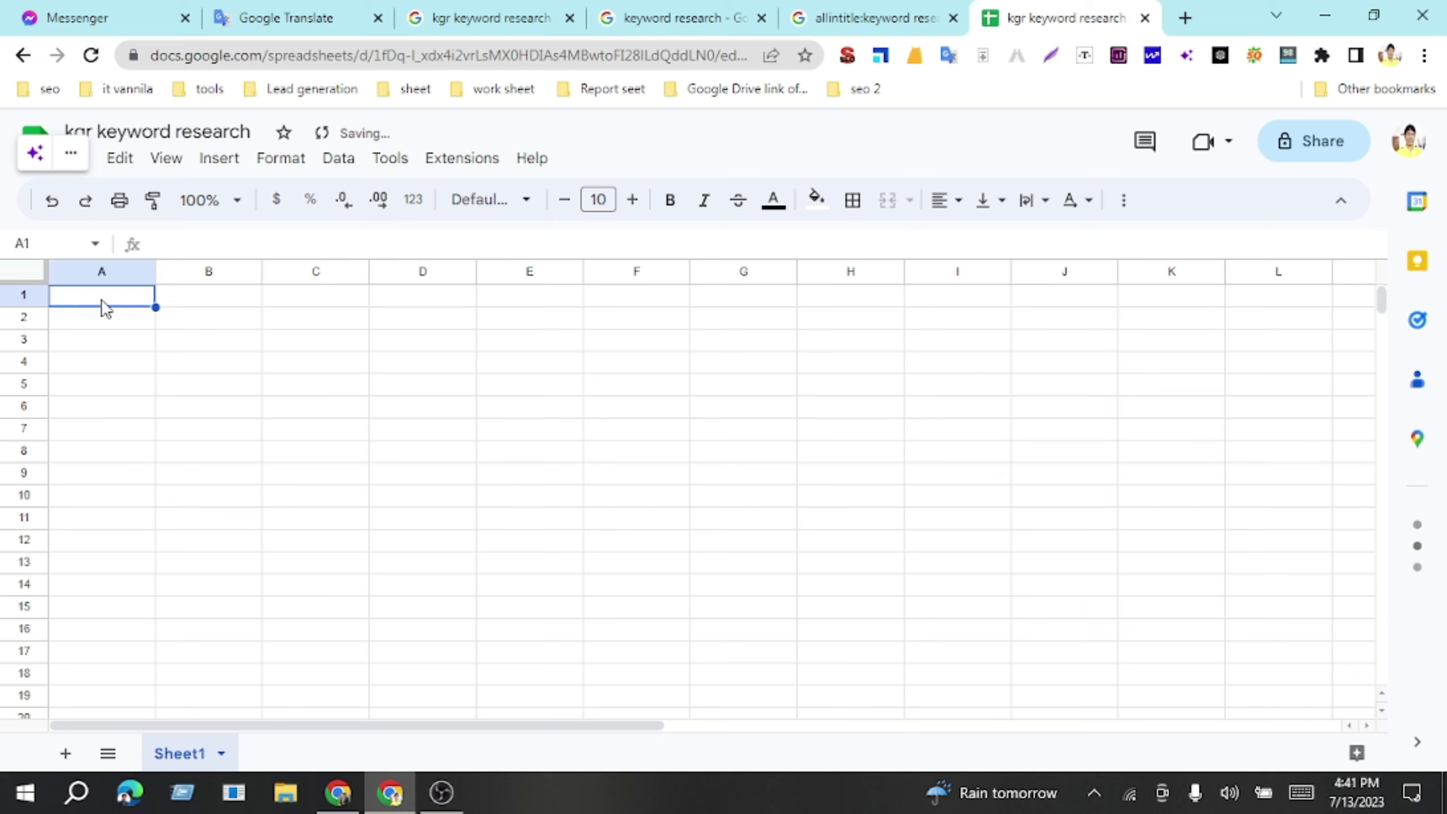
type("k")
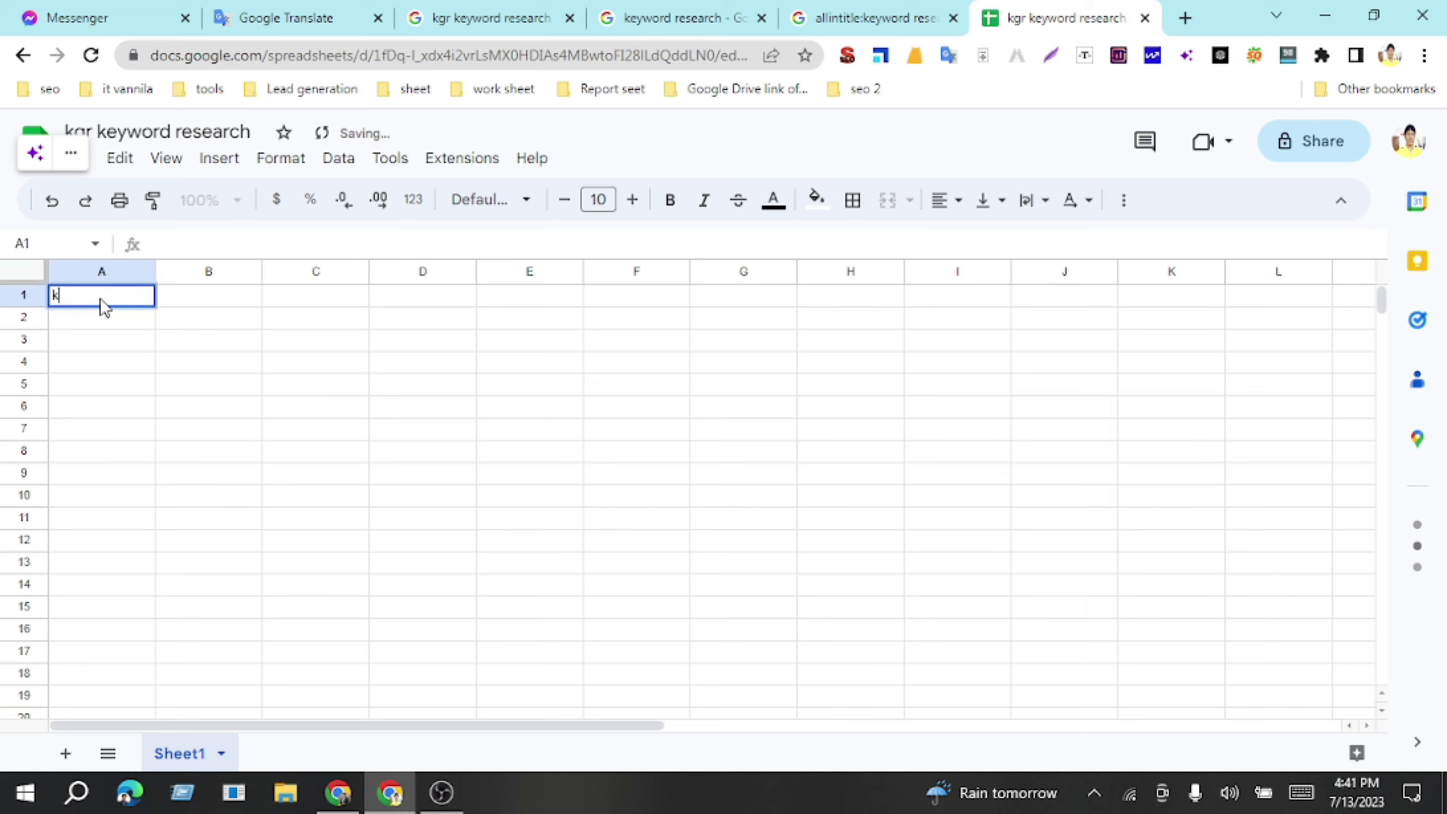
type("eyw")
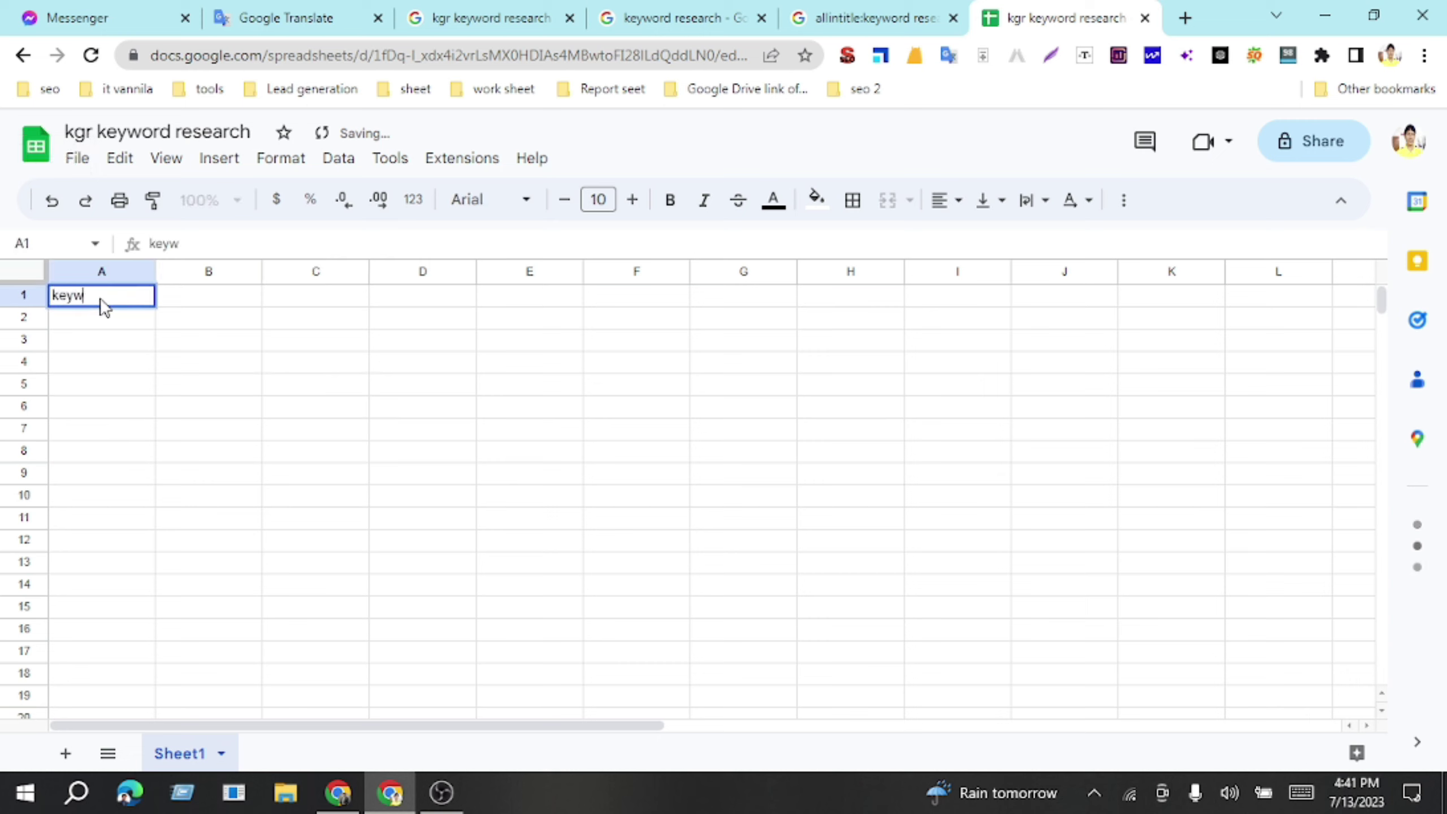
type("ord name")
left_click(235, 307)
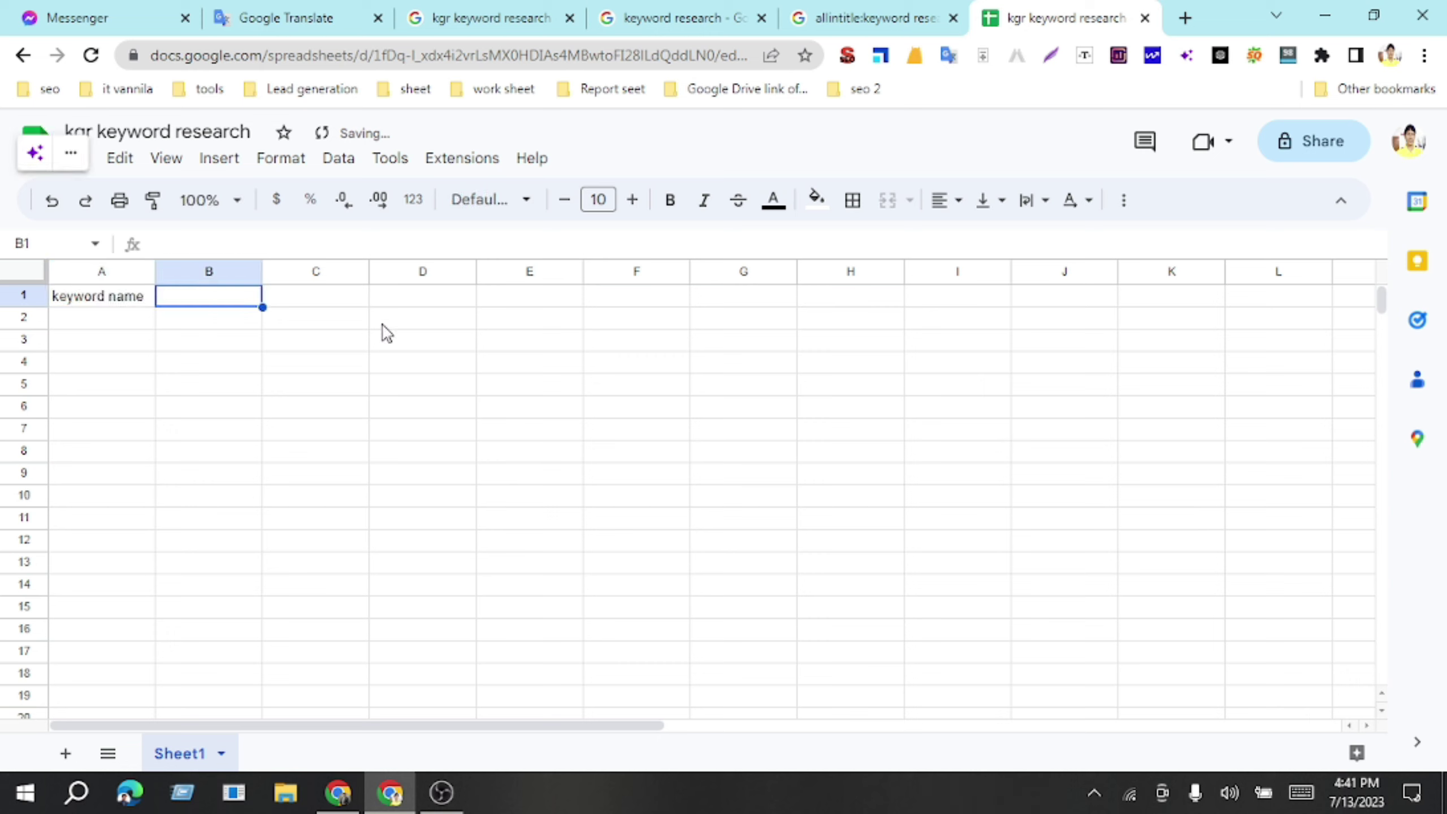
type("al")
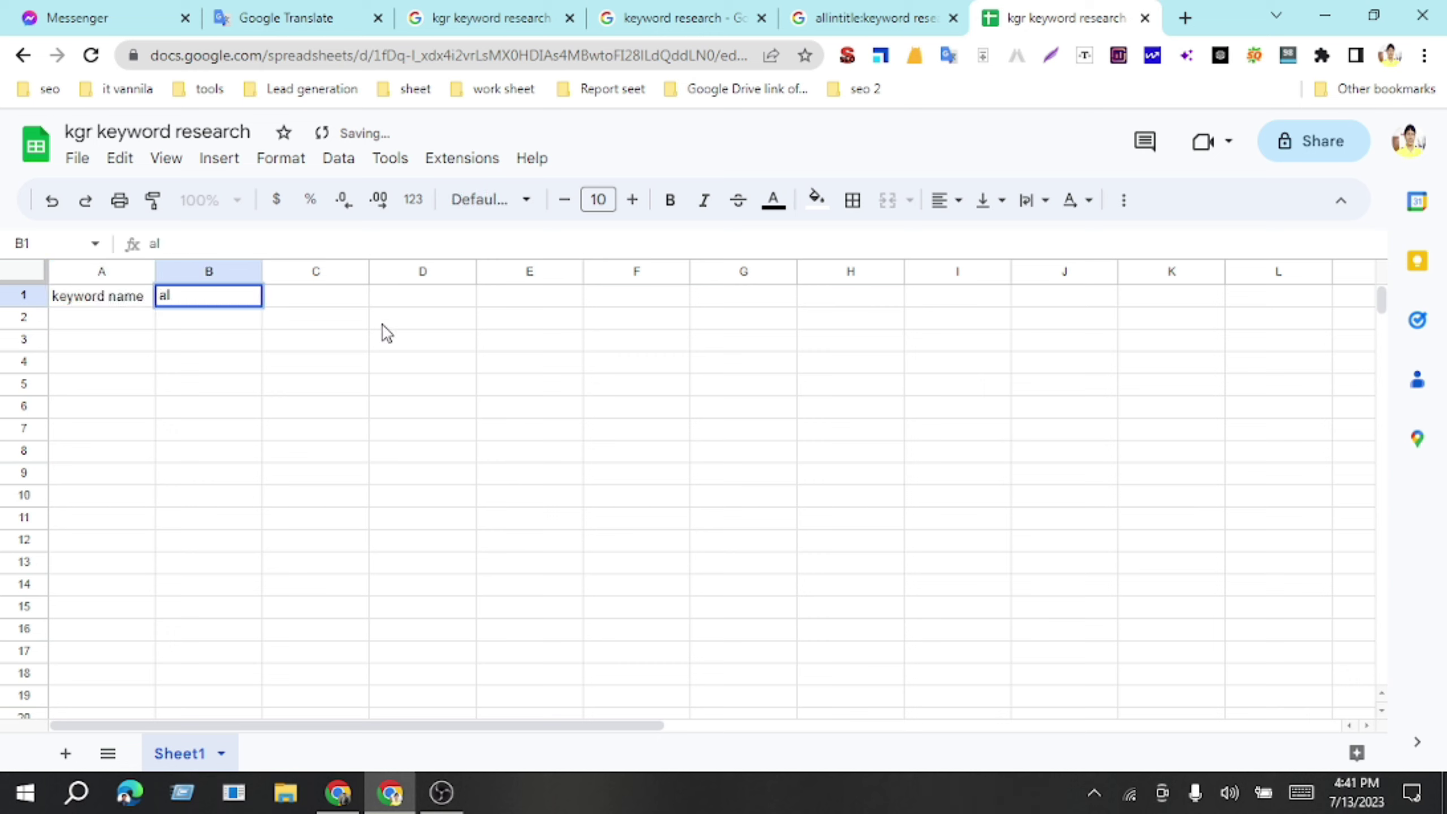
key("BackSpace")
key("BackSpace")
type("search v")
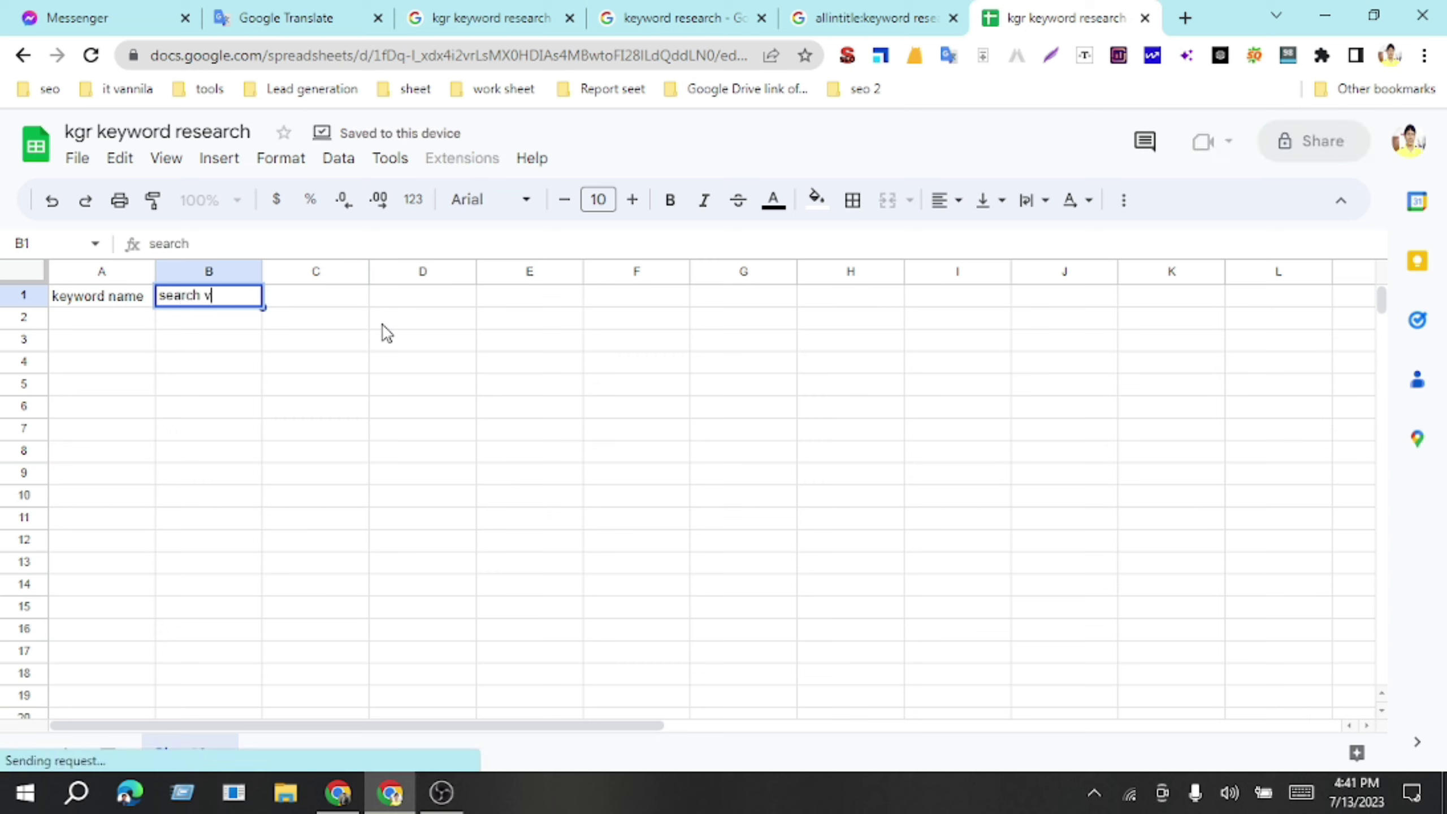
type("oli")
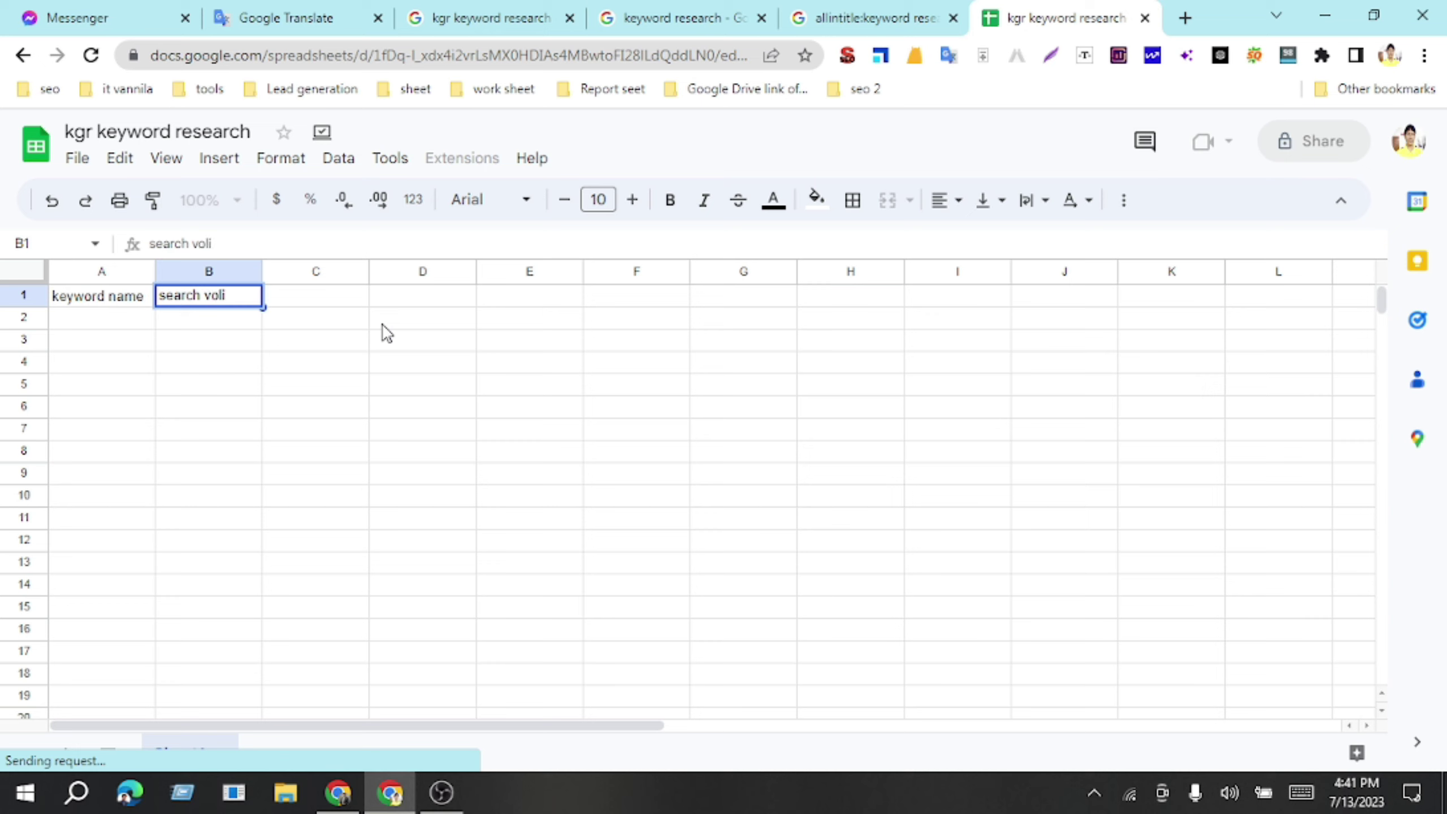
key("BackSpace")
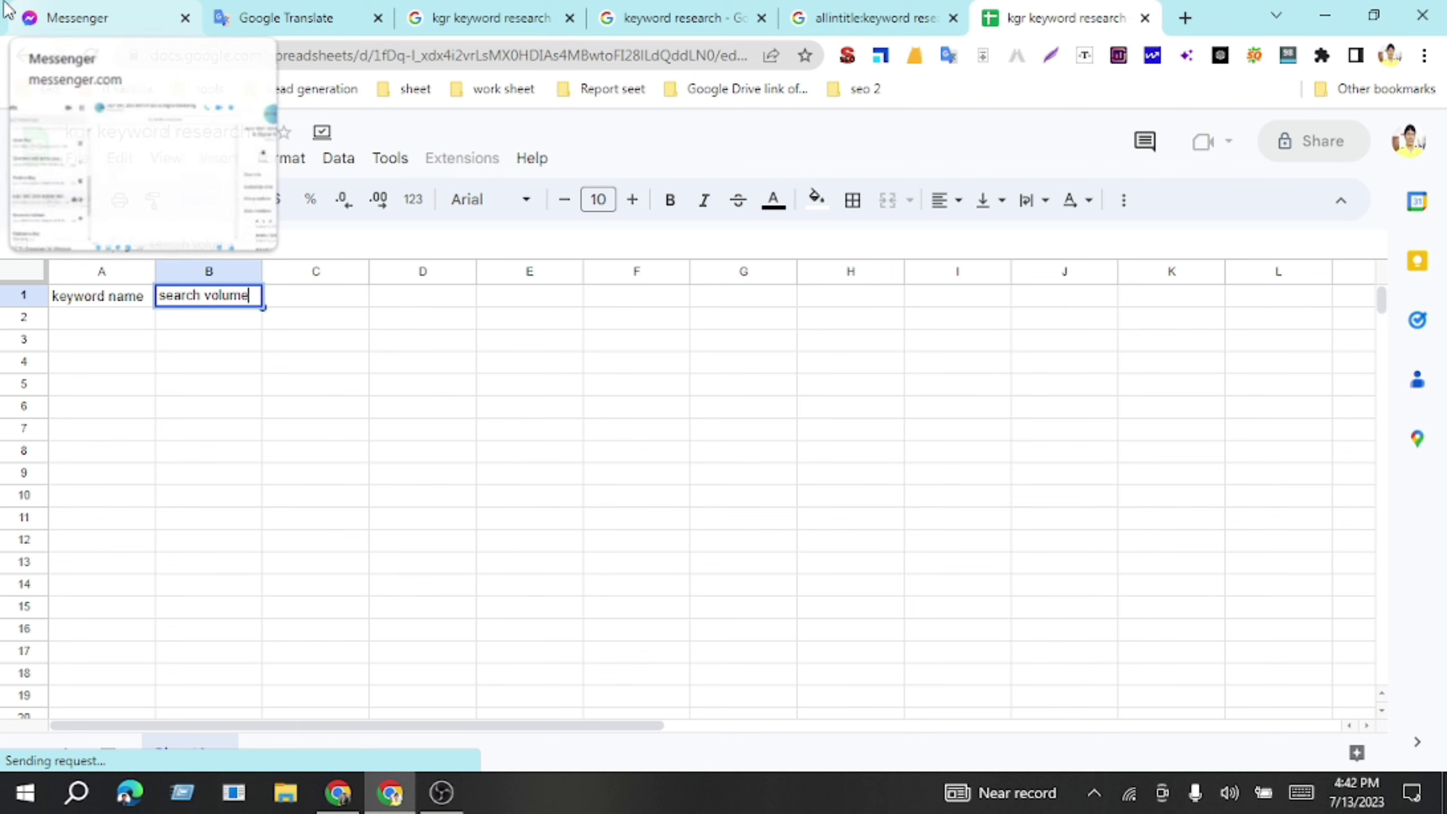
key("Tab")
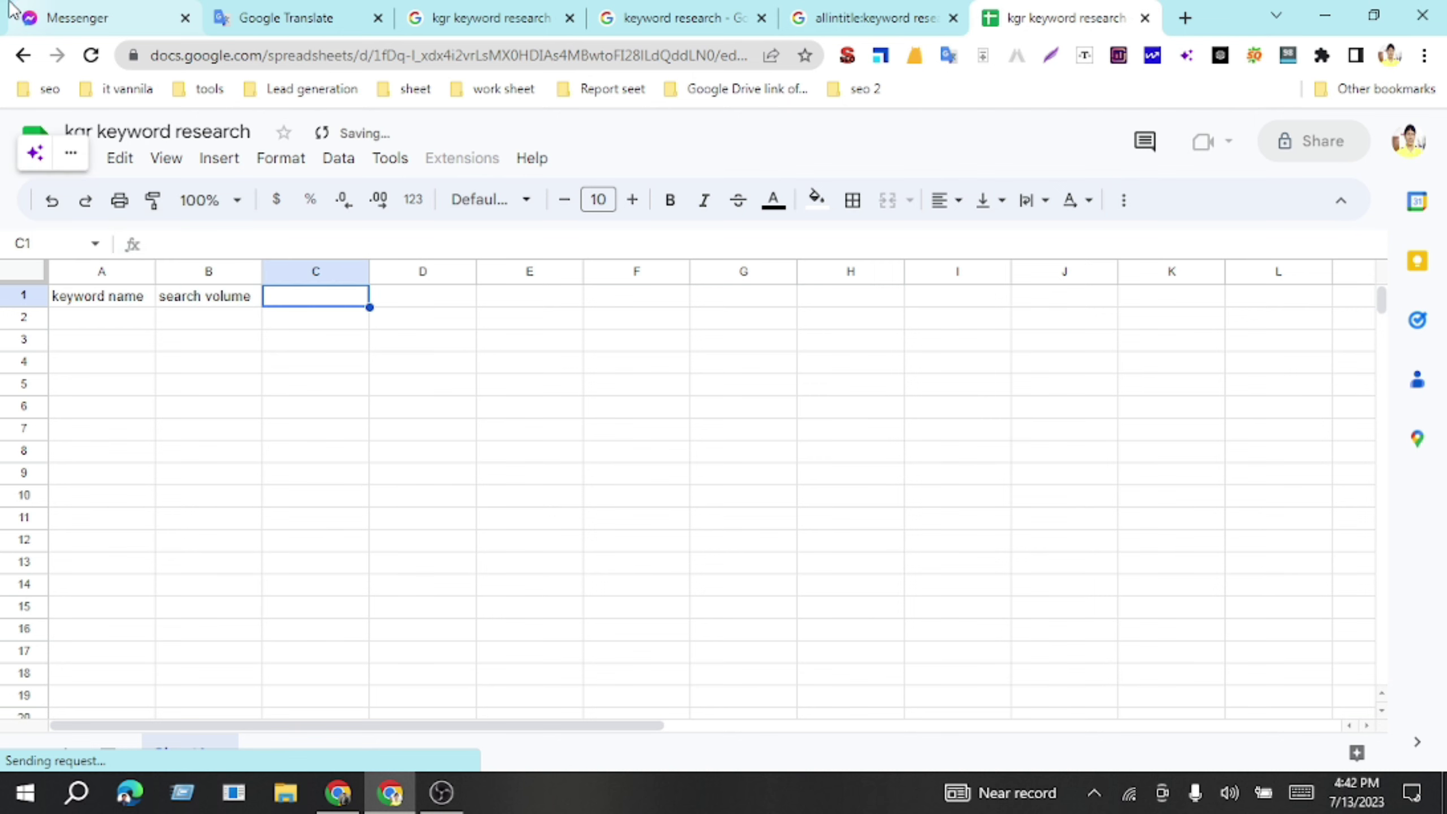
Step: Add the column headers "allintitle" in C1 and "allinURL" in D1
type("allintitle")
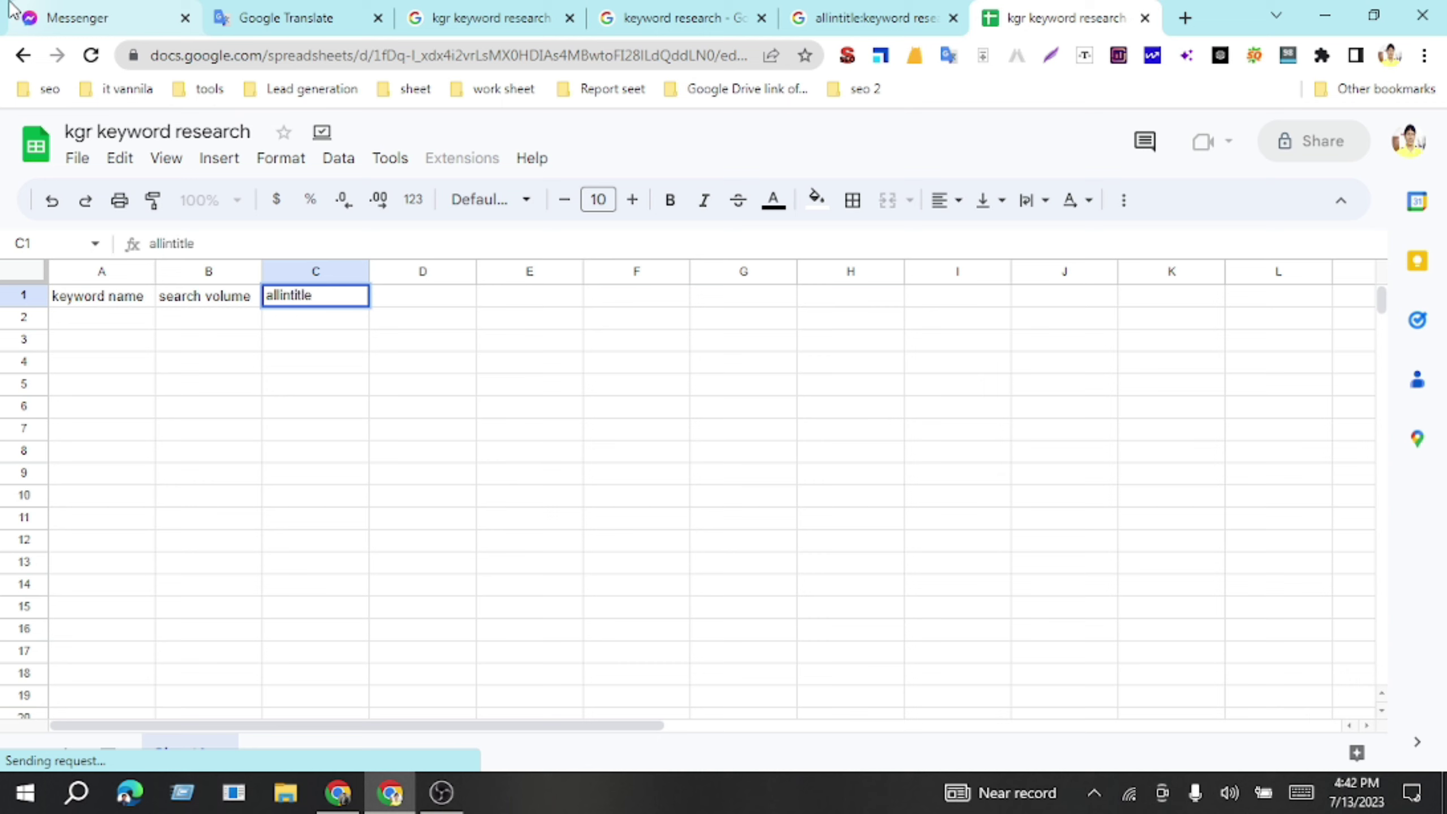
key("Tab")
type("al")
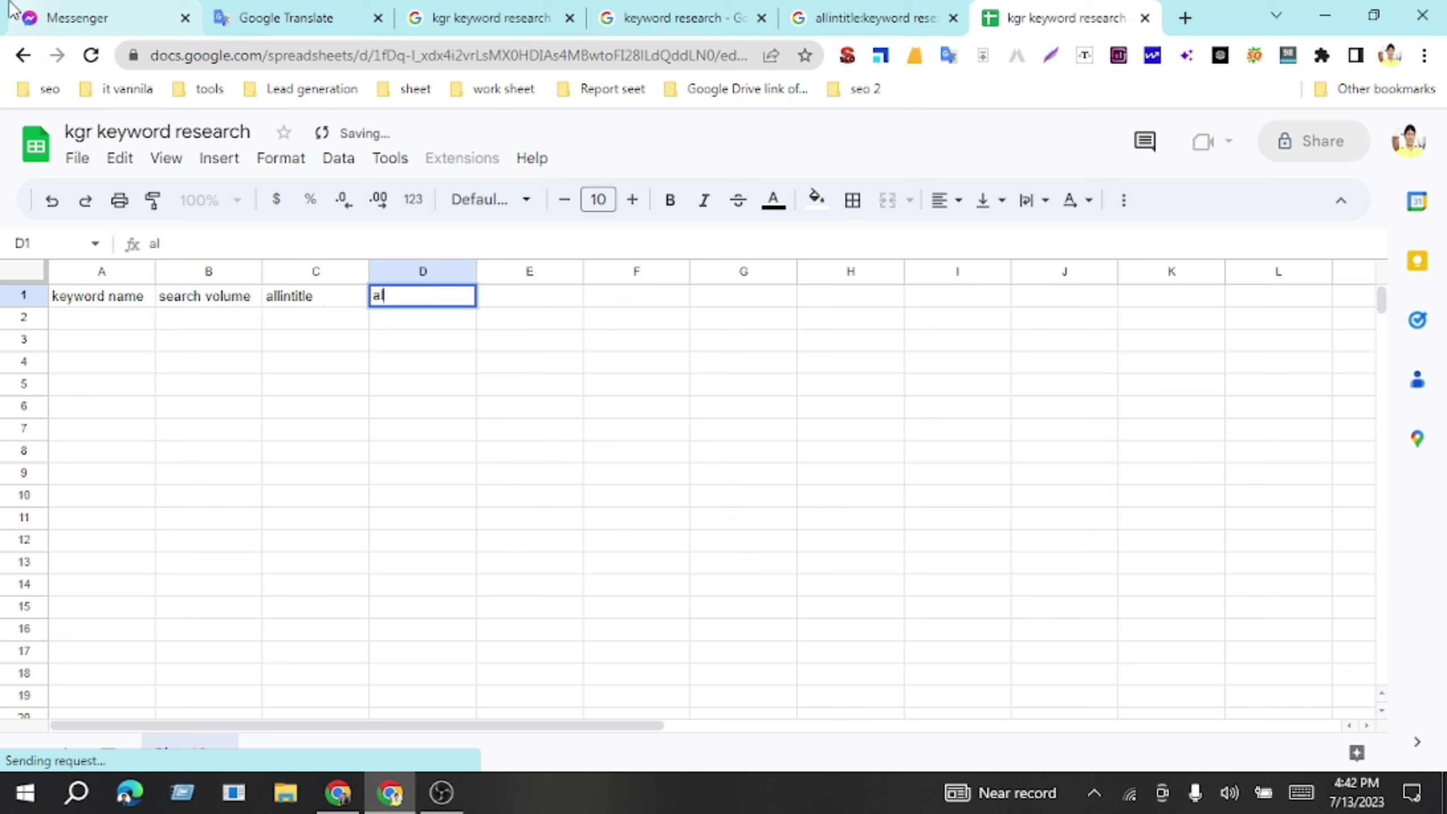
type("lin")
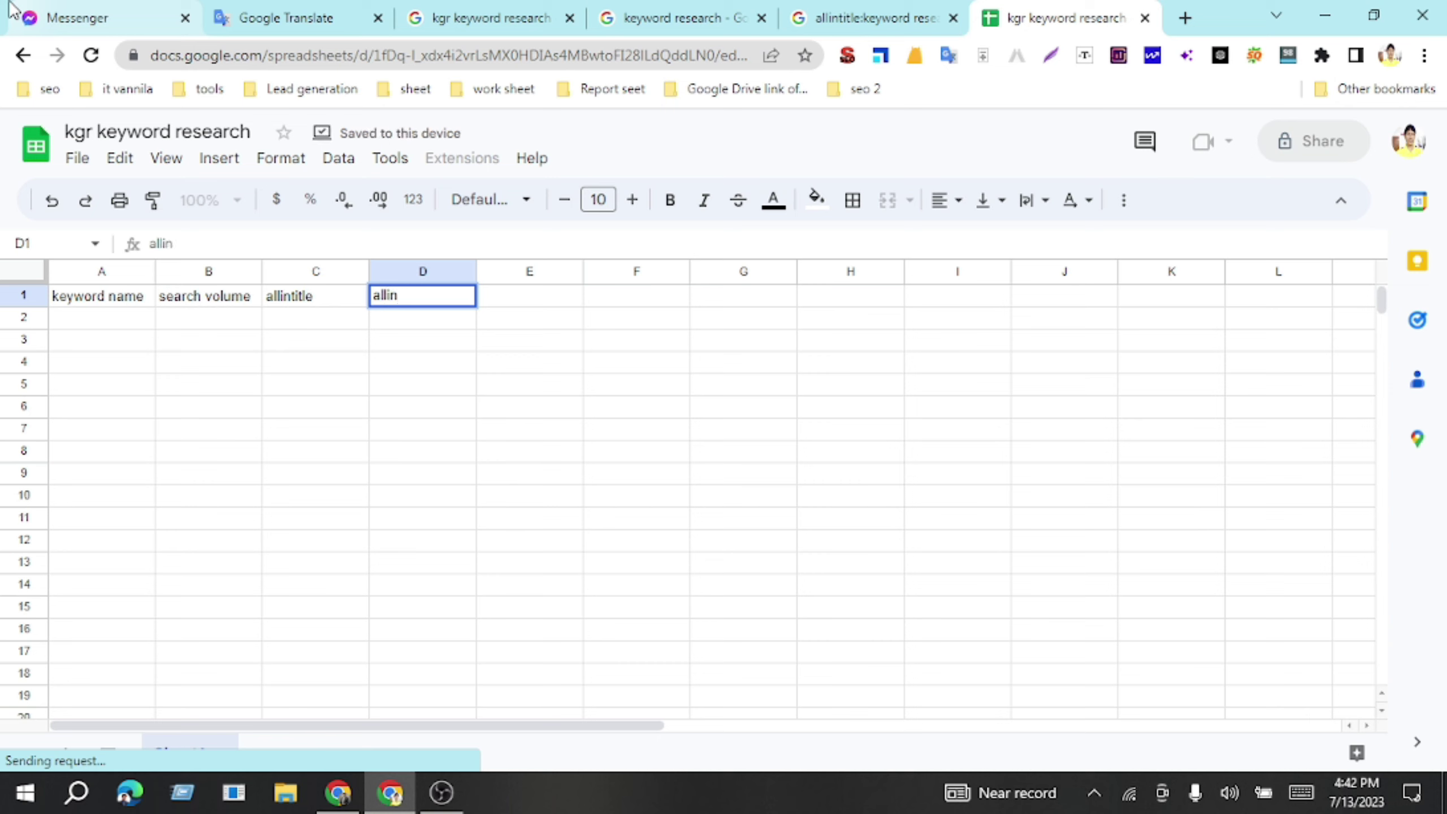
type("URL")
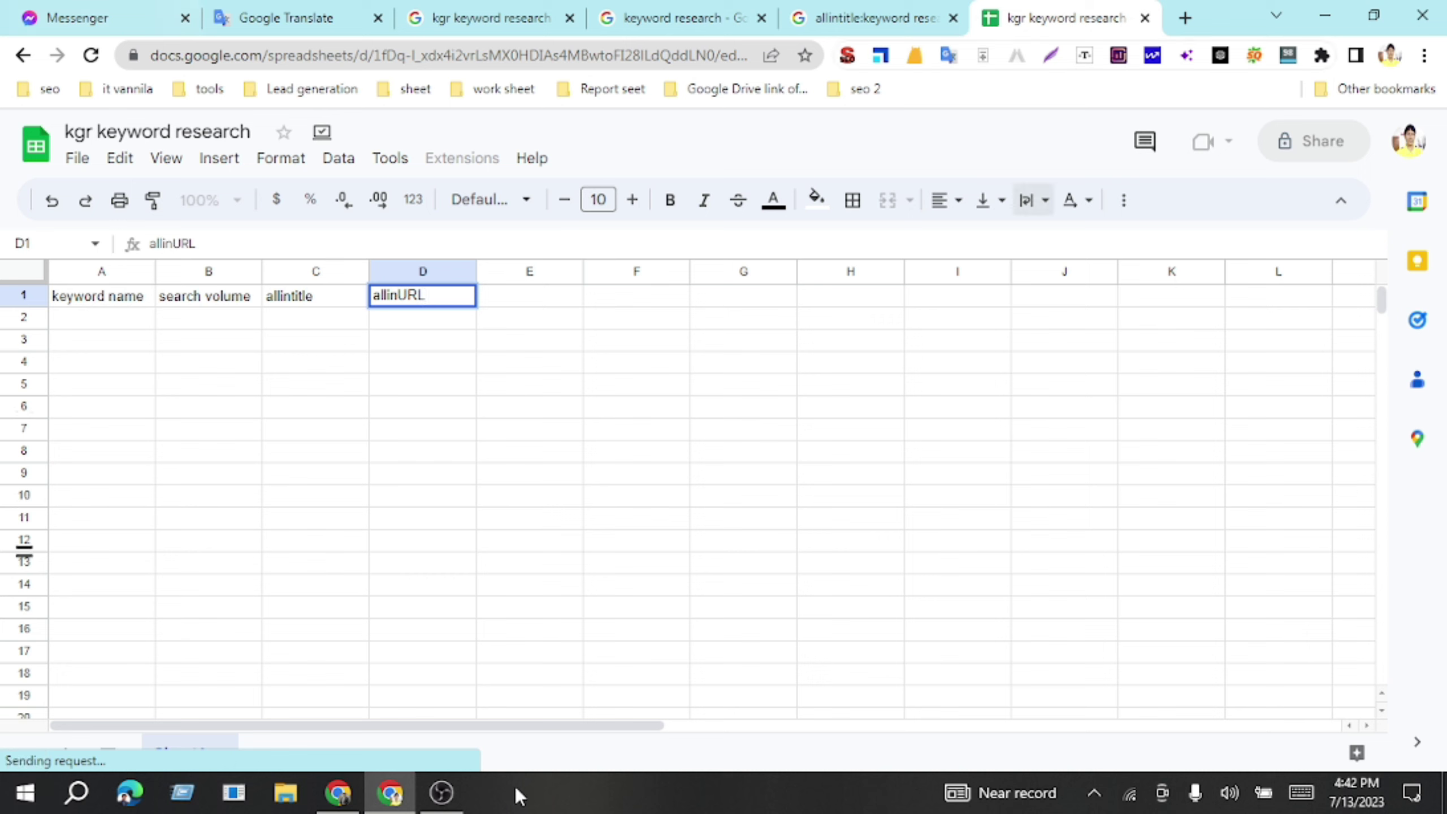
left_click(404, 388)
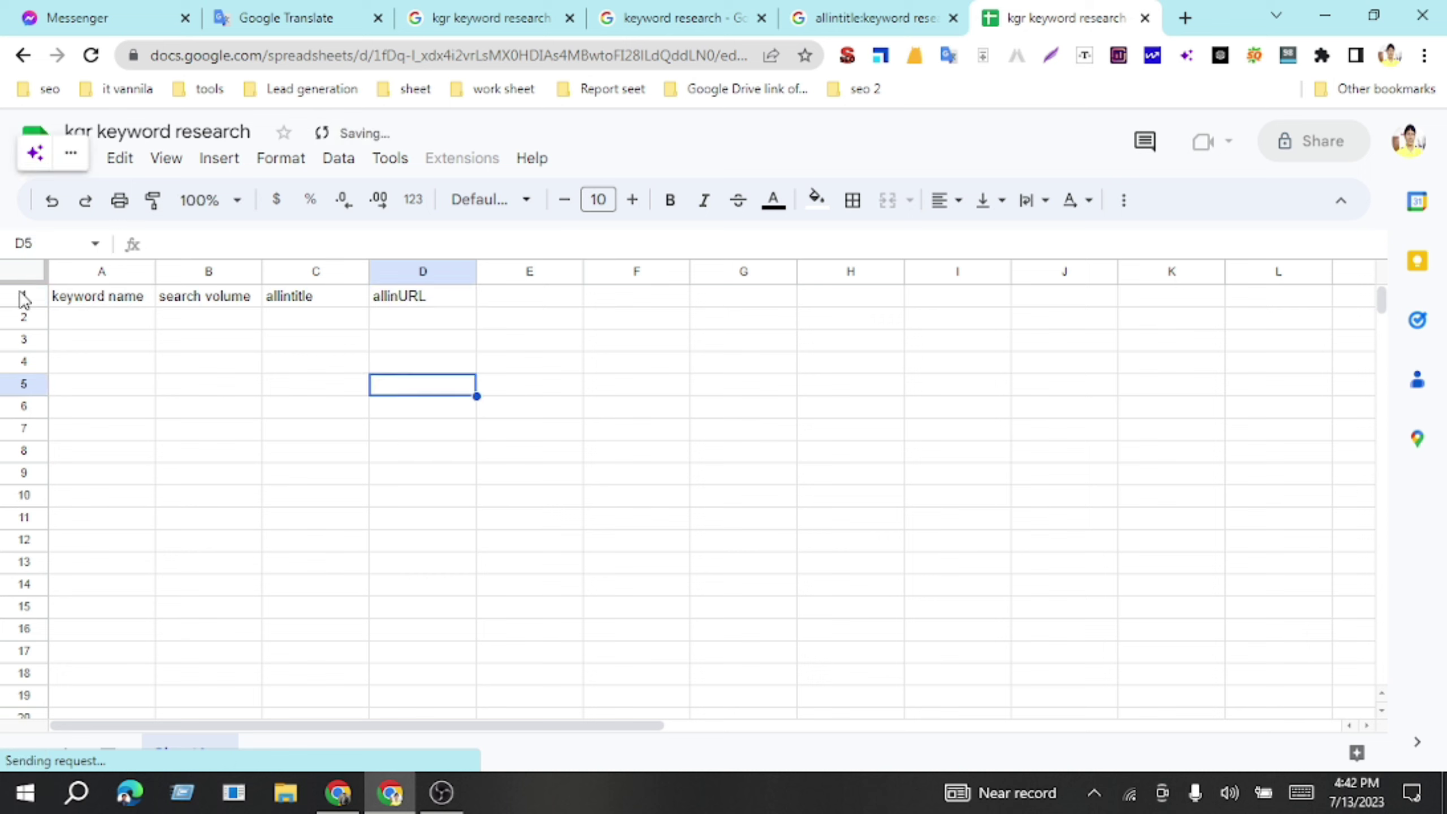
Step: Make the headers in A1:D1 bold and set their font size to 14
left_click_drag(420, 298, 52, 302)
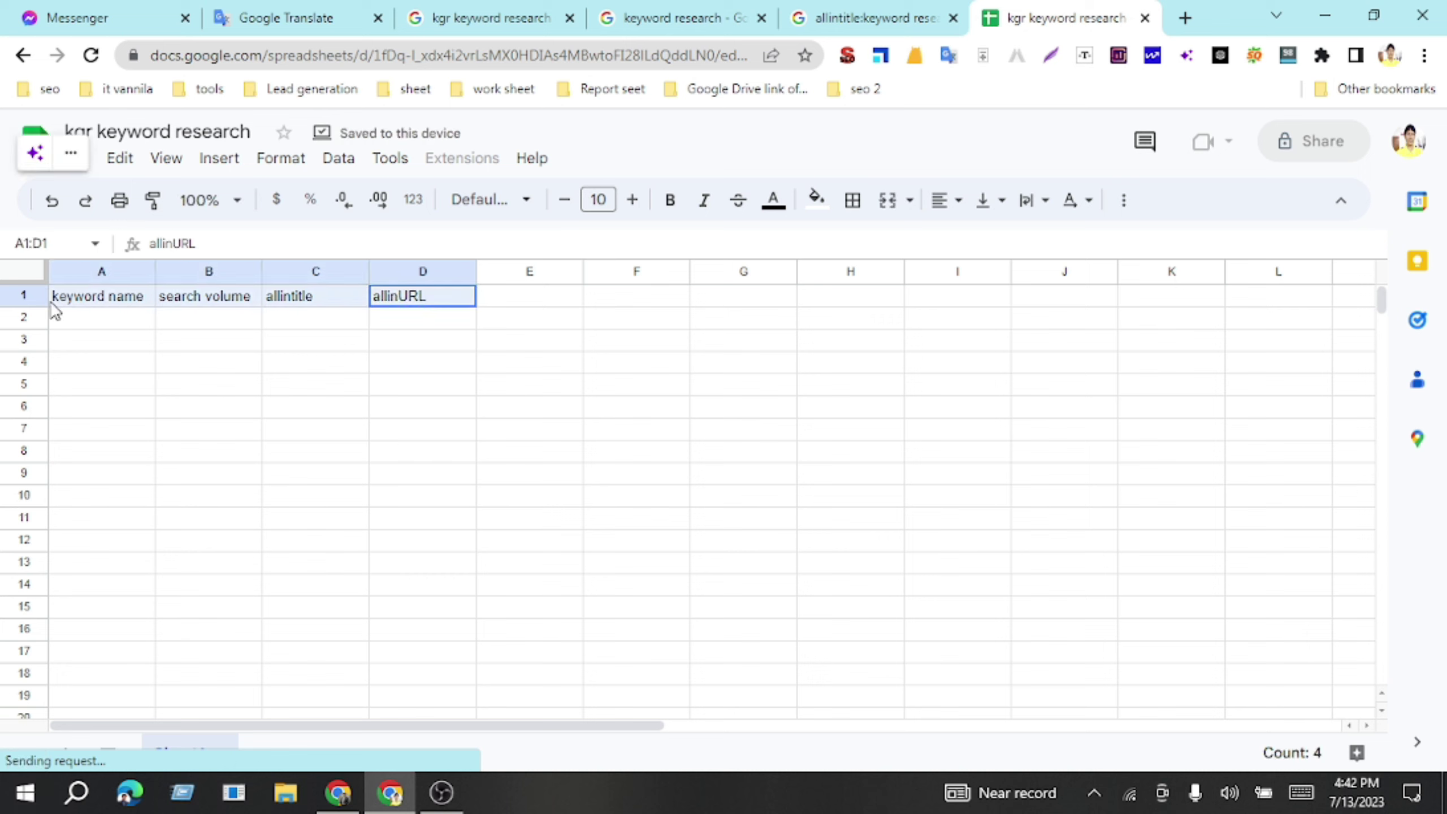
left_click(677, 208)
left_click(633, 202)
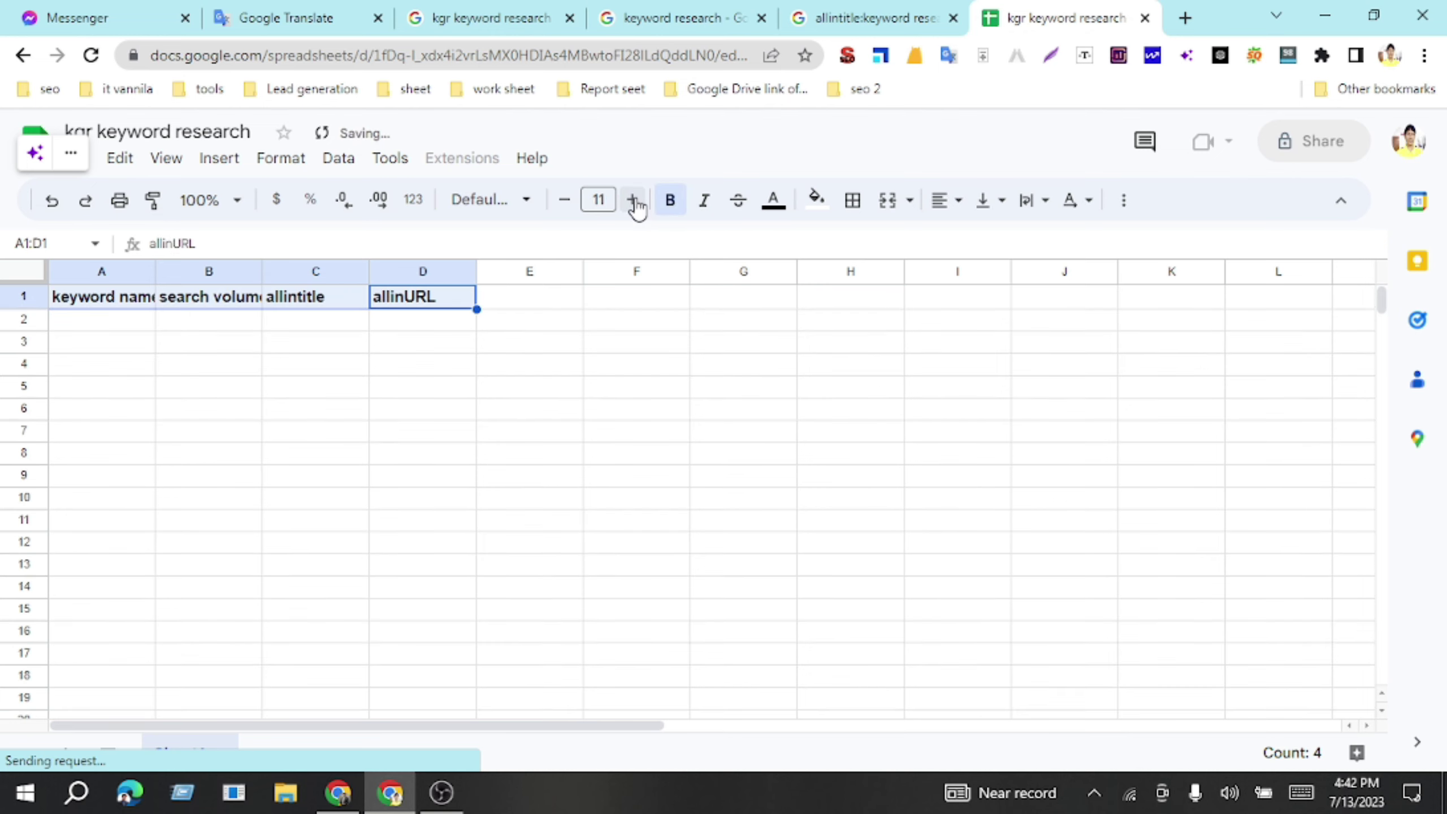
left_click(635, 204)
left_click(634, 201)
left_click(634, 200)
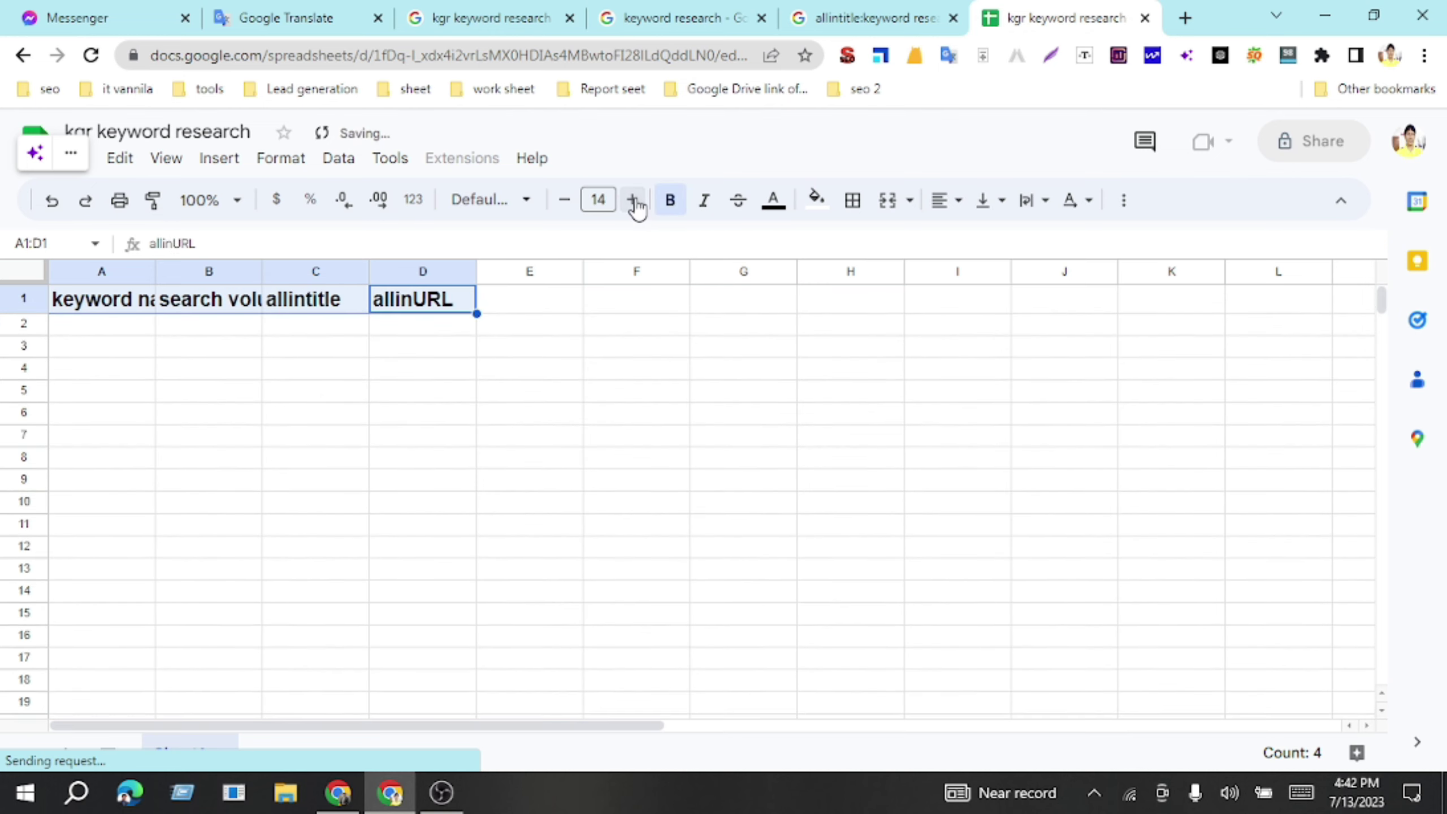
Step: Fill the header cells A1:D1 with bright green and center their text horizontally
left_click(821, 208)
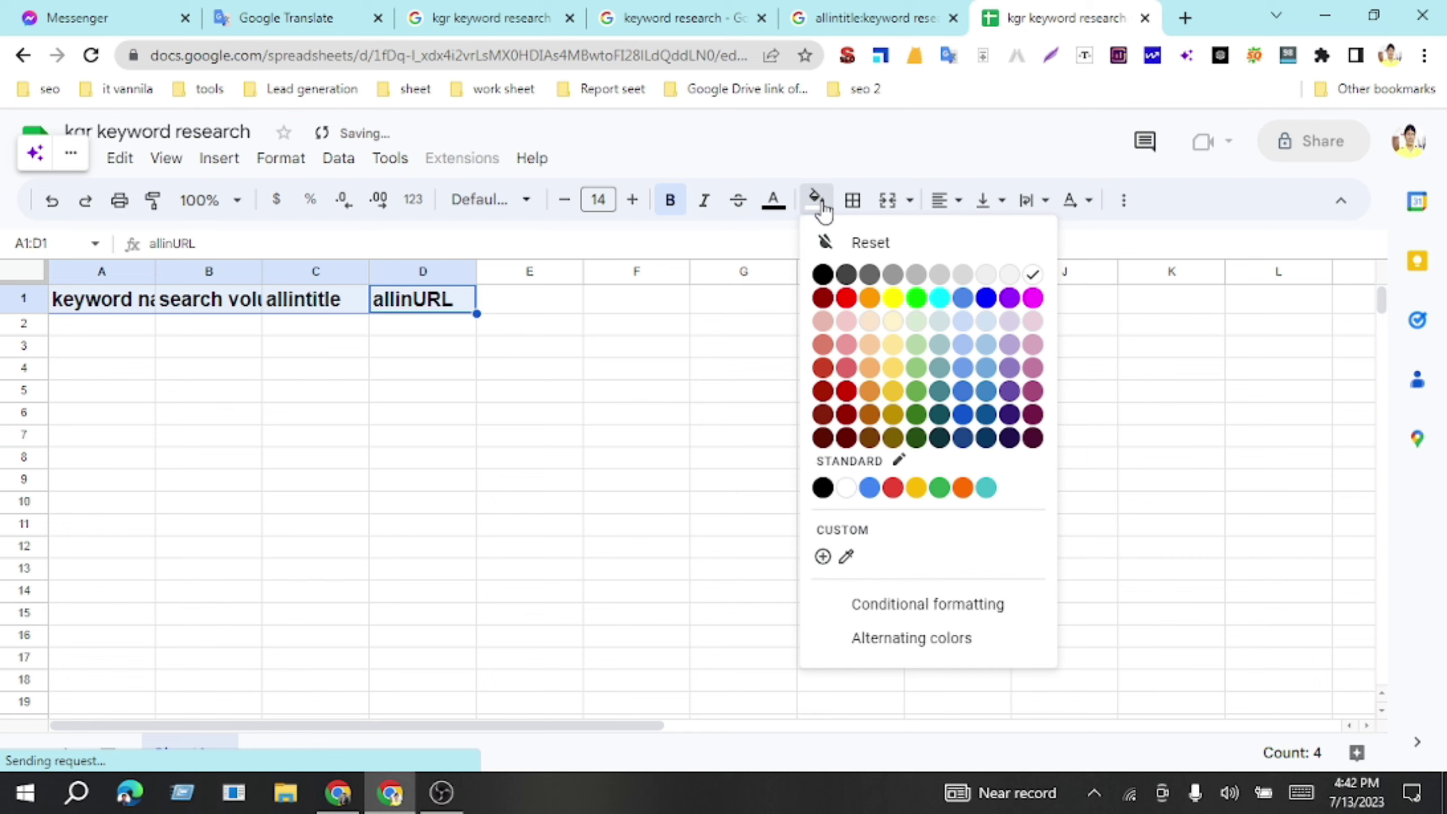
left_click(917, 297)
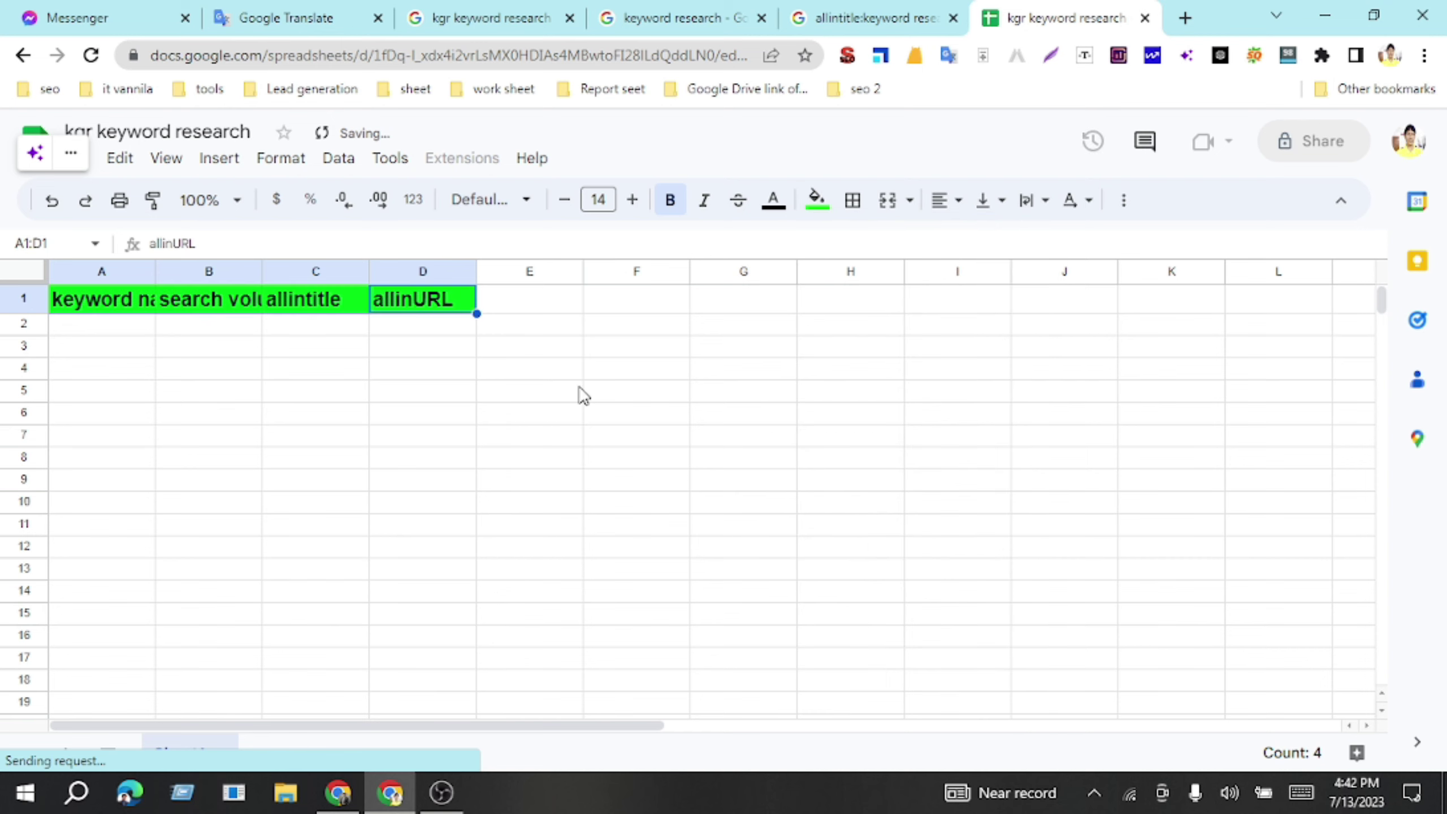
left_click(951, 201)
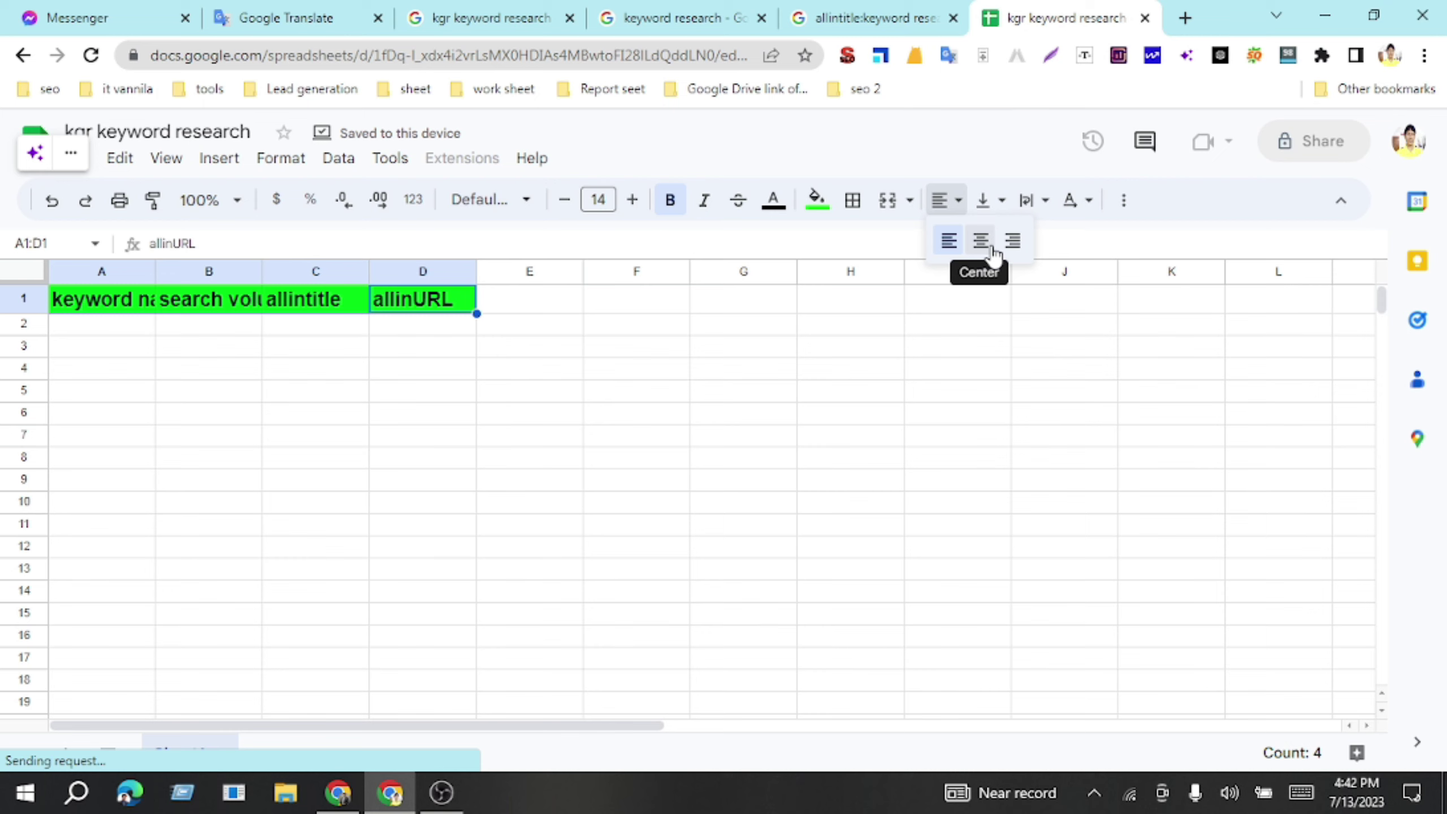
left_click(993, 252)
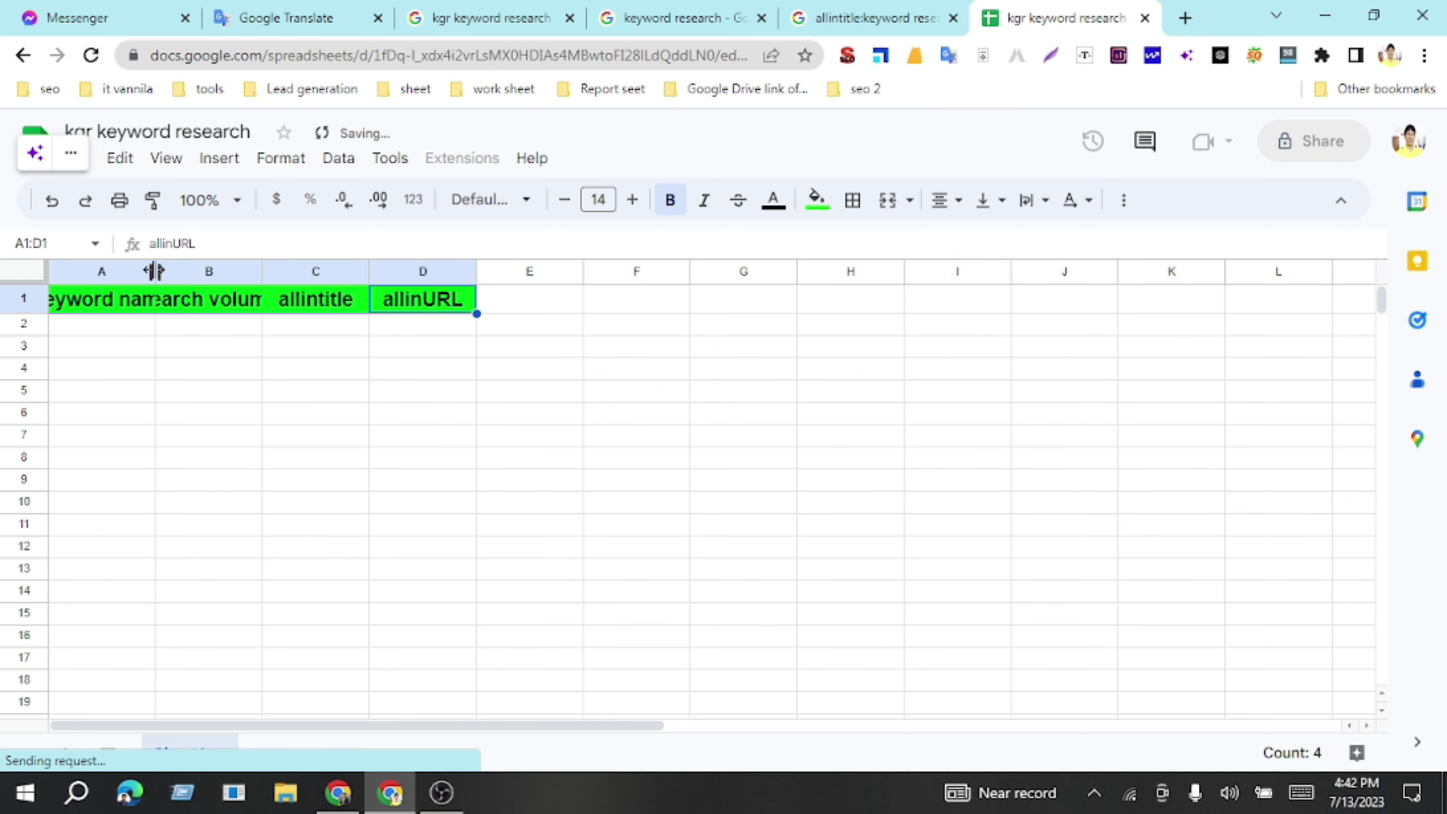
Step: Widen columns A to D so each header fits with room to spare, making the keyword name column the widest
left_click_drag(155, 272, 357, 271)
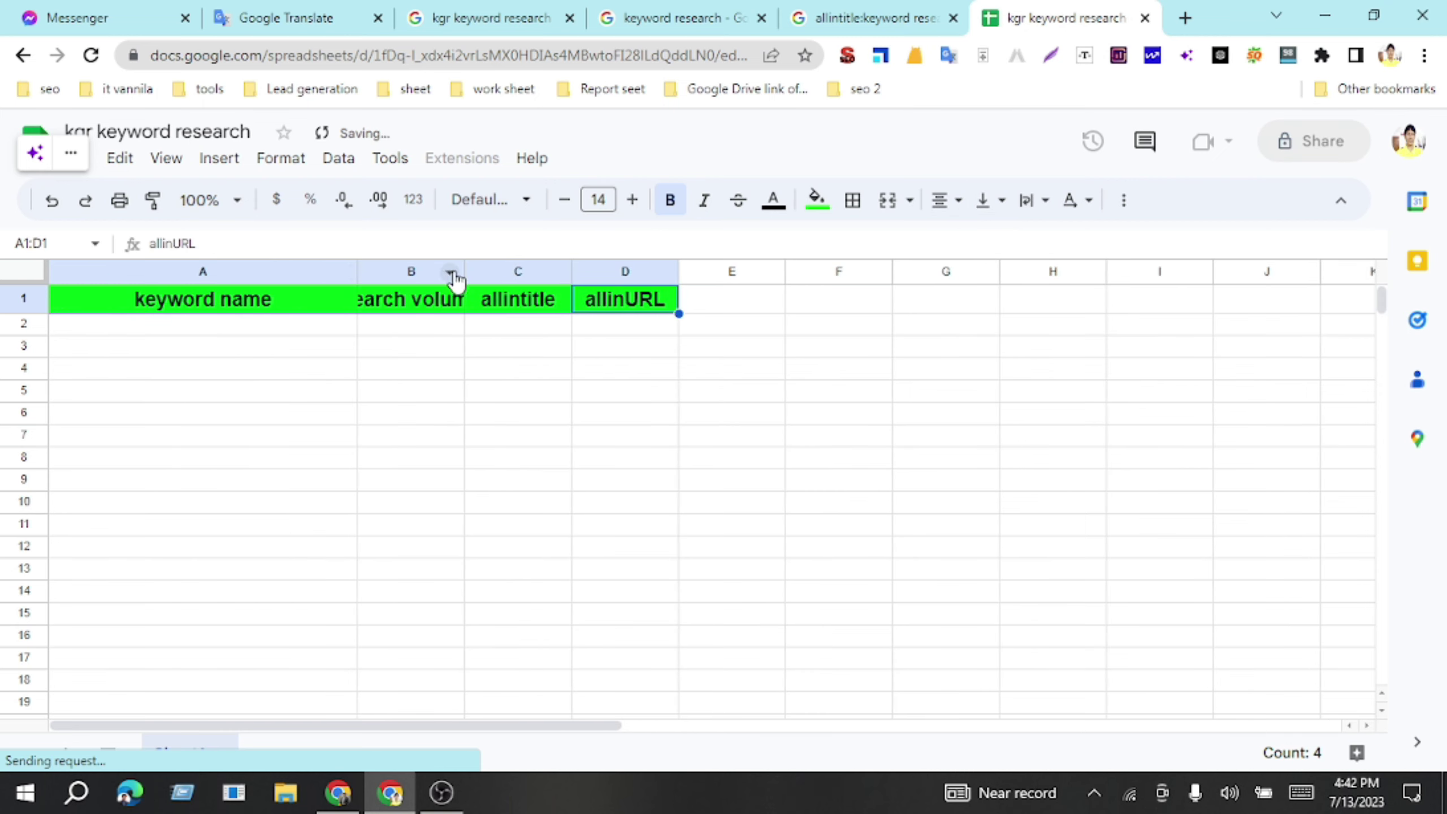
left_click_drag(464, 271, 558, 271)
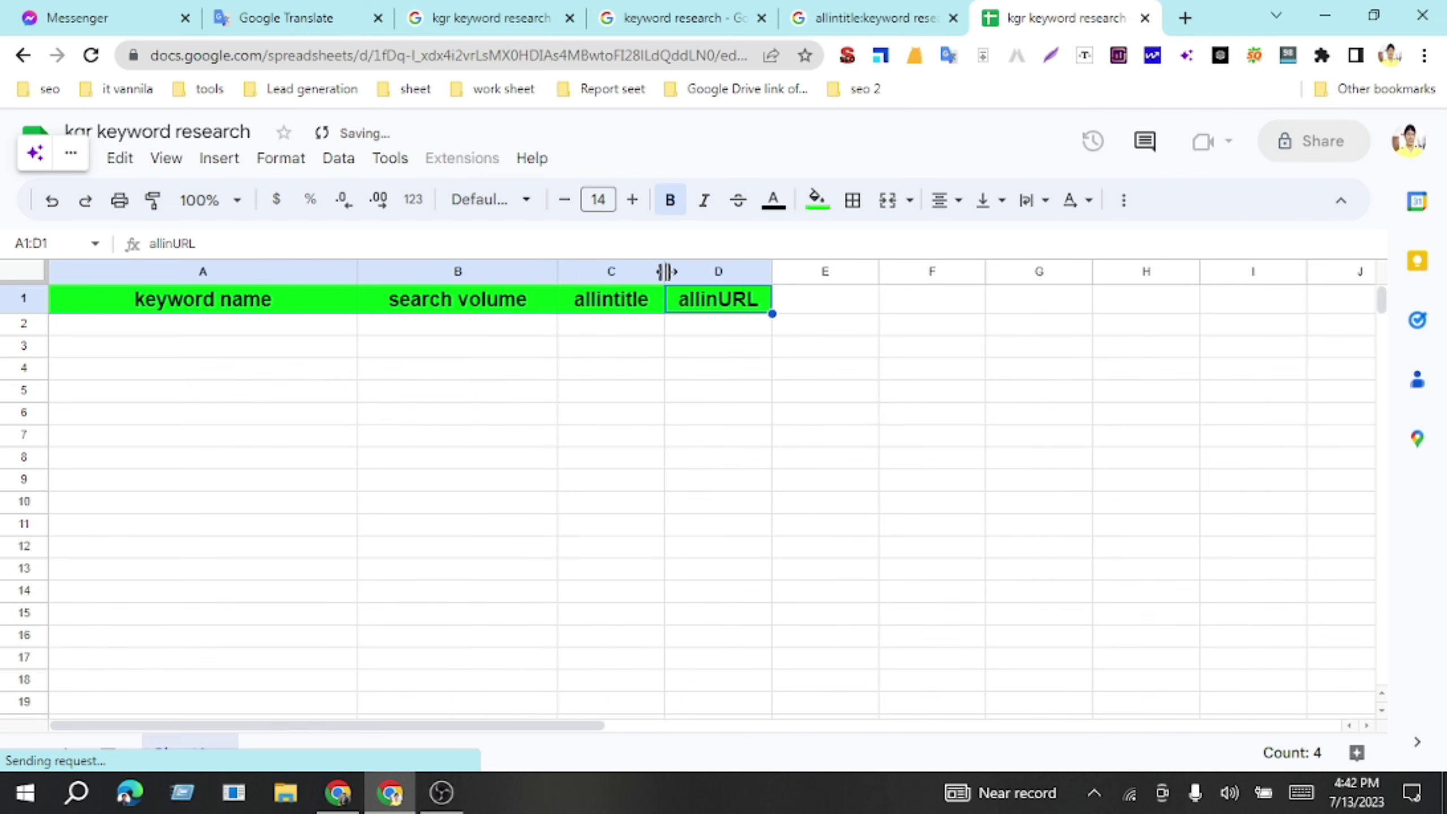
left_click_drag(664, 272, 696, 271)
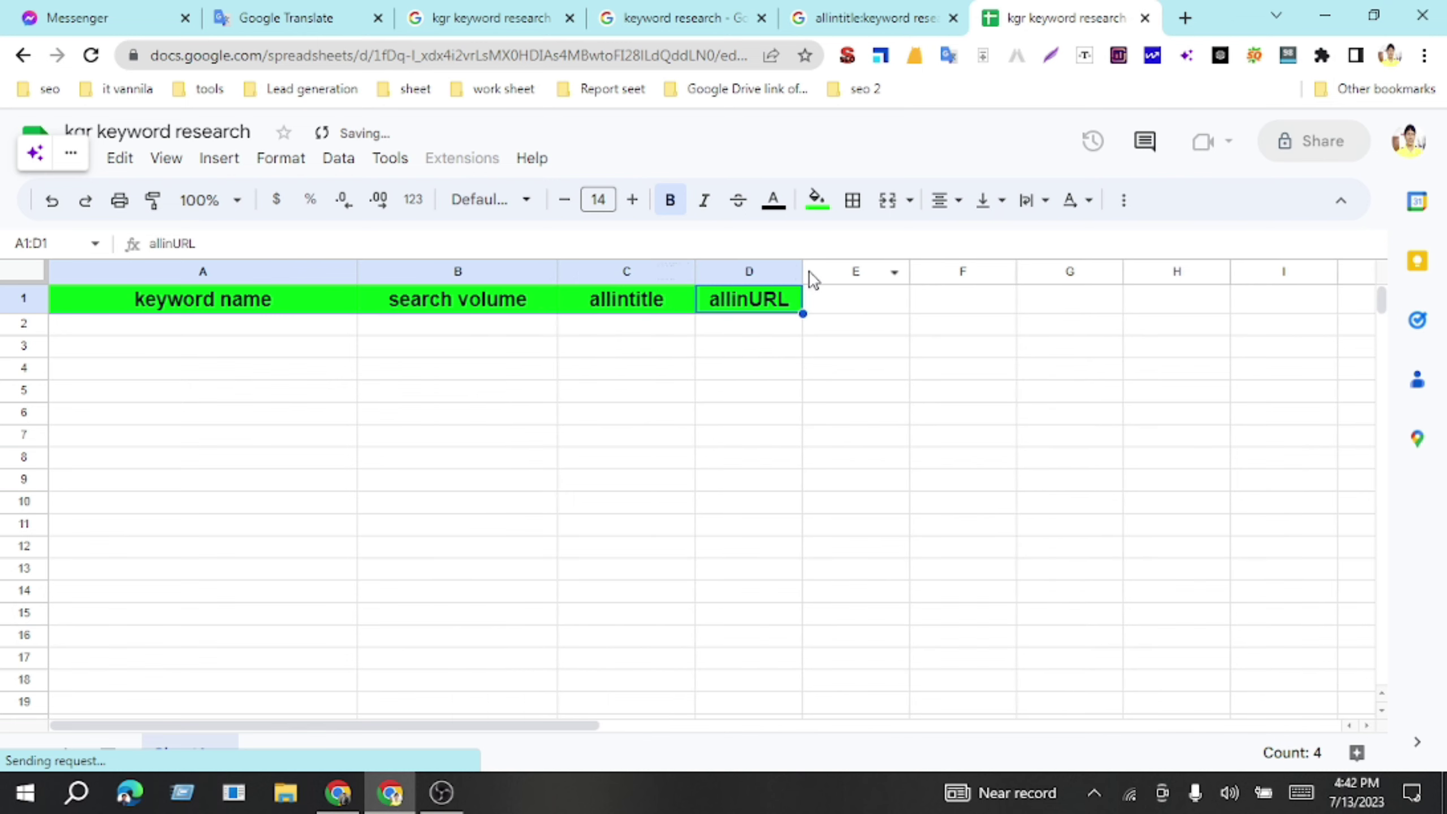
left_click_drag(802, 271, 868, 272)
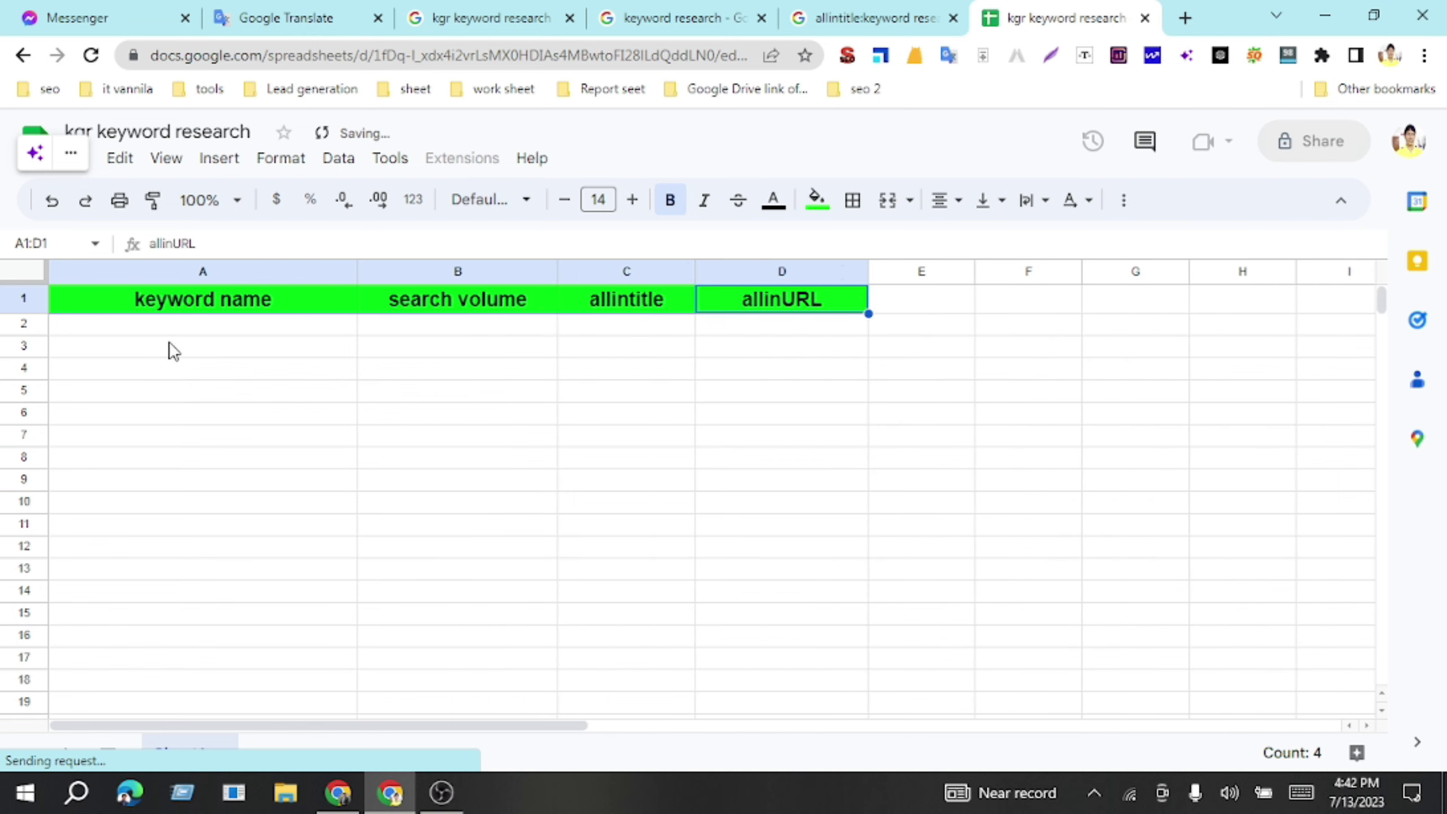
Step: Enter "result" as a fifth column header in E1
left_click(899, 308)
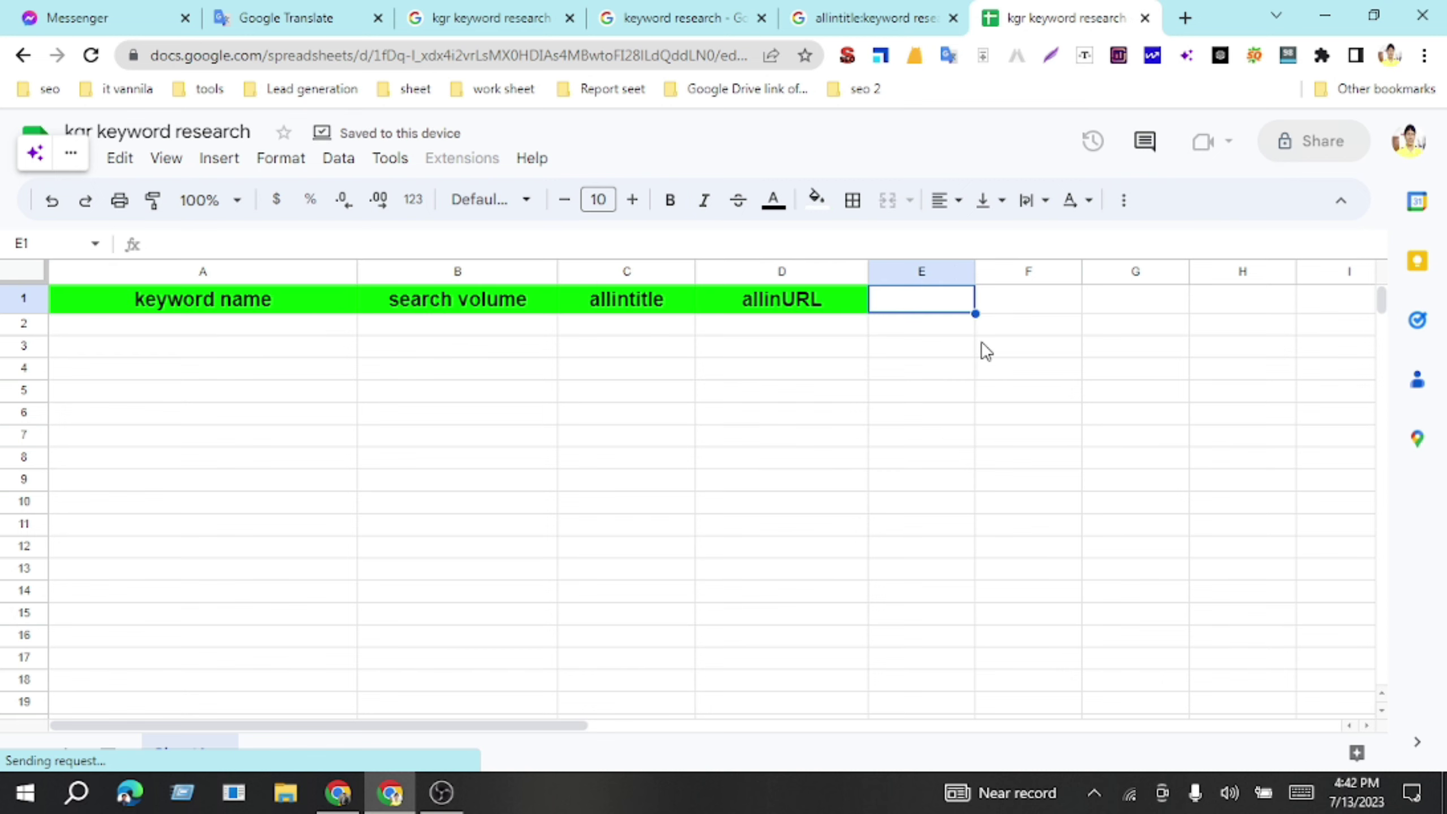
type("re")
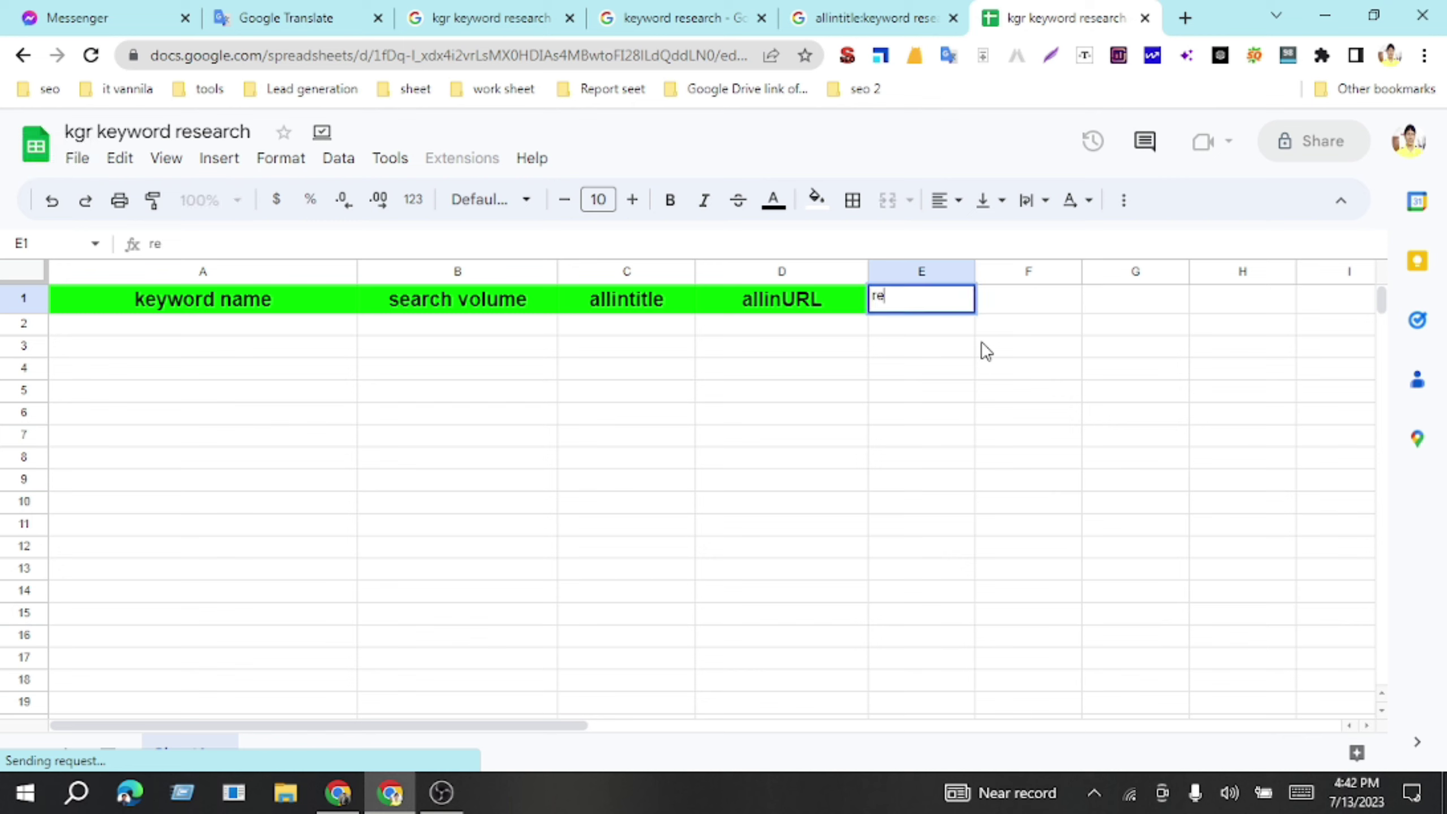
type("sult")
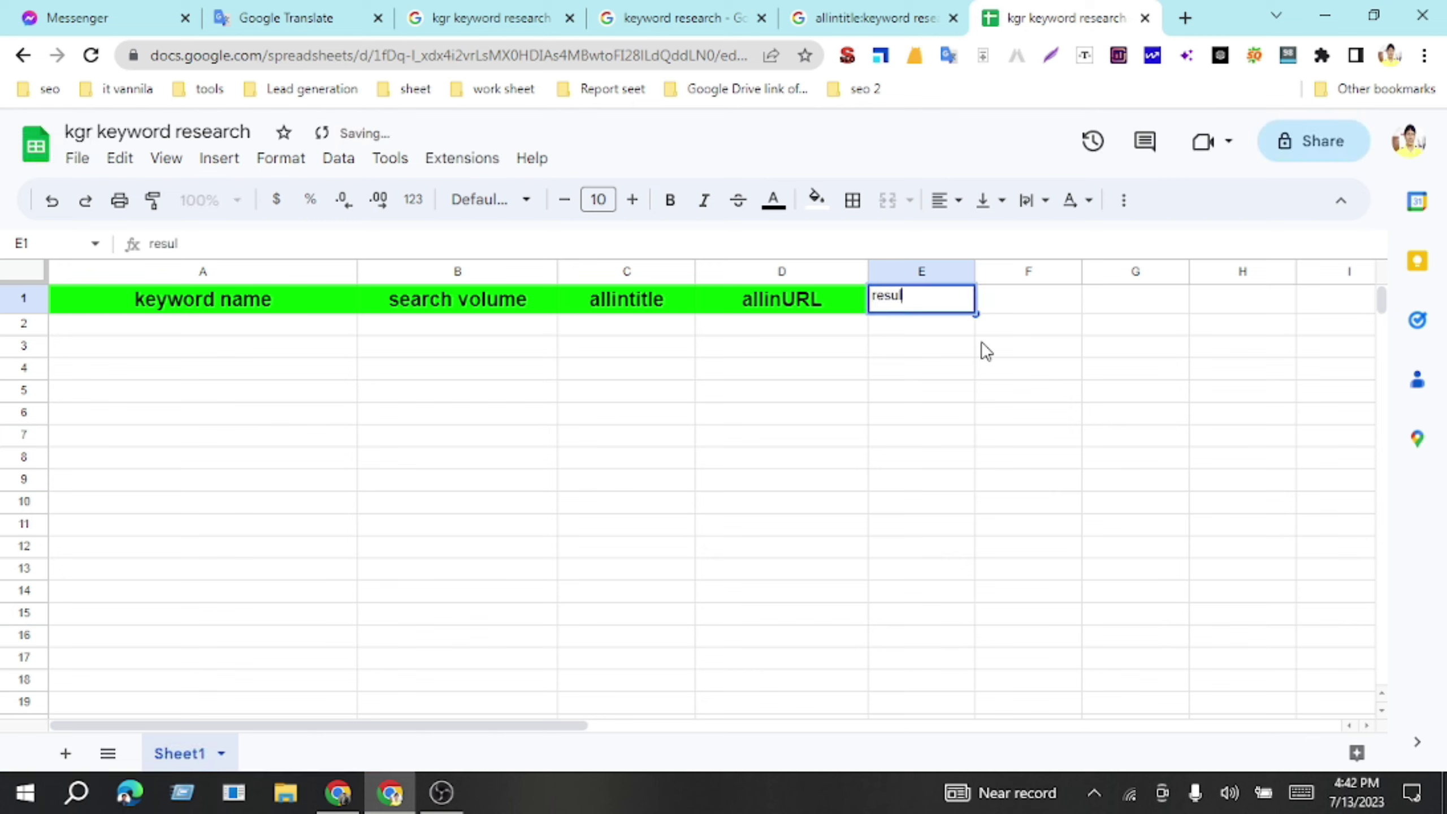
left_click(981, 342)
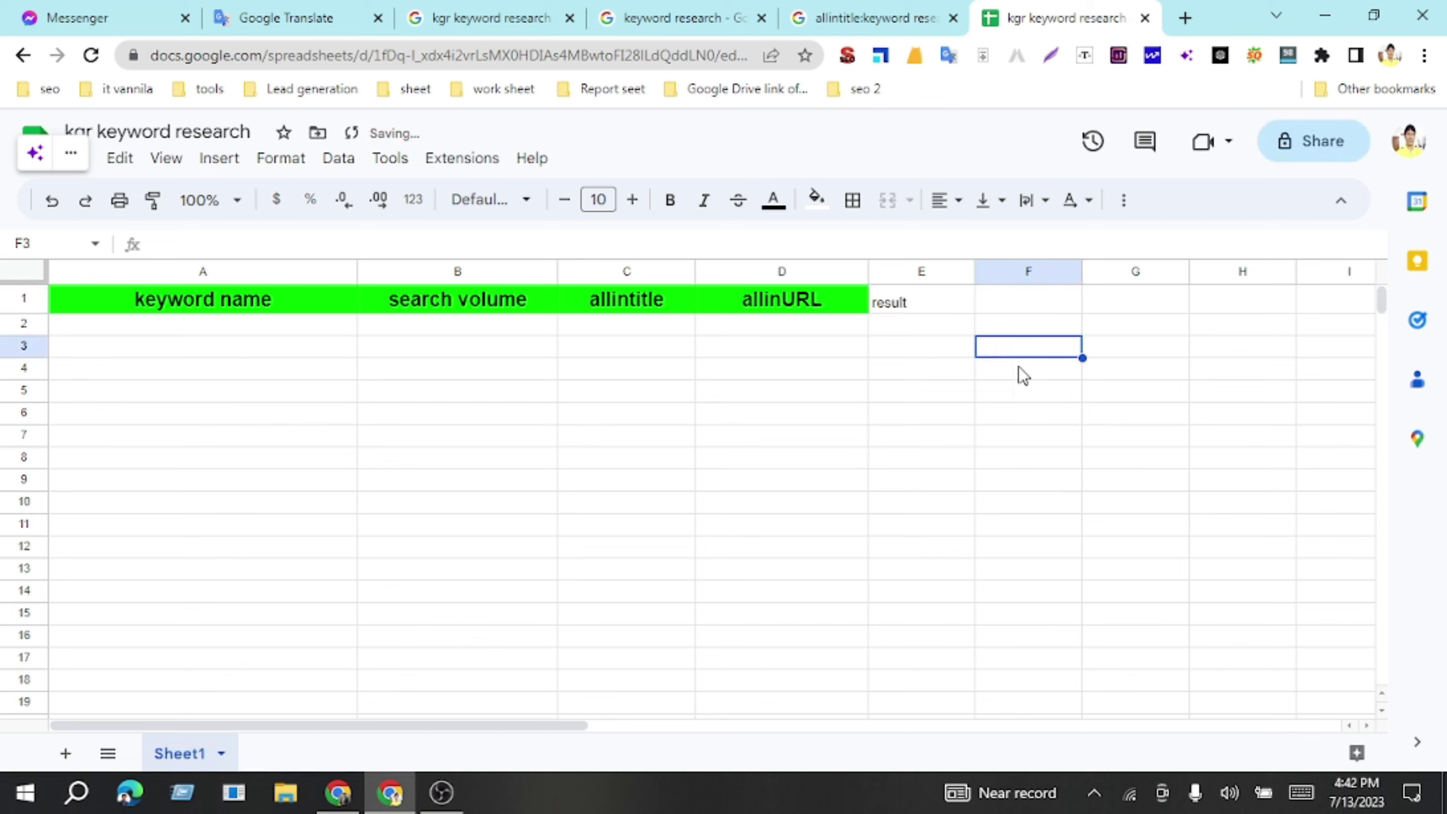
Step: Format the "result" header in E1 as bold, size 11, with a bright green fill
left_click(935, 299)
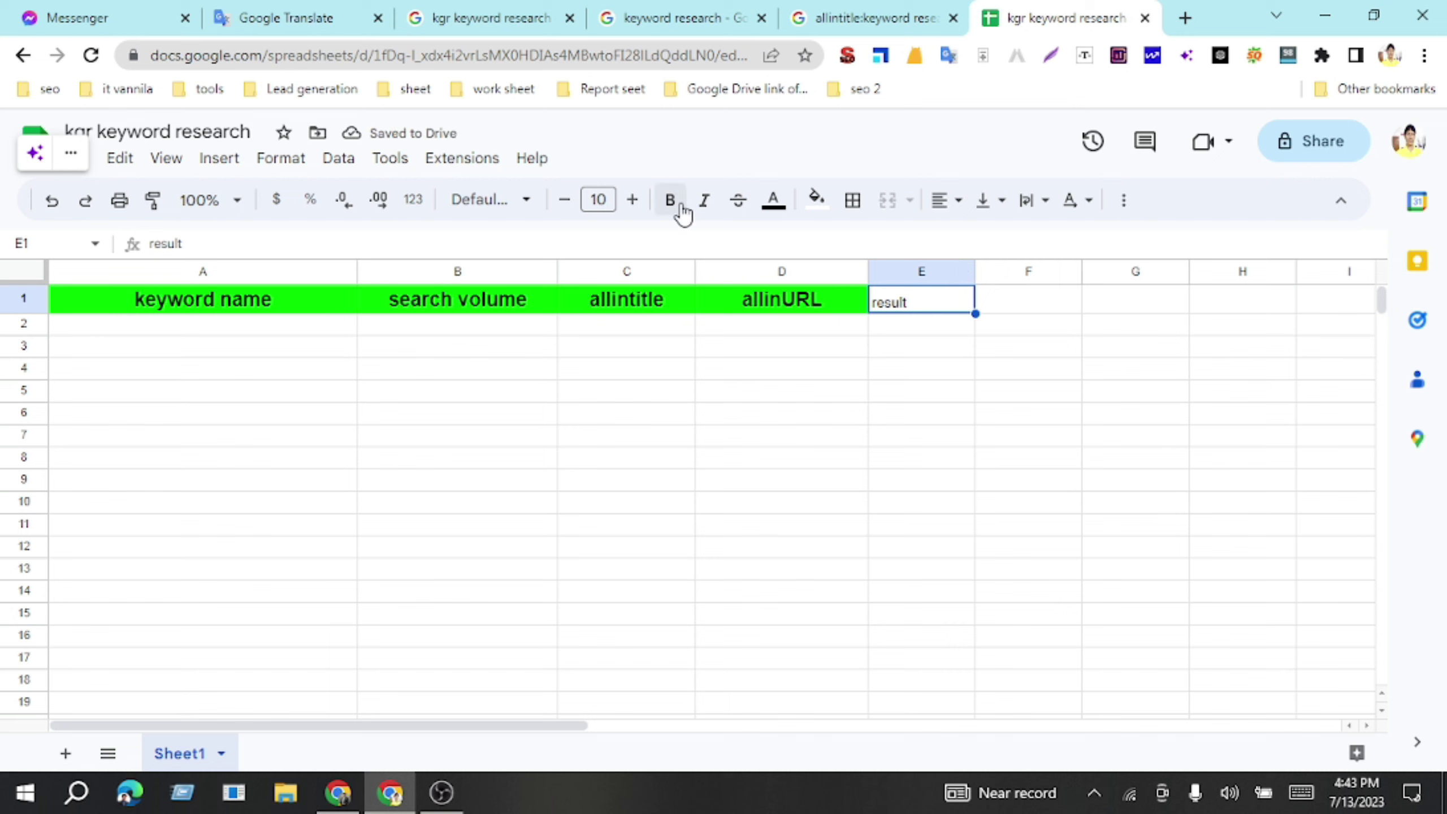
left_click(635, 199)
left_click(671, 200)
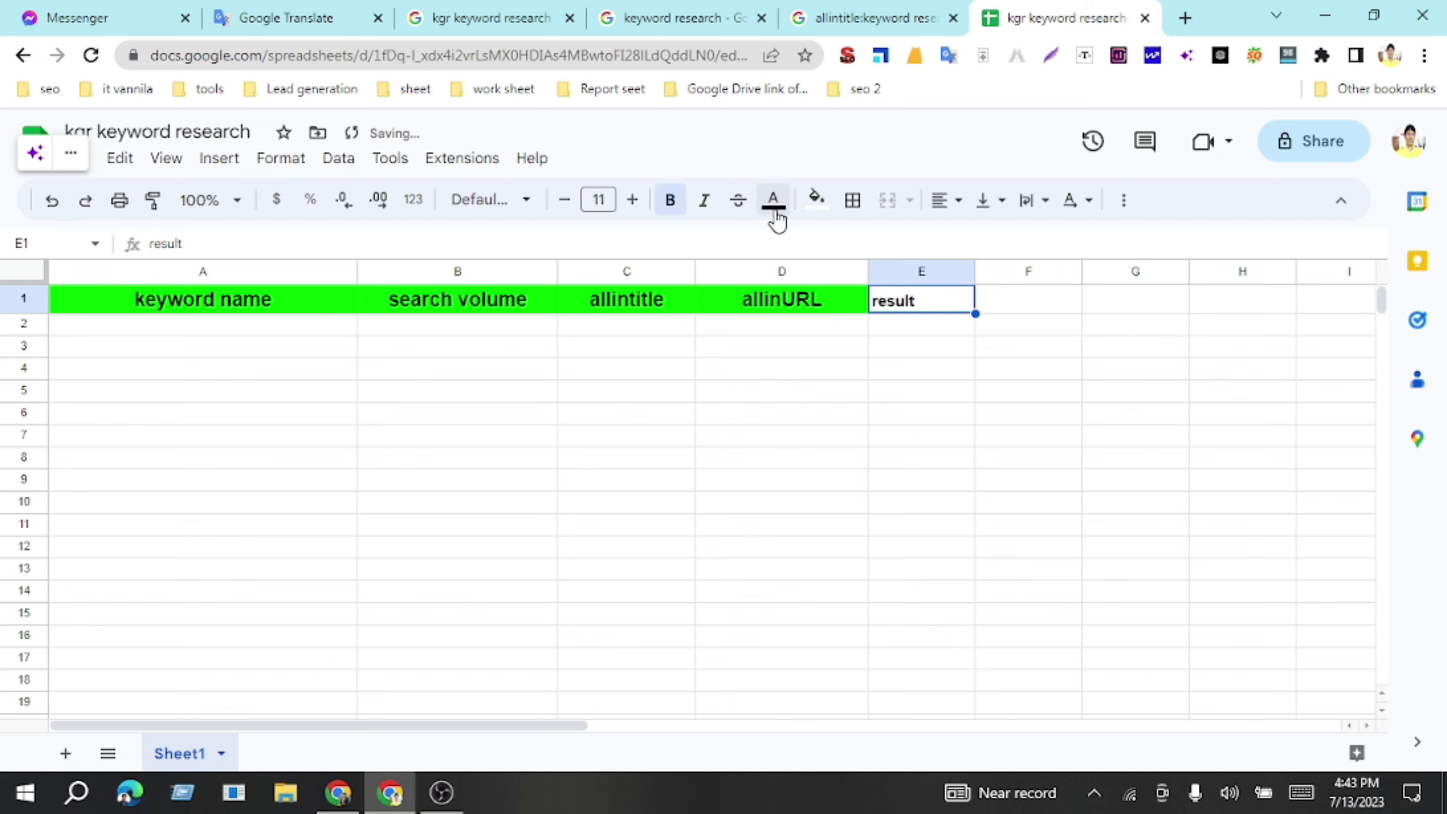
left_click(817, 200)
left_click(919, 297)
left_click(730, 385)
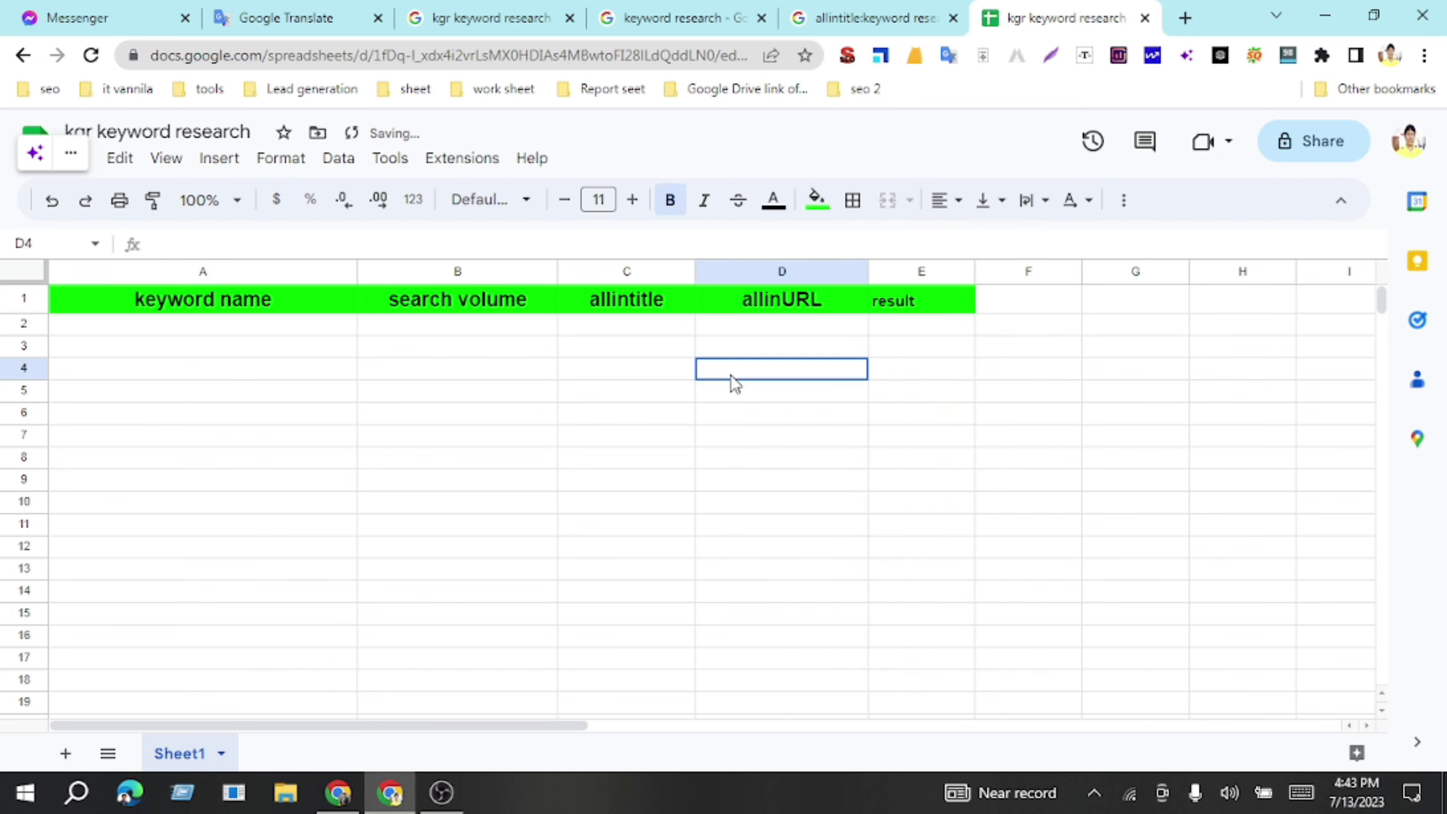
scroll(590, 395, "down", 5)
scroll(593, 397, "up", 5)
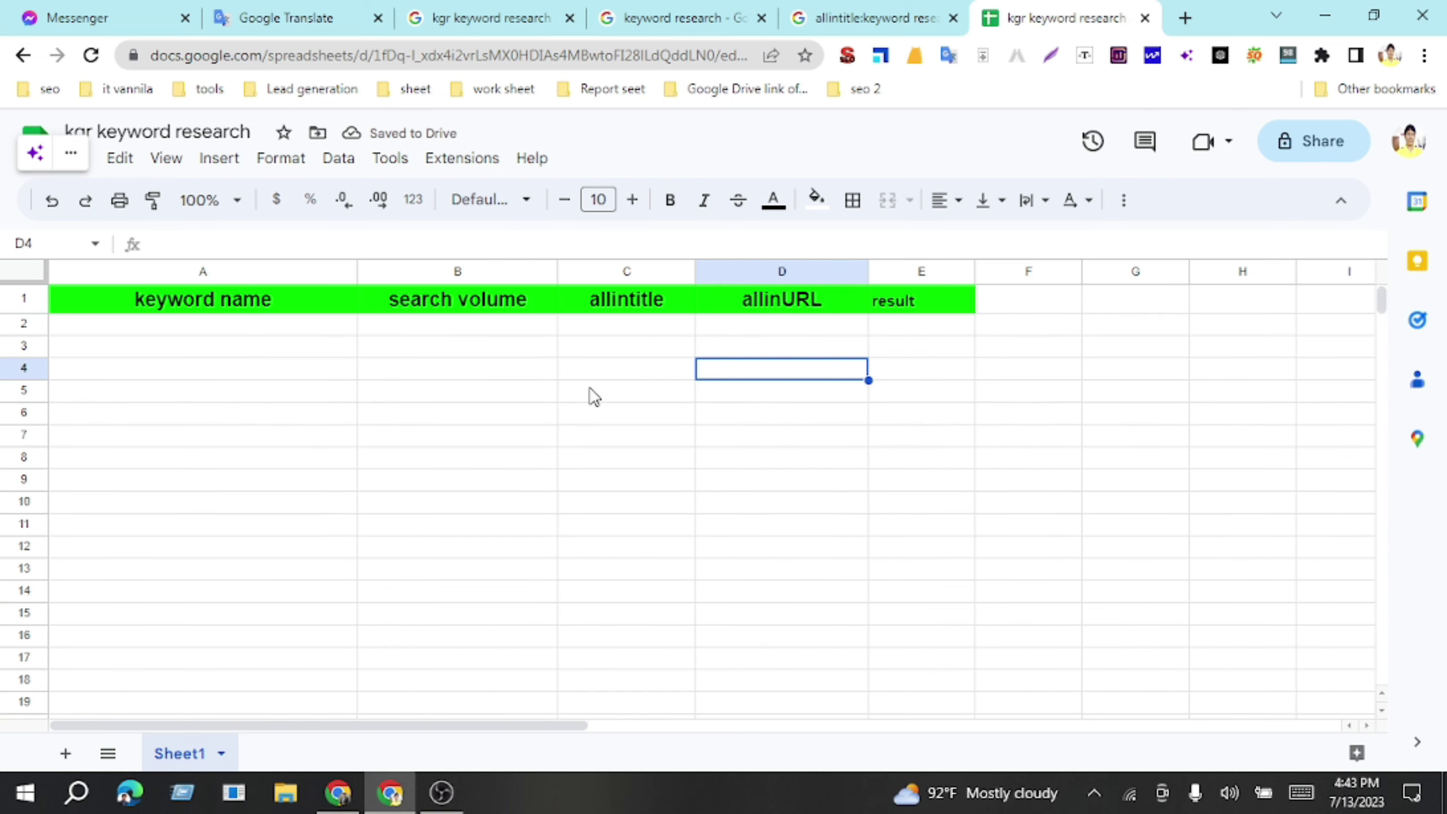
Step: Freeze the header row so it stays in place while the sheet scrolls
left_click(18, 298)
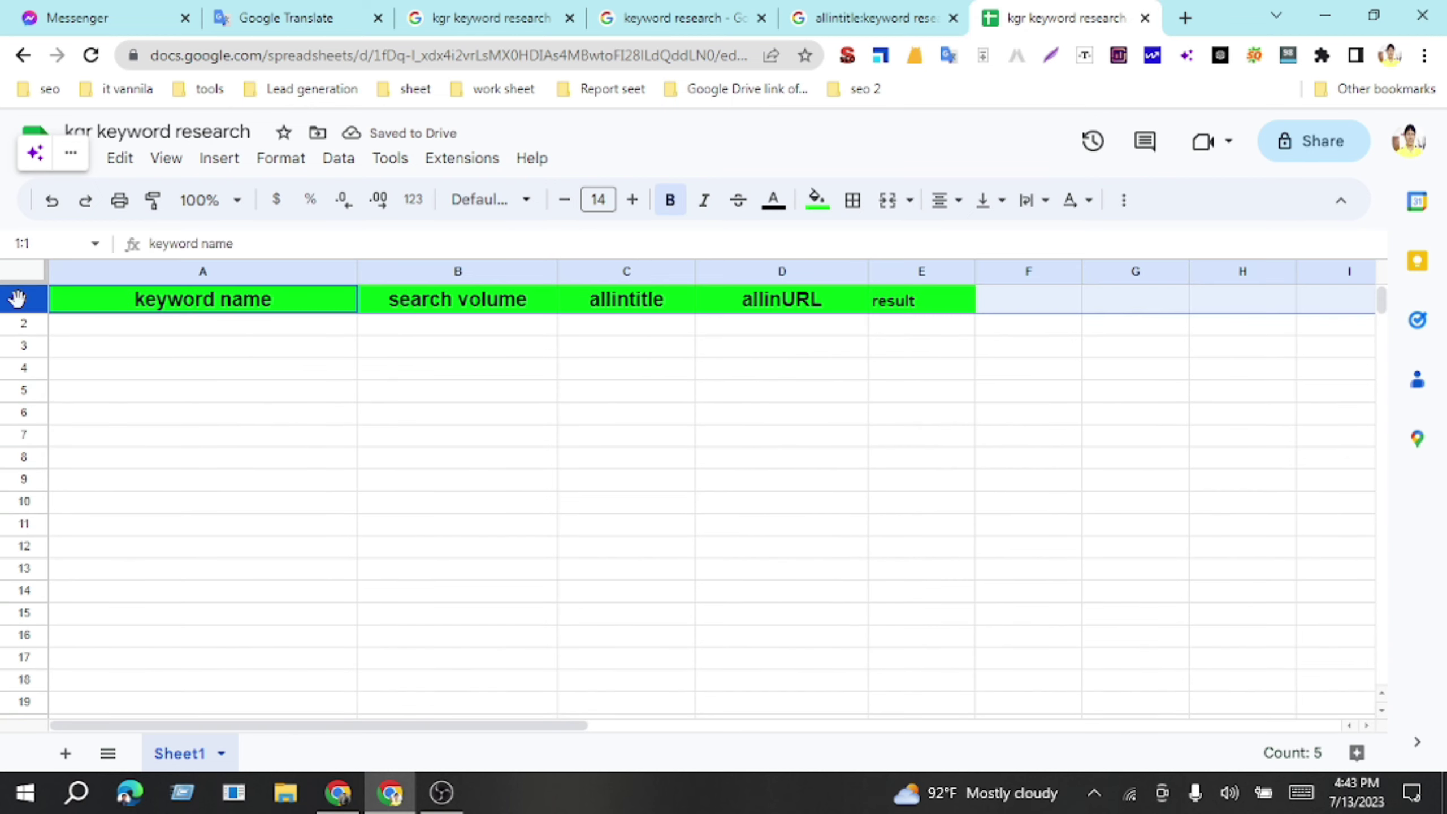
left_click(164, 158)
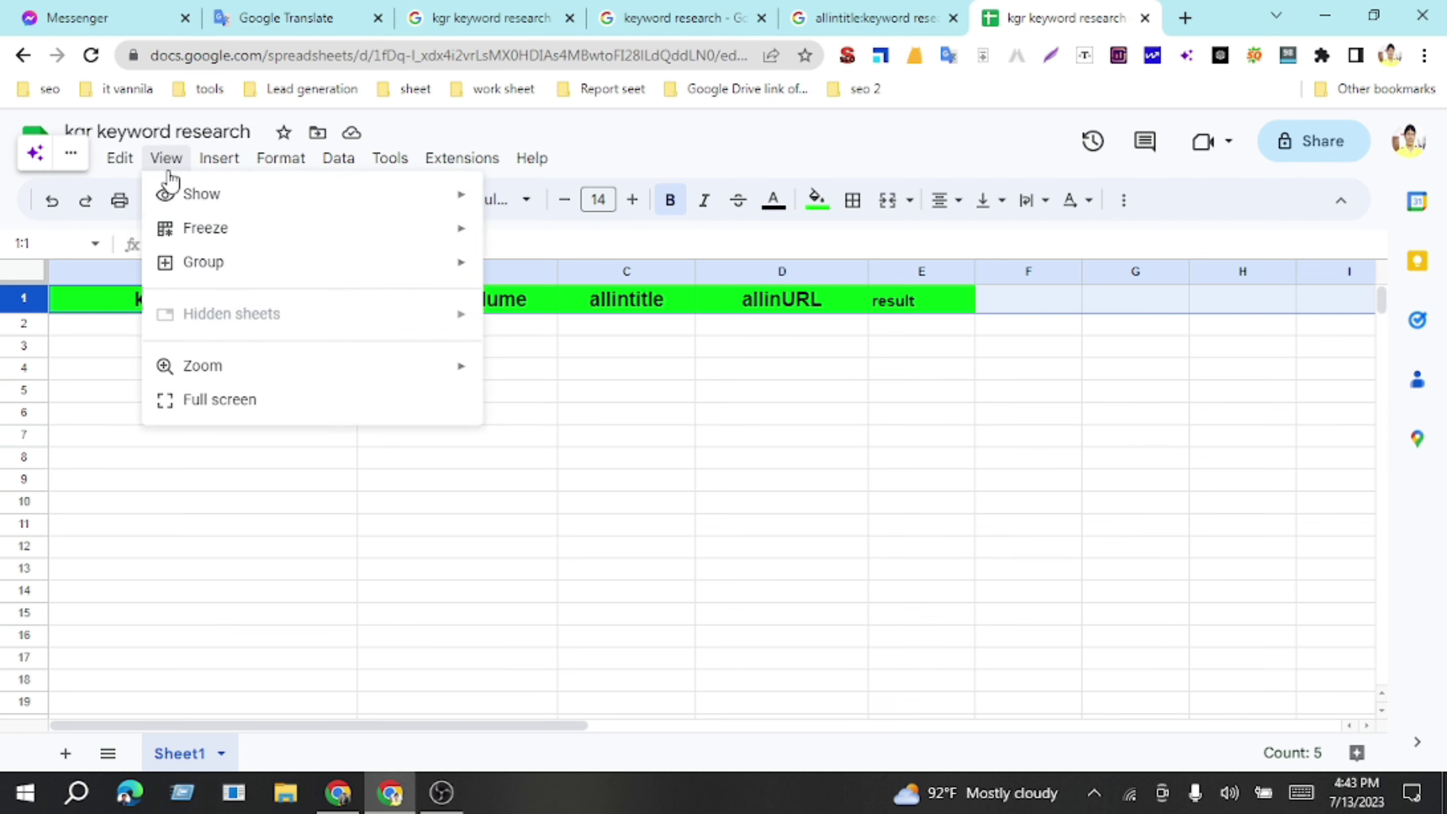
mouse_move(178, 235)
left_click(523, 271)
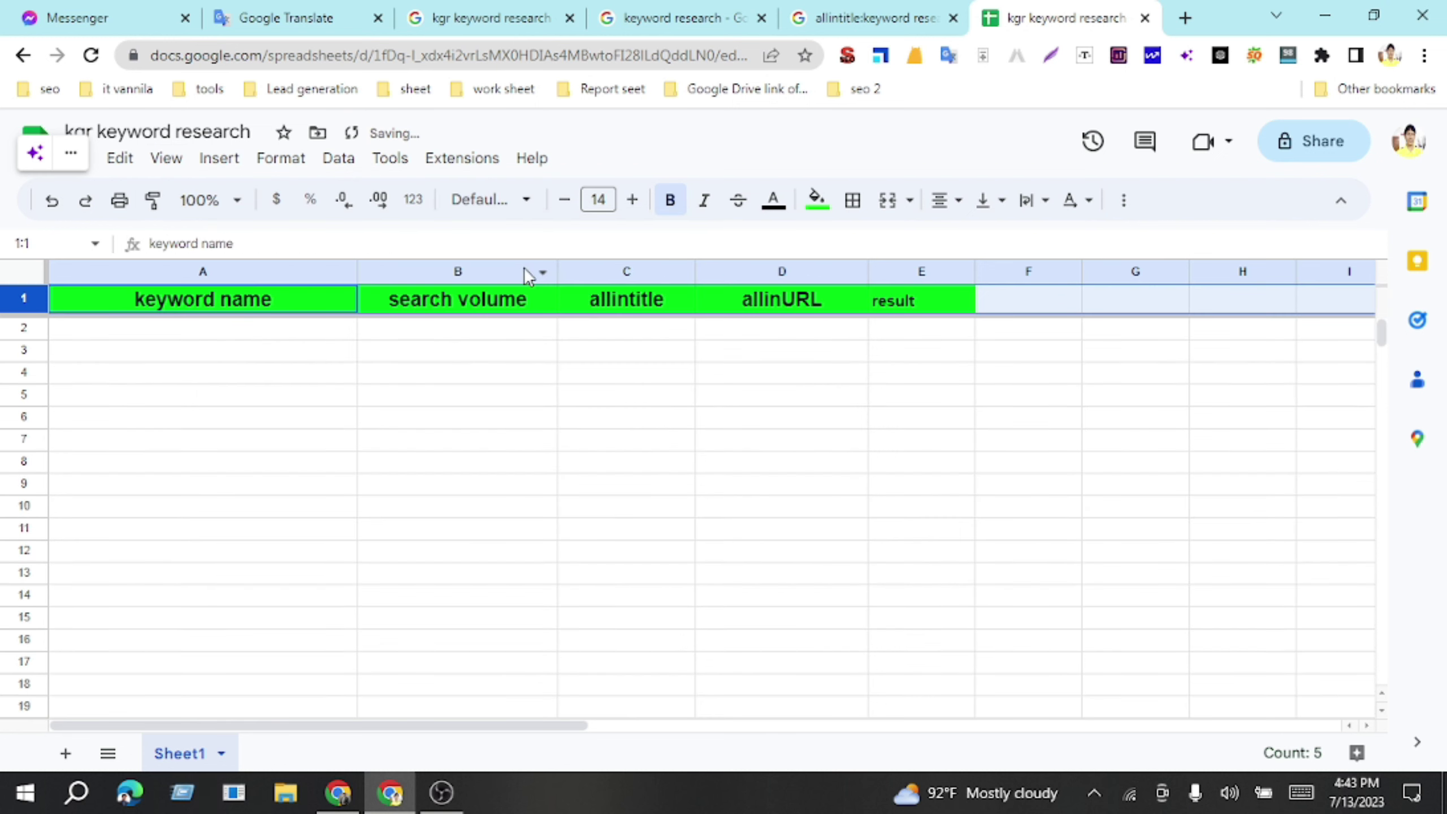
left_click(521, 376)
scroll(529, 393, "down", 5)
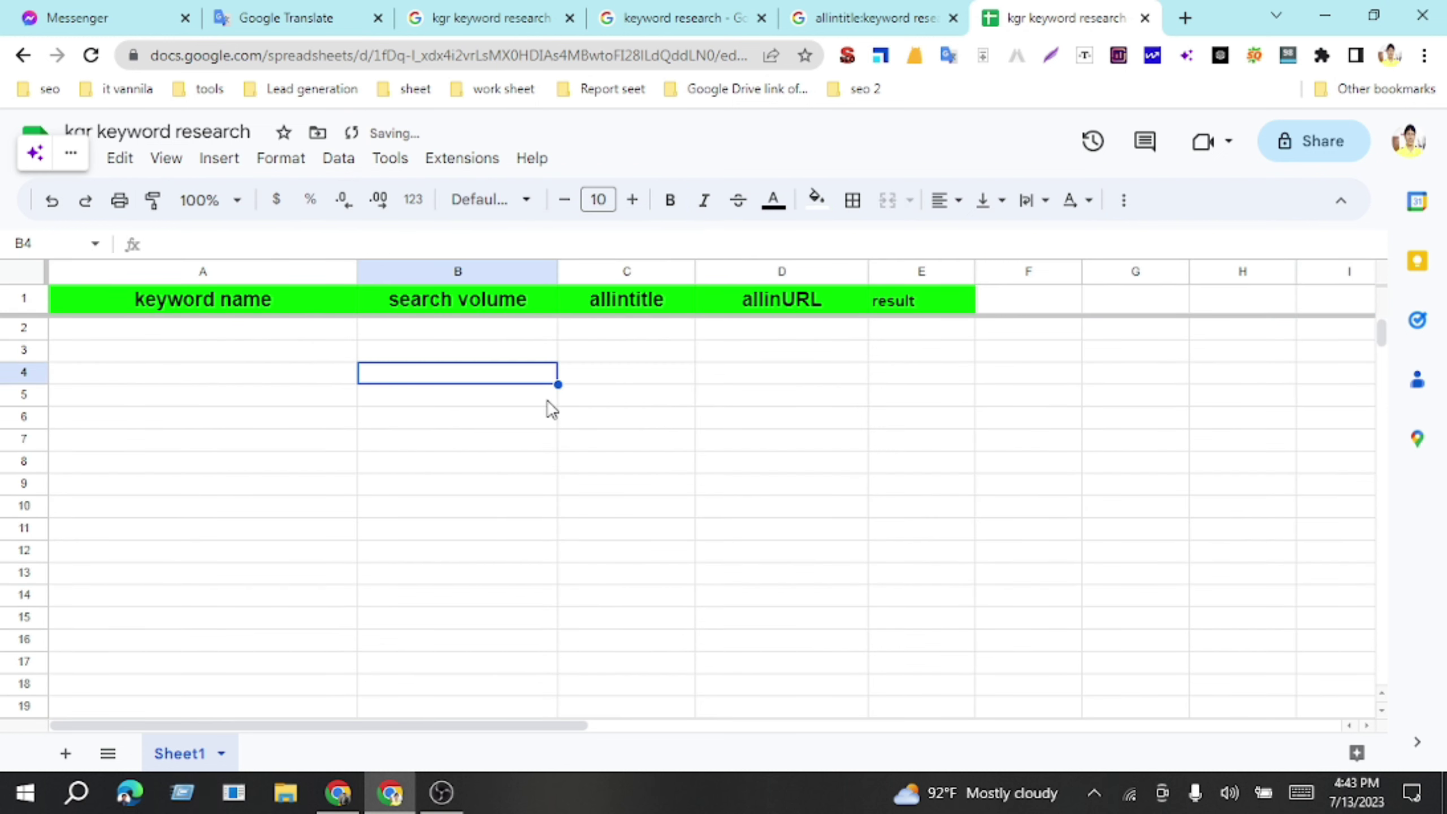
scroll(547, 407, "up", 5)
Step: Copy the search term "keyword research" from its Google results page into cell A2 under keyword name
left_click(275, 331)
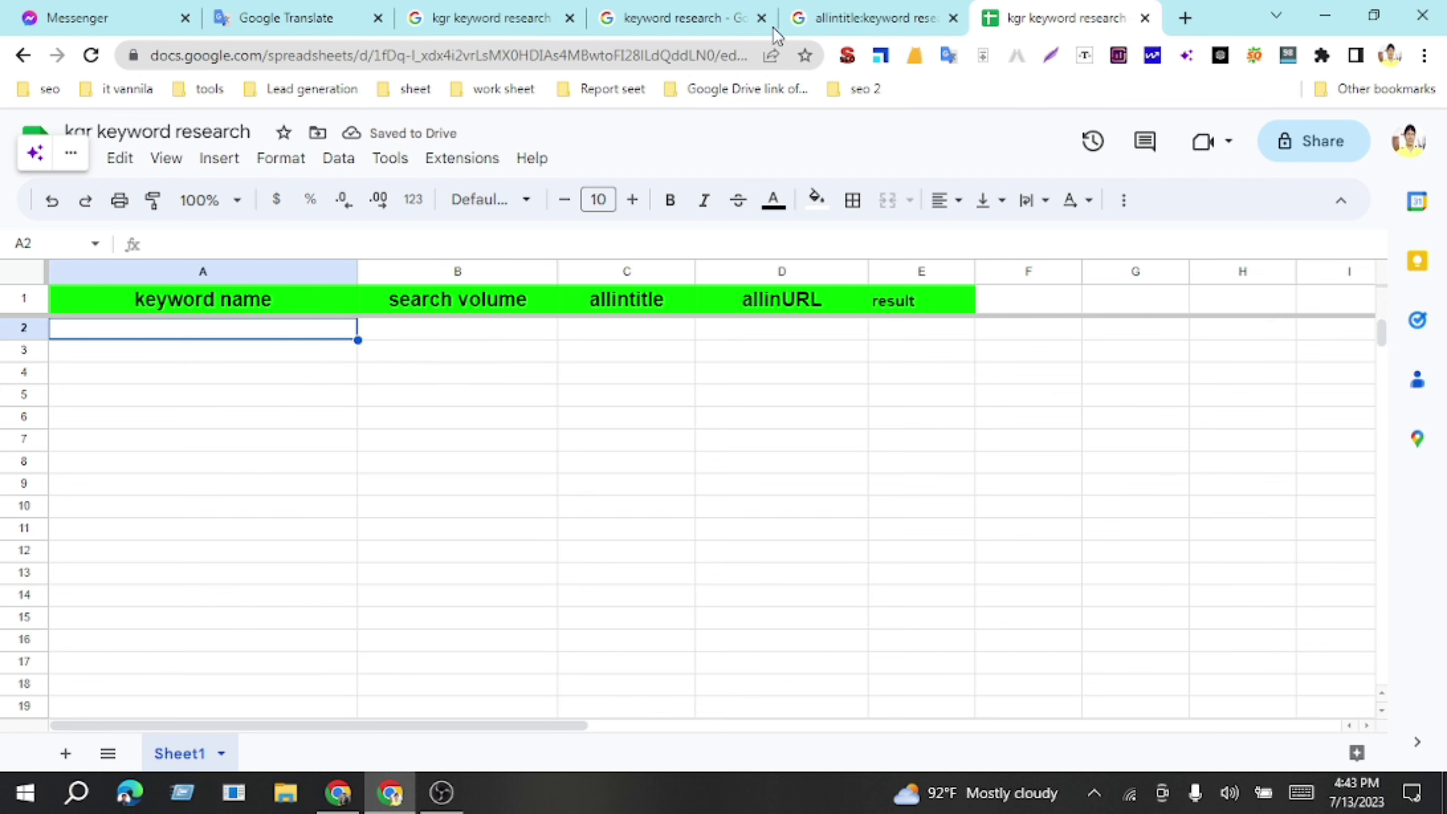
left_click(675, 17)
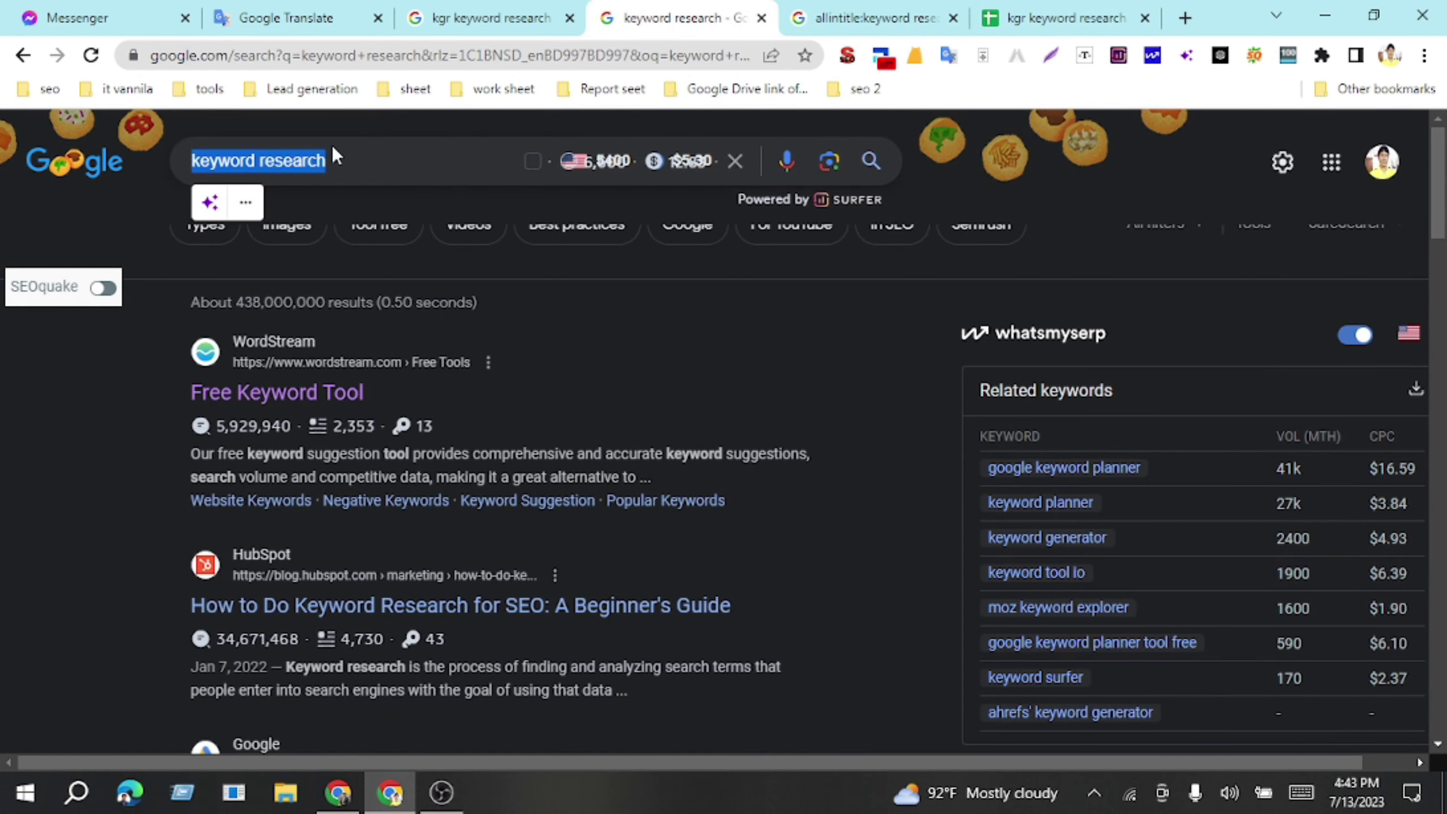
right_click(283, 164)
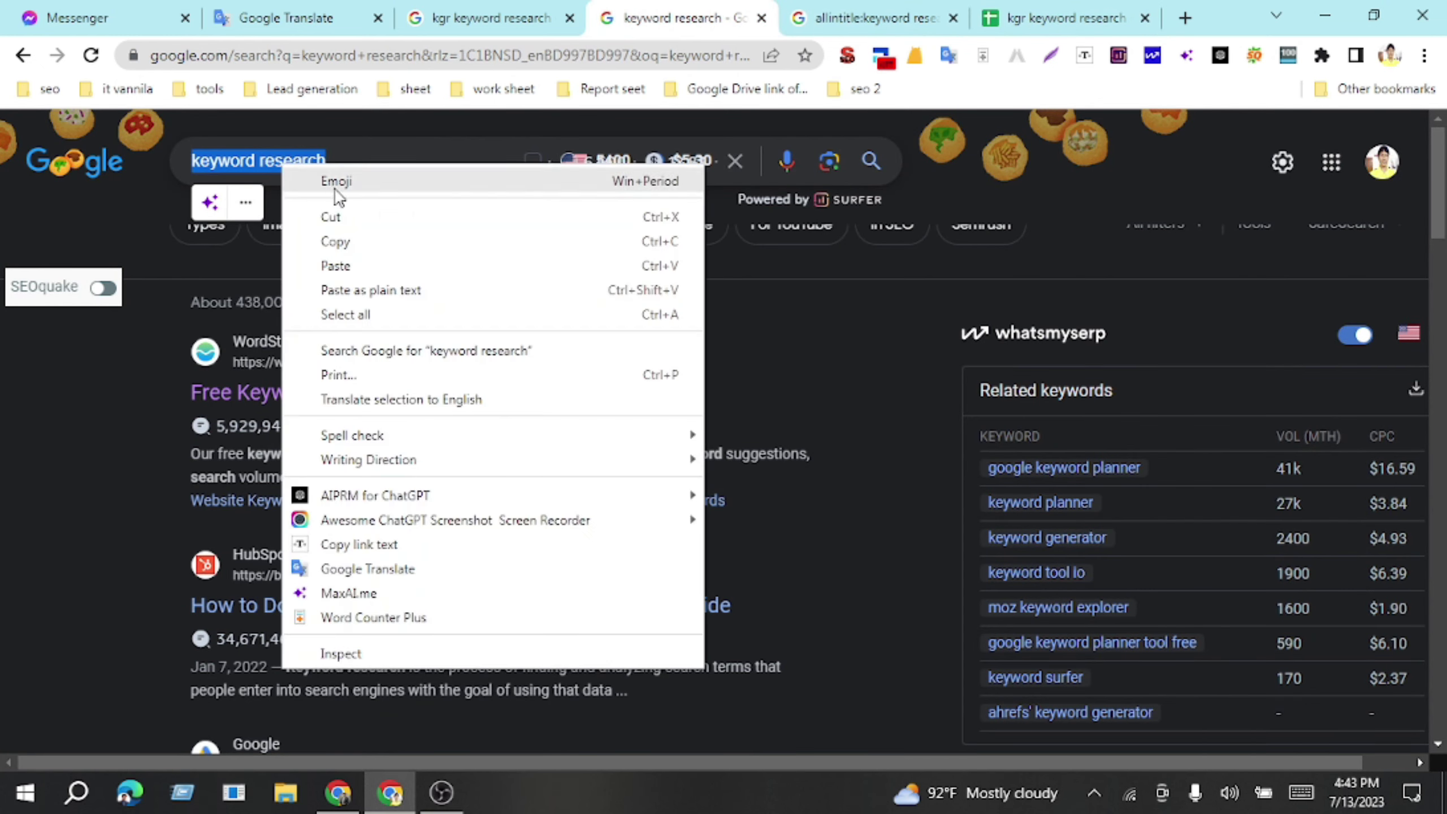
left_click(338, 242)
left_click(1066, 17)
key("ctrl+v")
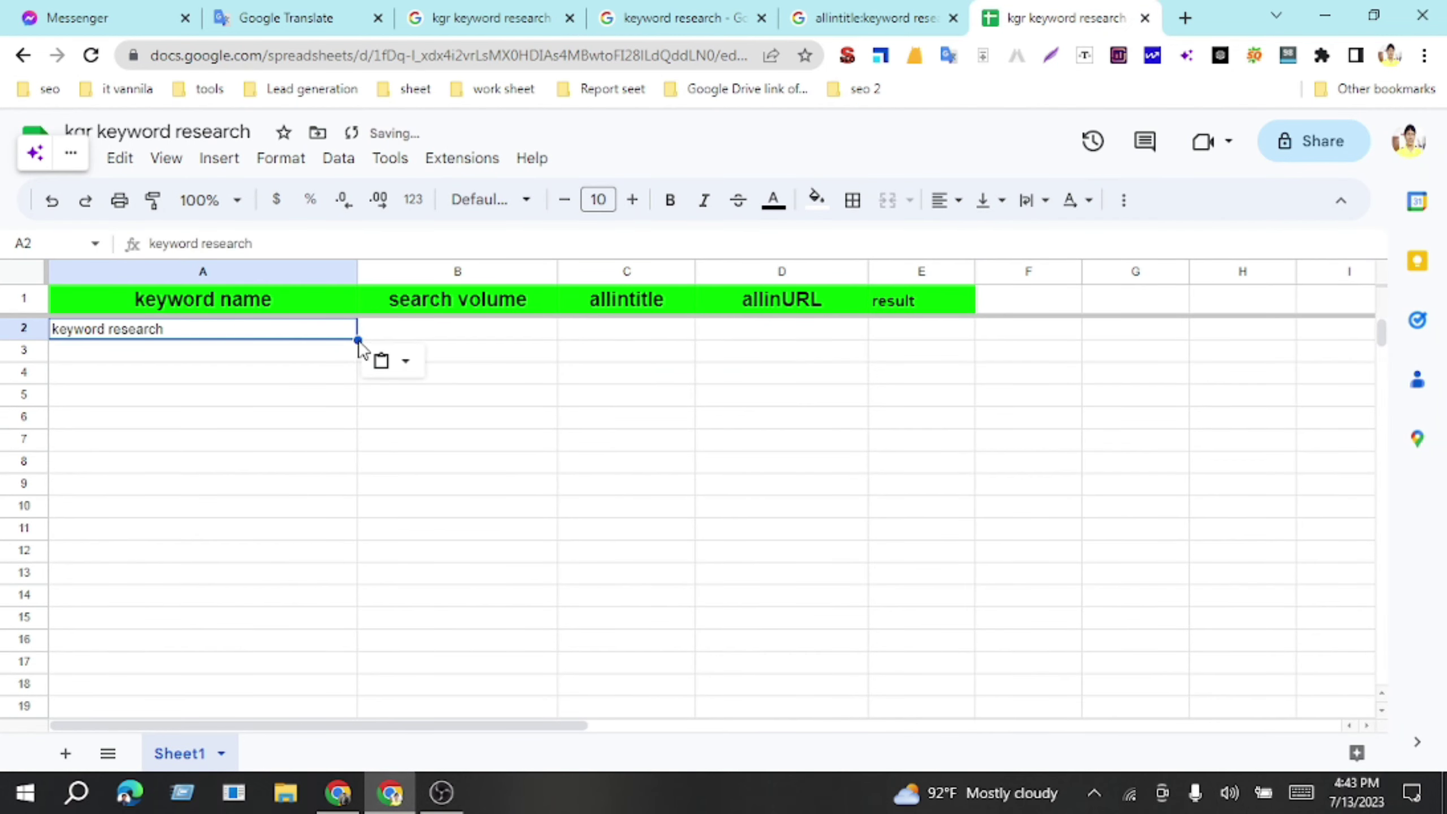
Step: Enter 5400 as the search volume in B2
left_click(467, 334)
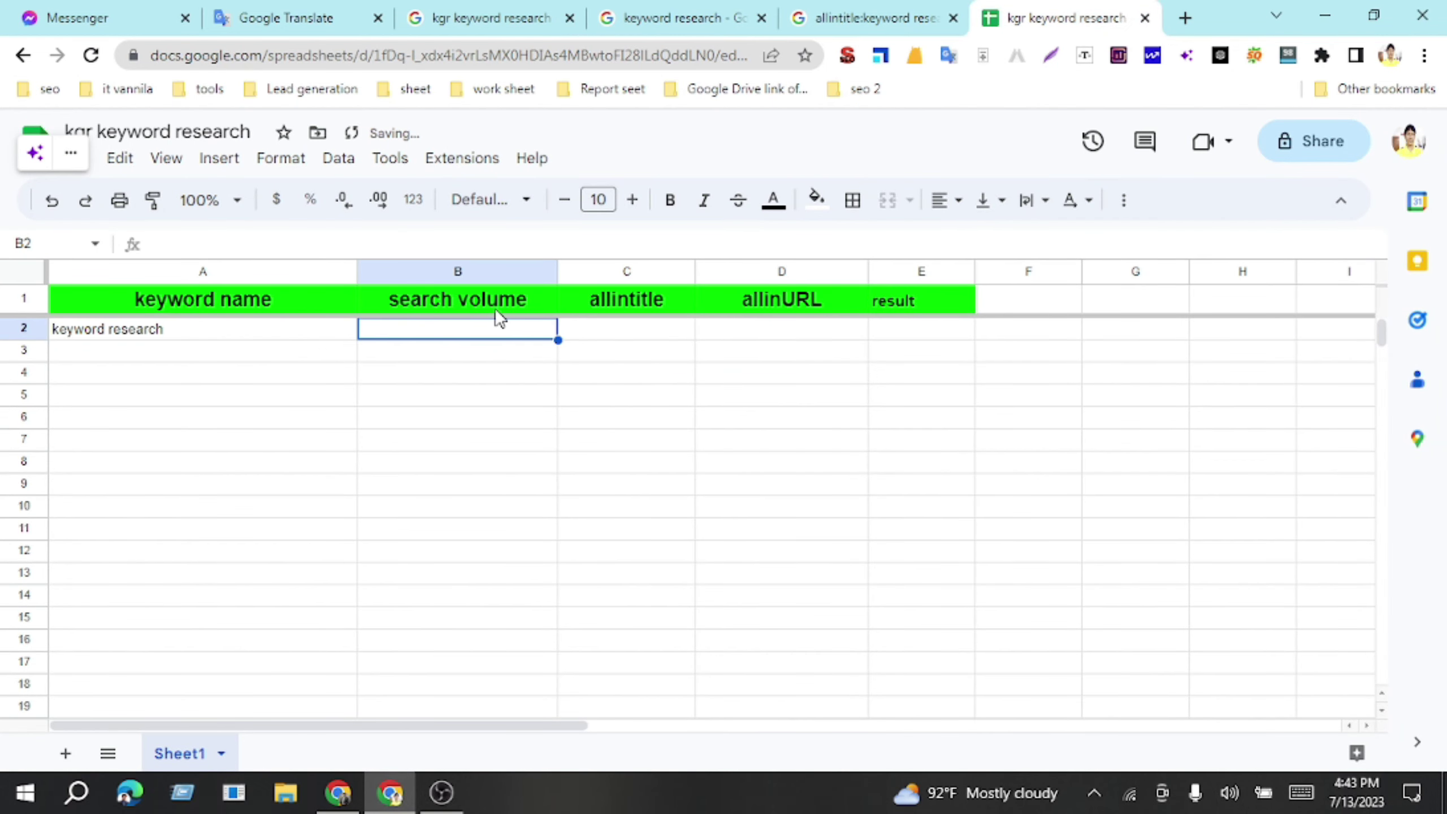
type("5")
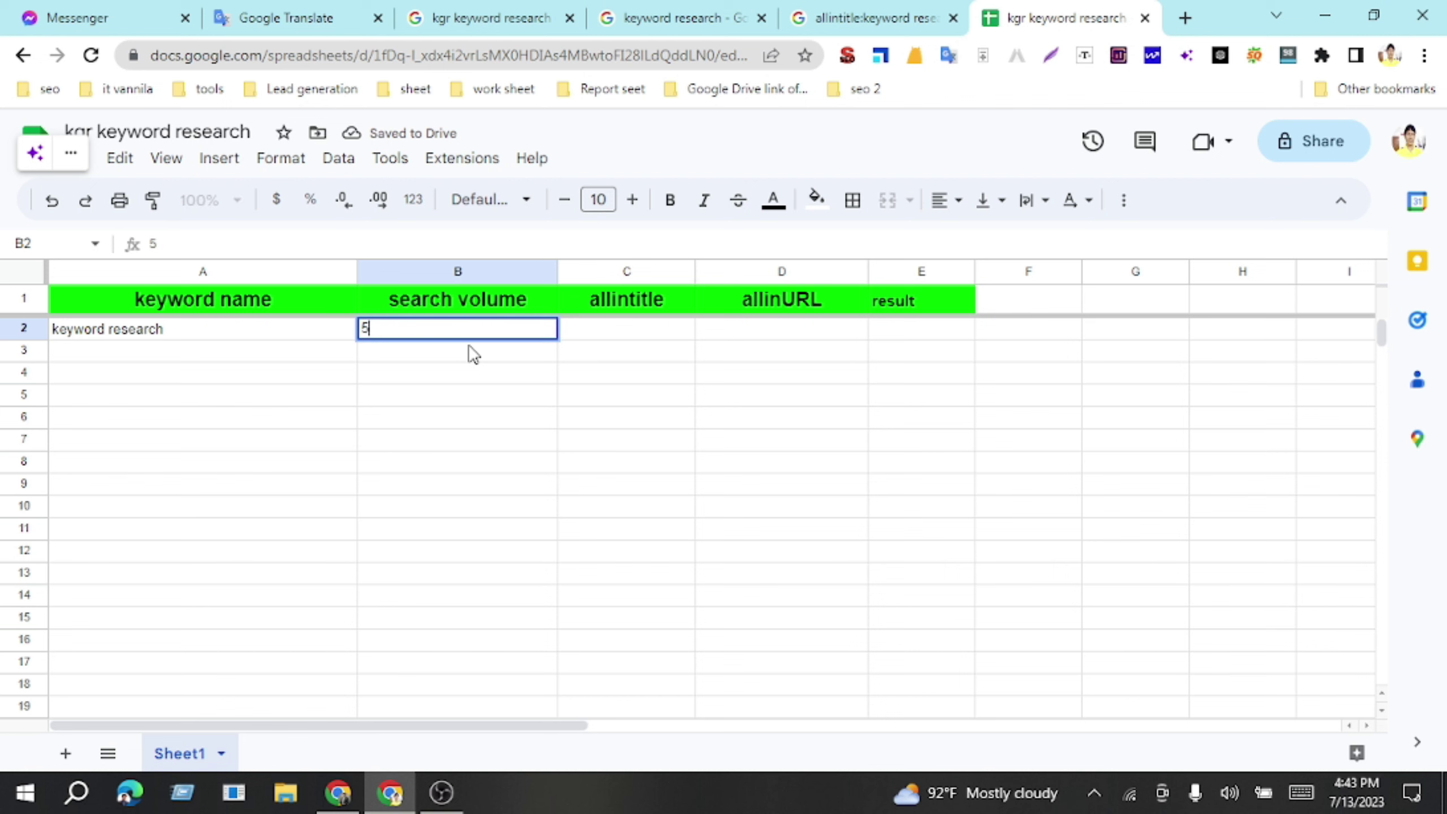
type("400")
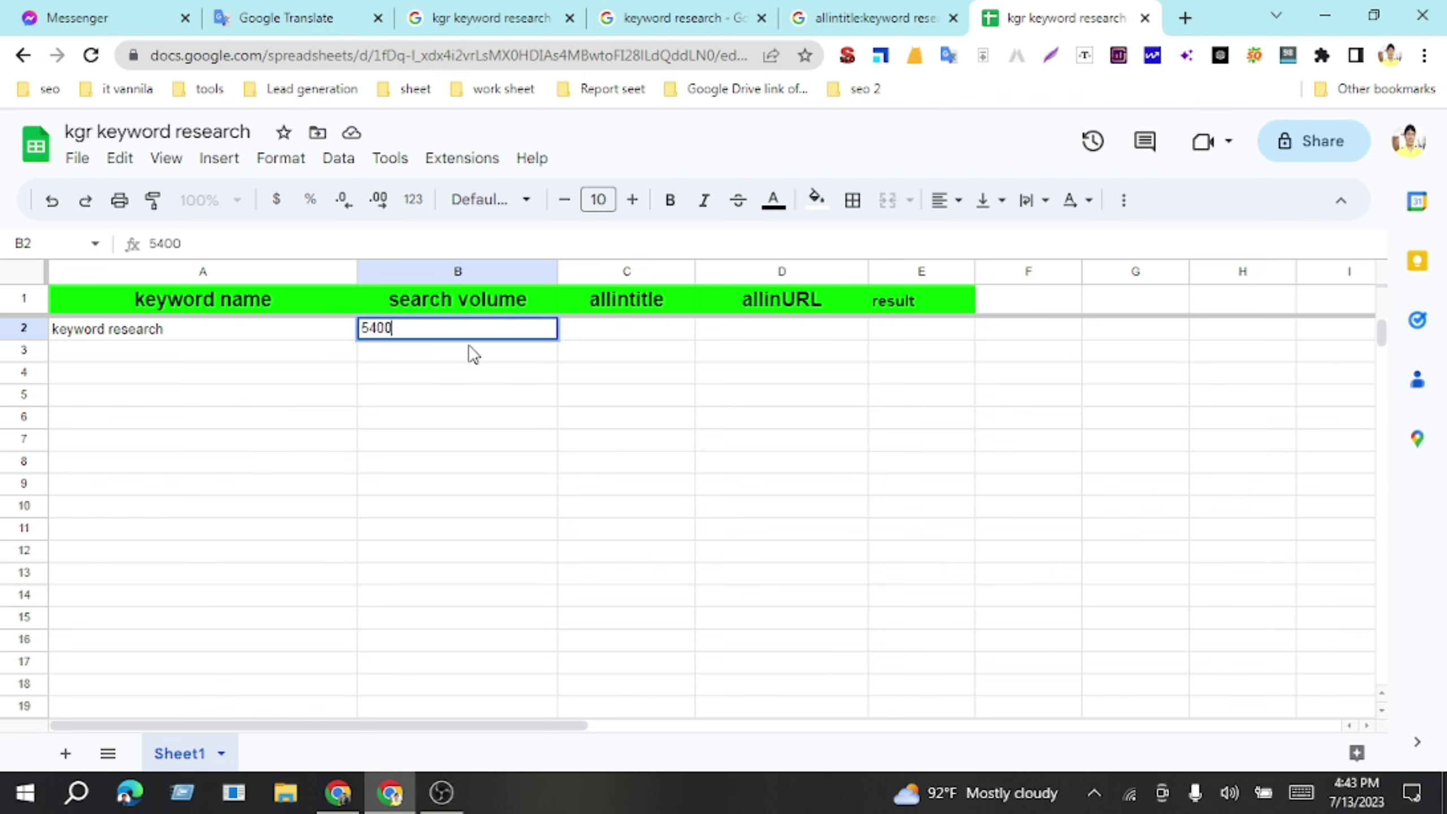
Step: Copy the result count 121,000 from the allintitle Google search into C2, pasting values only
left_click(619, 336)
left_click(849, 19)
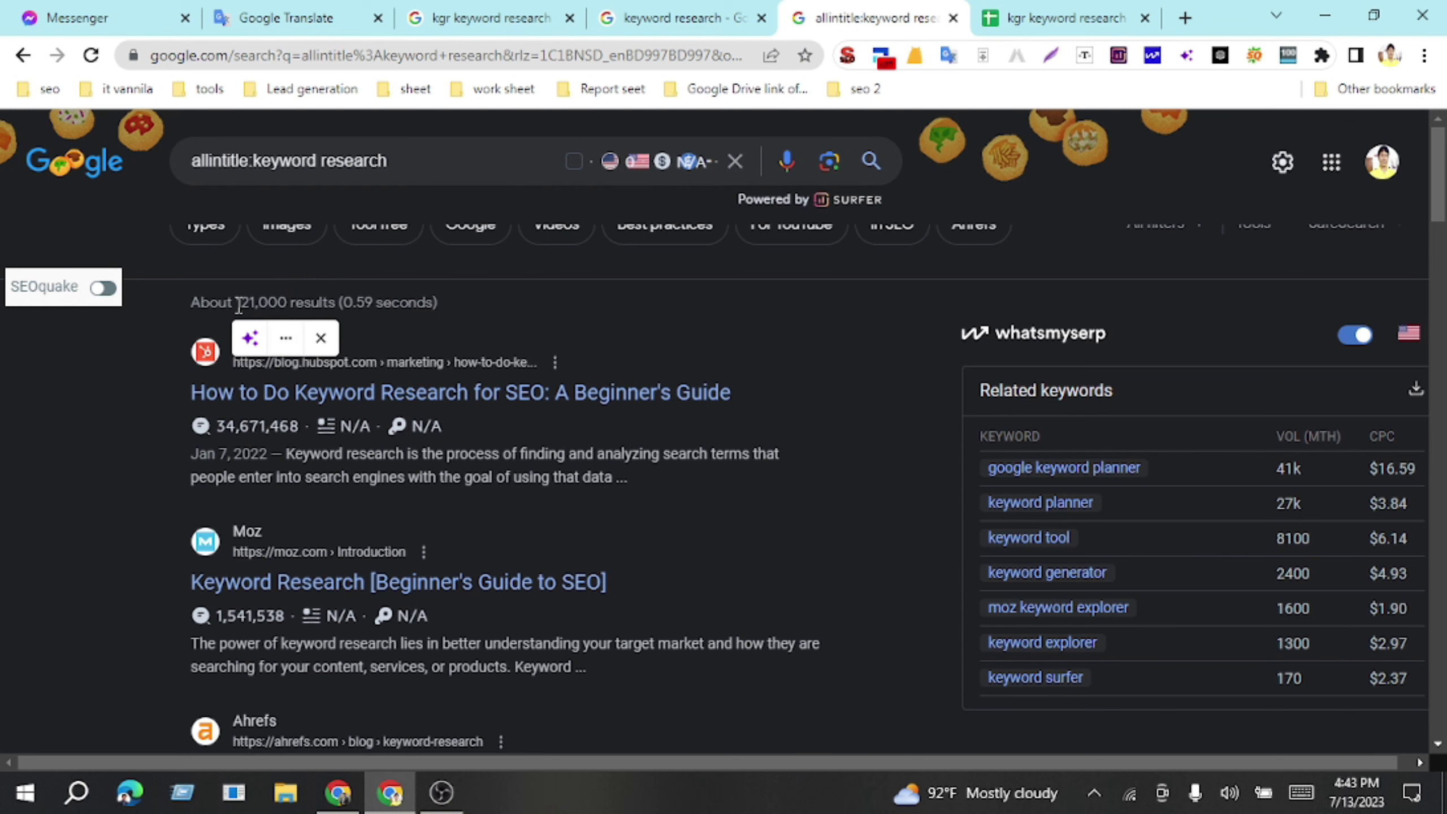
left_click_drag(236, 301, 288, 302)
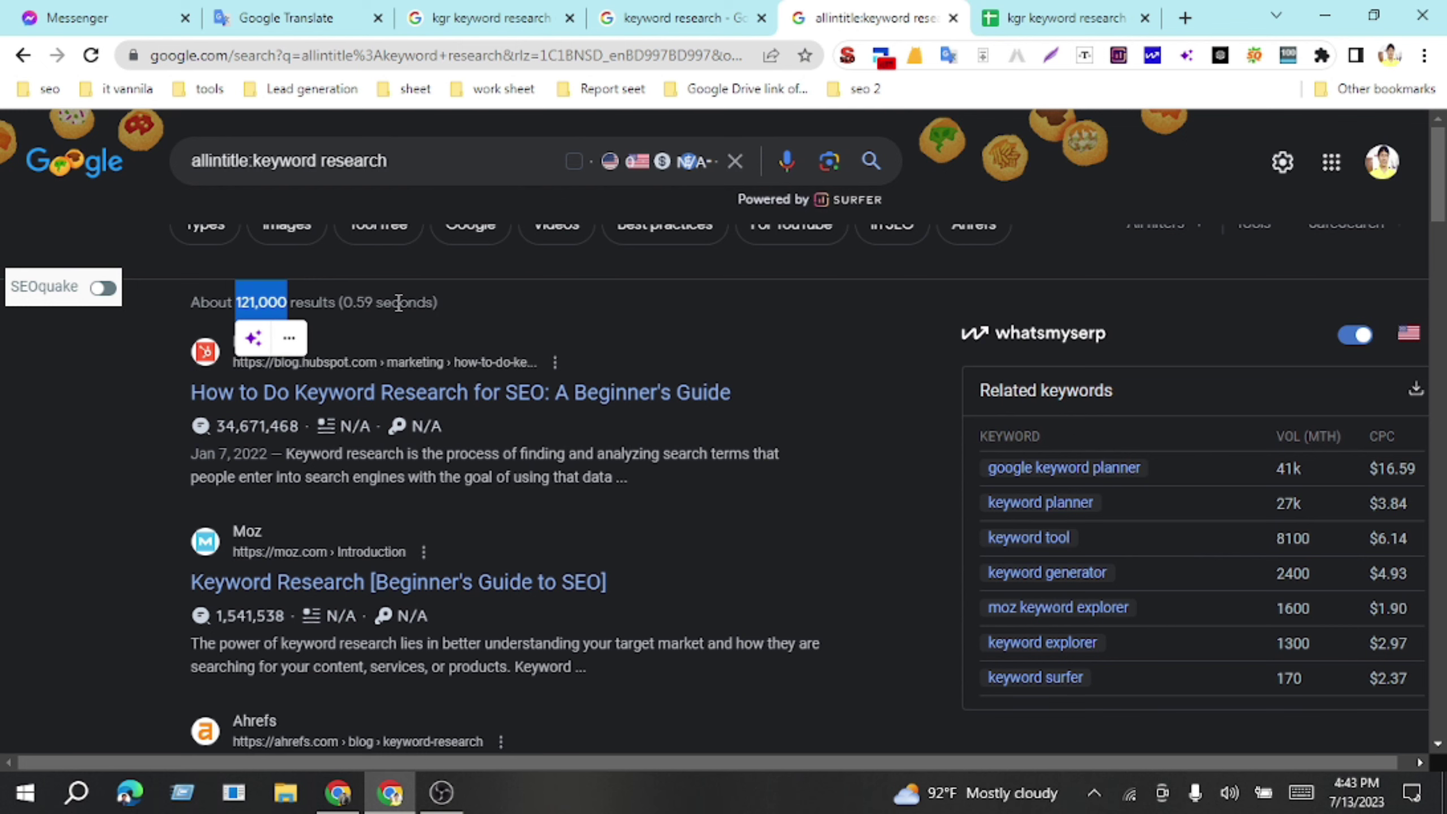
left_click(1060, 17)
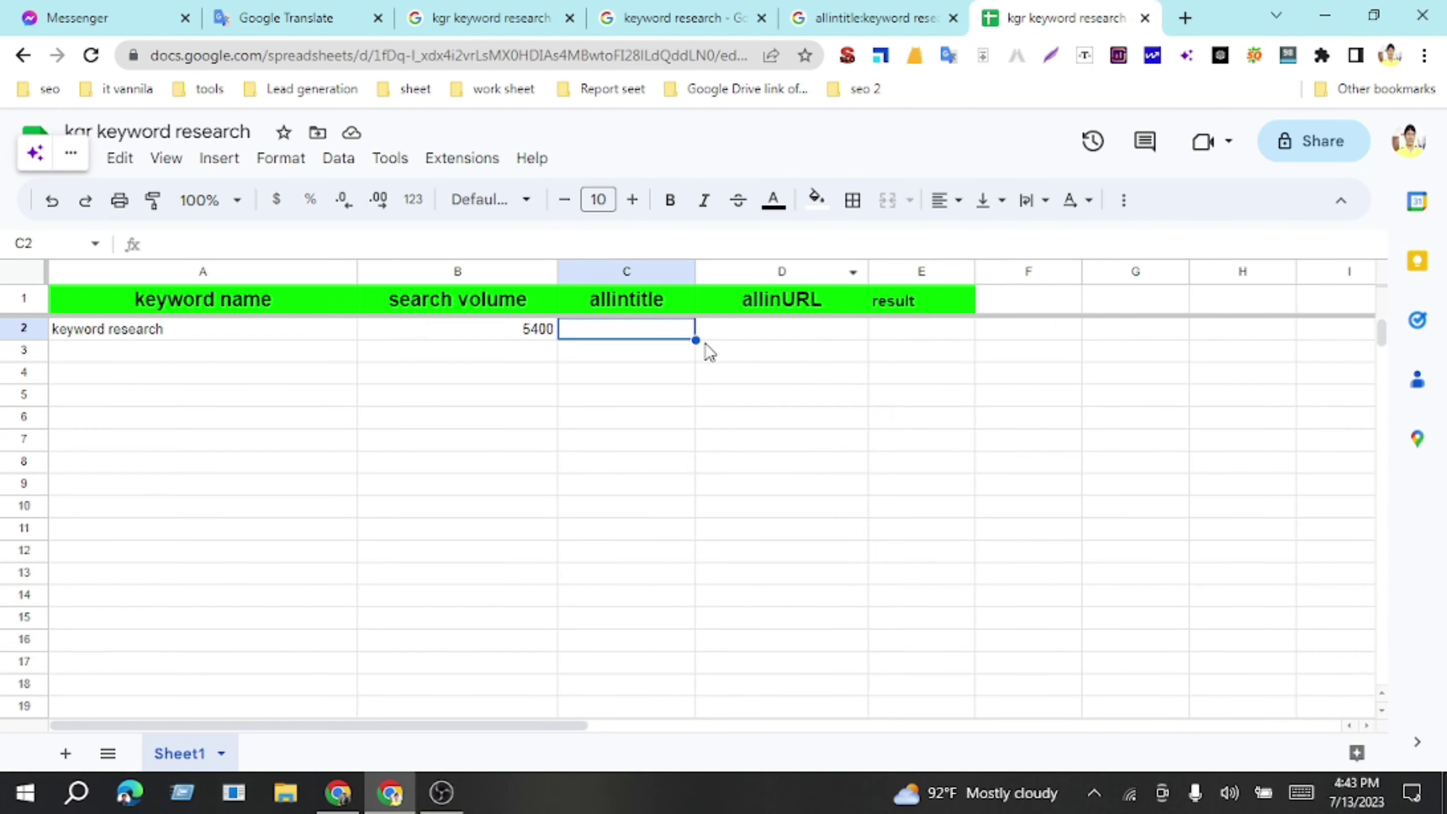
key("ctrl+v")
left_click(740, 363)
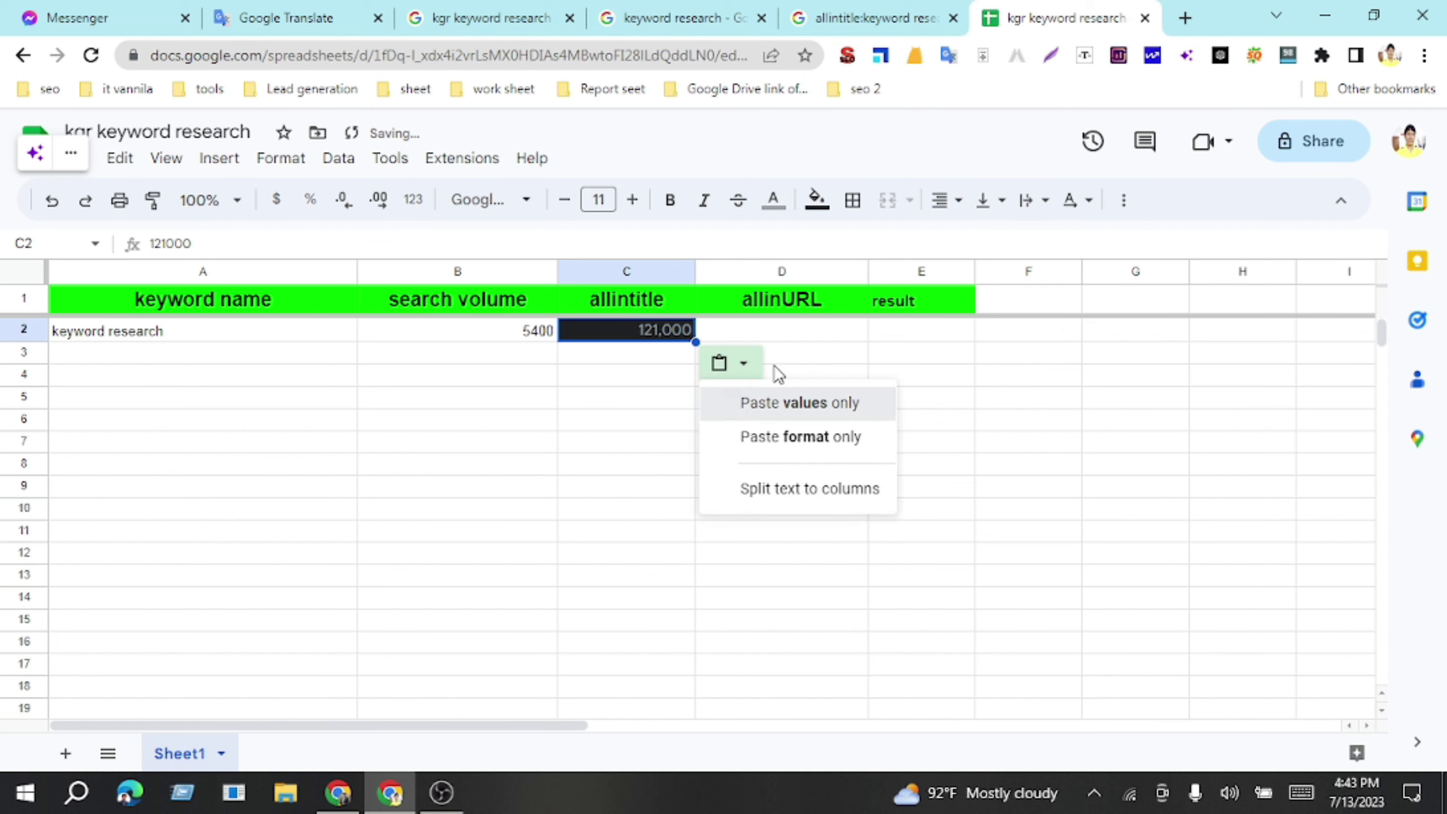
left_click(764, 401)
Step: Search Google for "allinURL:keyword research" in a new browser tab, reusing the allinURL header text from D1
left_click(775, 341)
left_click(765, 300)
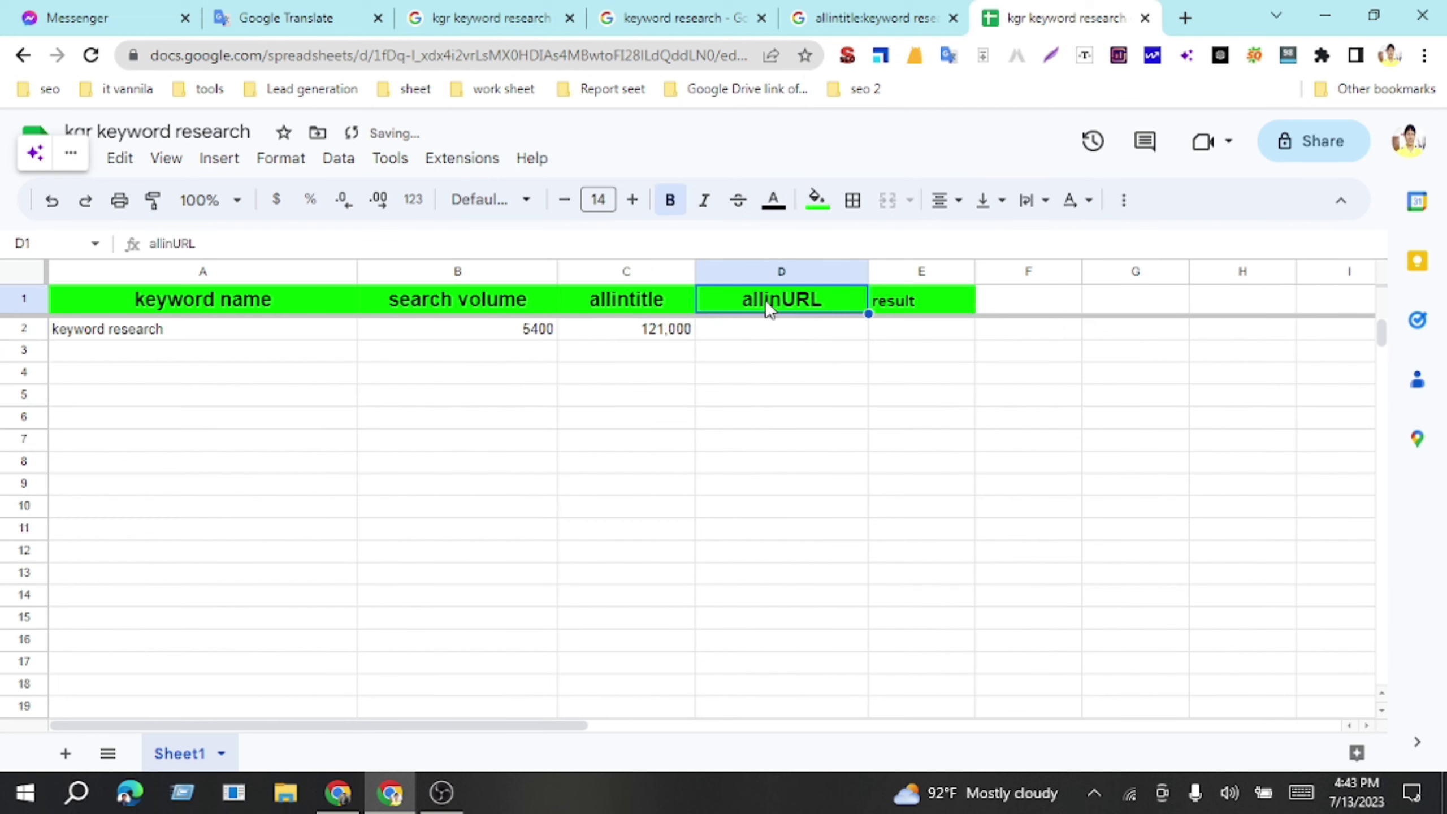
key("ctrl+c")
left_click(1184, 17)
key("ctrl+v")
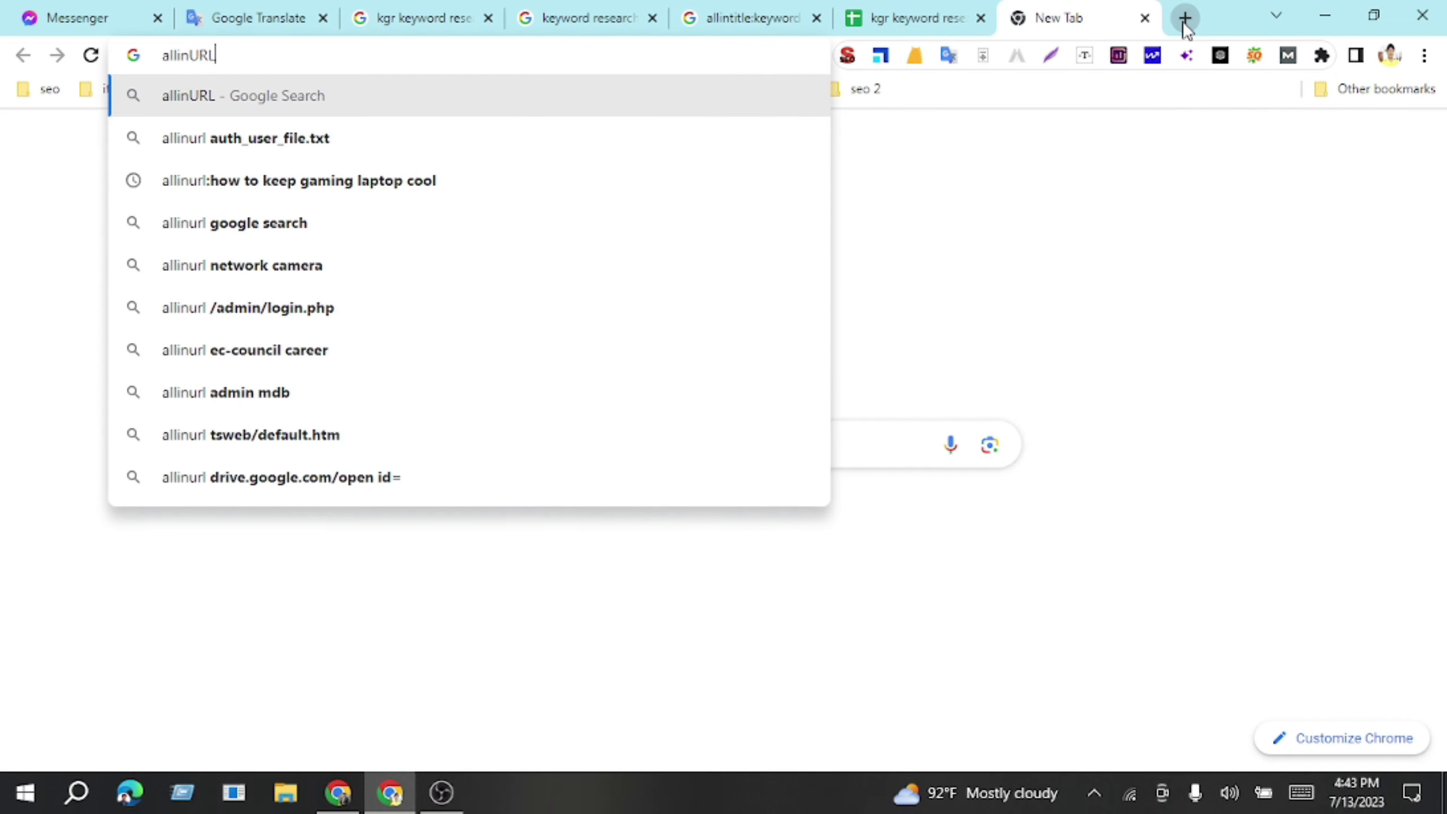
type(":")
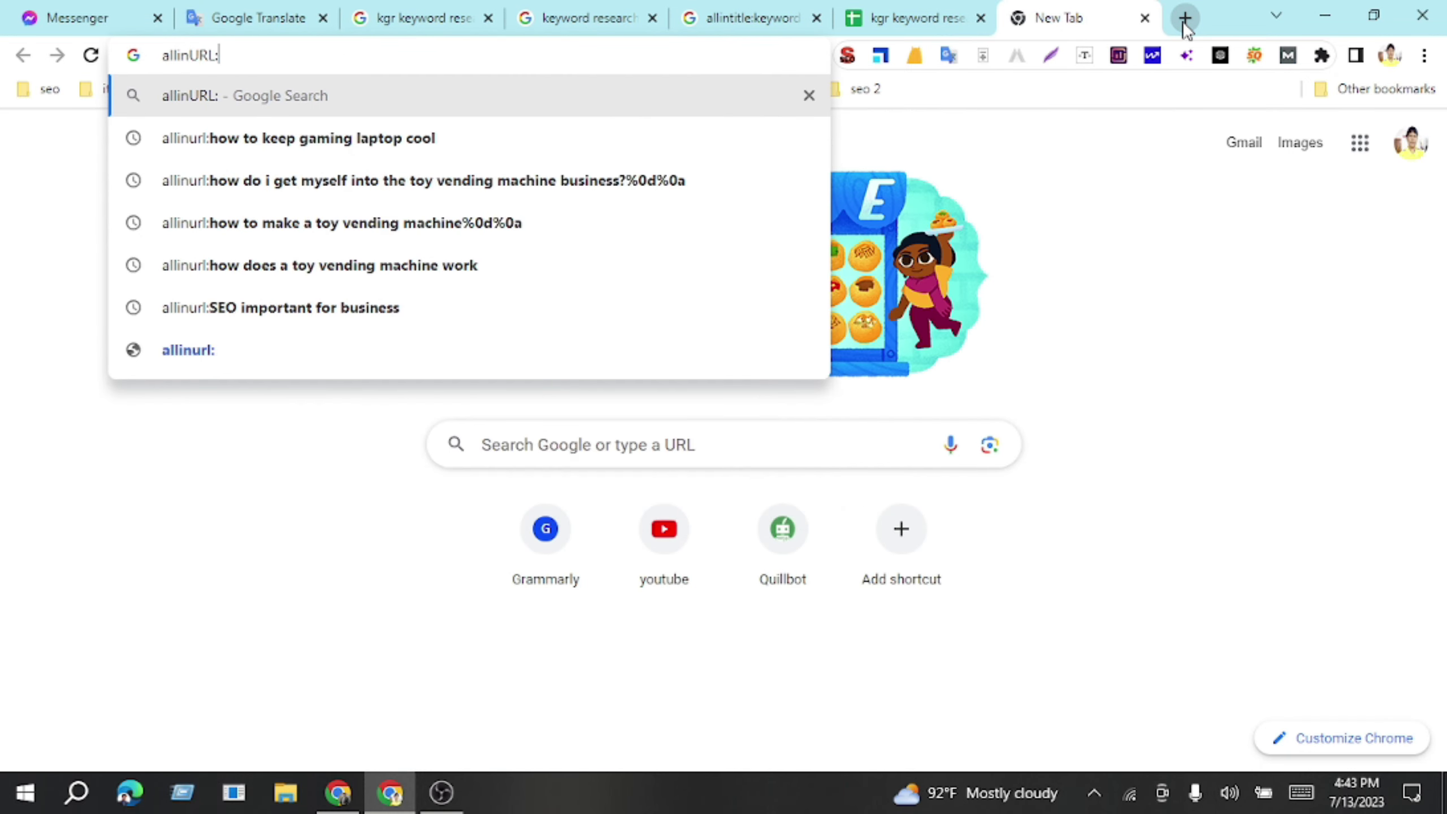
type("keywor")
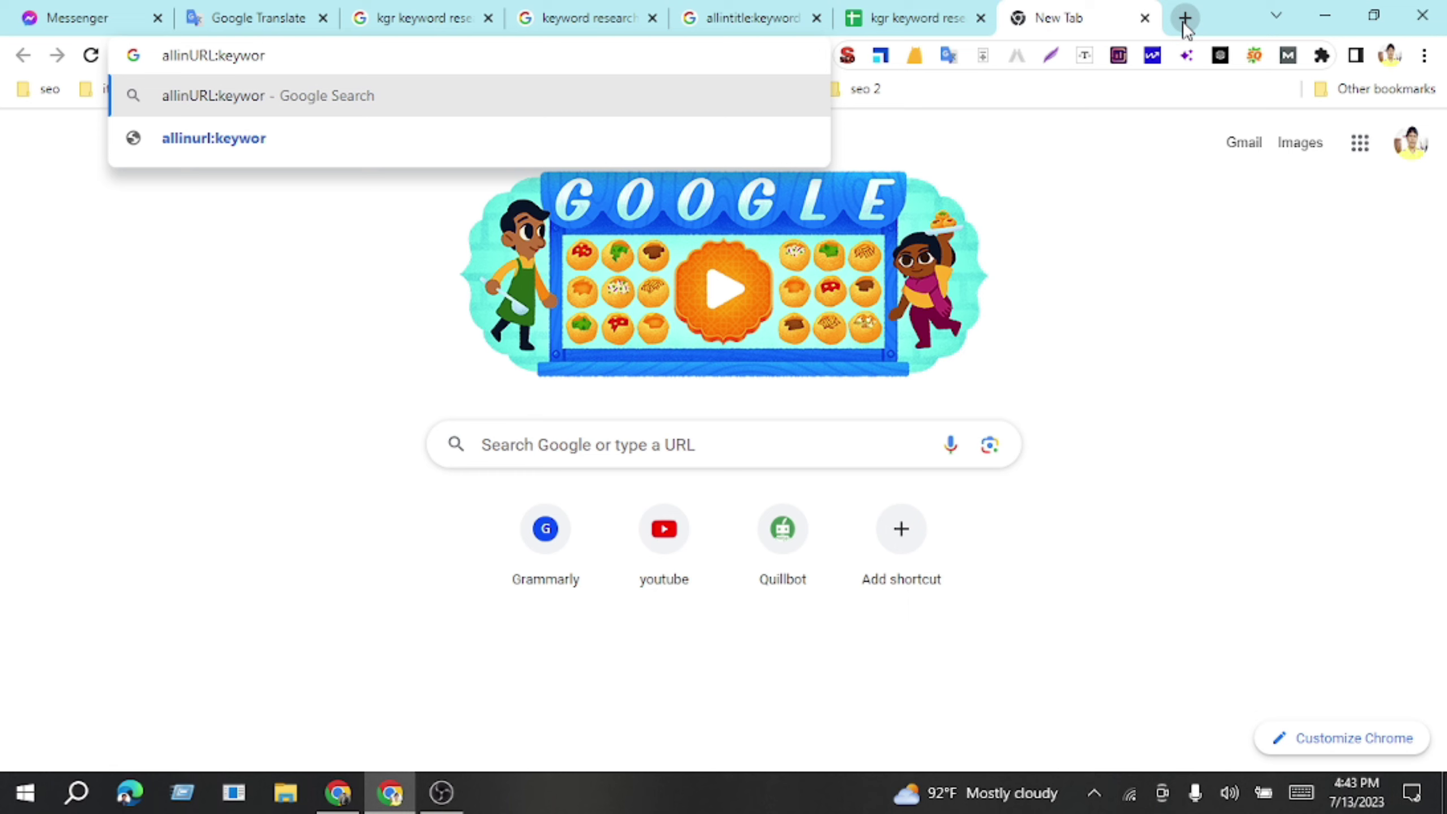
type("d res")
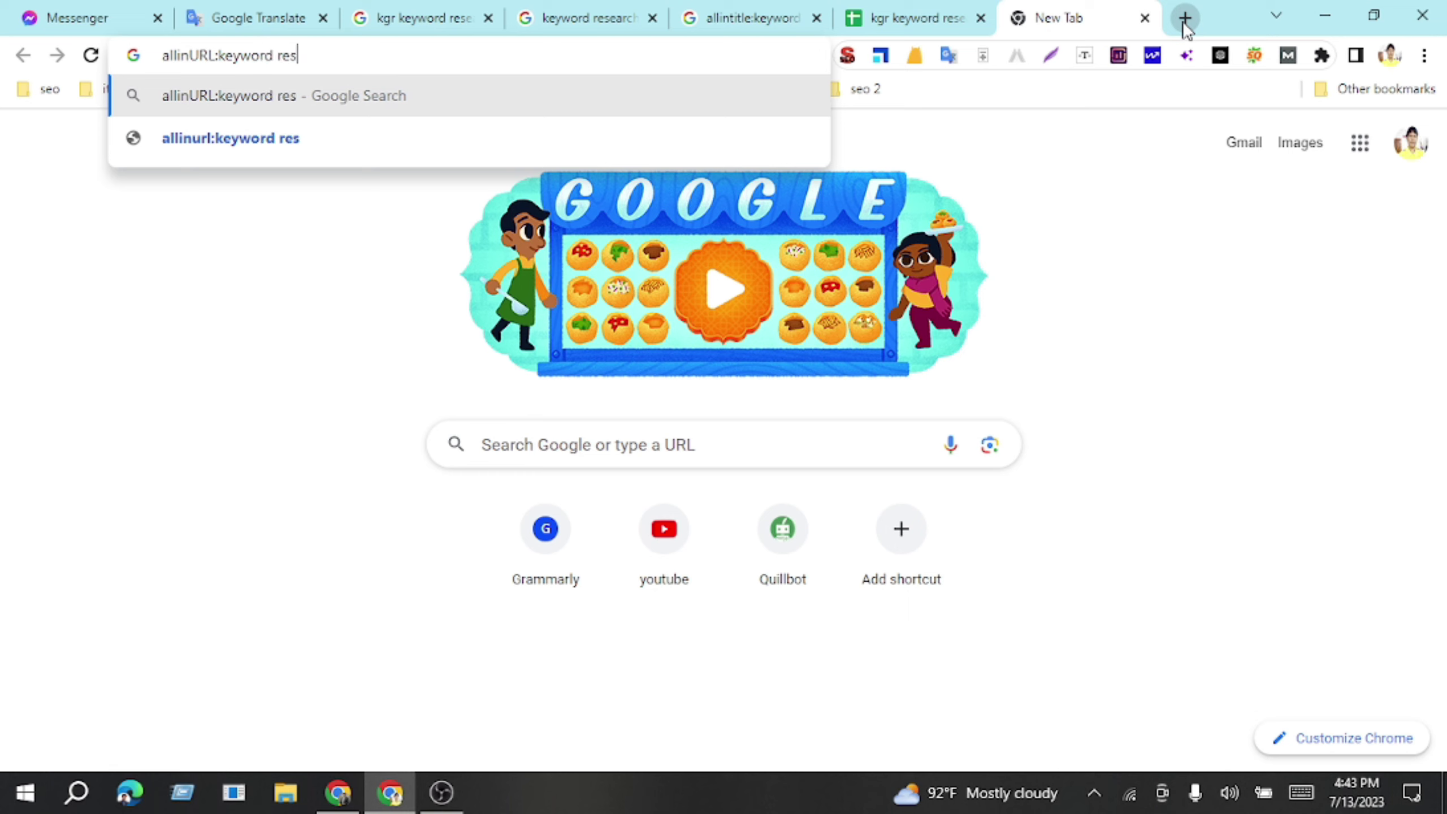
type("earch")
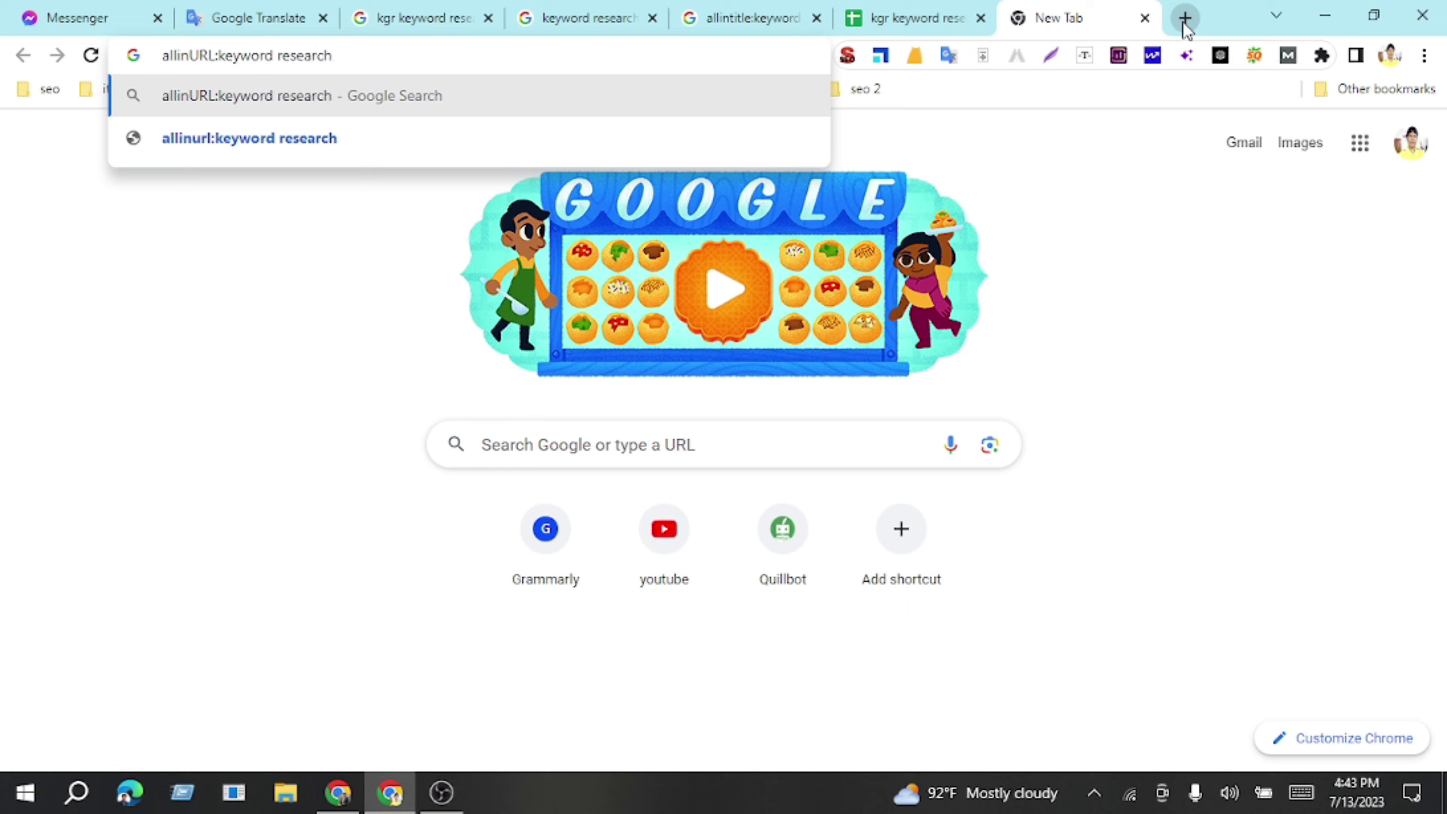
key("Return")
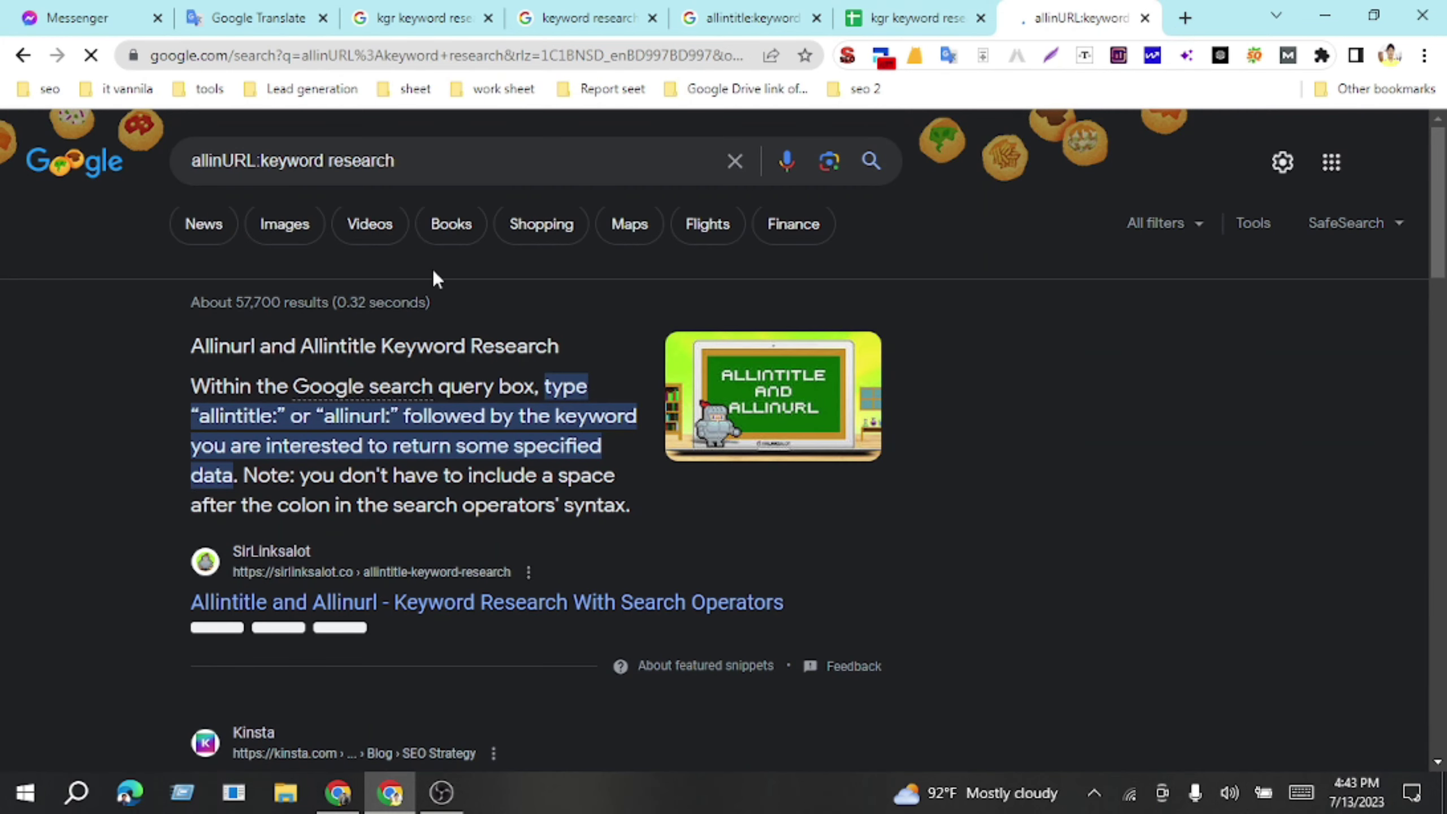
Step: Copy the allinURL result count 57,700 into D2 of the spreadsheet, pasting values only
double_click(258, 302)
key("ctrl+c")
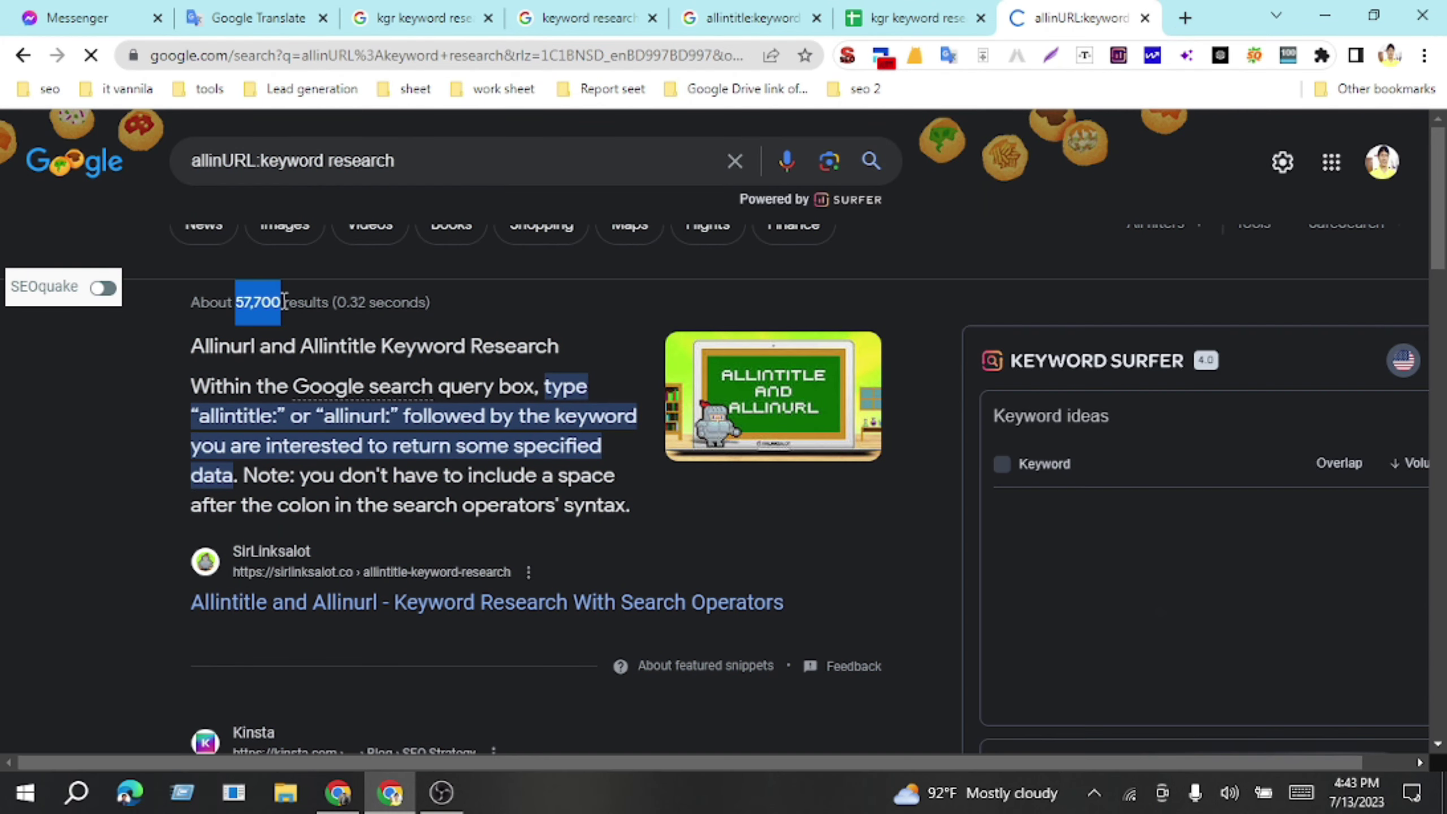
left_click(935, 18)
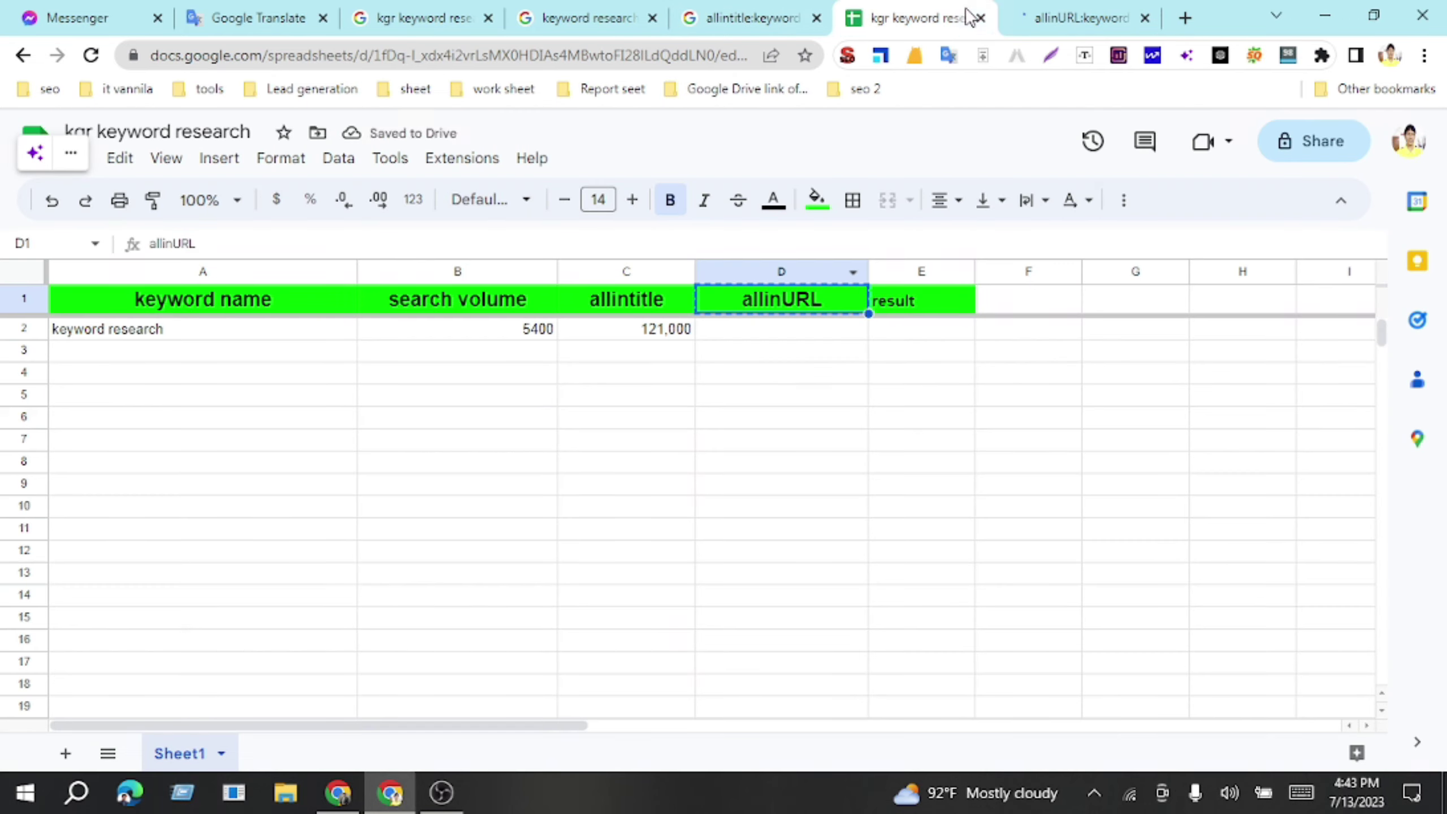
left_click(776, 337)
key("ctrl+v")
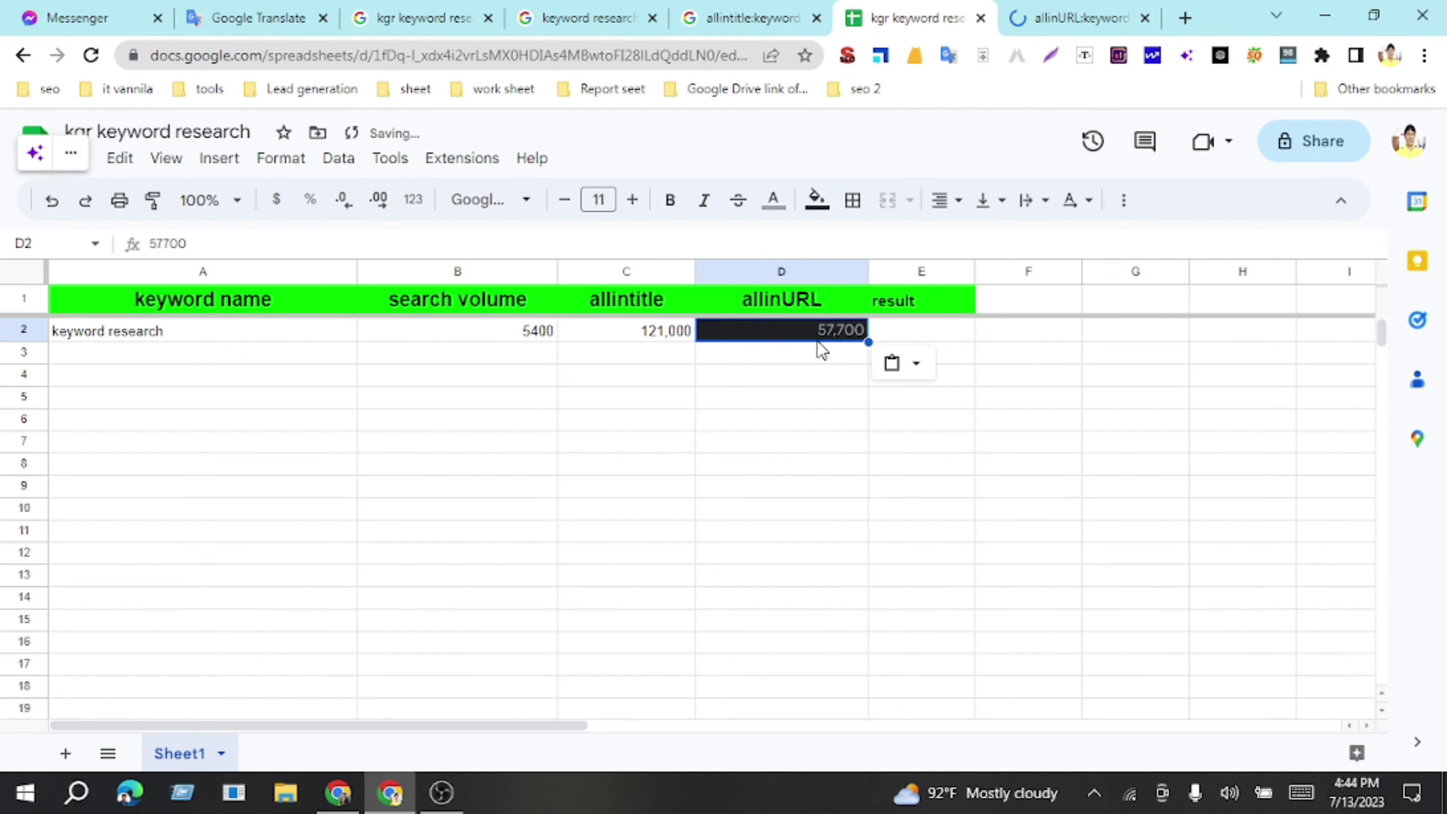
left_click(894, 363)
left_click(937, 405)
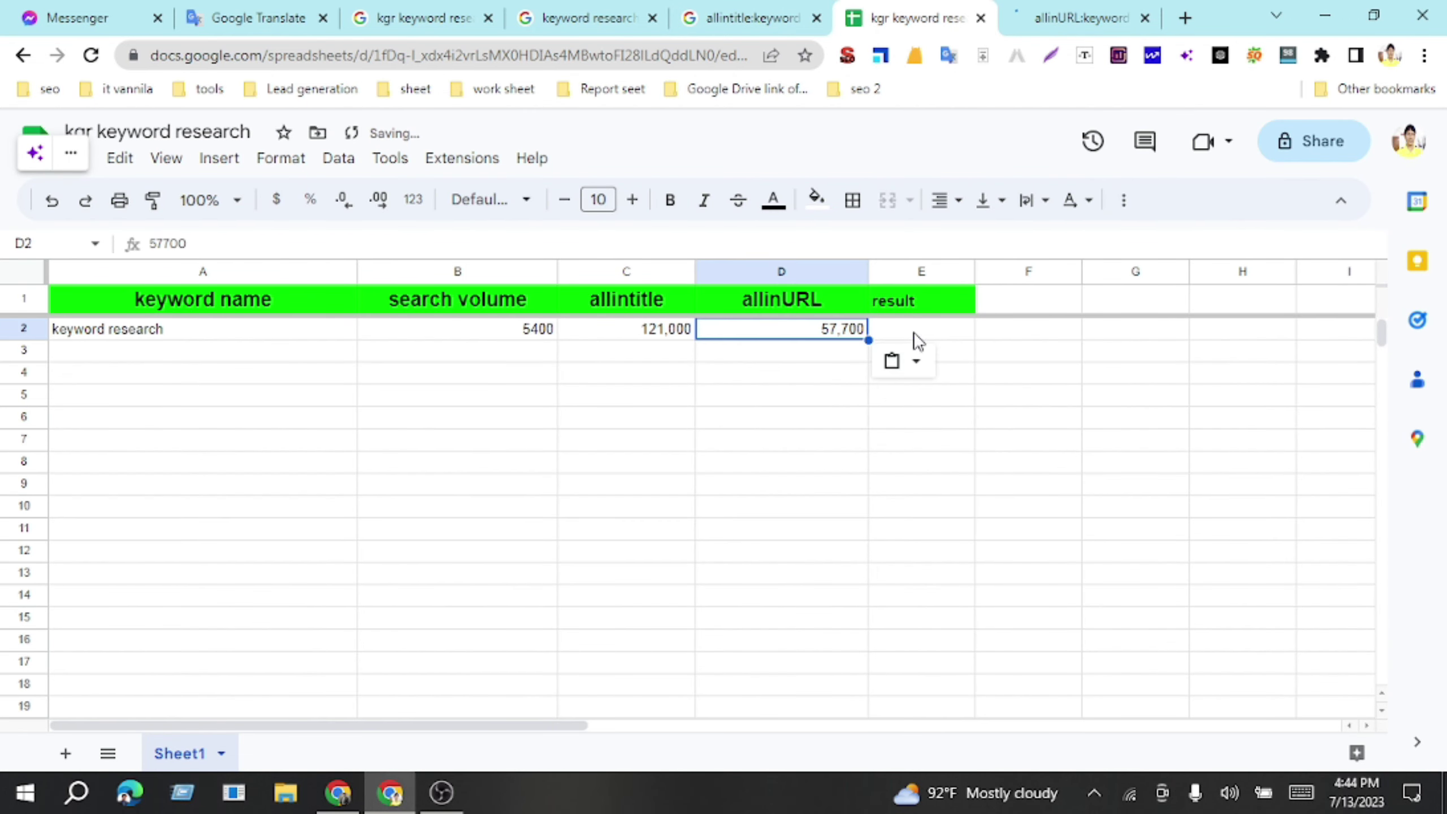
left_click(880, 334)
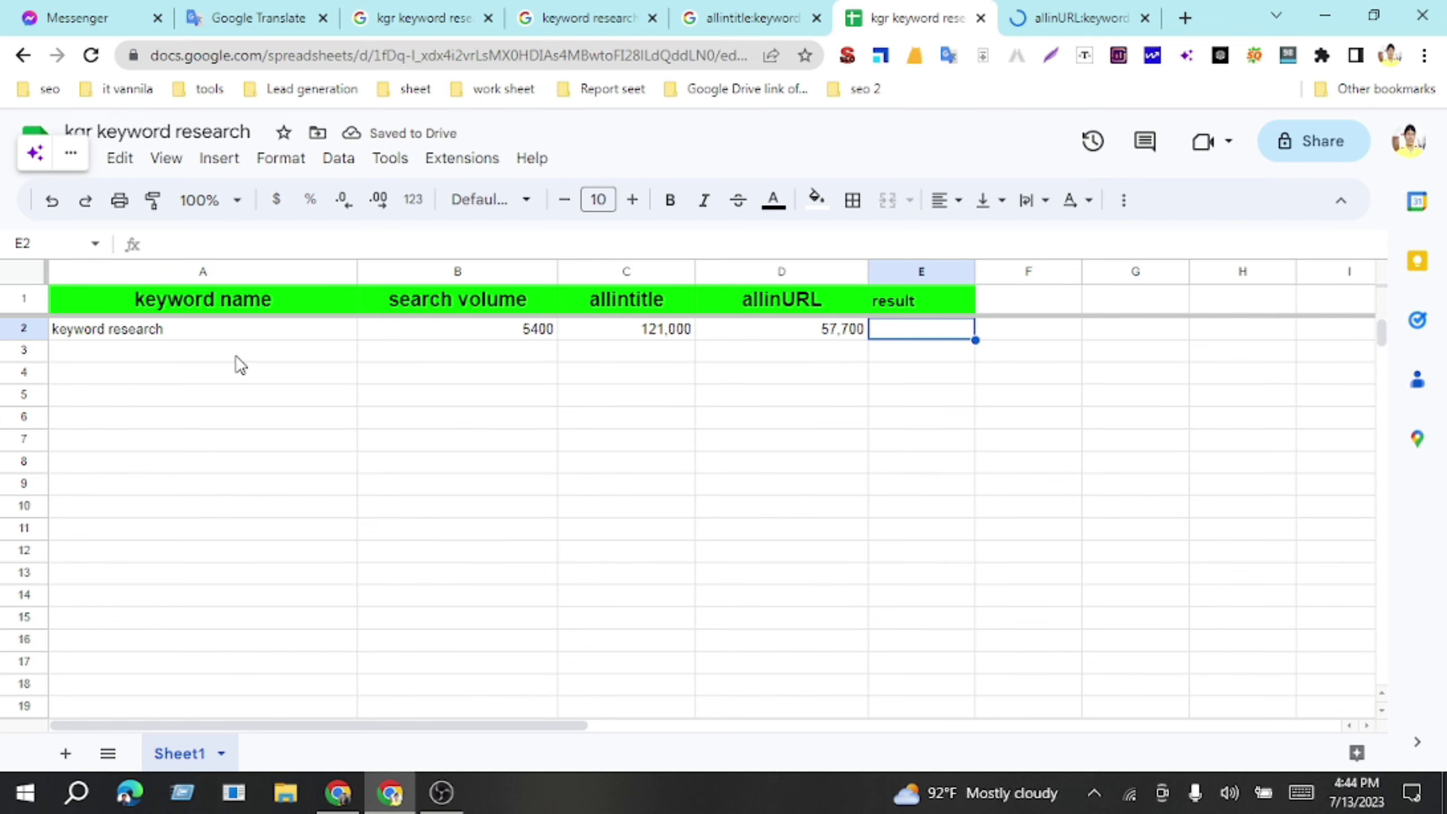
left_click_drag(236, 352, 236, 650)
left_click(300, 419)
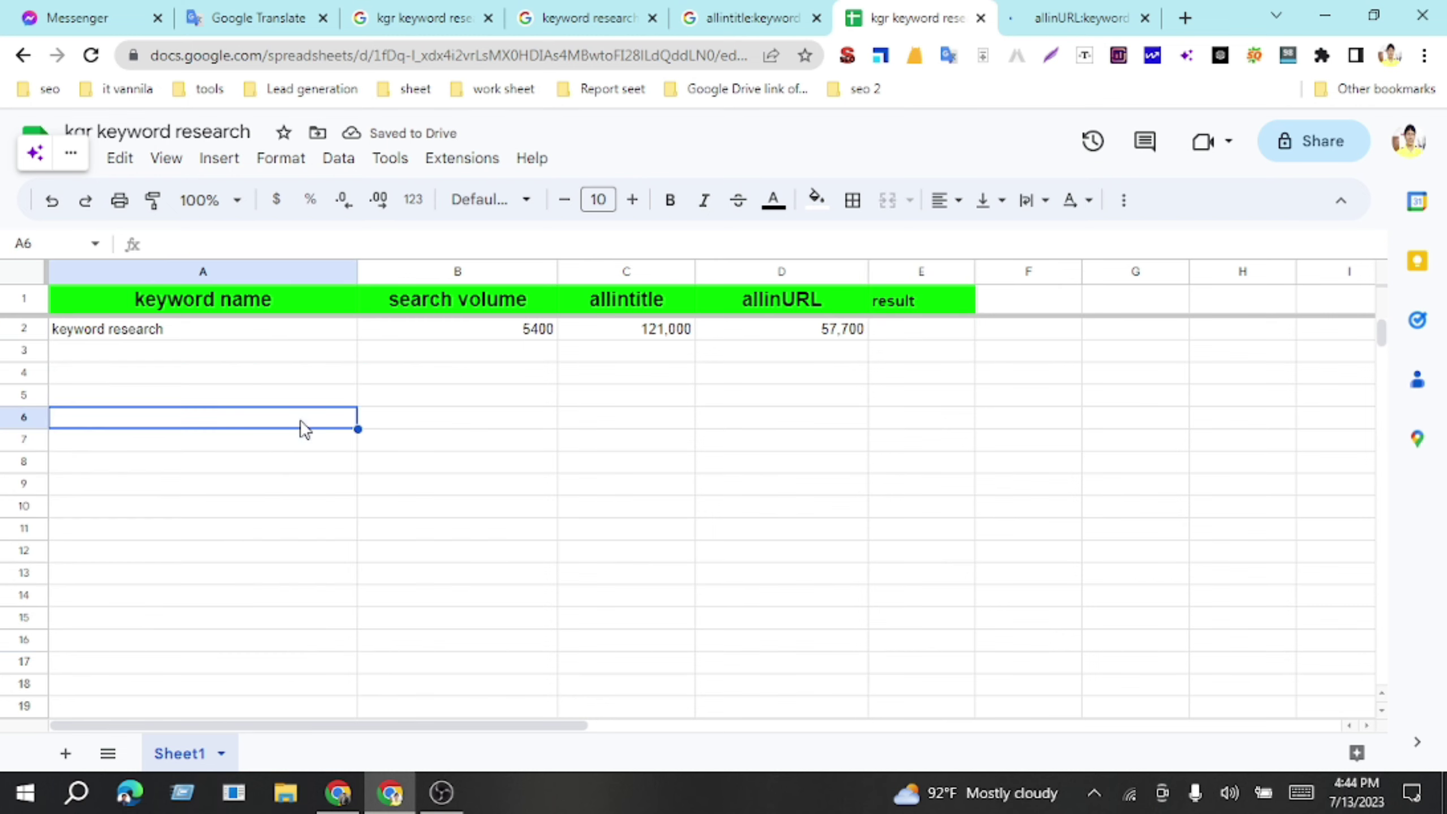
left_click_drag(494, 349, 484, 571)
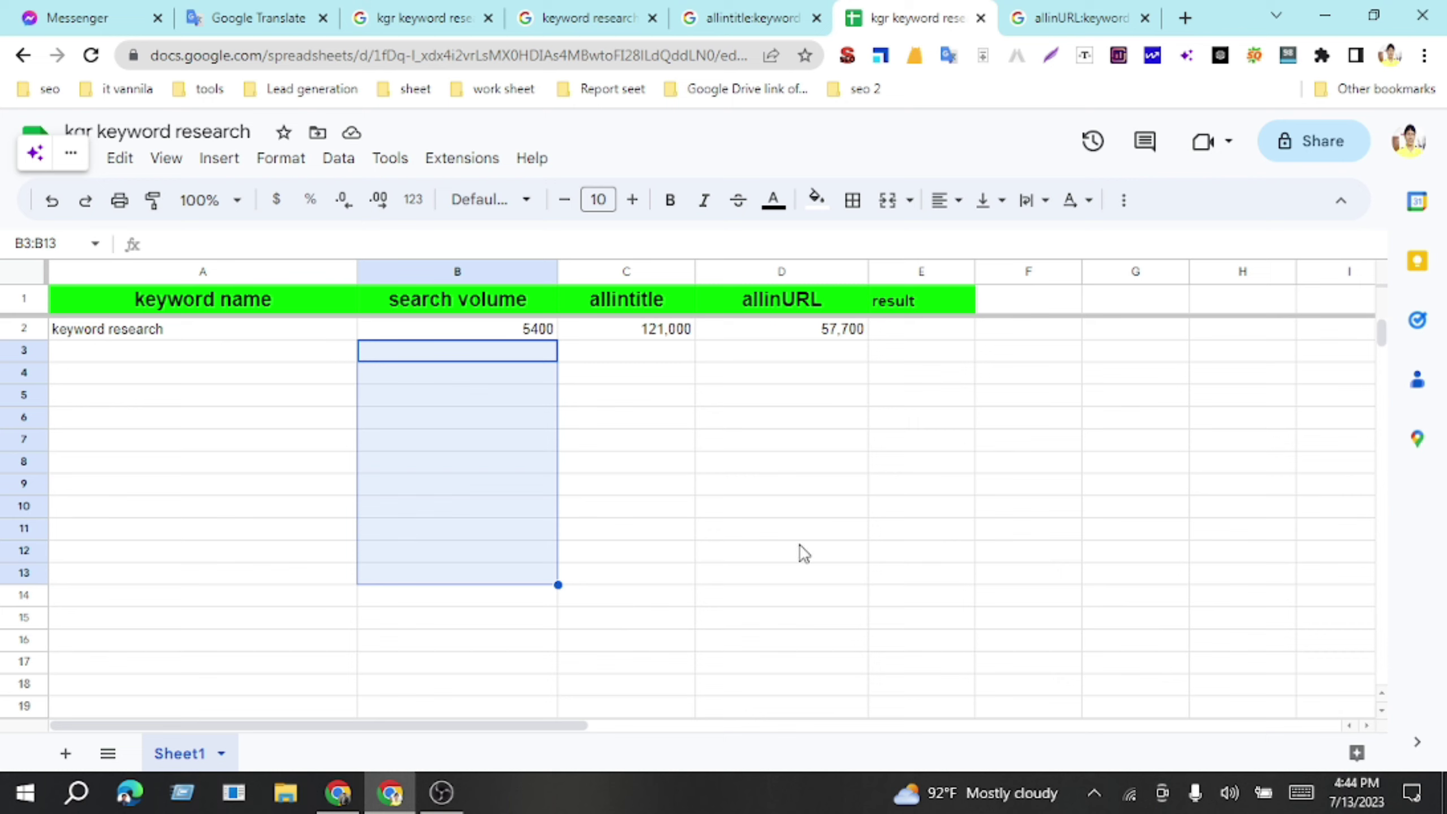
left_click(725, 400)
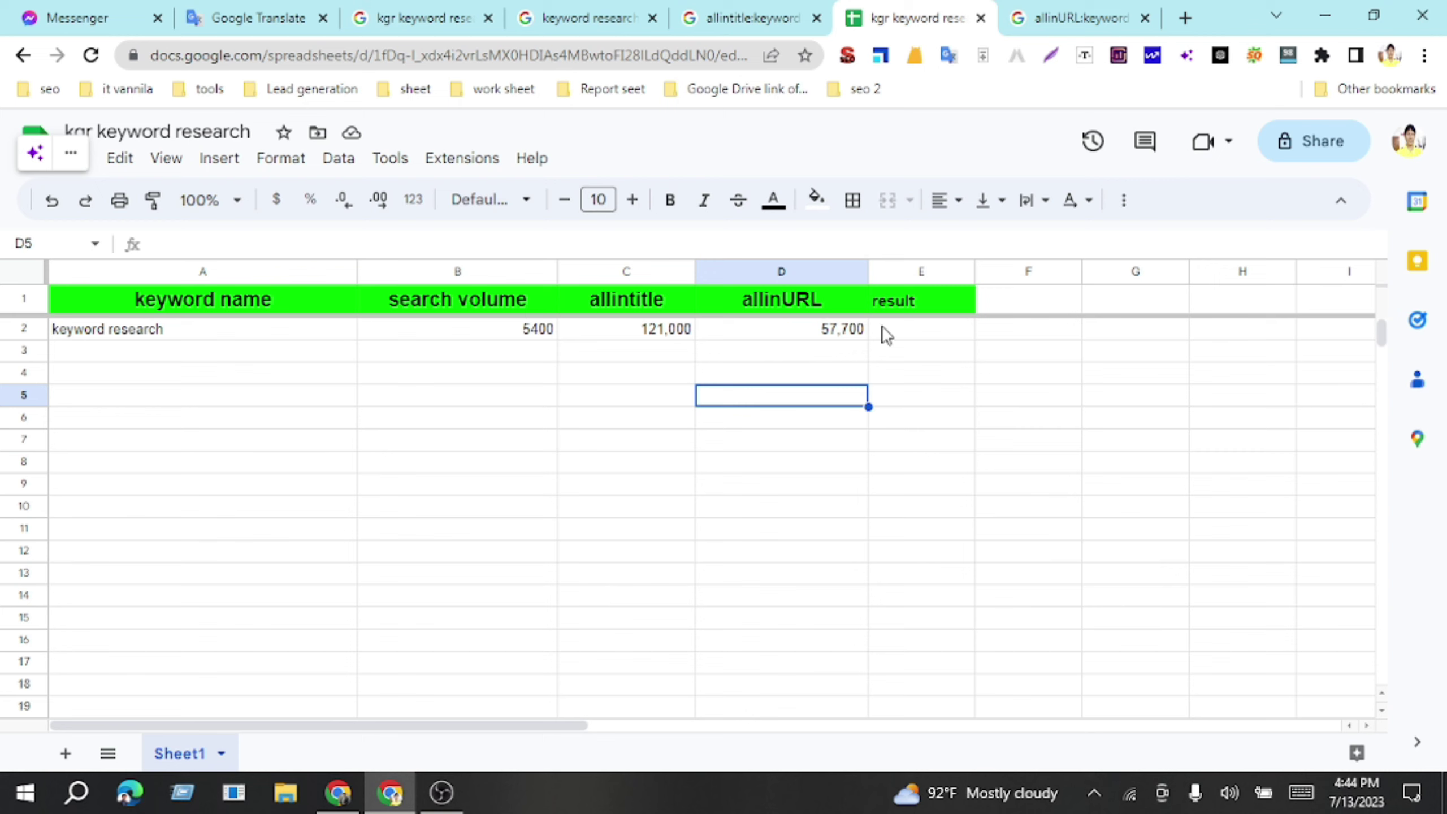
Step: Center the contents of columns B to D horizontally
left_click_drag(493, 280, 740, 280)
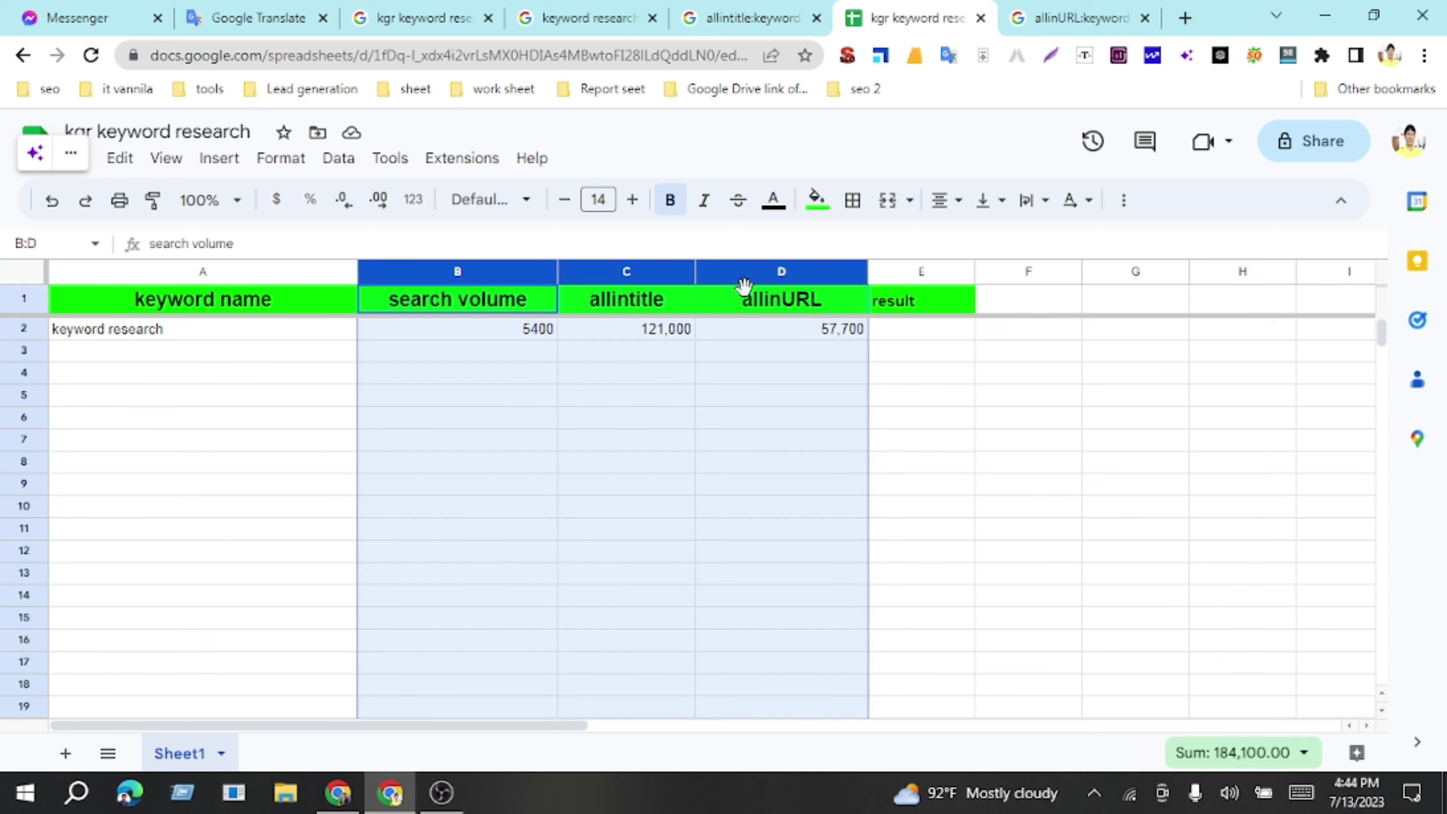
left_click(946, 200)
left_click(982, 241)
left_click(798, 444)
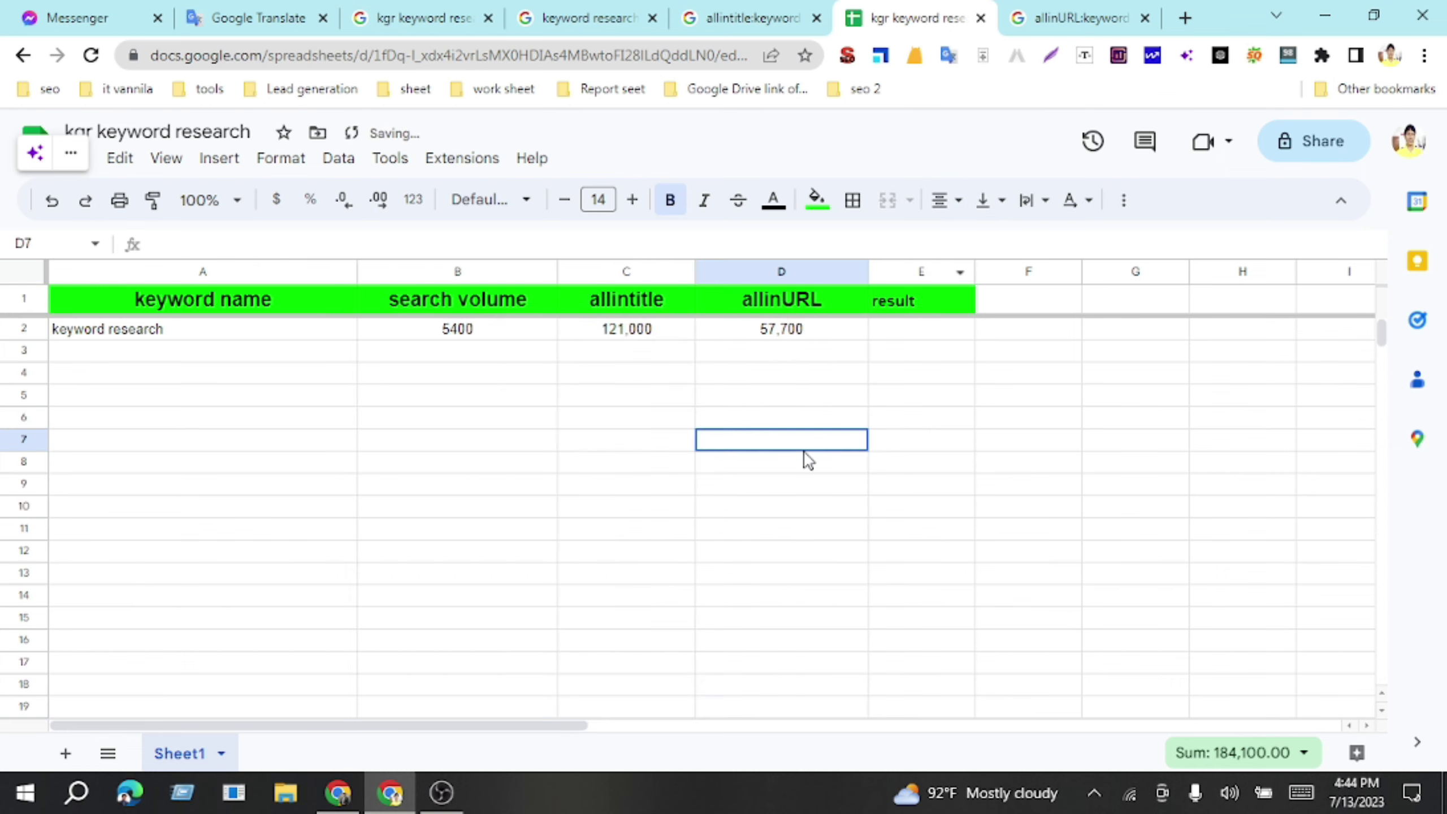
Step: Calculate the KGR result in E2 with the formula =C2/B2, dividing allintitle by search volume as in the Keyword Golden Ratio reference image
left_click(921, 336)
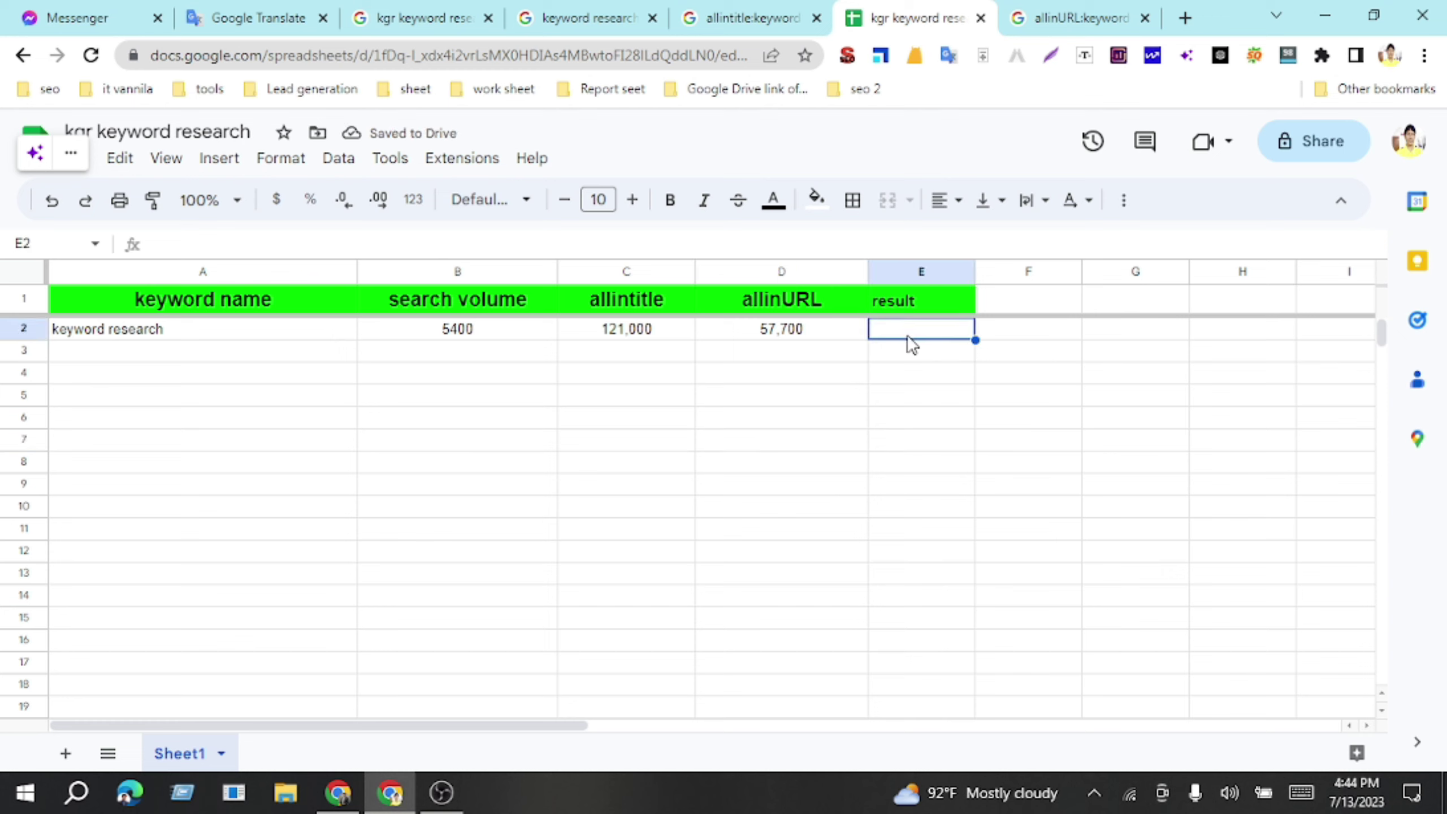
type("=")
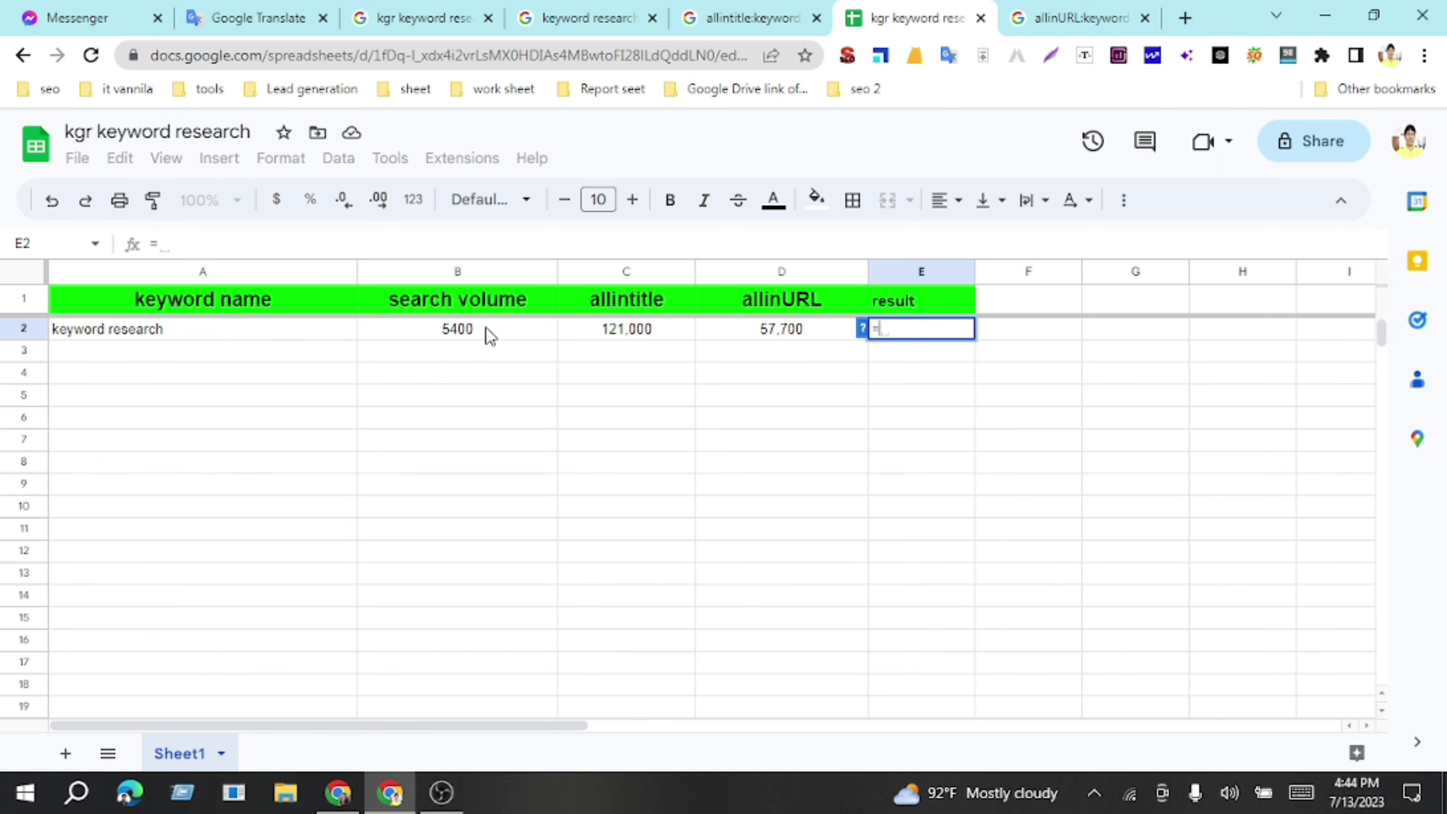
left_click(580, 13)
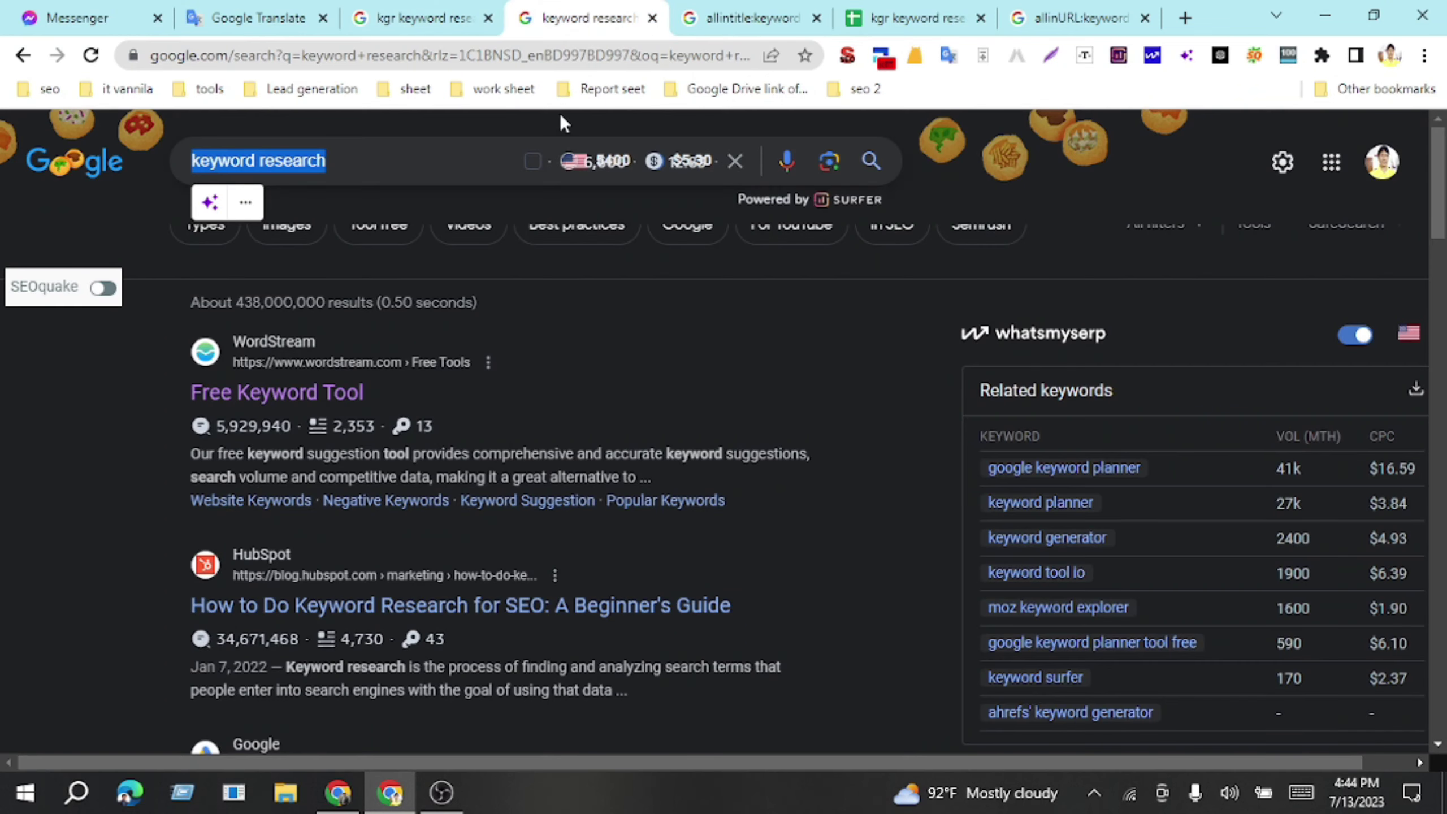
left_click(399, 15)
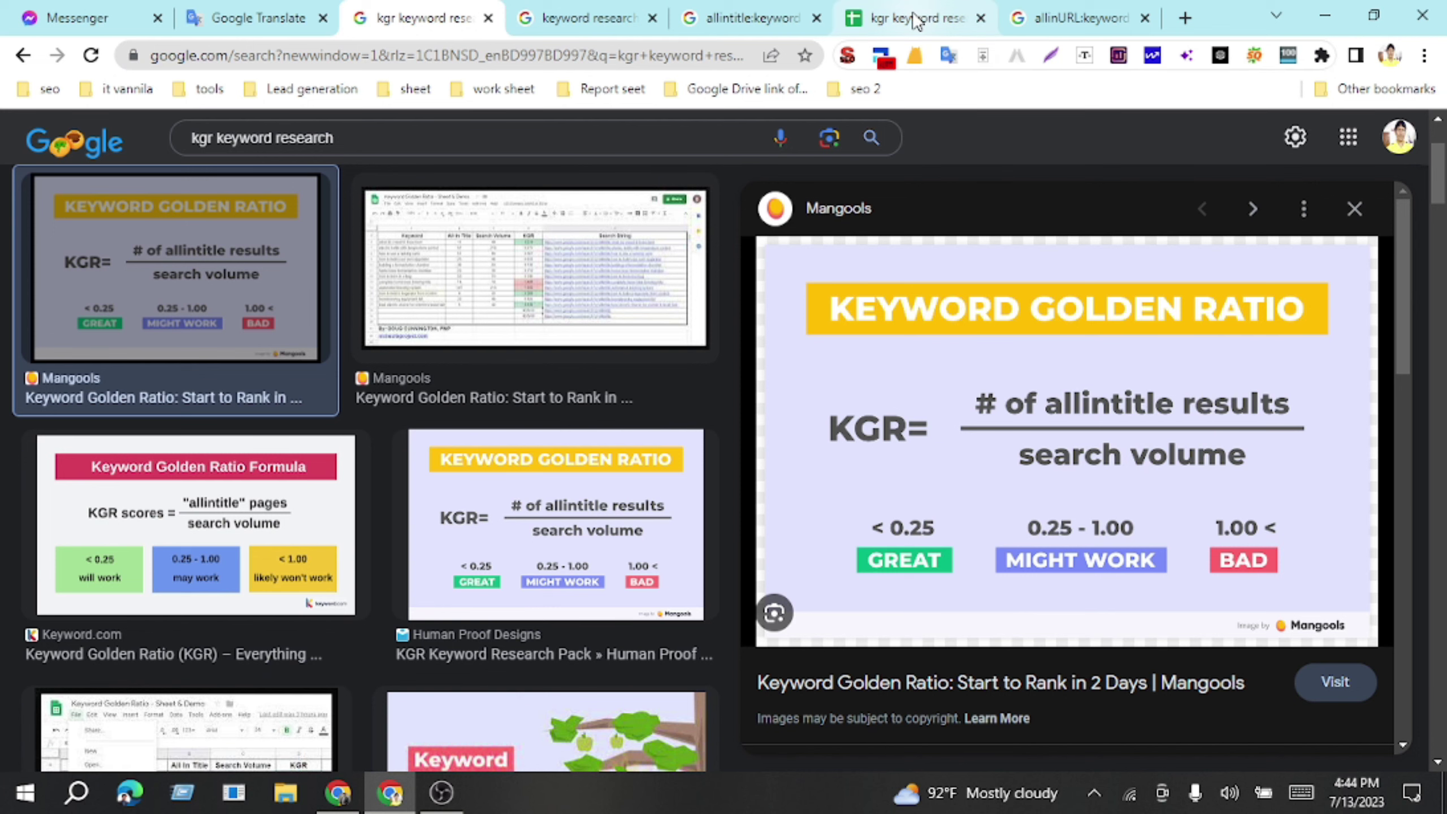
left_click(913, 20)
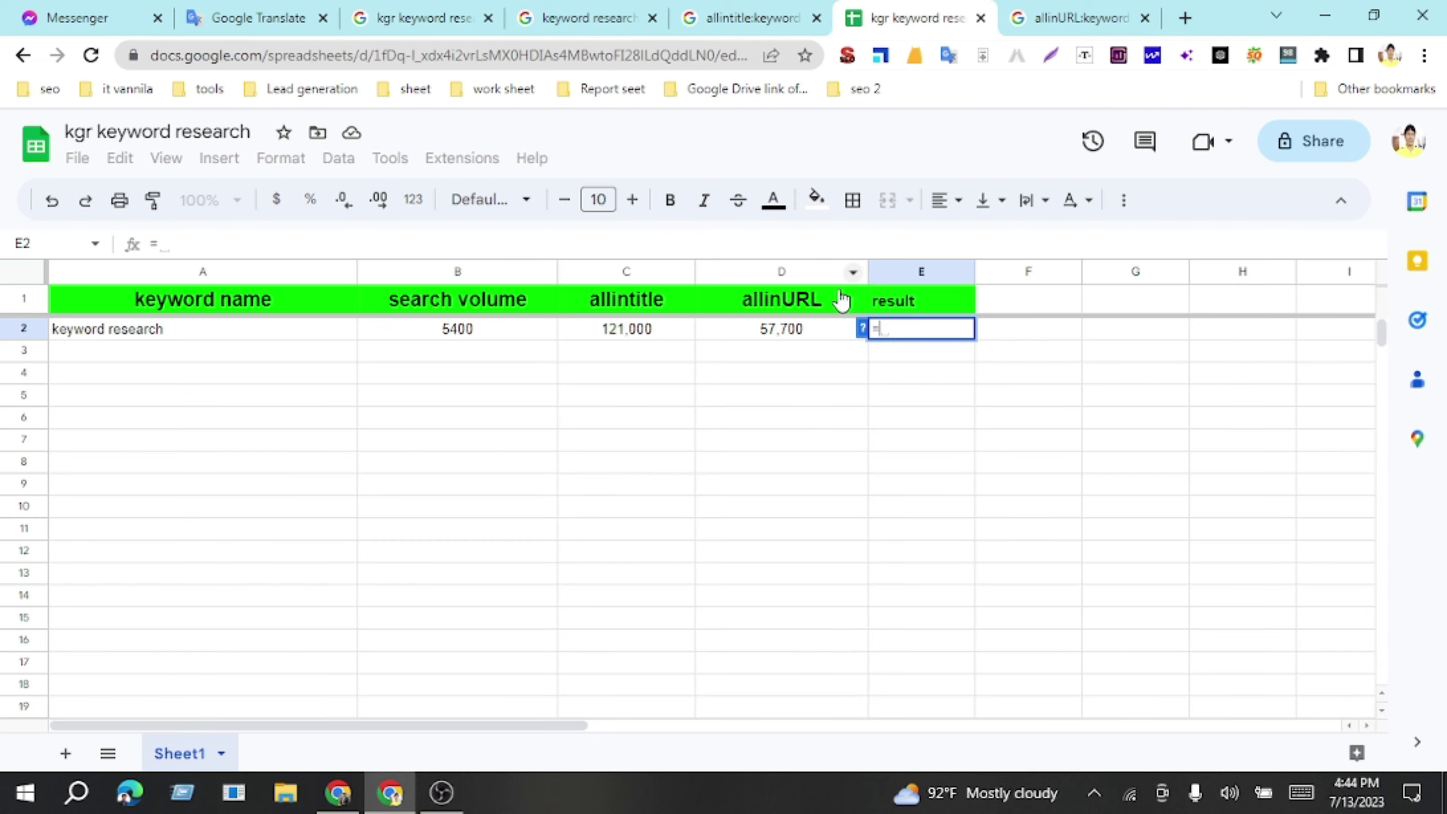
left_click(638, 333)
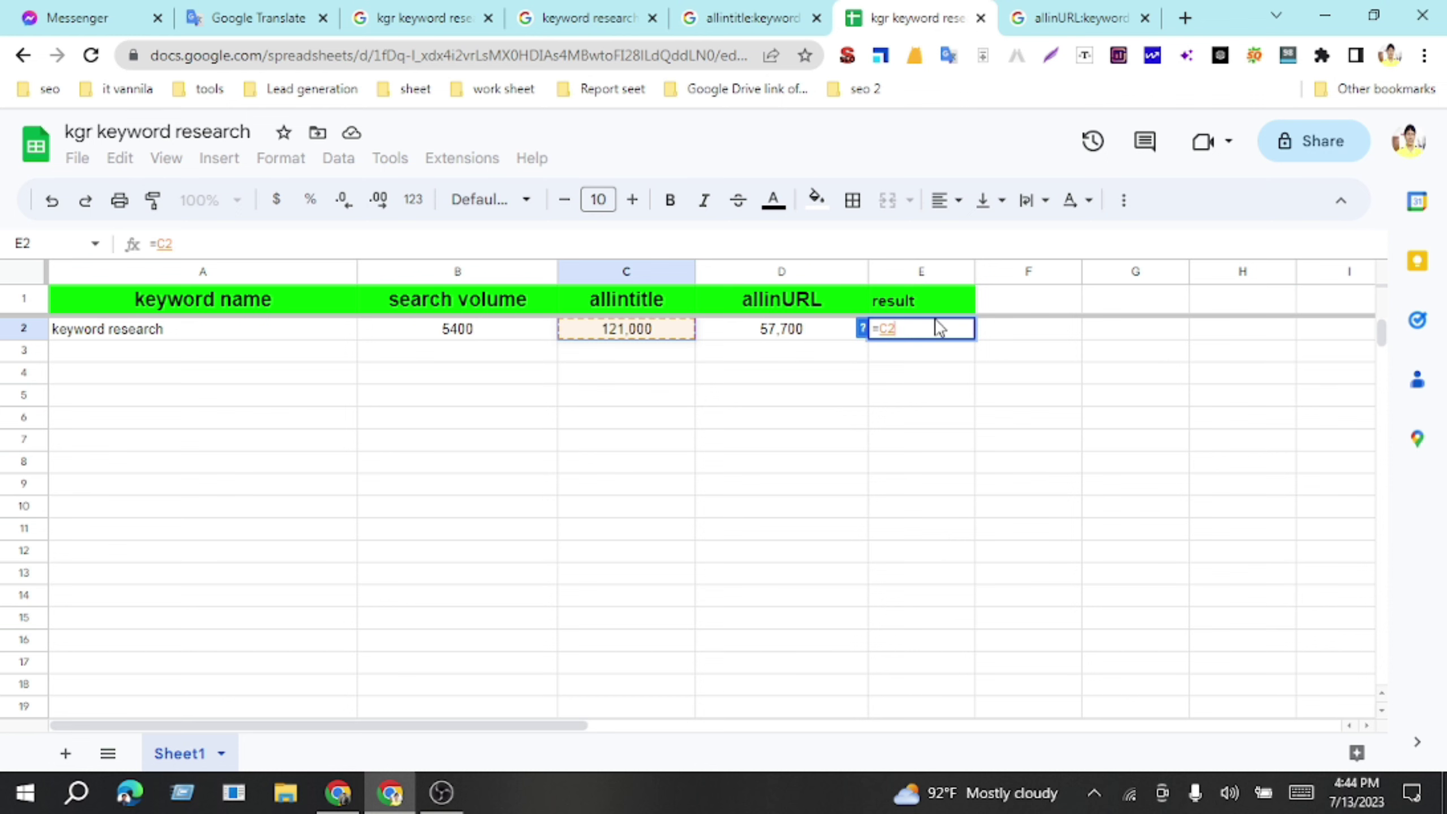
left_click(445, 20)
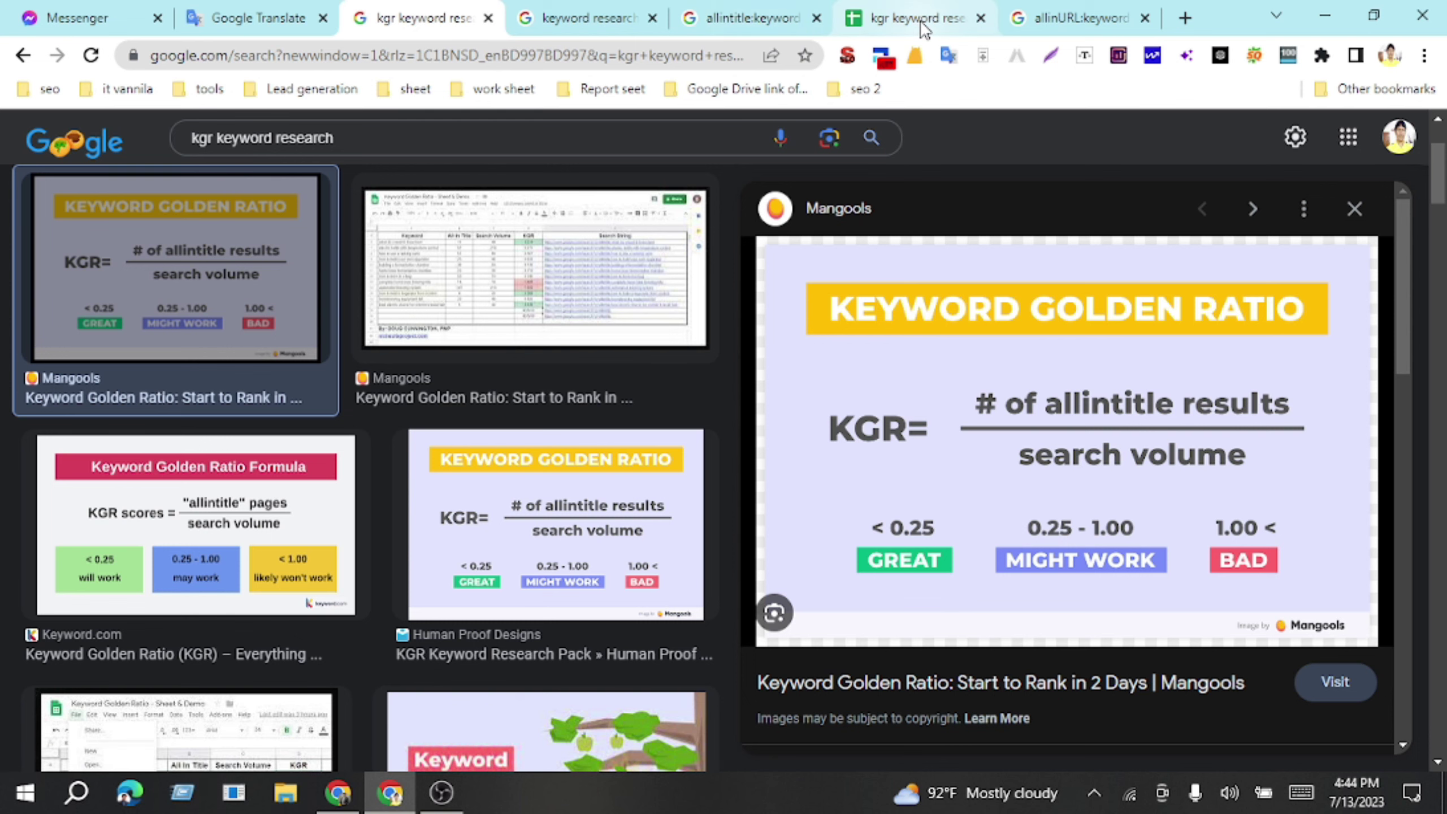
left_click(922, 23)
type("/")
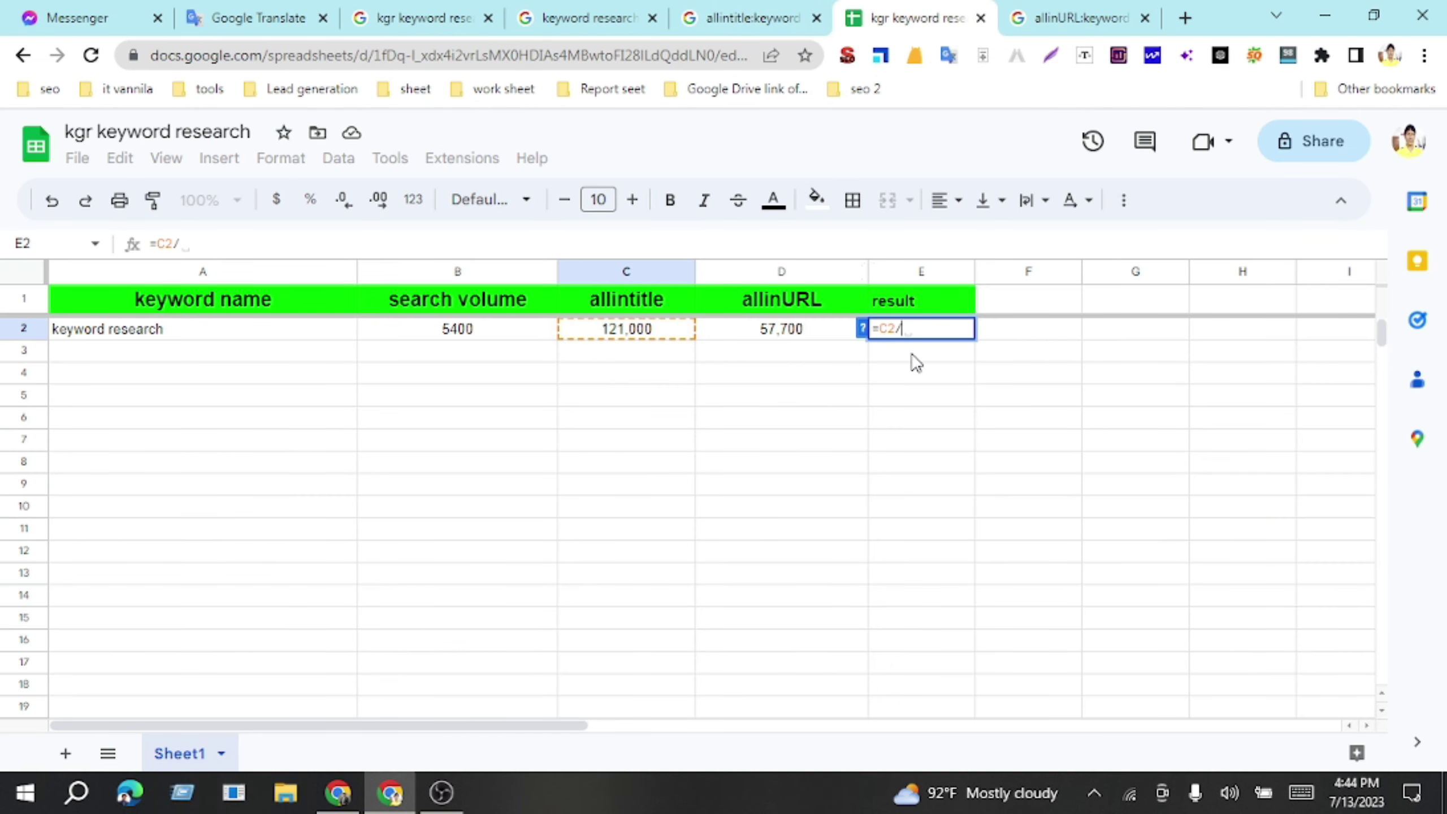
left_click(482, 335)
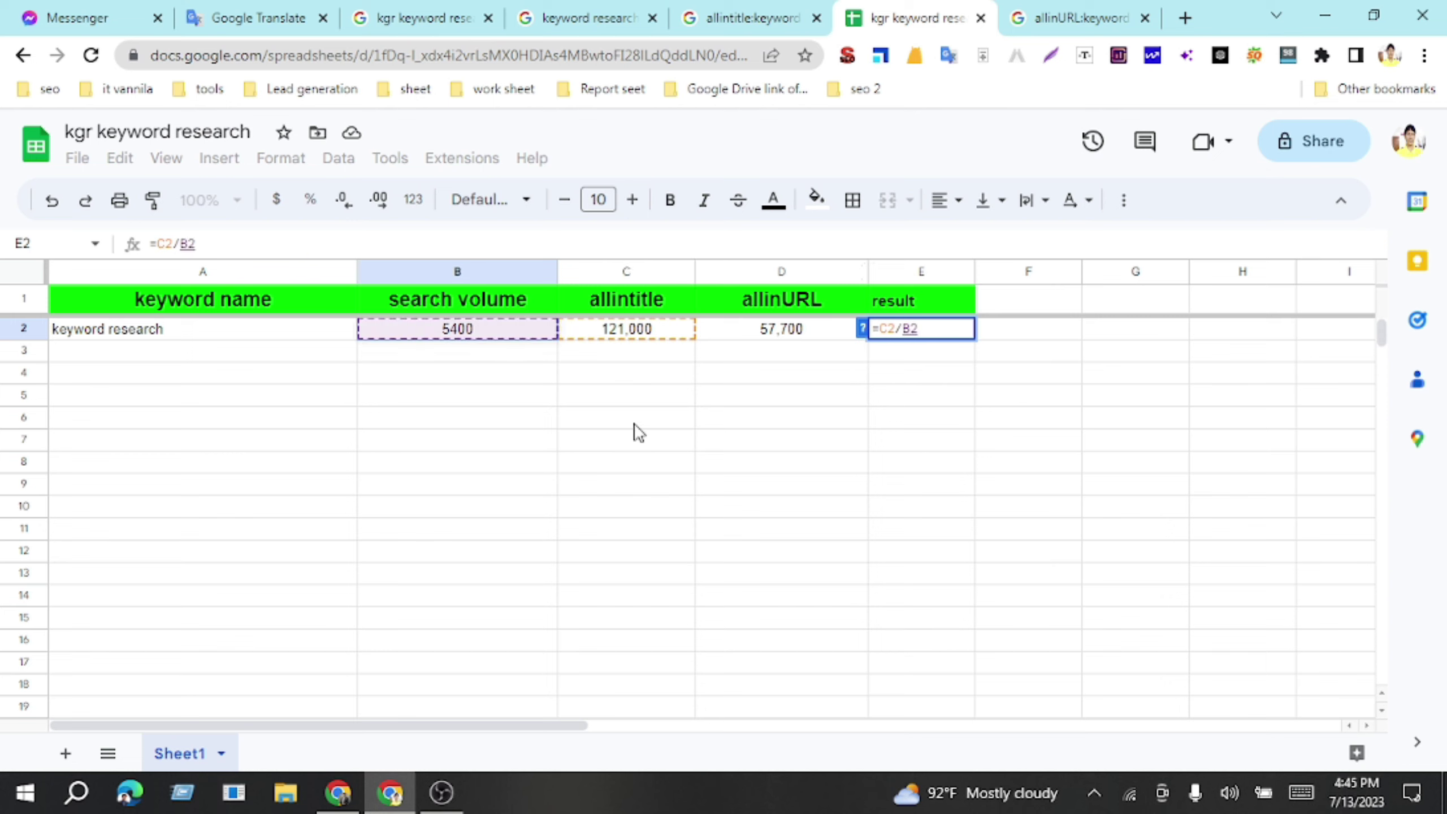
key("Return")
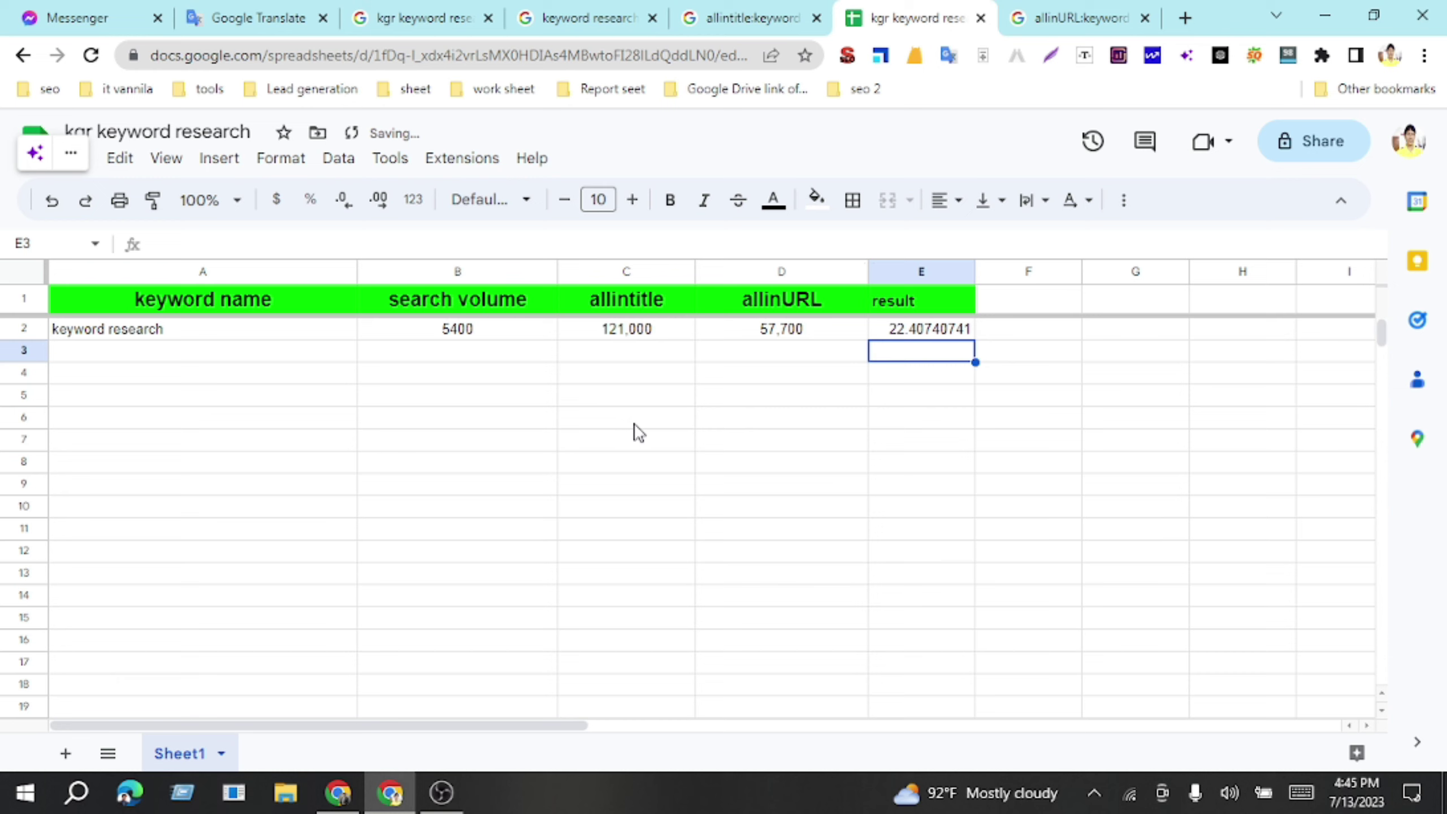
Step: Compare the E2 result for the keyword in A2 with the rating thresholds in the Keyword Golden Ratio image from the "kgr keyword research" search
left_click(932, 330)
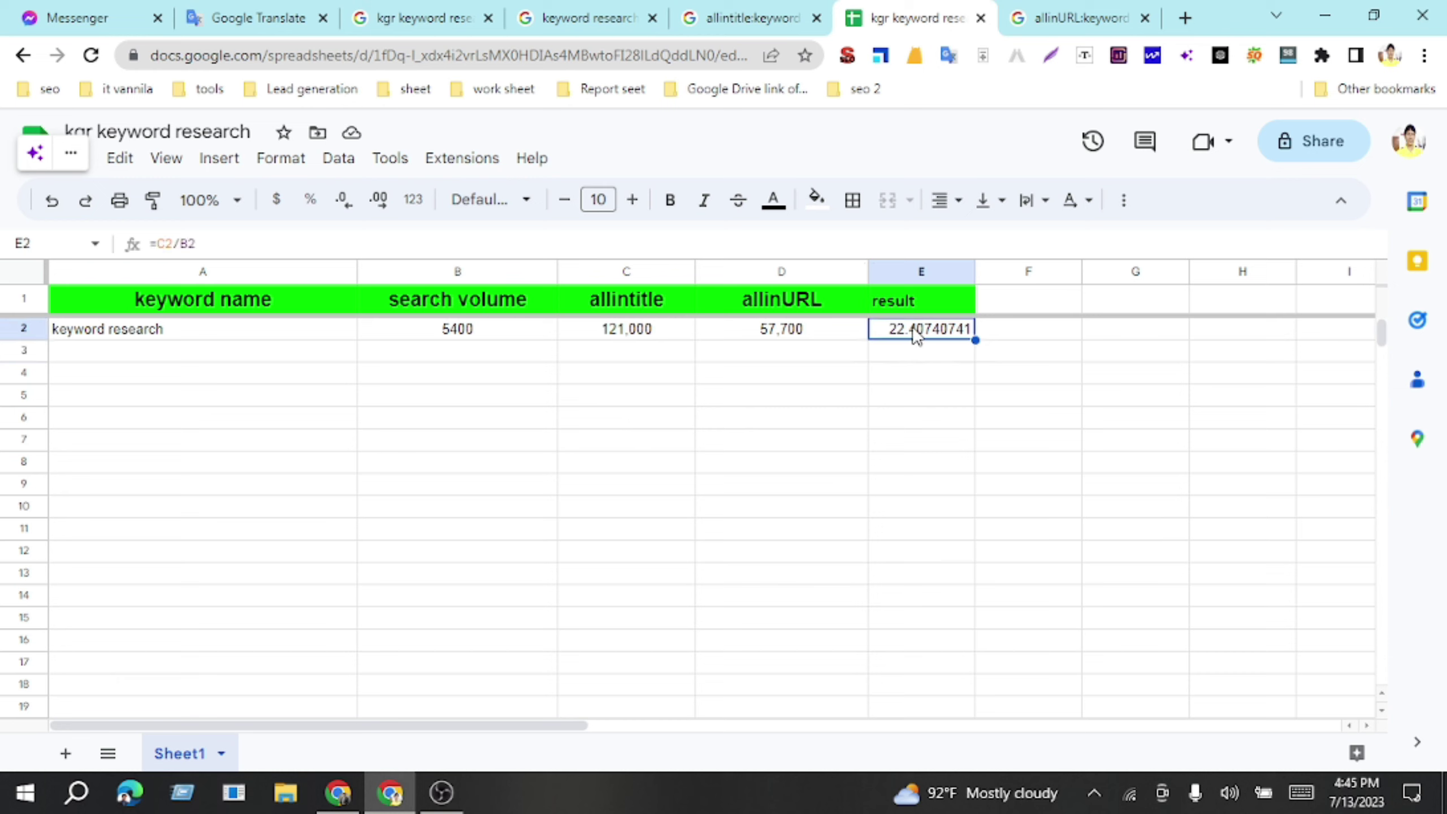
left_click(338, 336)
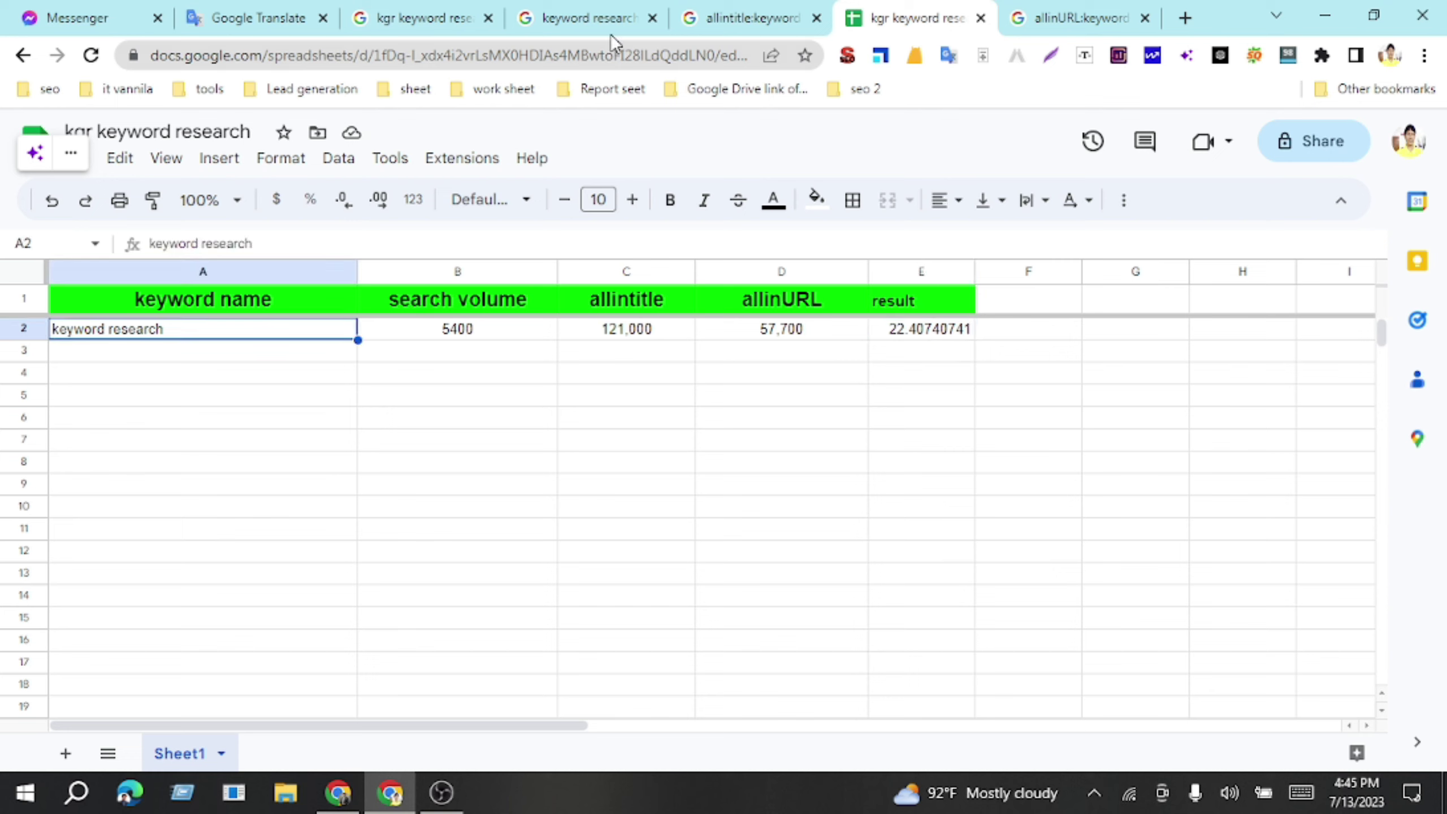
left_click(561, 20)
left_click(403, 27)
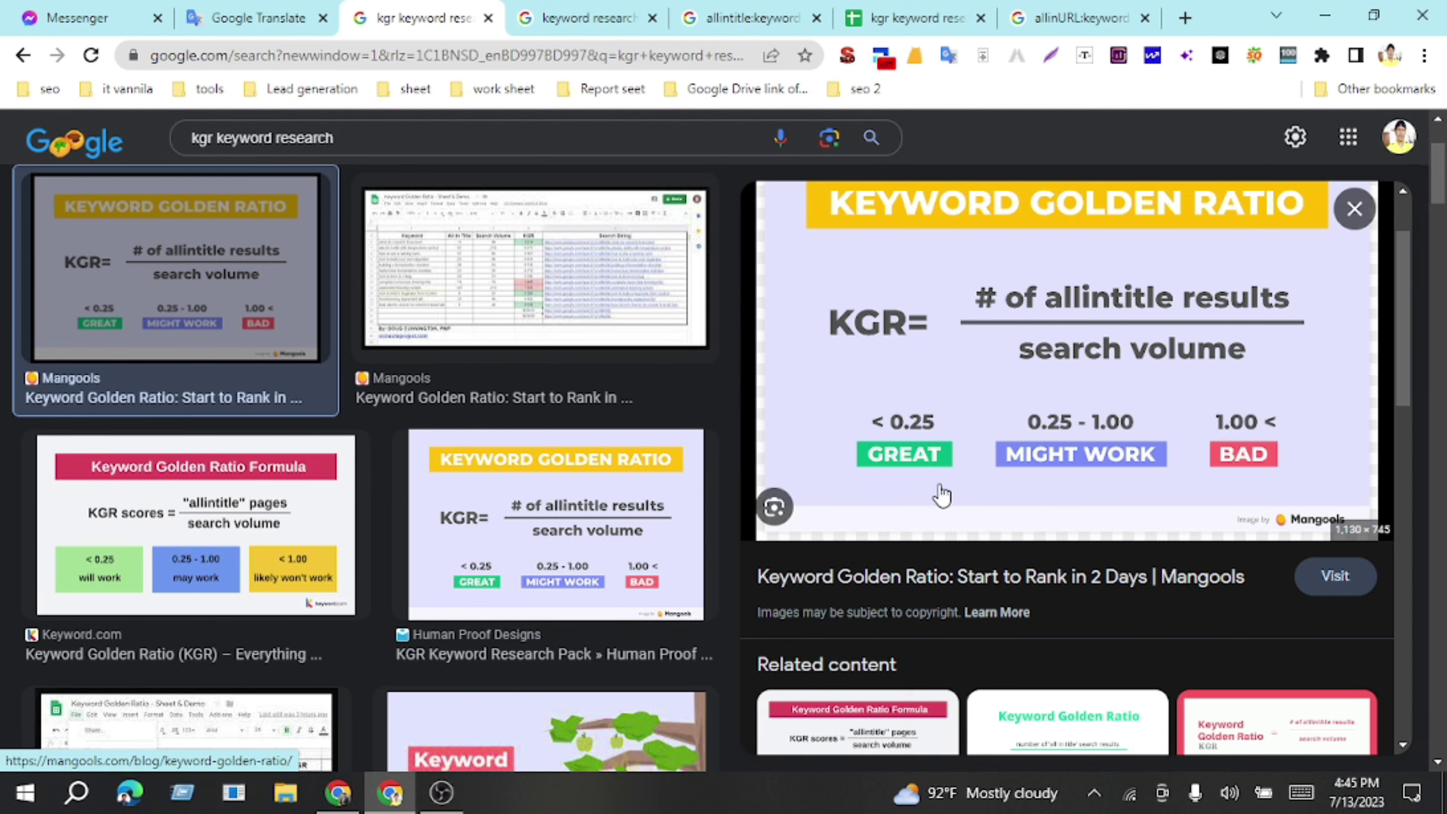
left_click(938, 18)
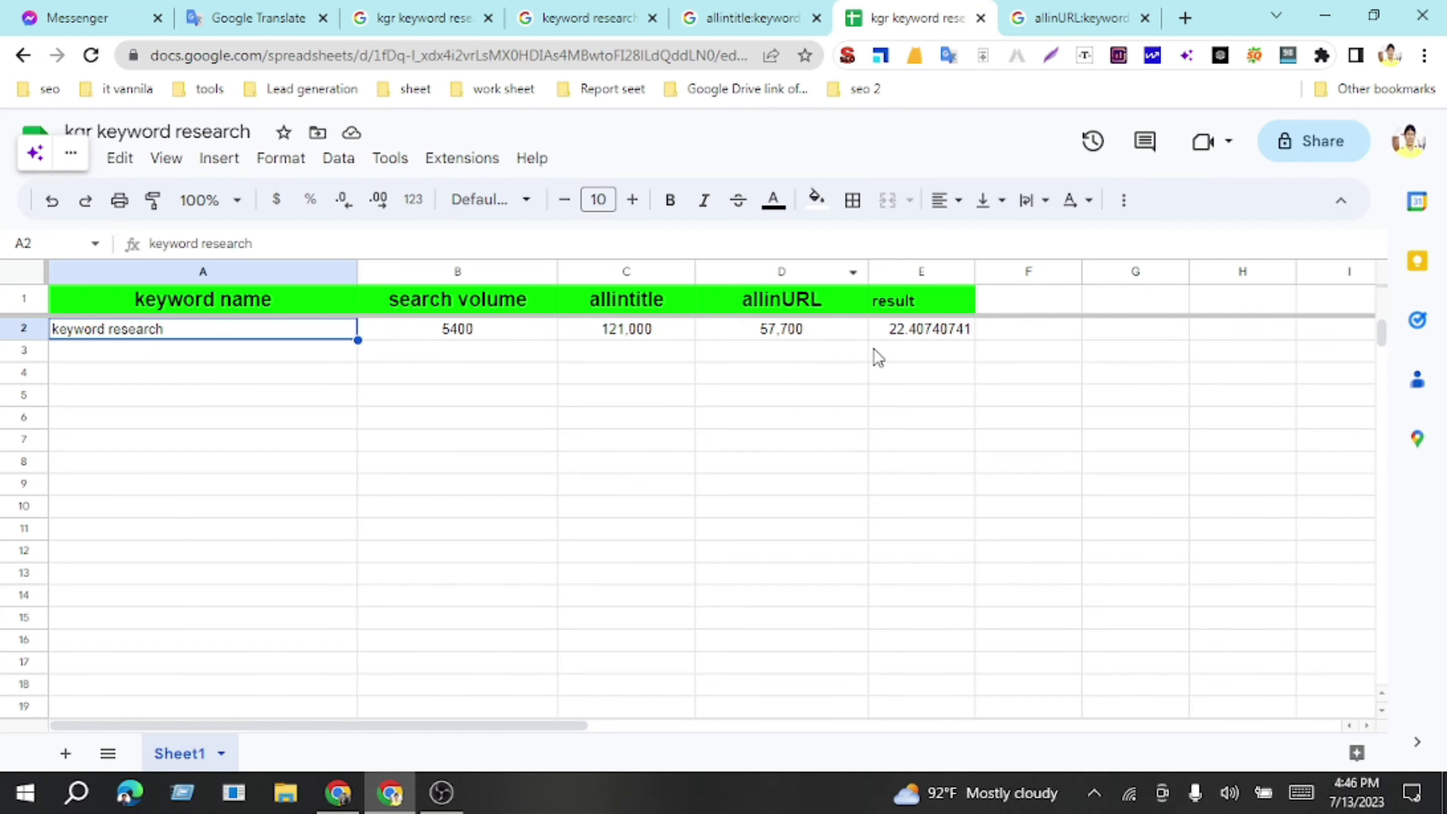
left_click(913, 335)
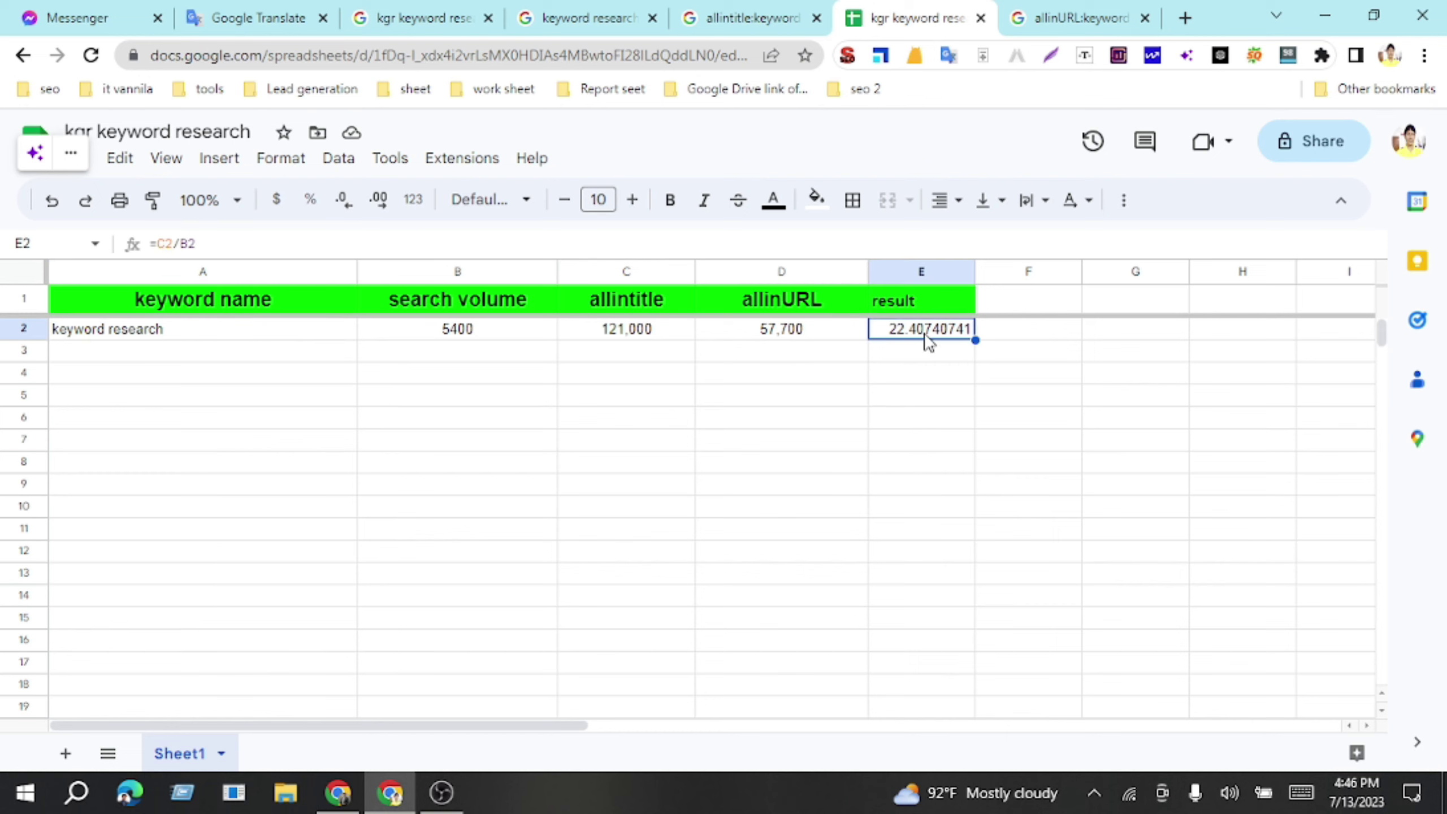
Step: Enter the reference value 0.25 in G2 and fill that cell with yellow
left_click(1128, 338)
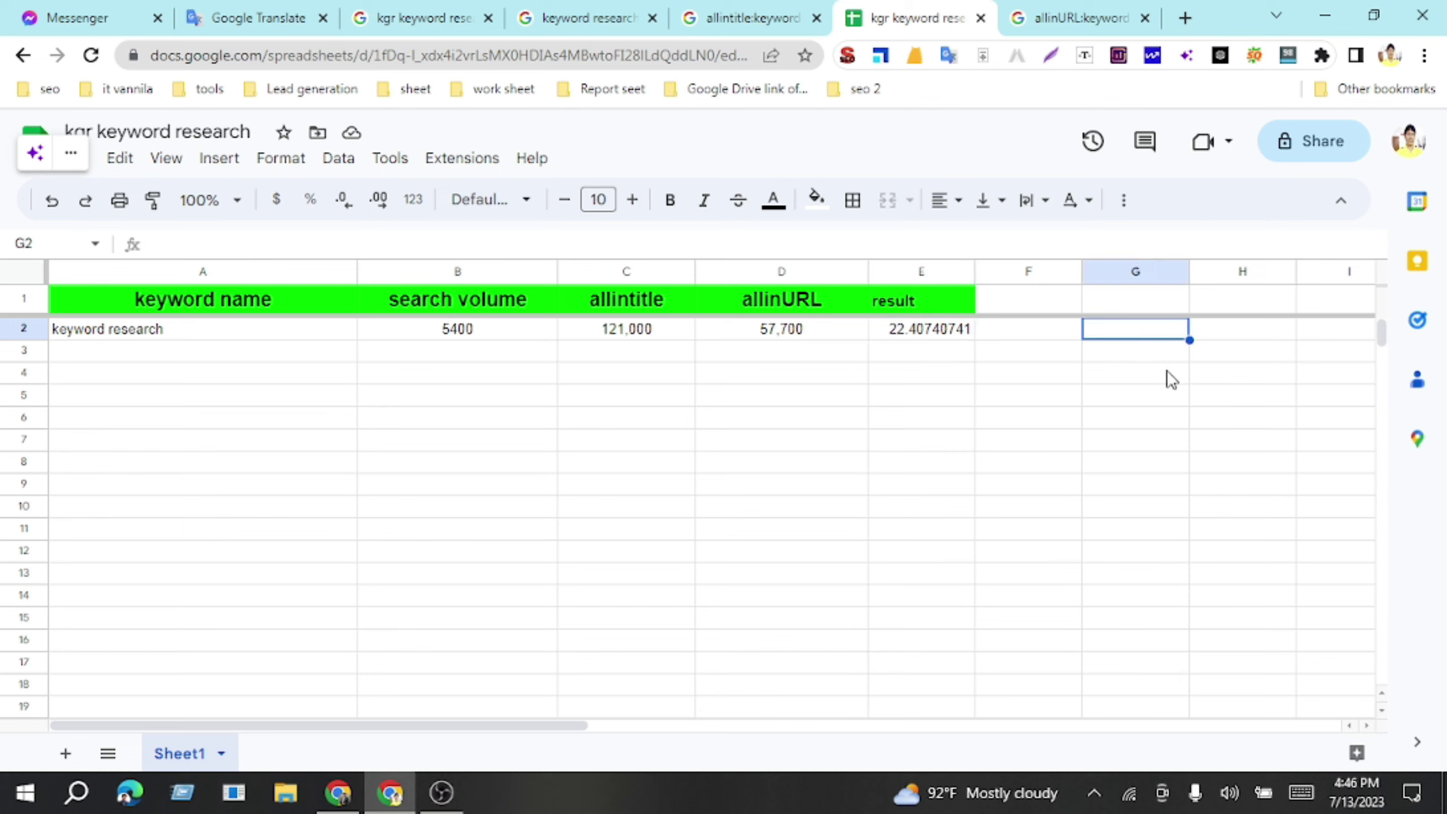
type("0.25")
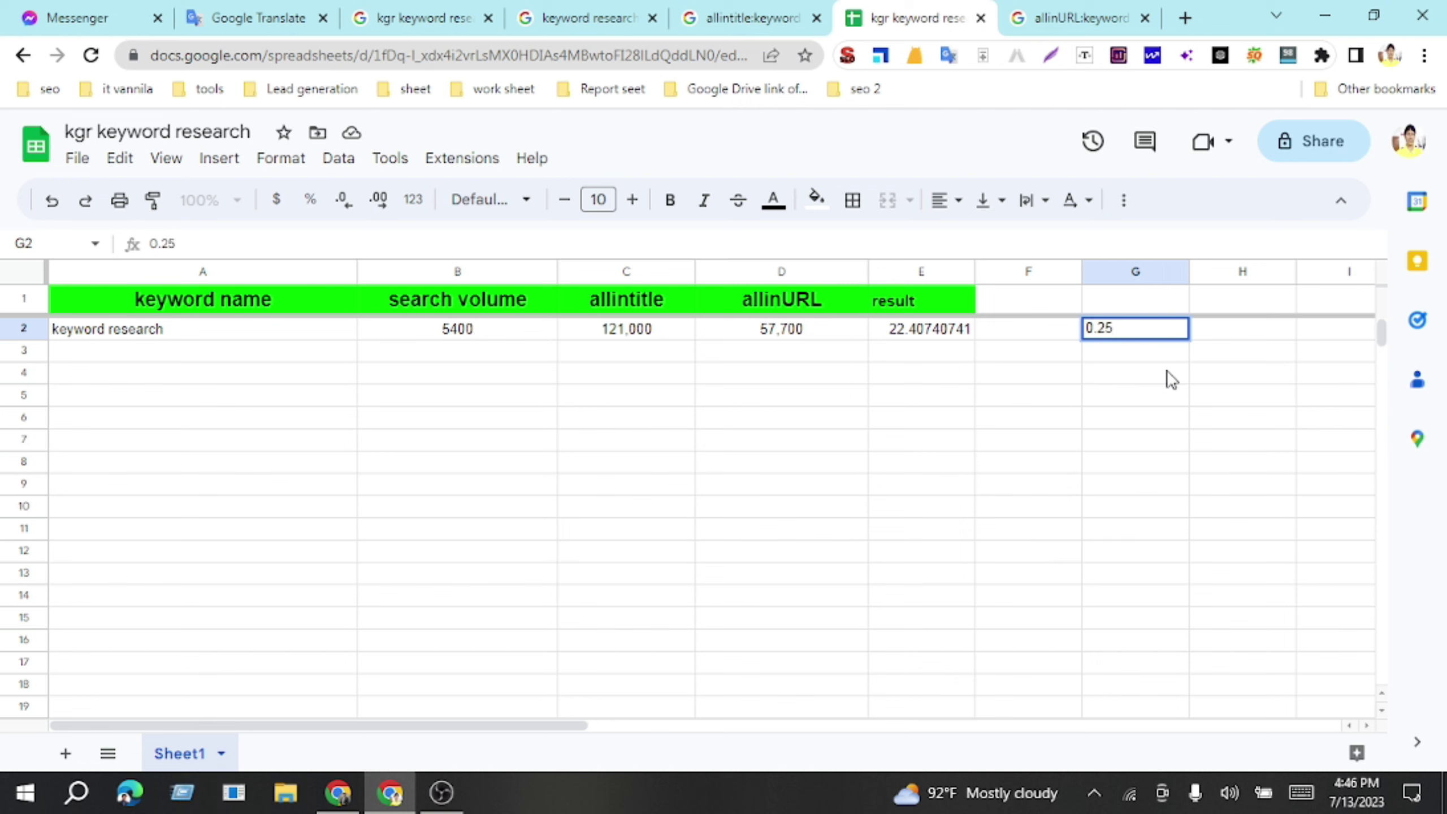
left_click(1031, 338)
left_click(1136, 334)
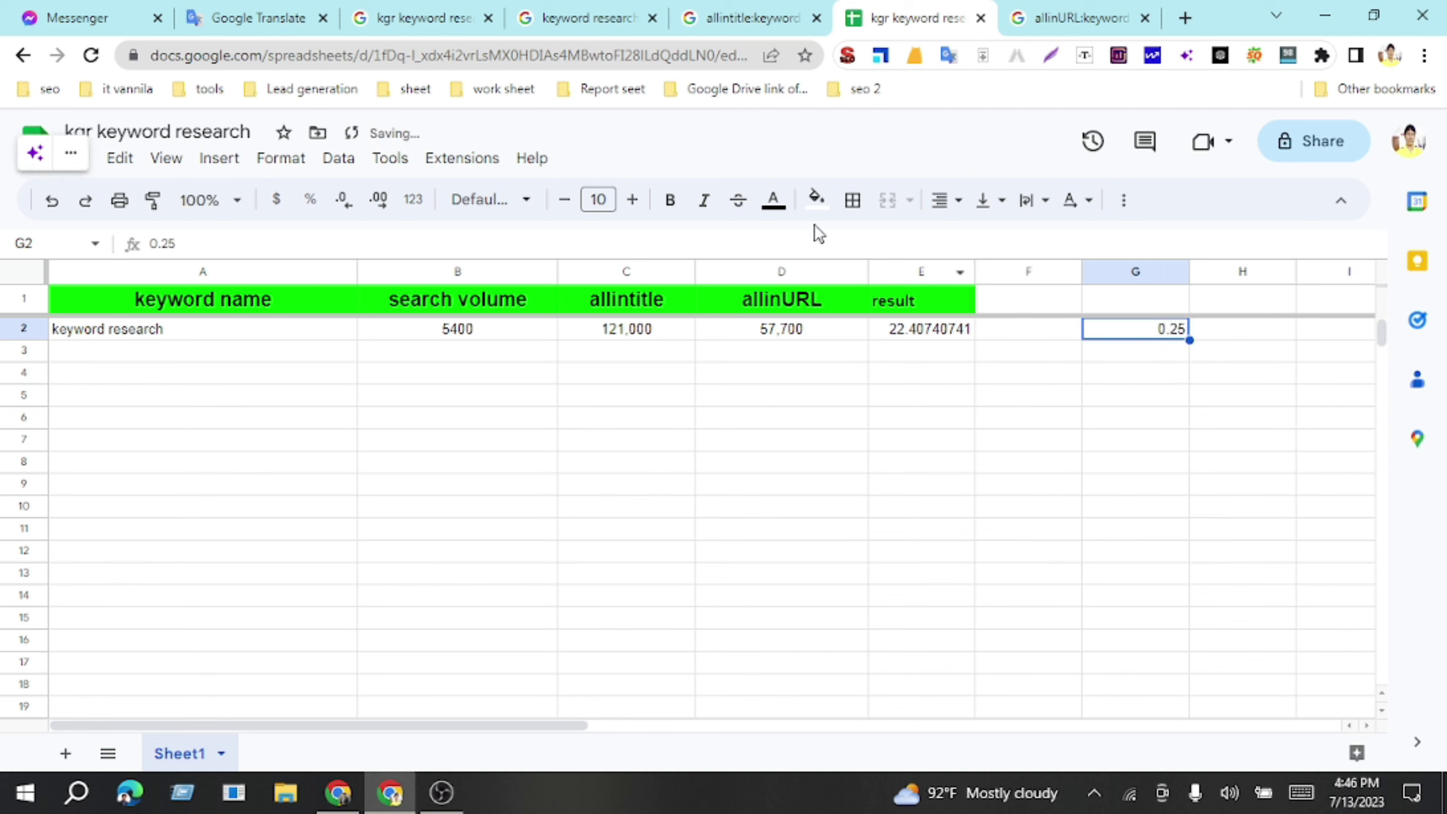
left_click(817, 199)
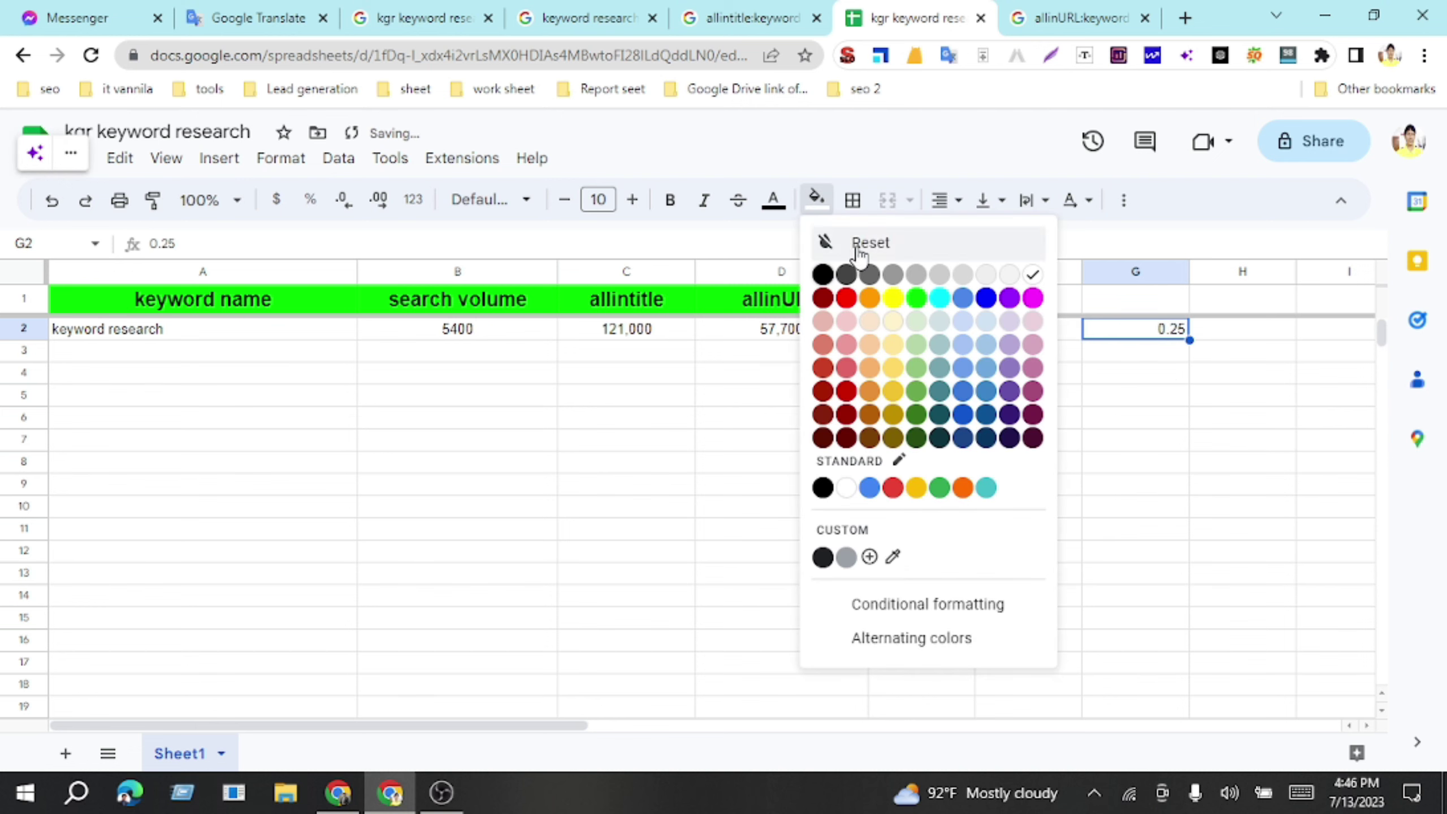
left_click(893, 298)
left_click(1001, 440)
left_click(930, 336)
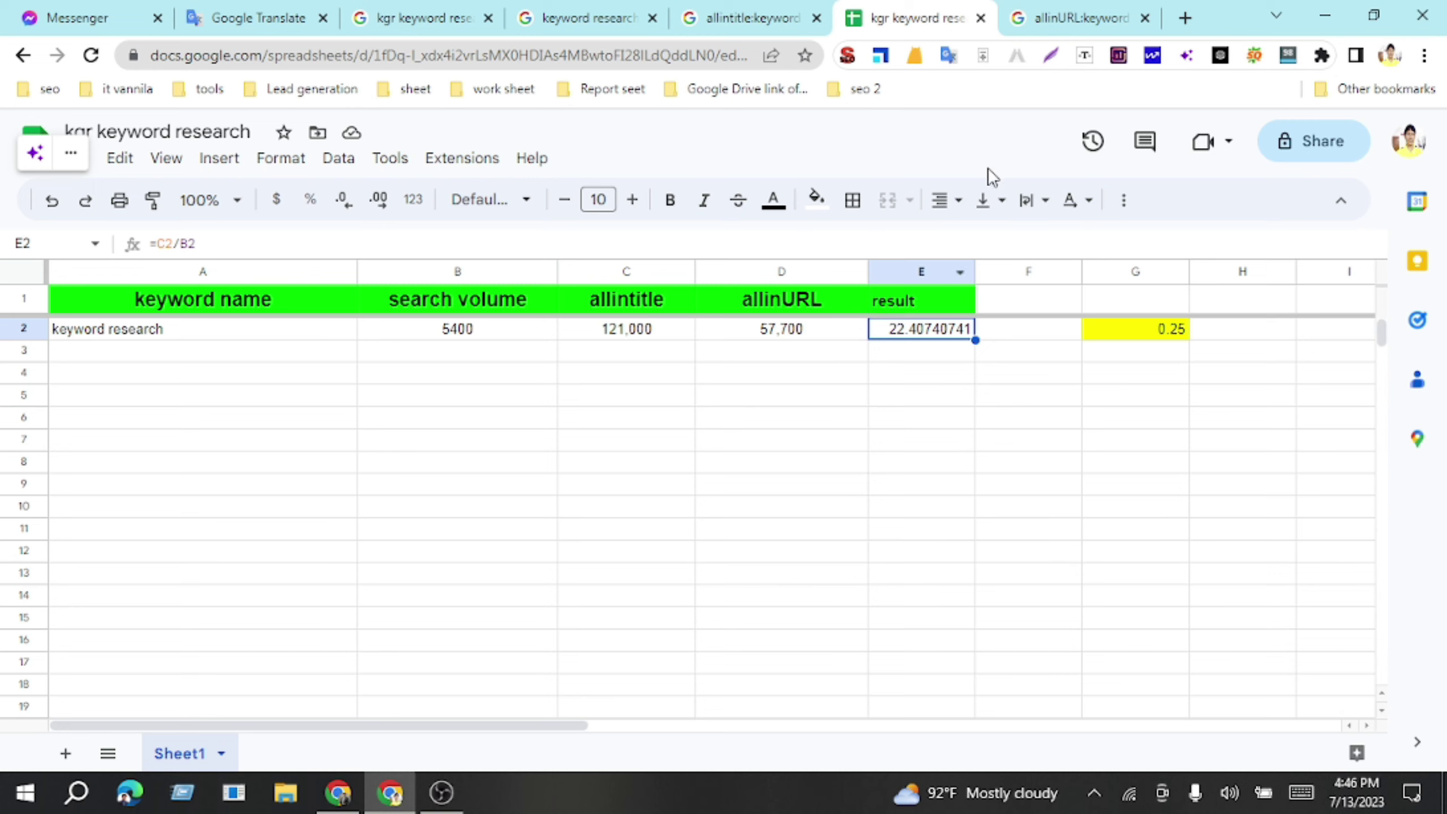
Step: Search Google for "free keyword research tool" in a new browser tab
left_click(1185, 19)
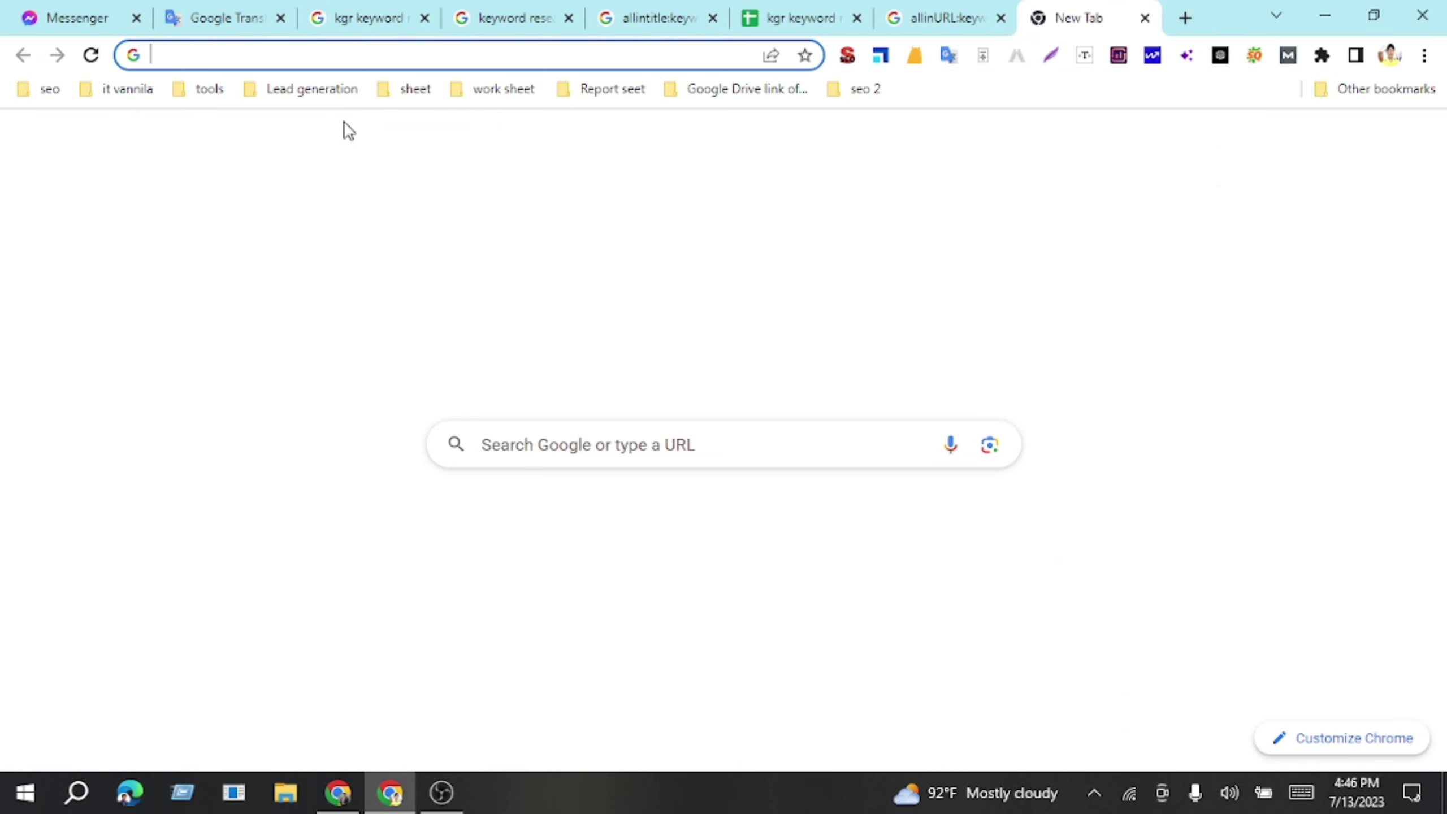
left_click(300, 88)
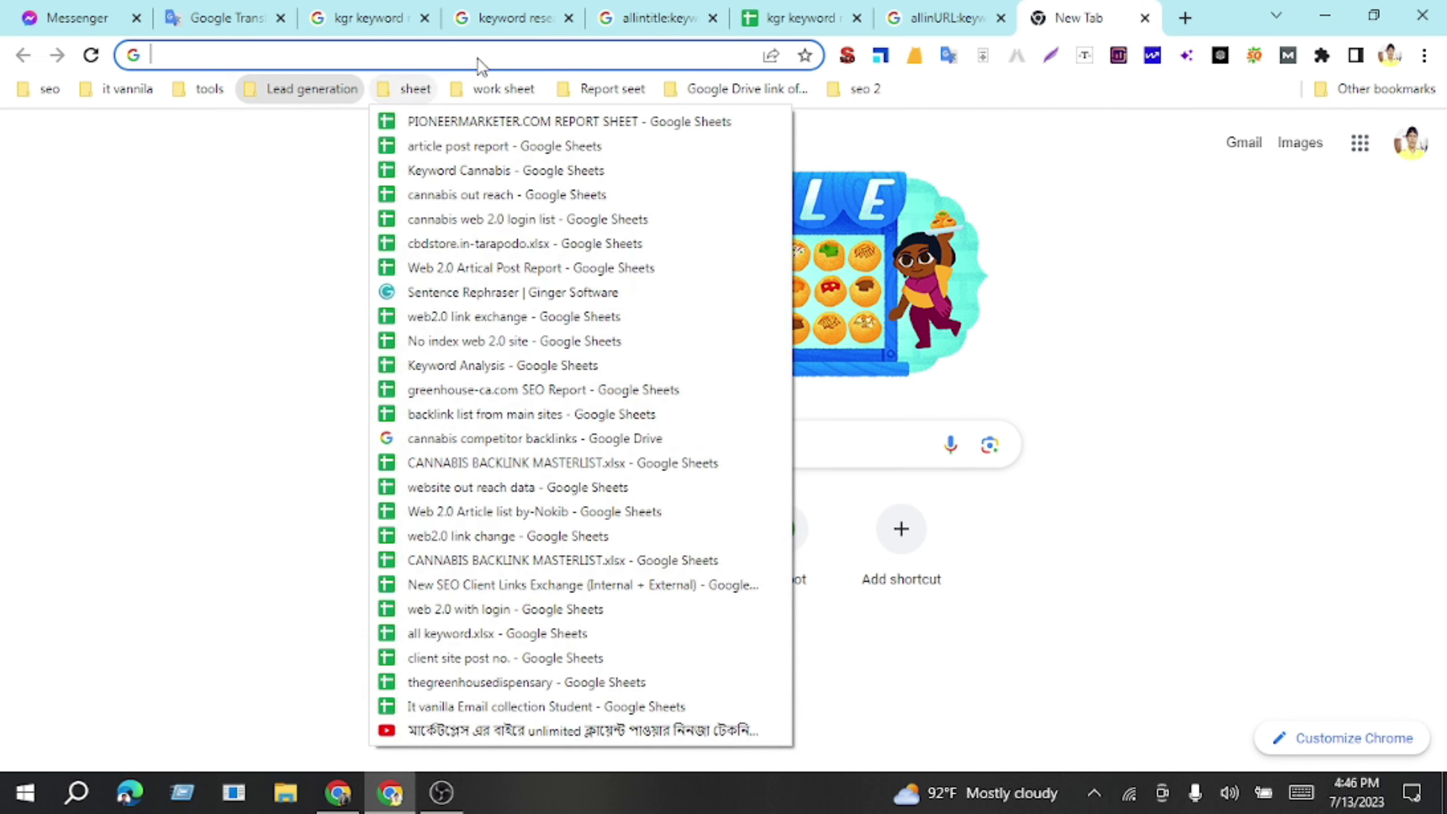
left_click(300, 68)
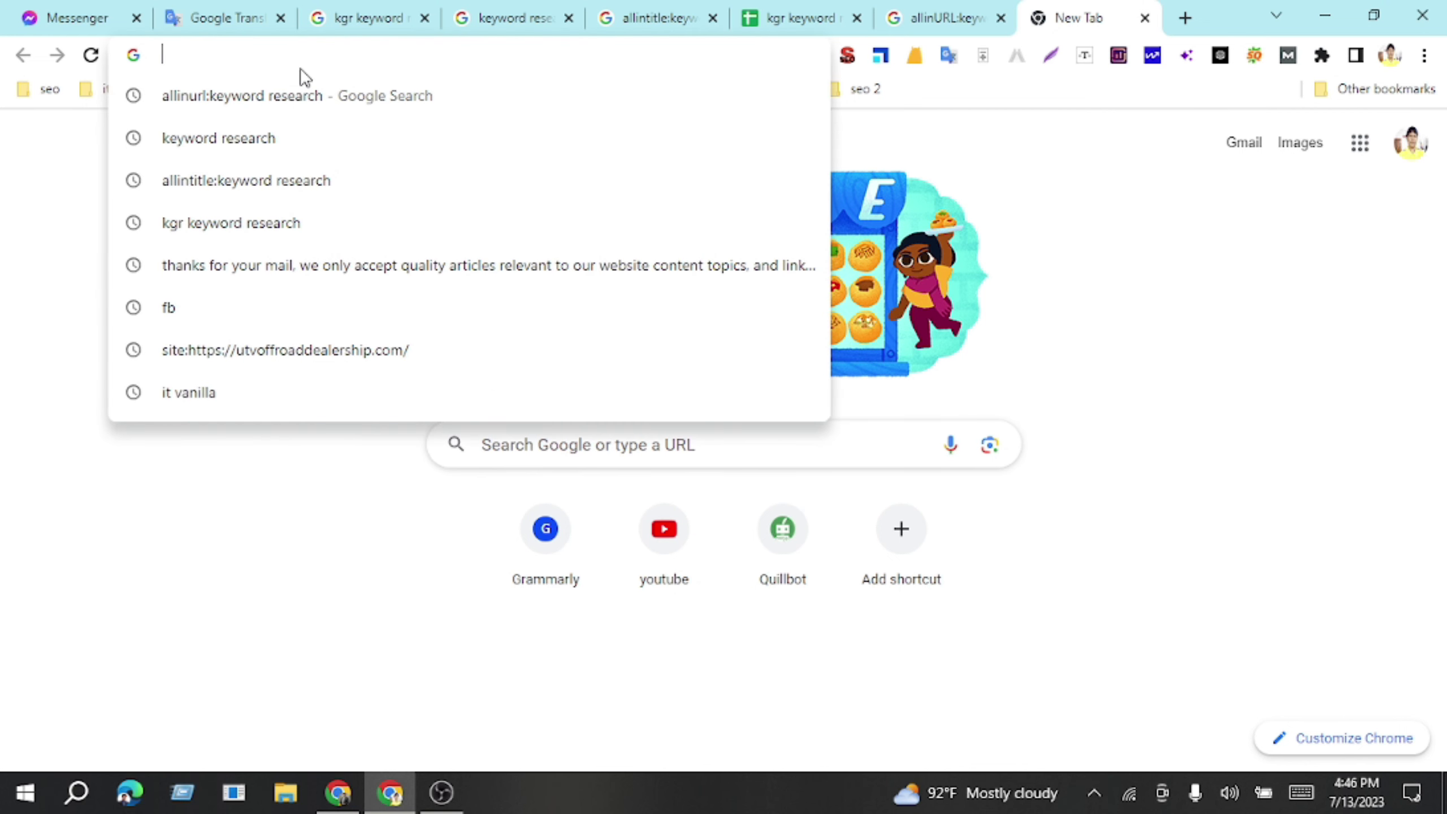
type("fre")
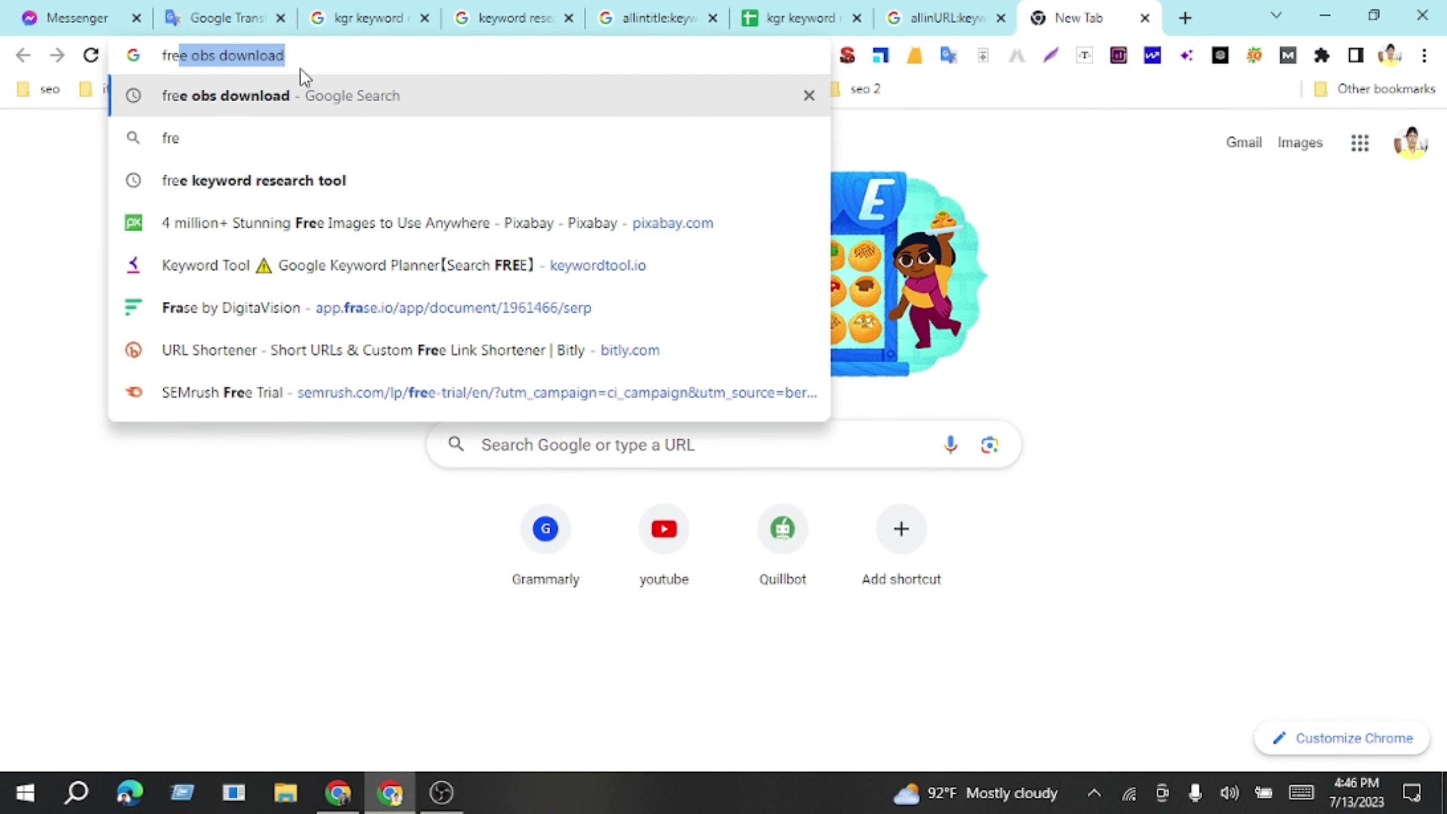
type("e k")
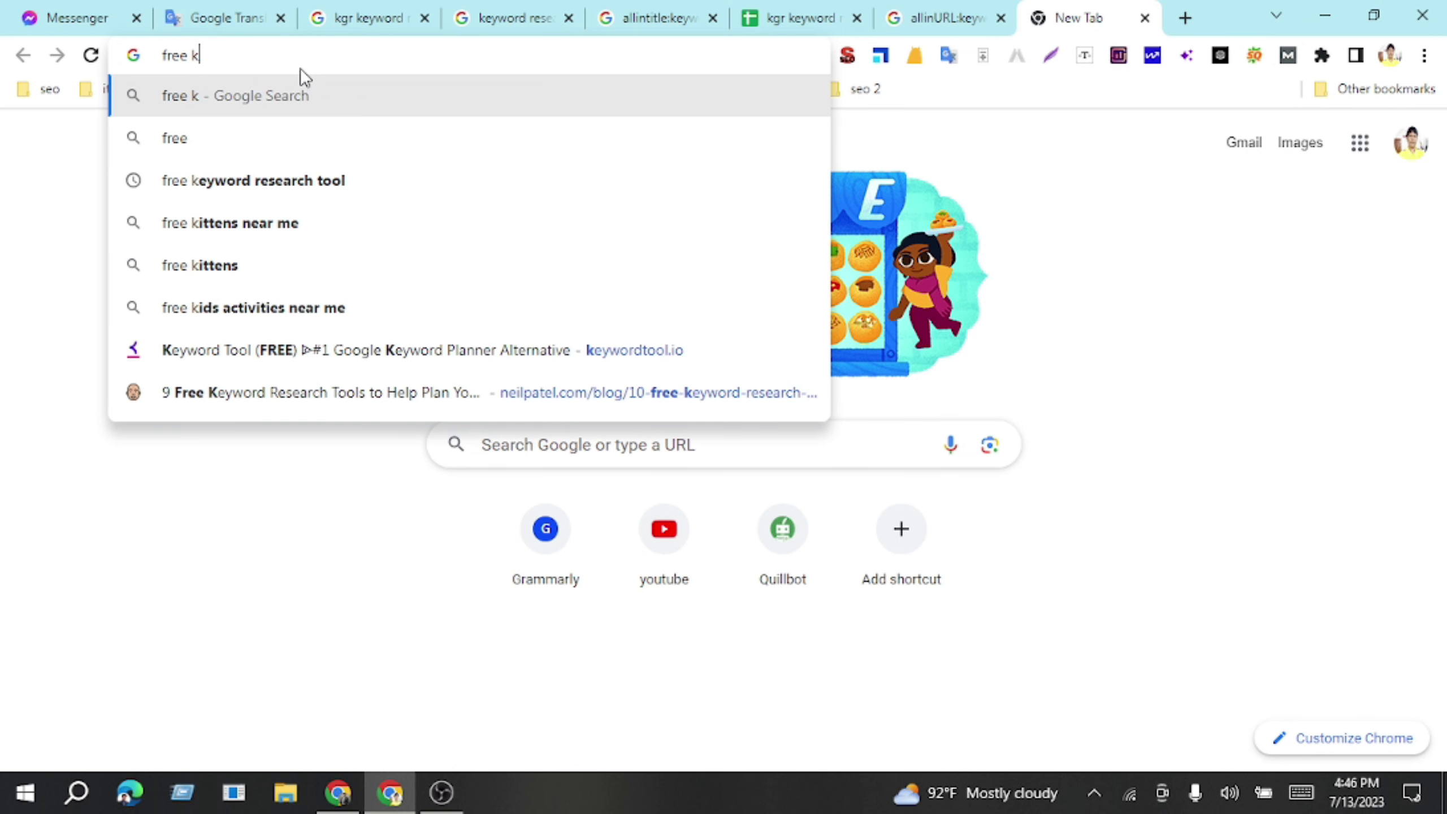
type("eyword")
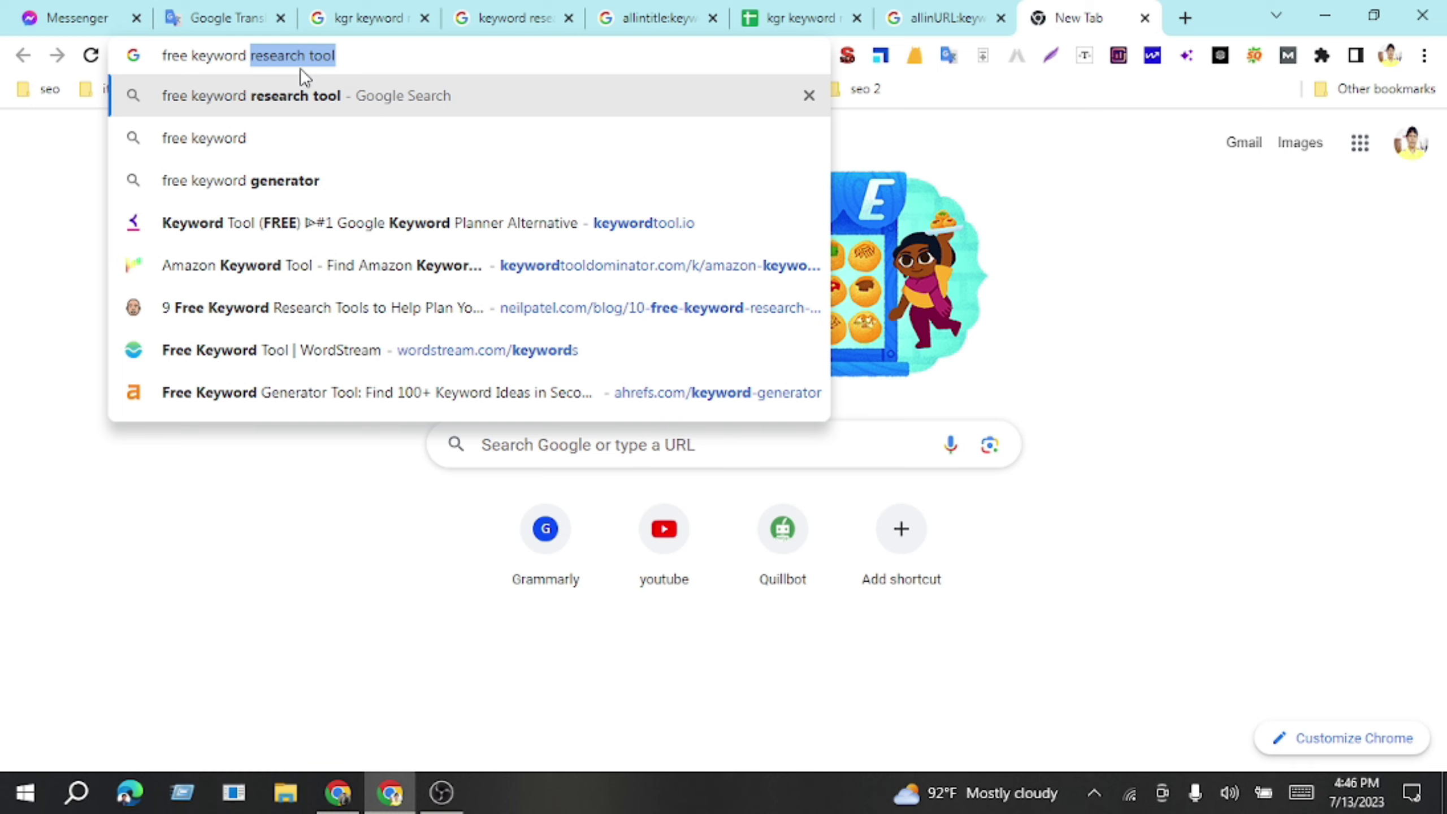
key("Return")
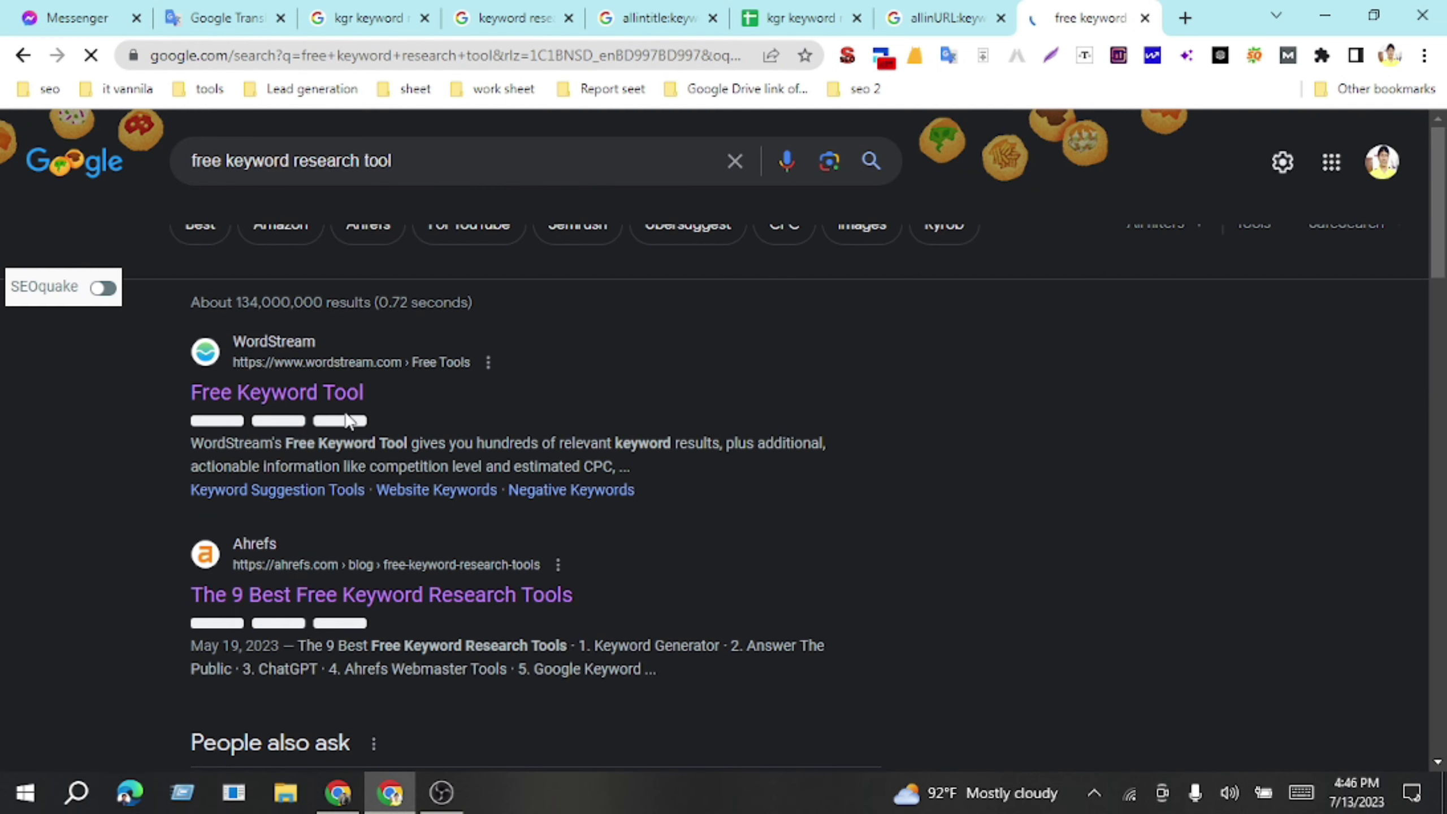
Step: Open the WordStream Free Keyword Tool and the Wordtracker Free Keyword Research Tool results in separate browser tabs
left_click(273, 407)
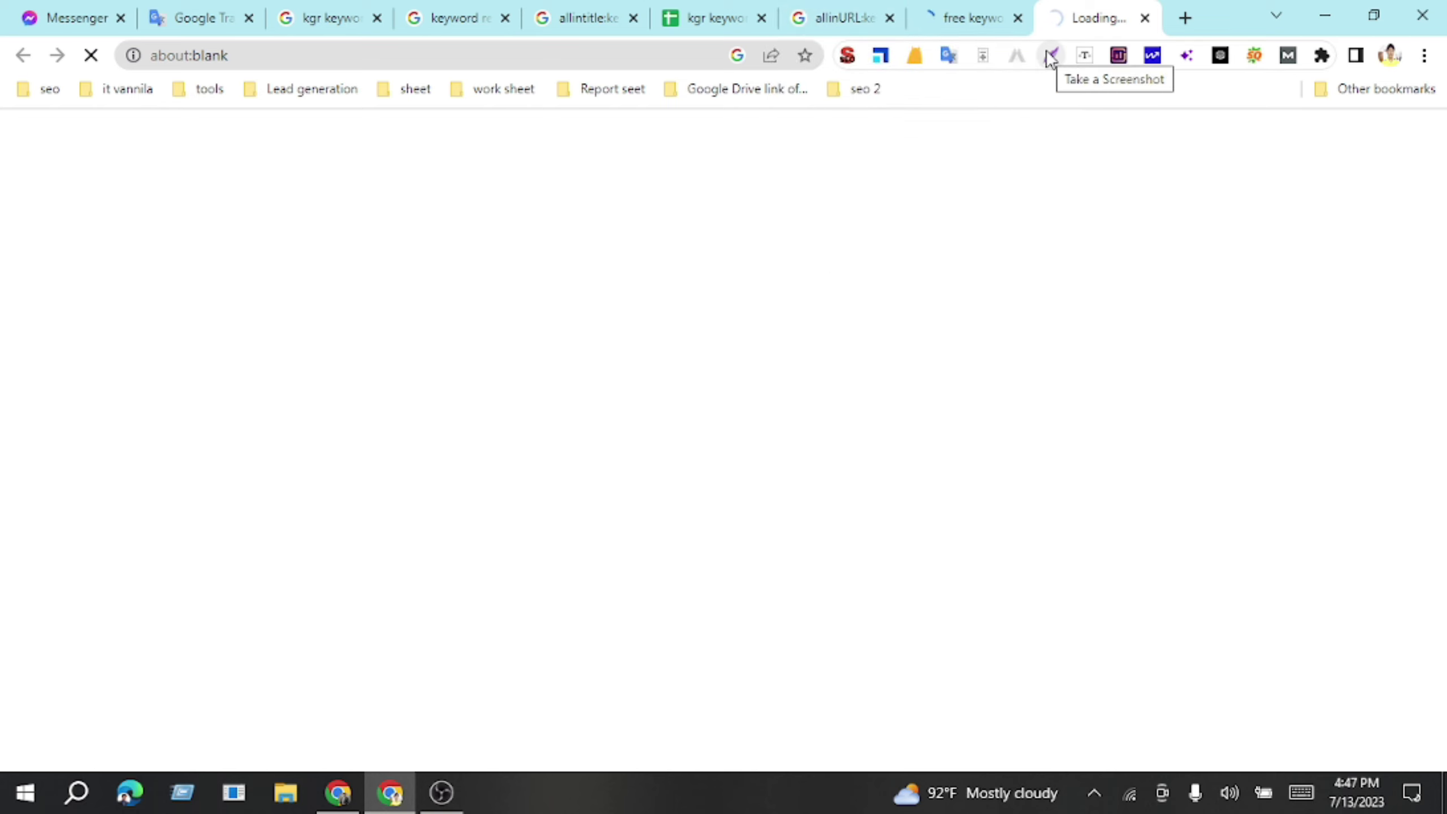
left_click(978, 19)
scroll(380, 487, "down", 5)
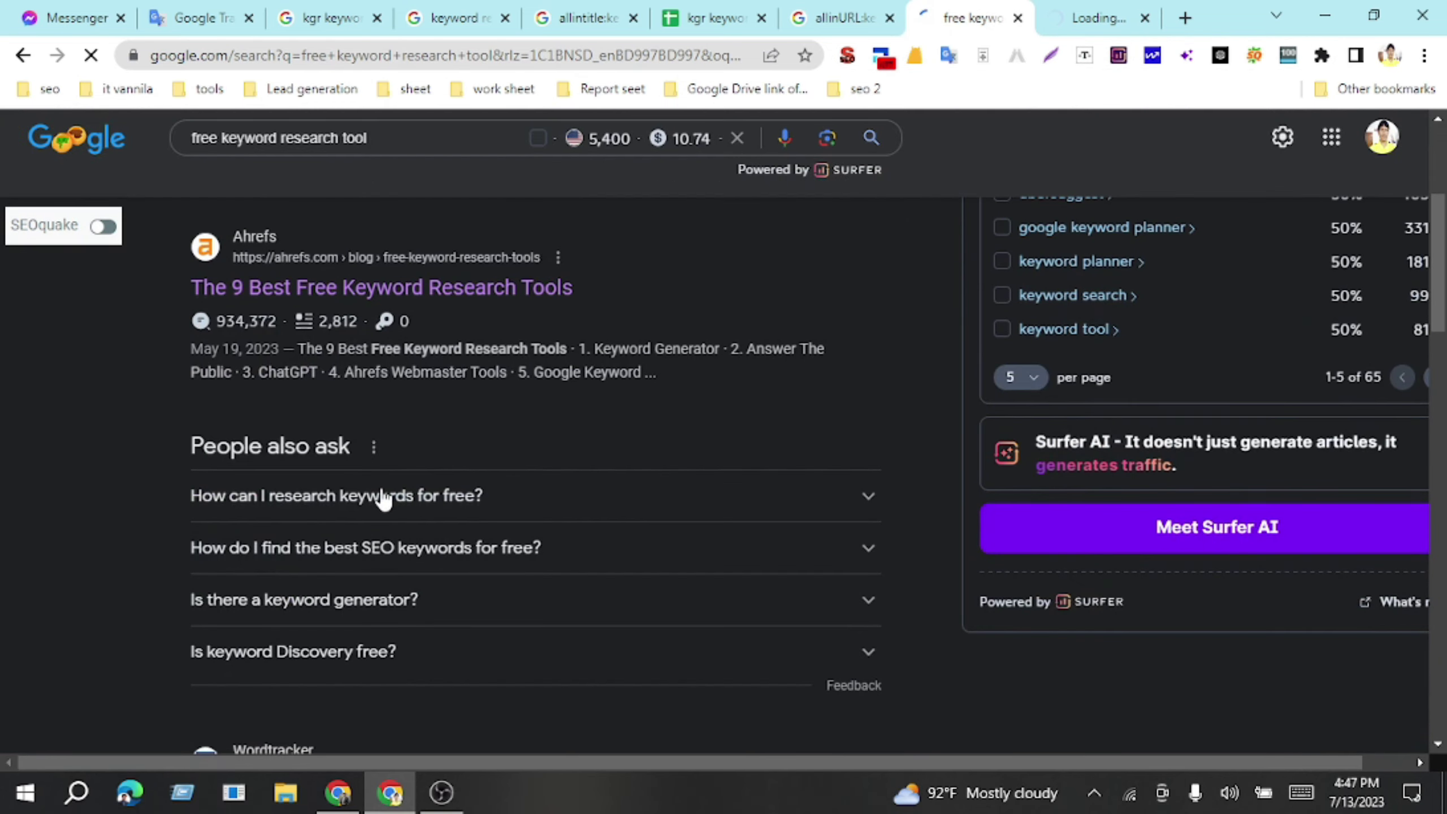
scroll(380, 490, "down", 6)
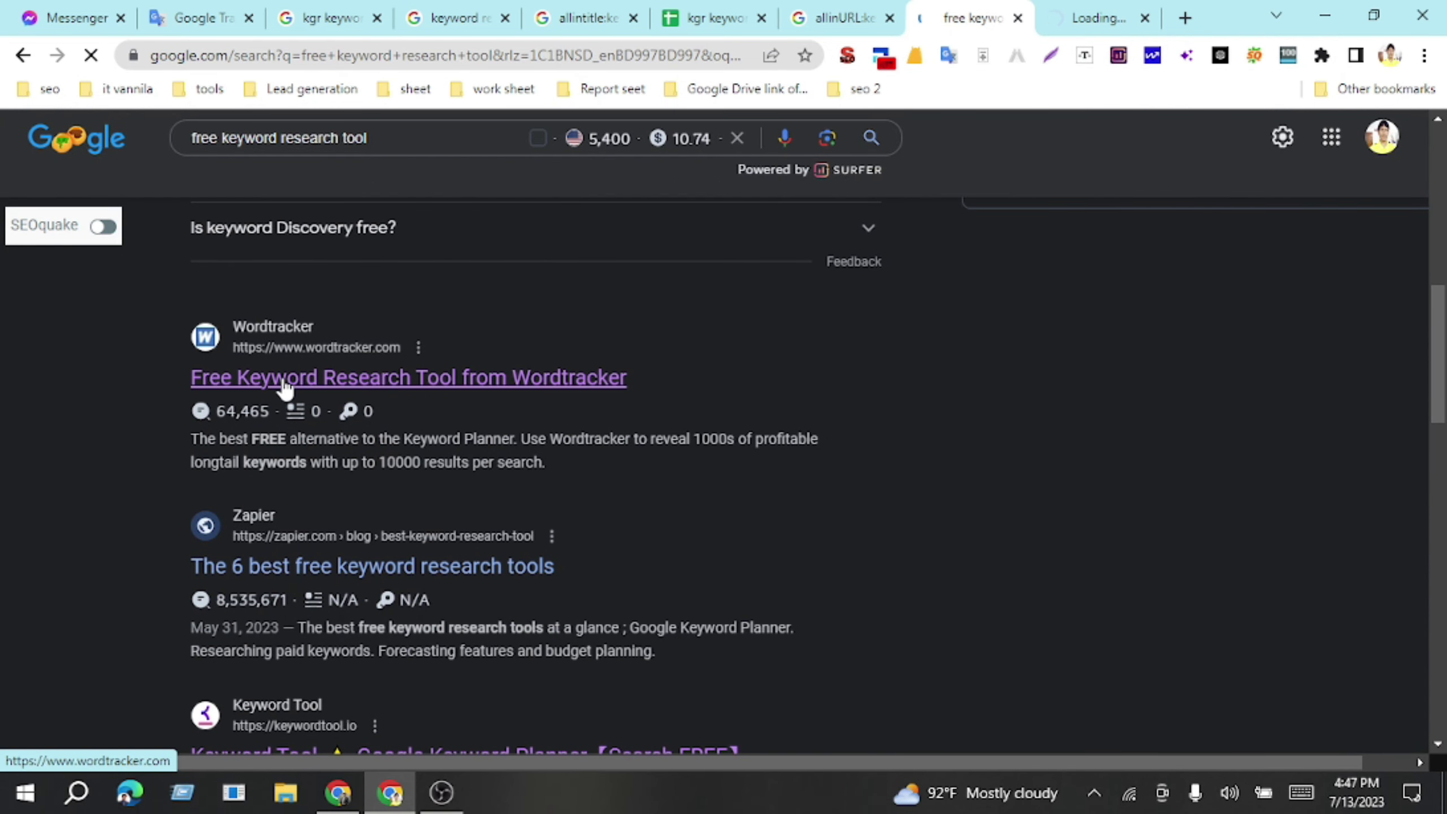
middle_click(285, 390)
left_click(1097, 19)
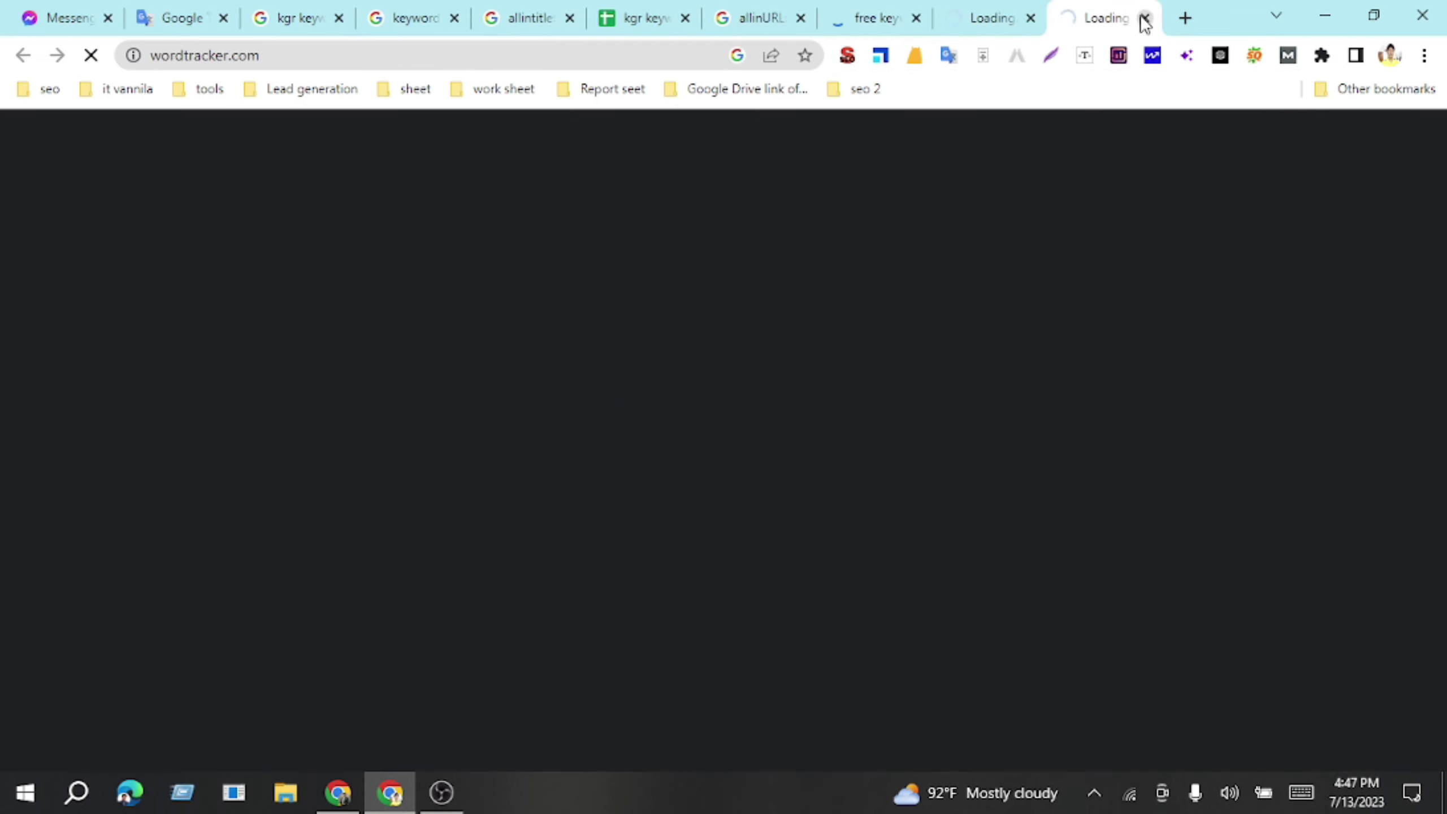
Step: Search Google for "ubbersuggest" in a new browser tab and open the Neil Patel Ubersuggest Free Keyword Research Tool result
left_click(1185, 19)
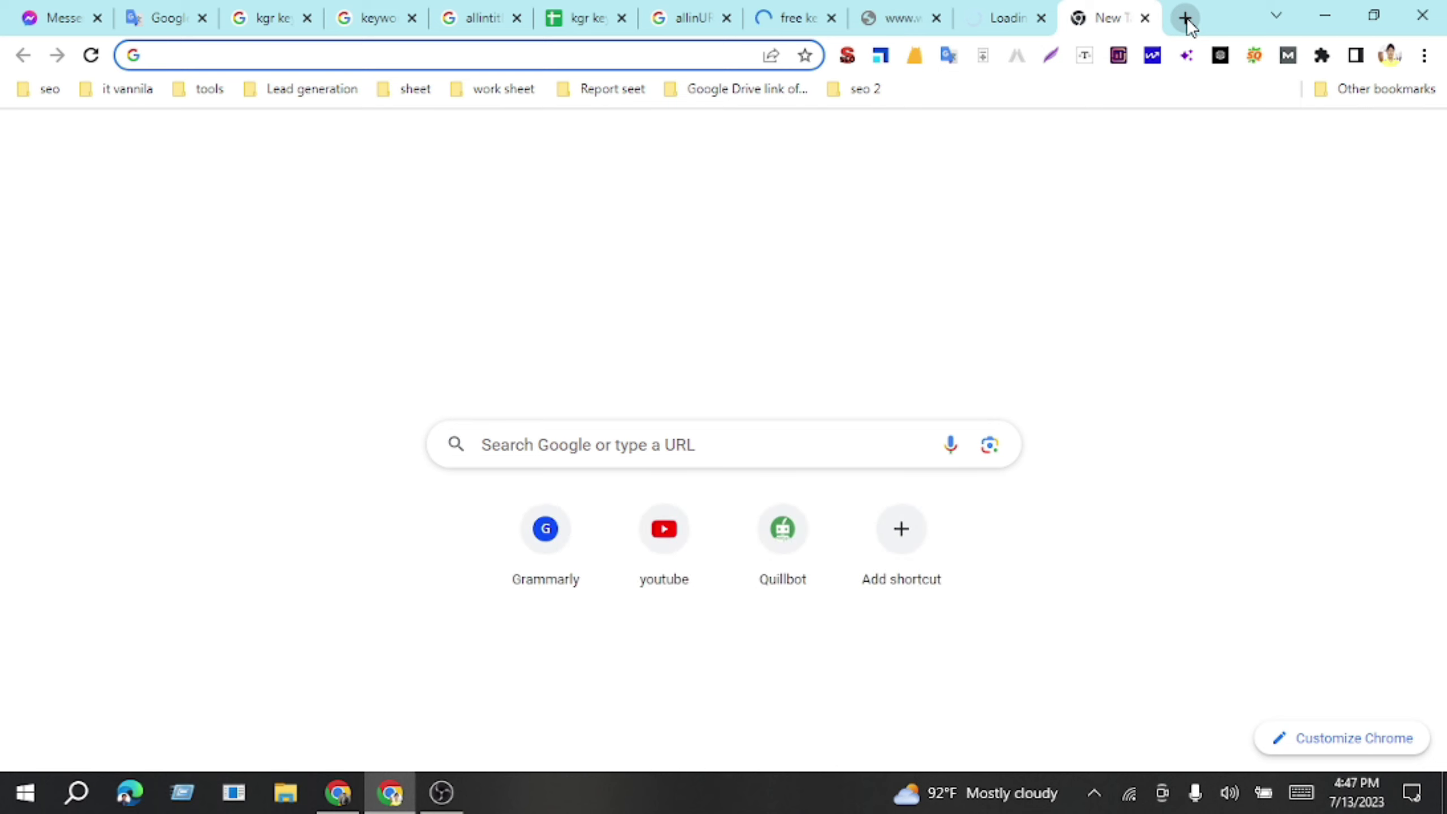
type("ubb")
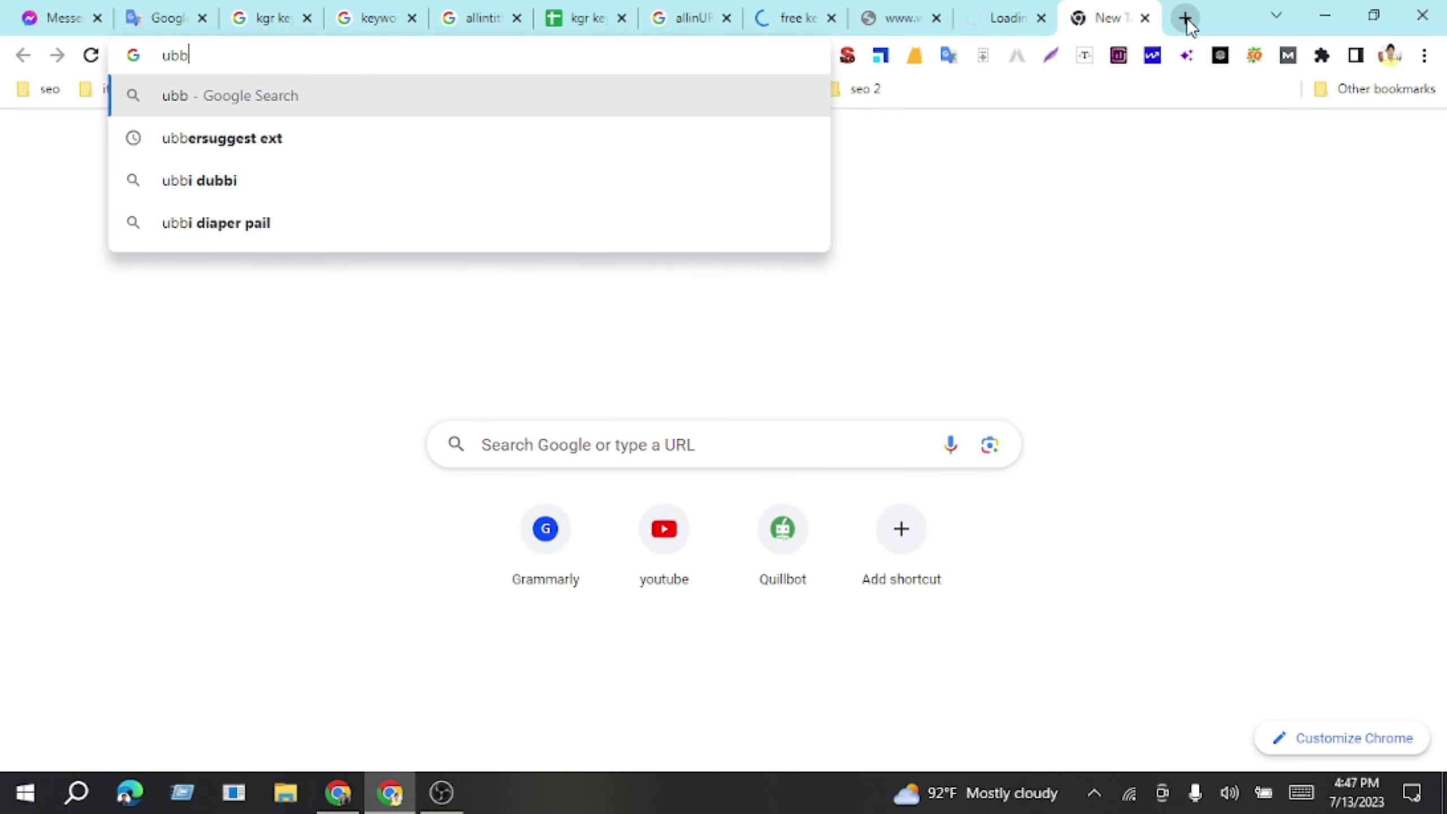
type("ers")
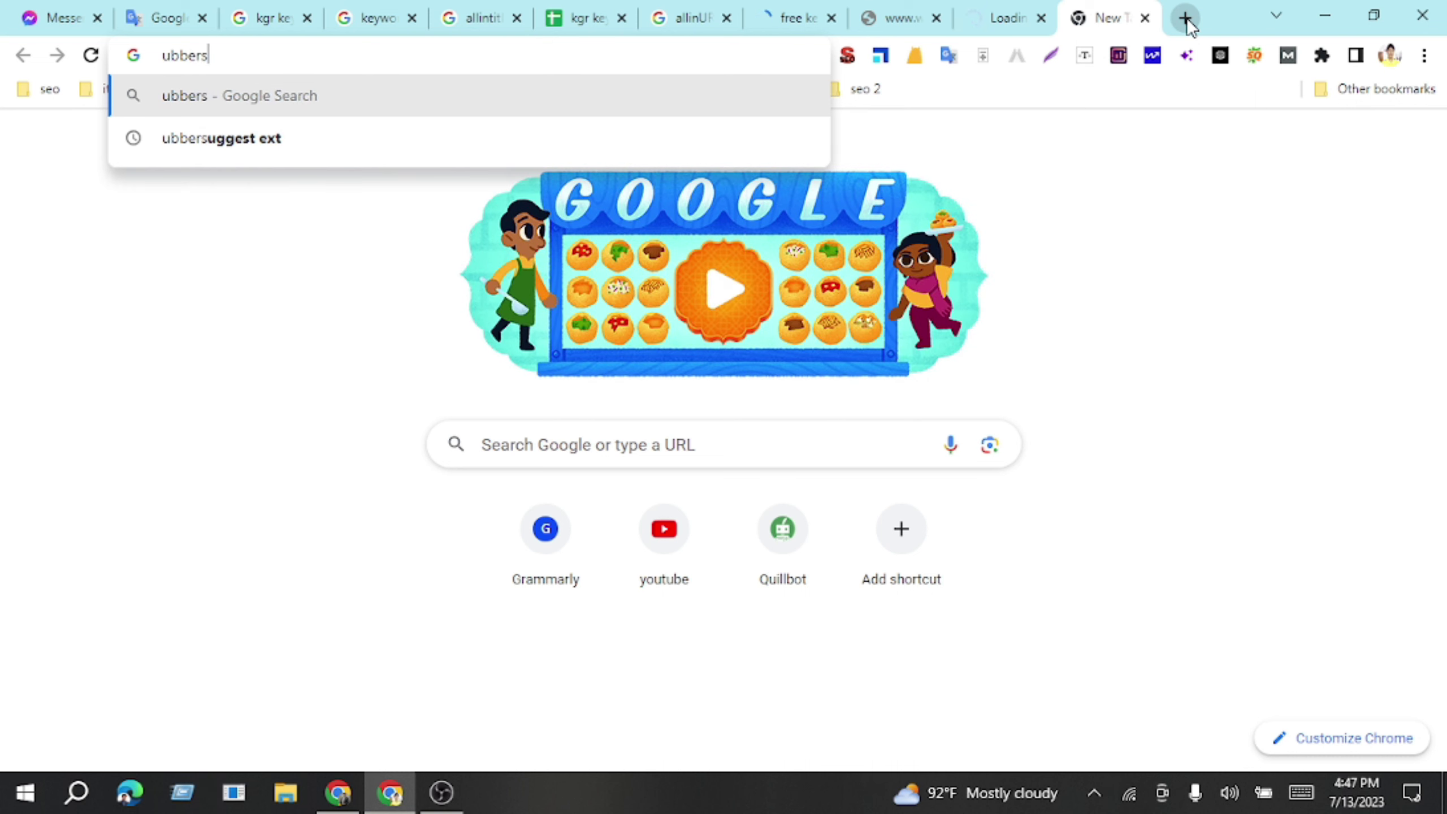
type("ugg")
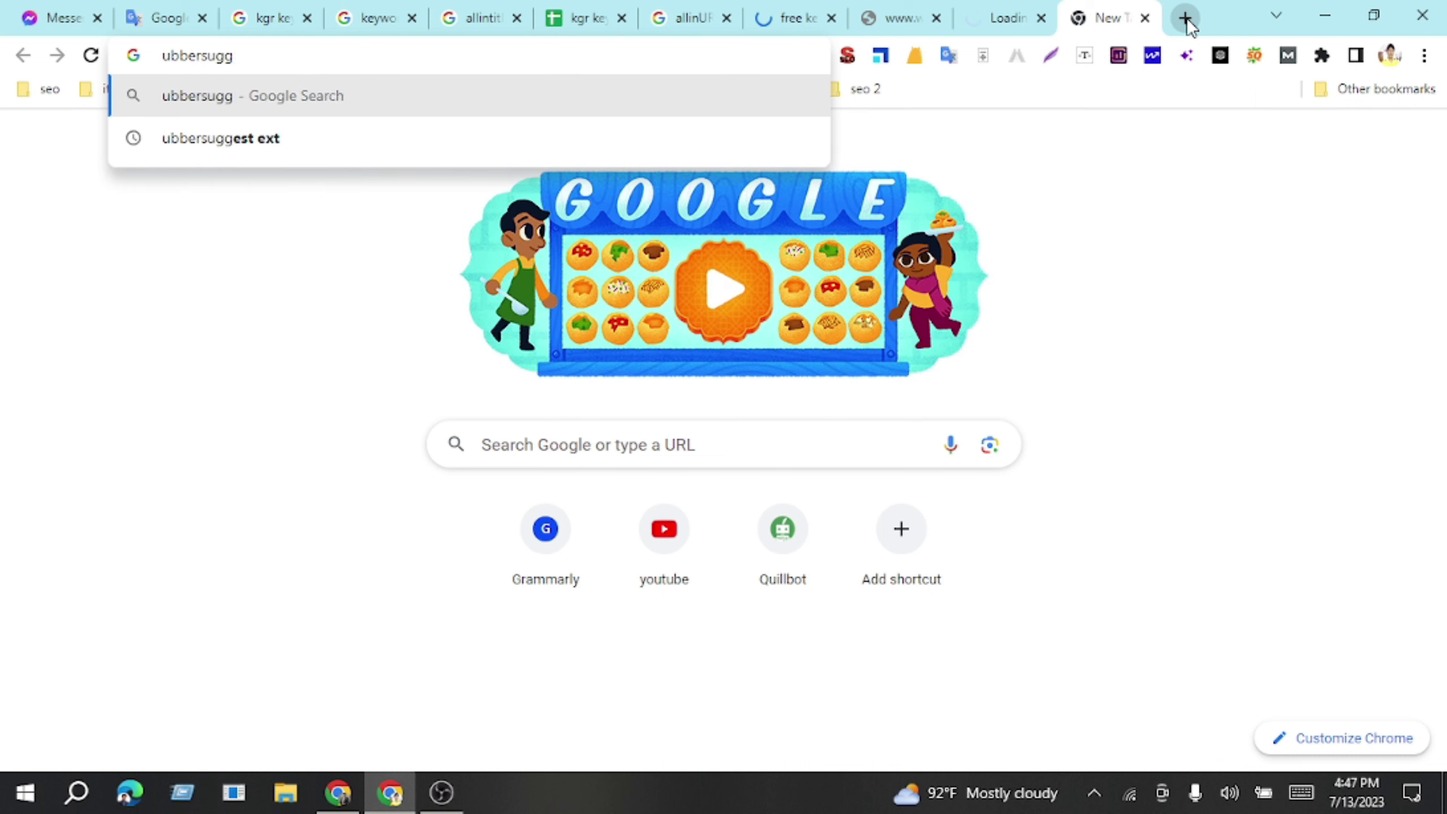
type("est")
key("Return")
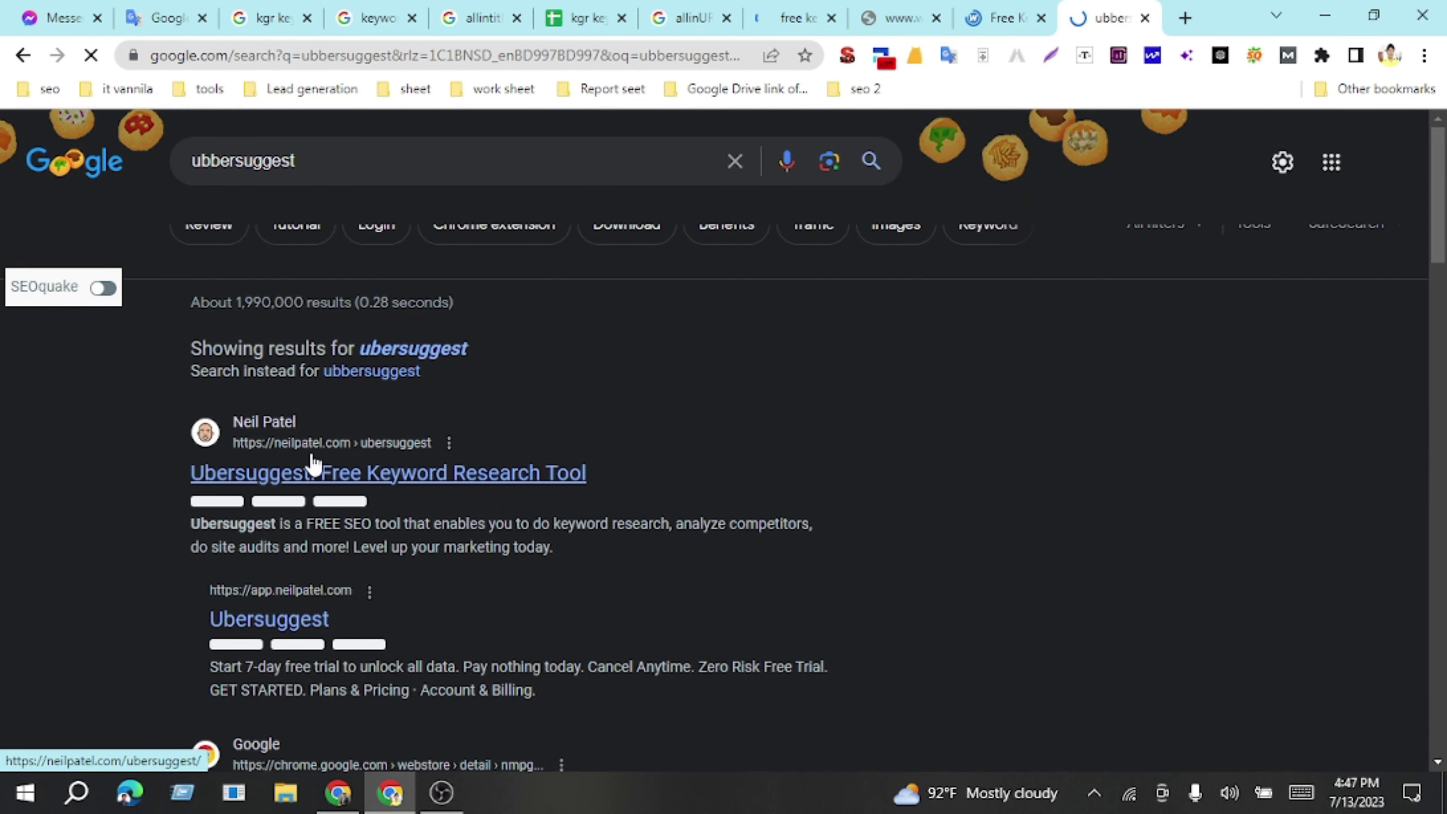
left_click(349, 473)
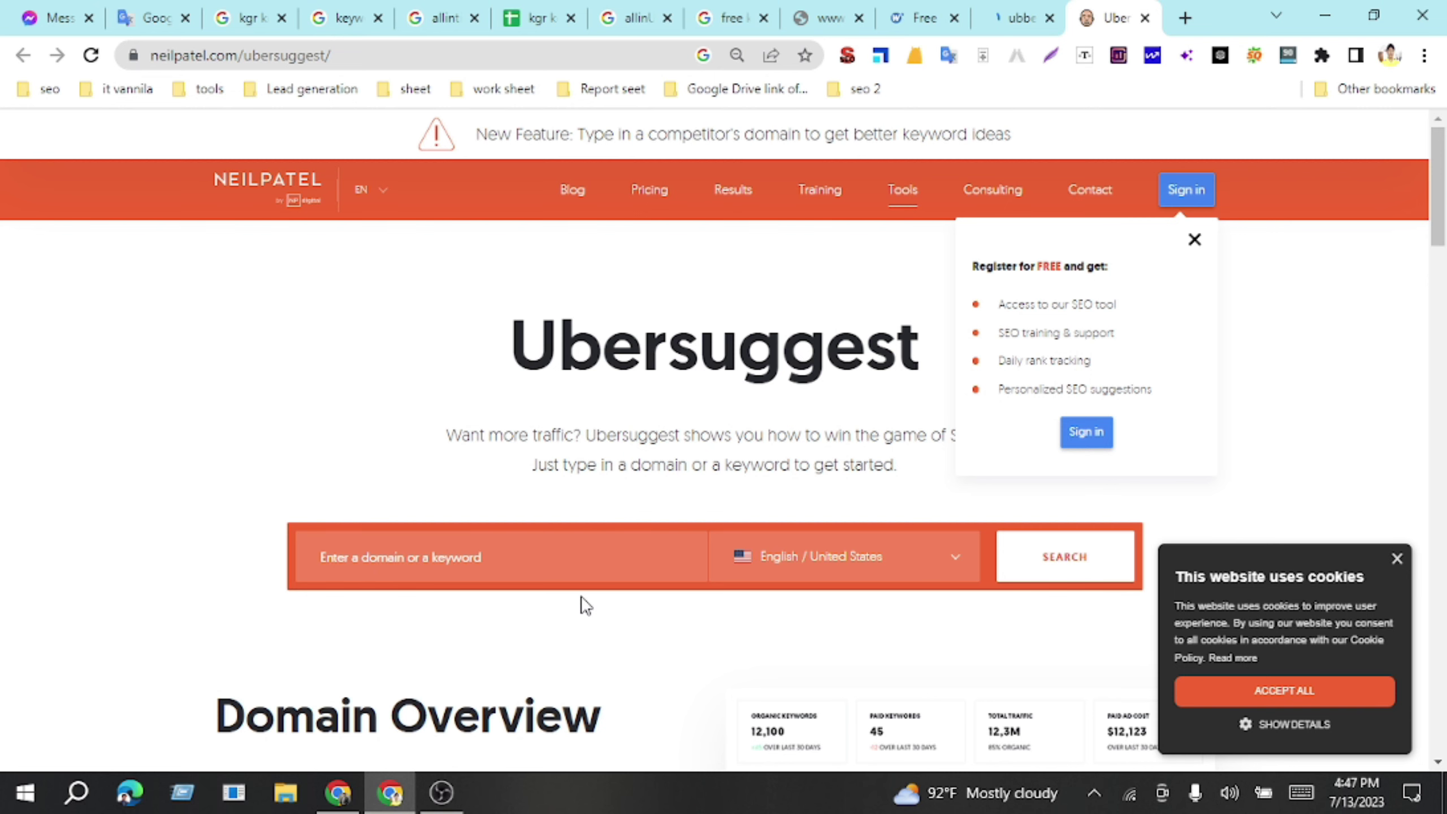
Step: Run an Ubersuggest search for the keyword "online digital marketing" with English / United States
scroll(507, 501, "down", 3)
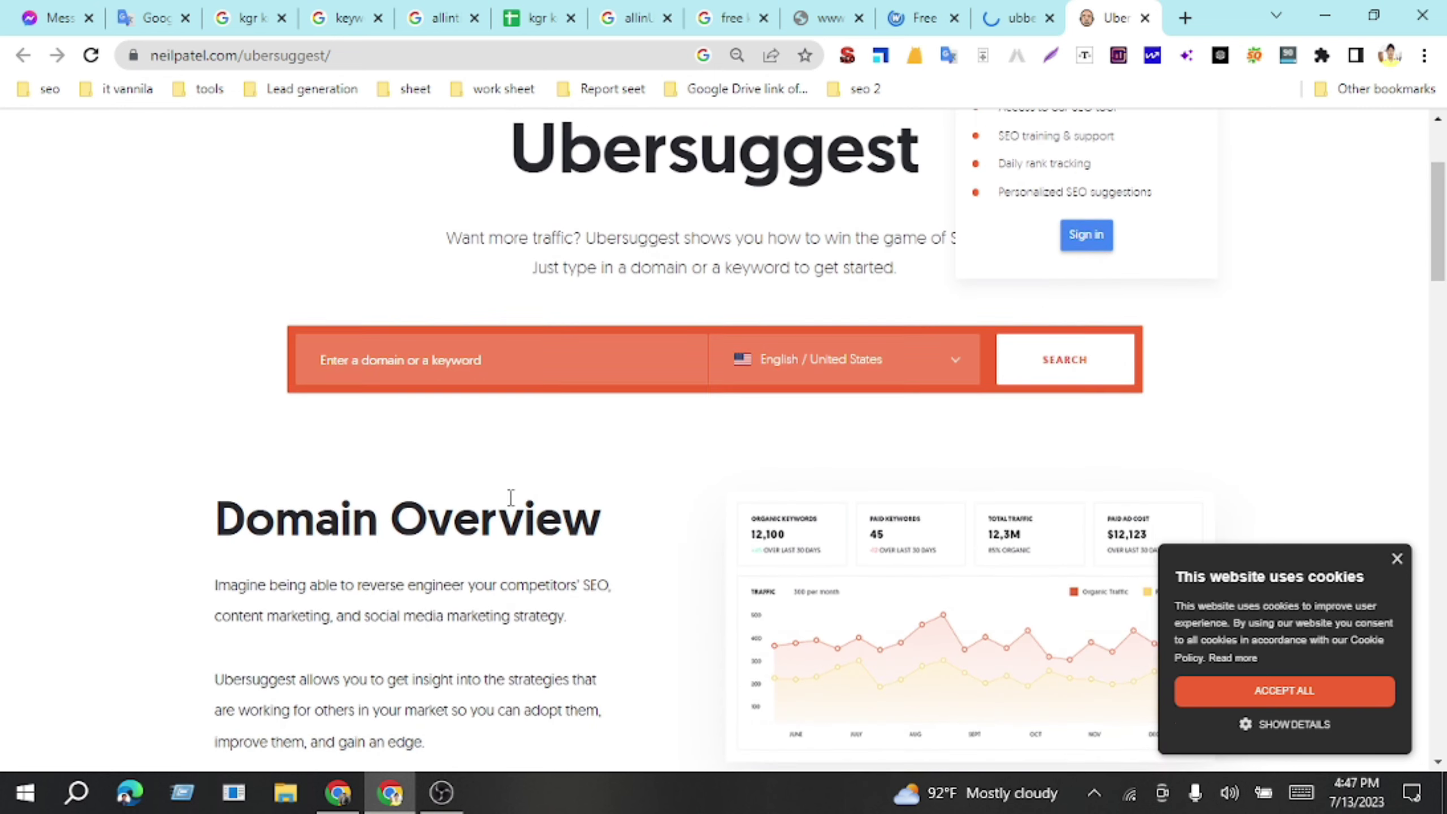
left_click(446, 342)
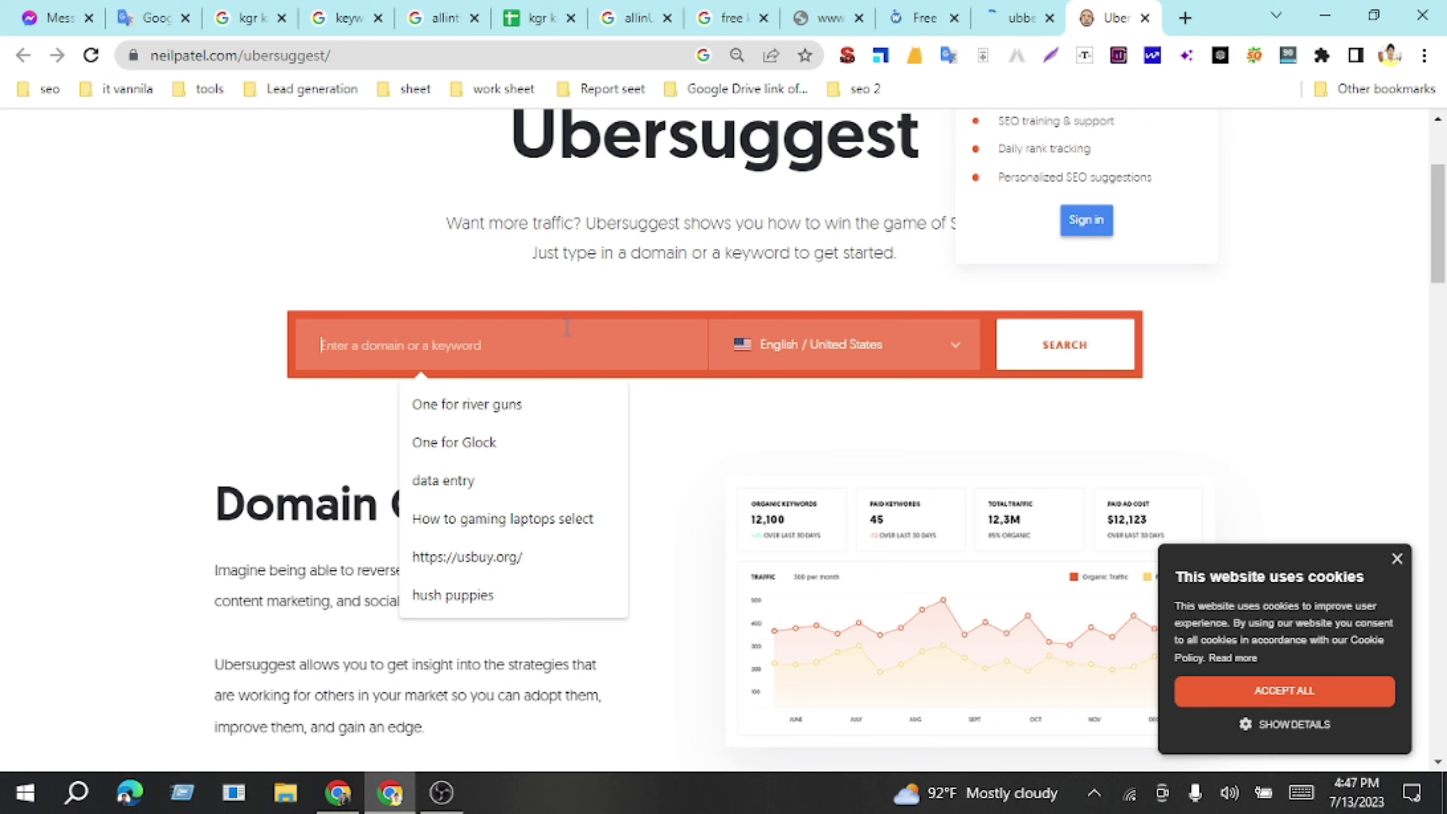
type("onlin")
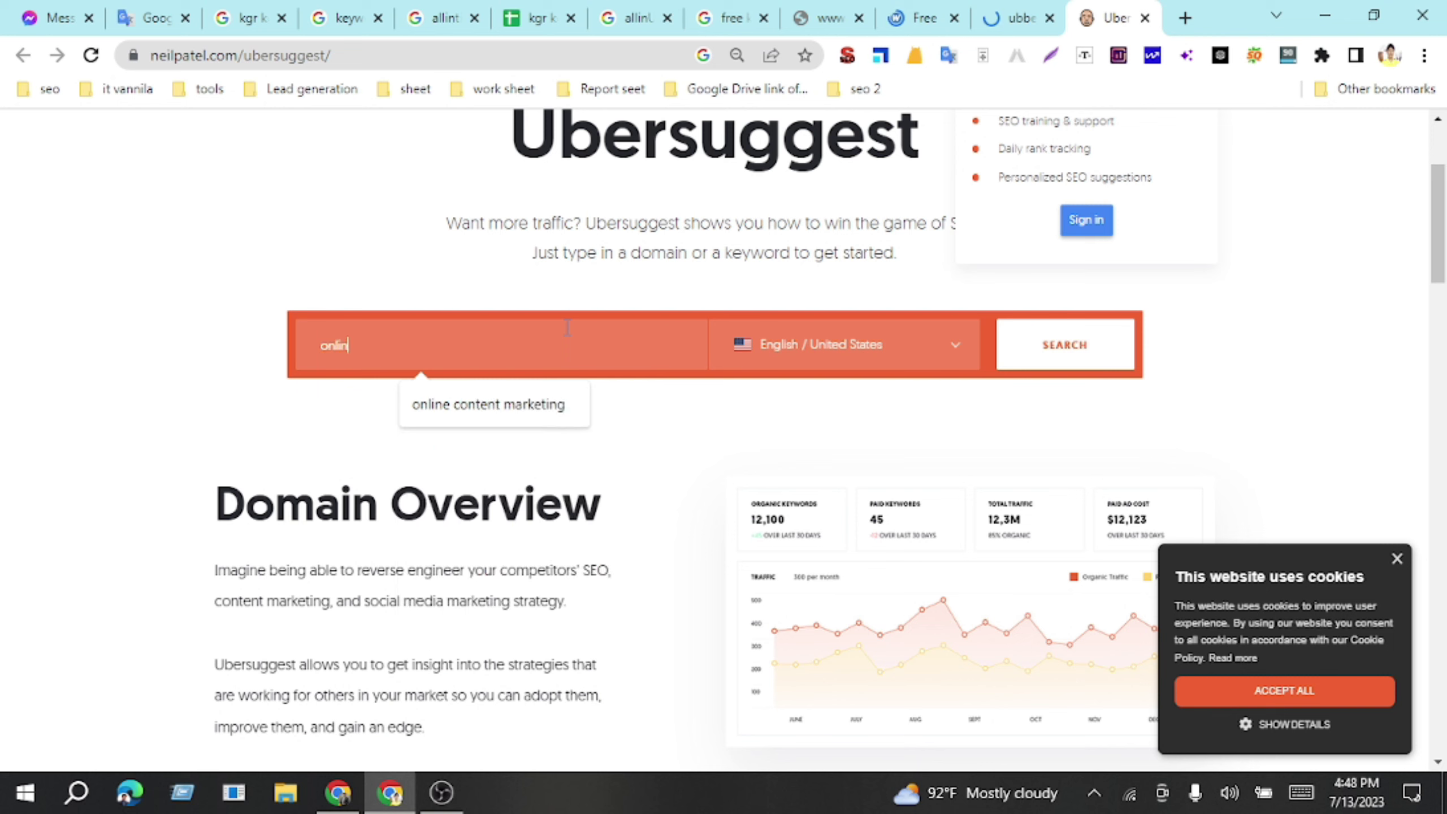
type("e gi")
key("BackSpace")
key("BackSpace")
type("digital mar")
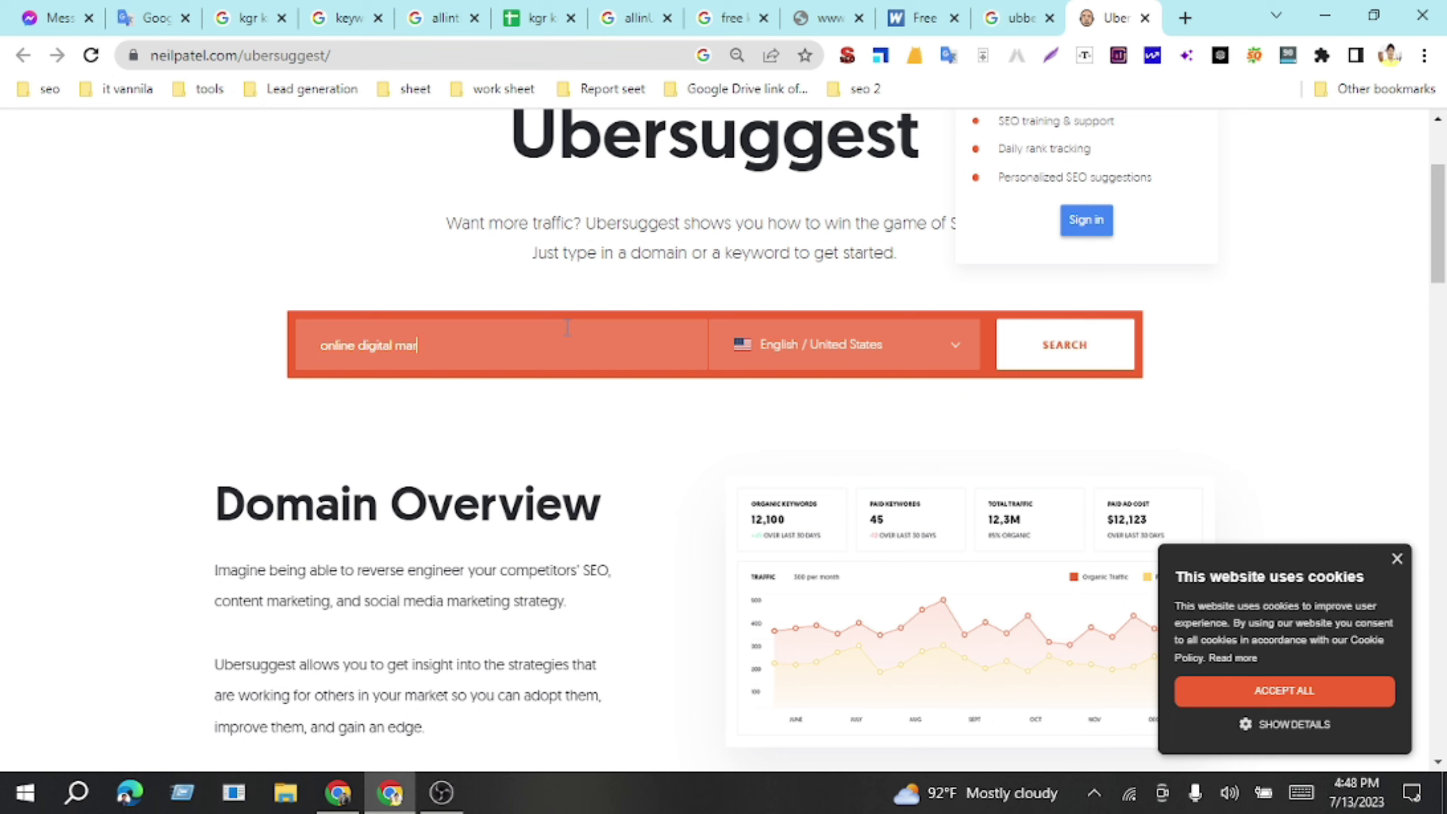
type("keting")
left_click(1086, 351)
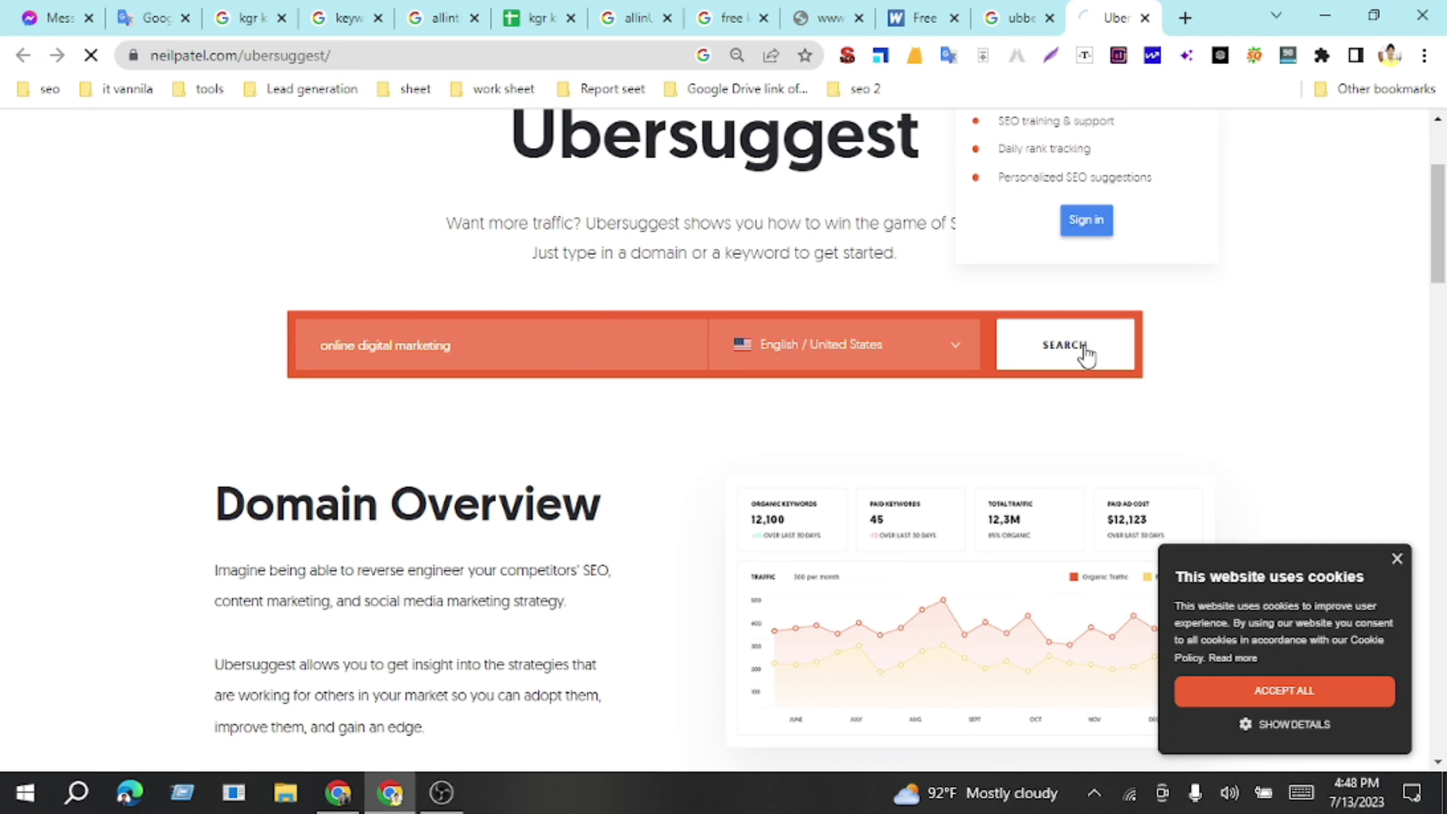
Step: Close the WordStream, Wordtracker and "ubbersuggest" search results tabs
left_click(954, 18)
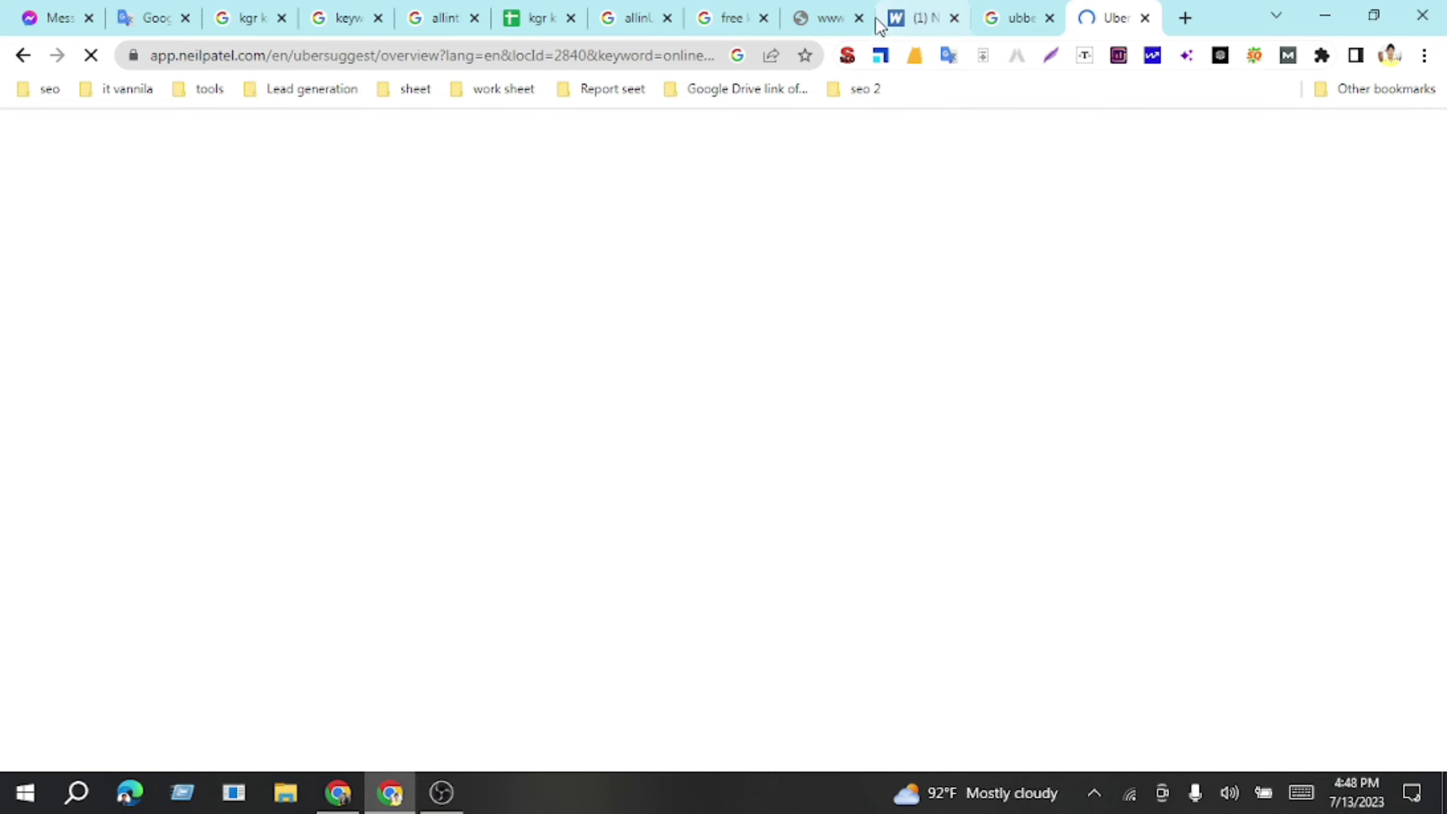
left_click(859, 18)
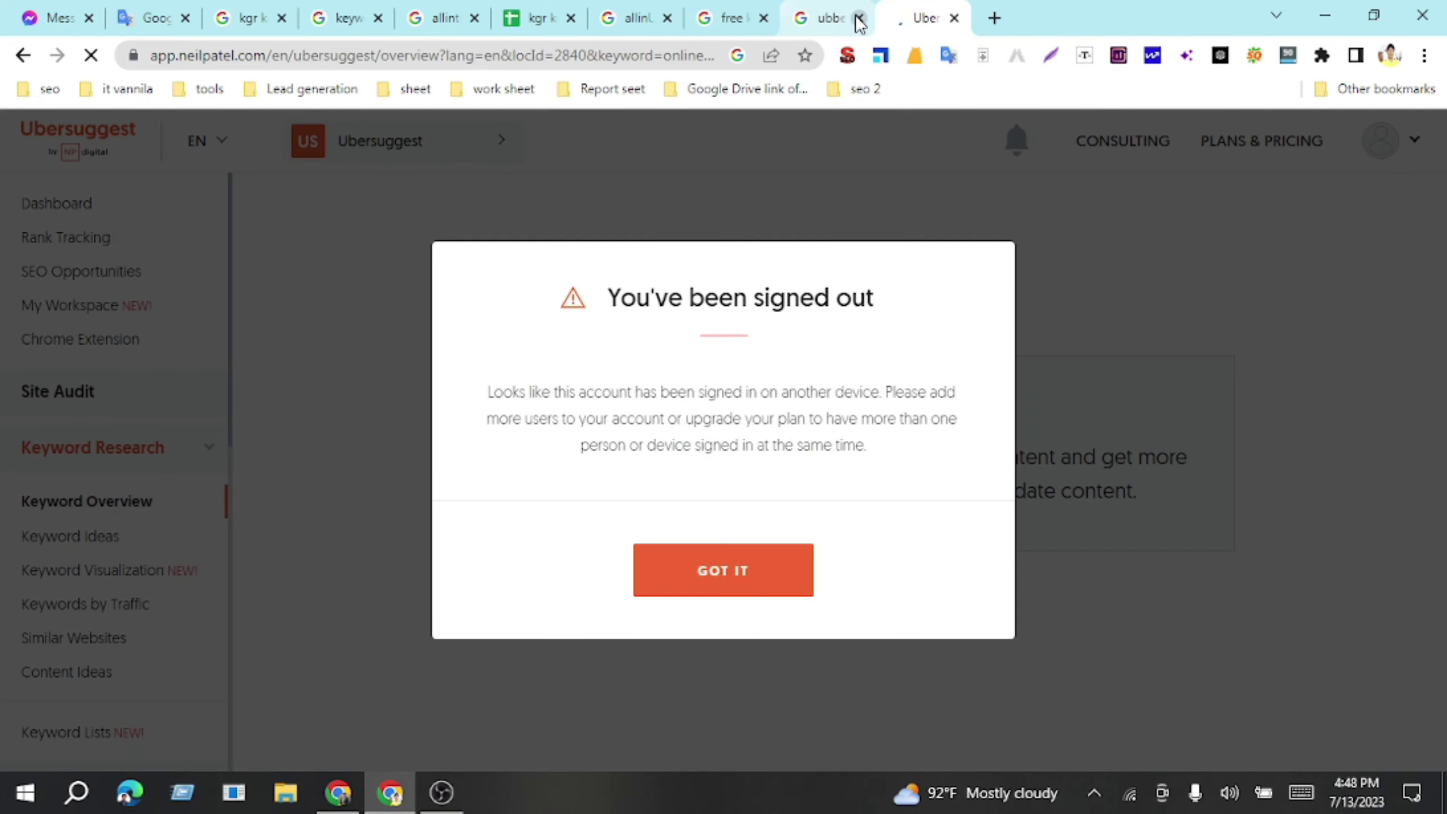
left_click(875, 17)
Step: Dismiss the signed-out notice and try to log in to Ubersuggest with the prefilled account credentials and Remember me enabled
left_click(725, 571)
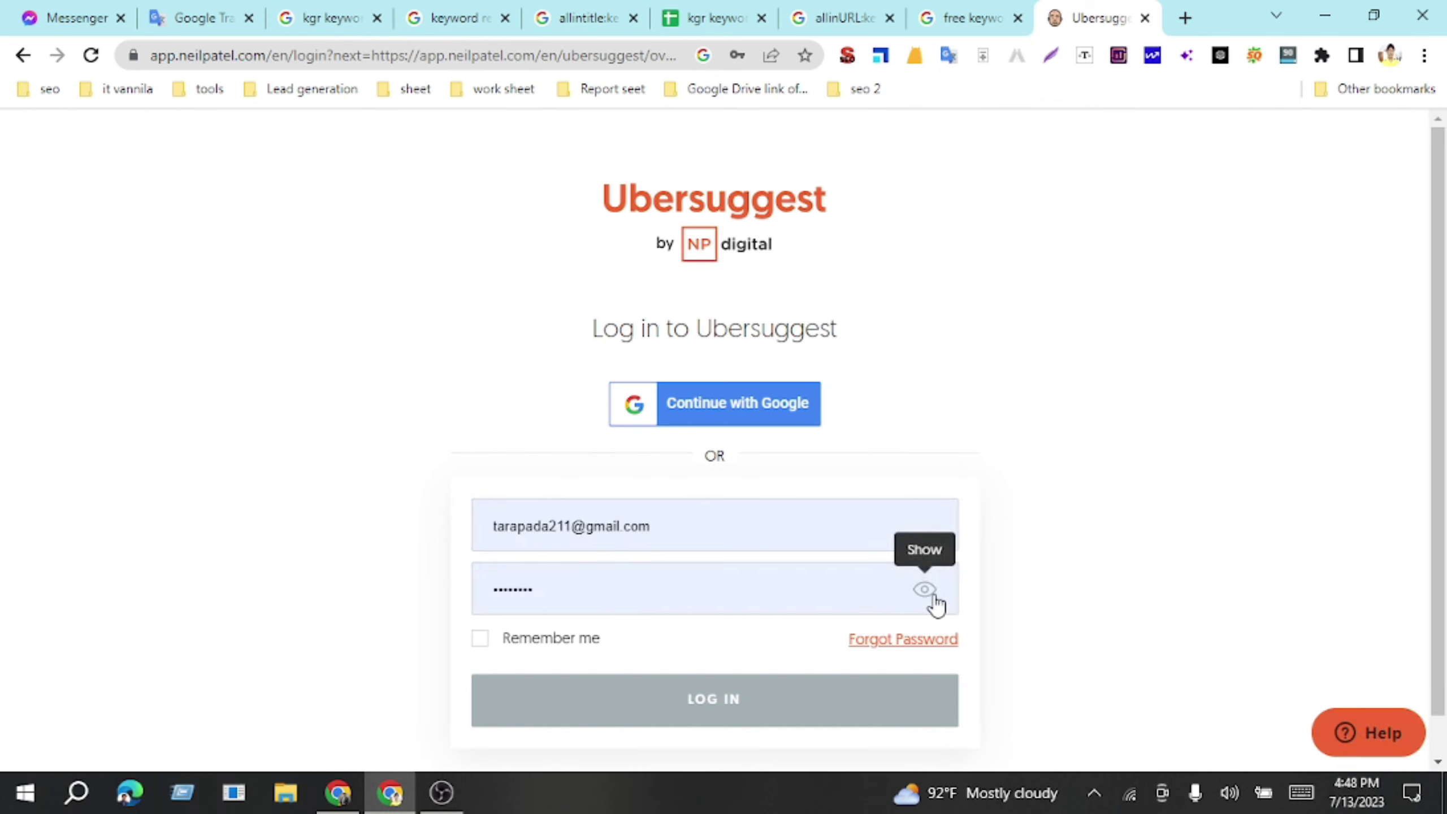
left_click(696, 698)
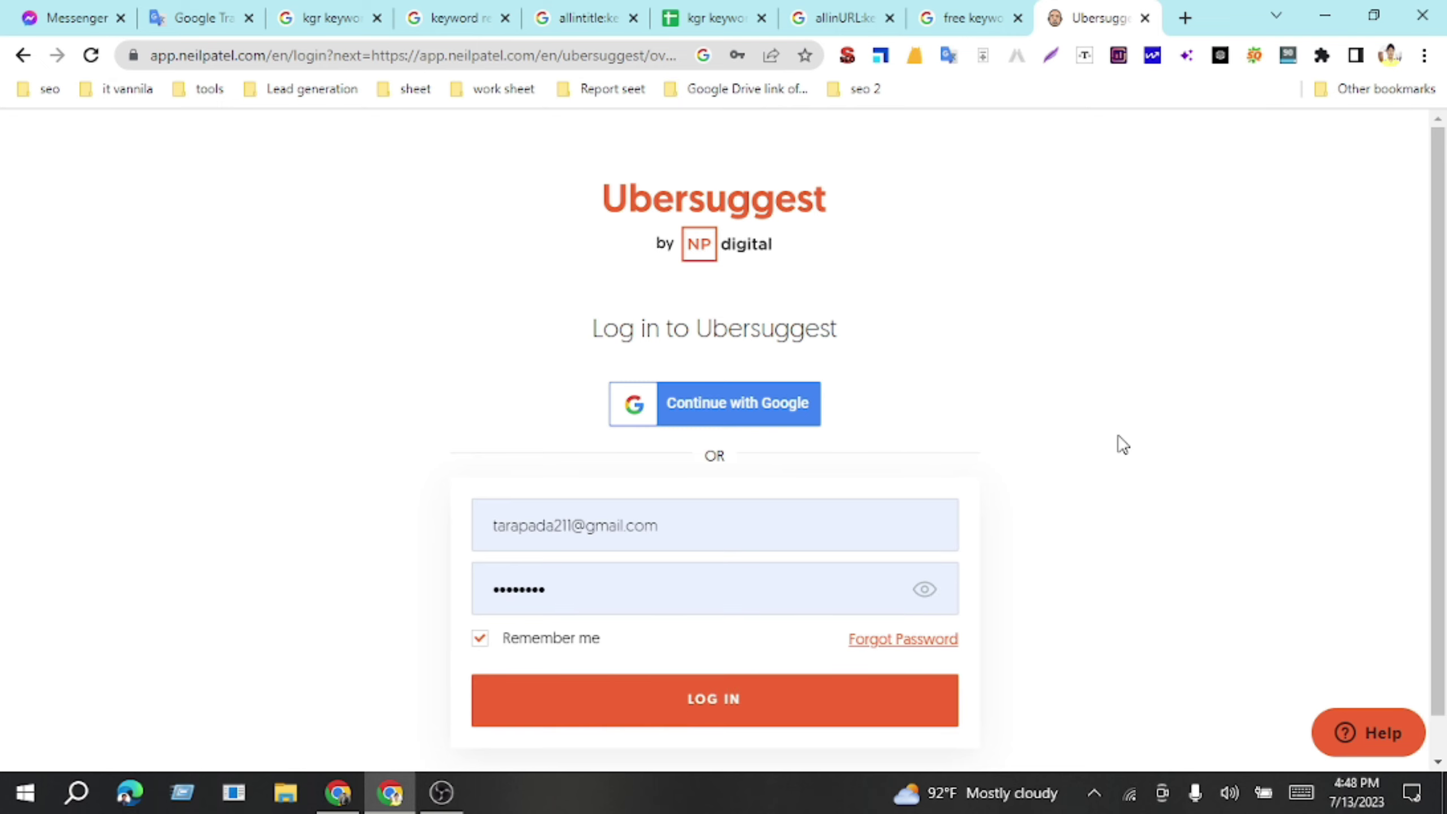
left_click(713, 699)
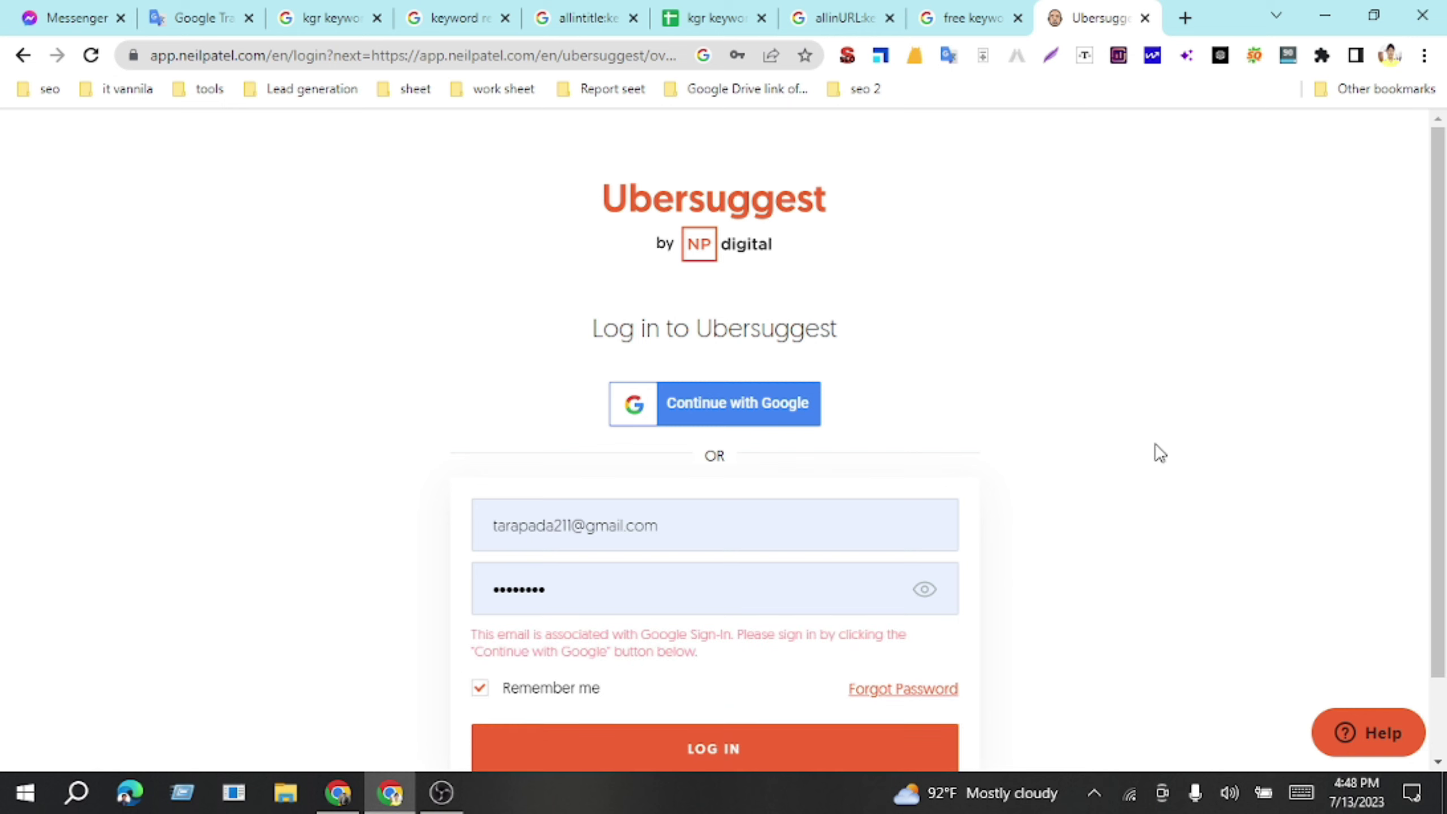
scroll(1090, 454, "down", 2)
scroll(1086, 448, "up", 2)
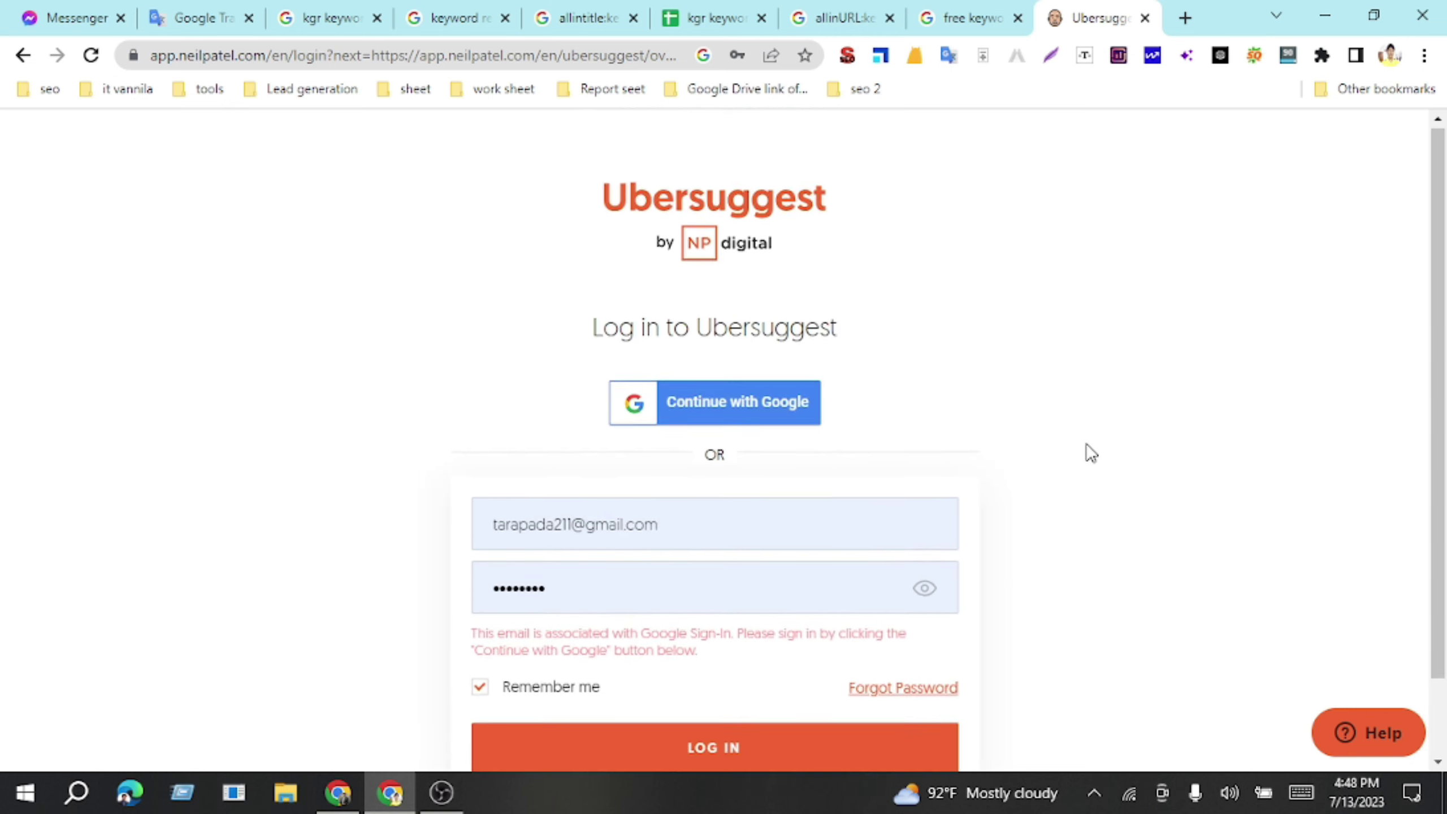
scroll(1087, 450, "down", 2)
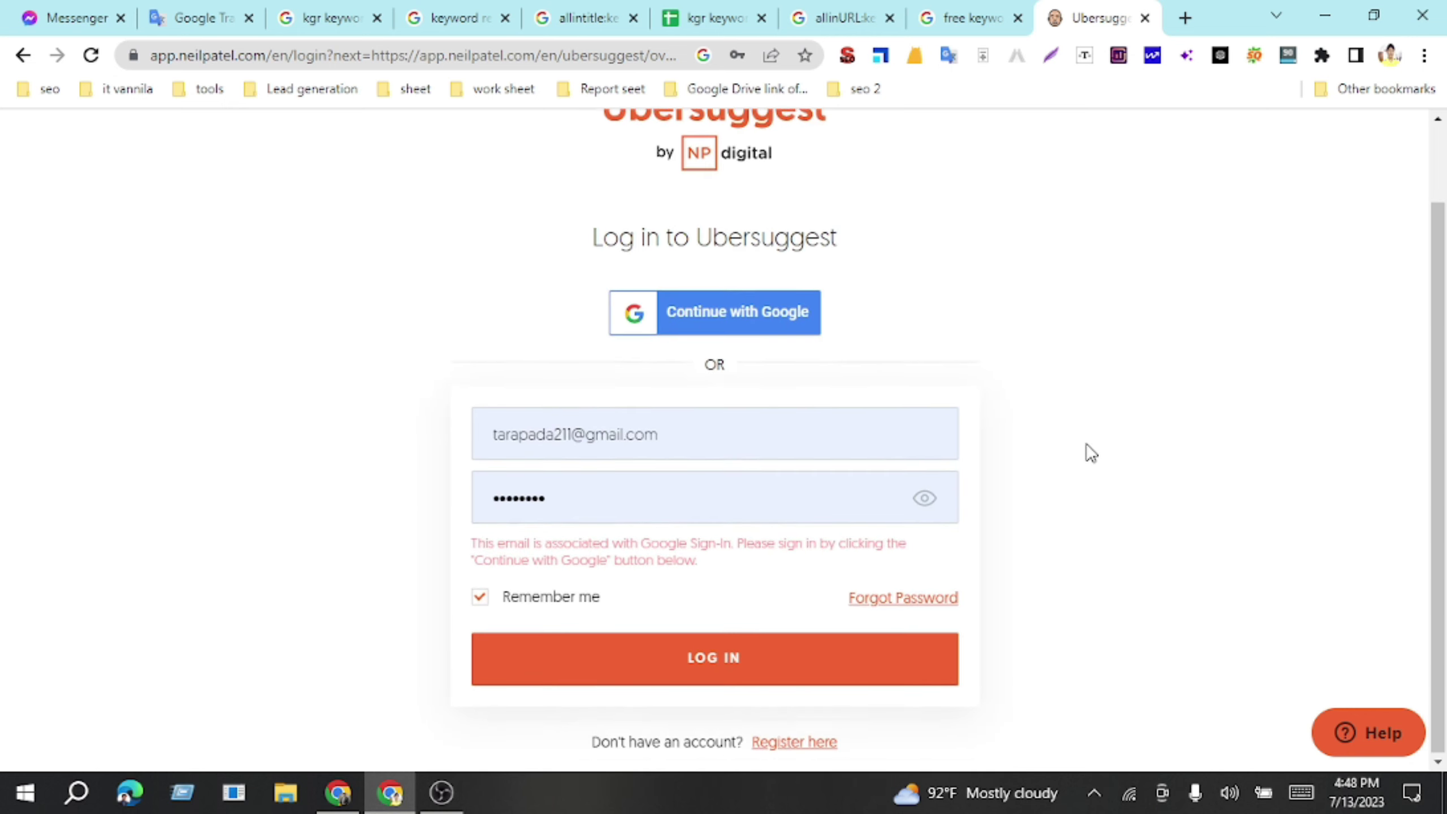
left_click(714, 661)
scroll(1056, 488, "up", 2)
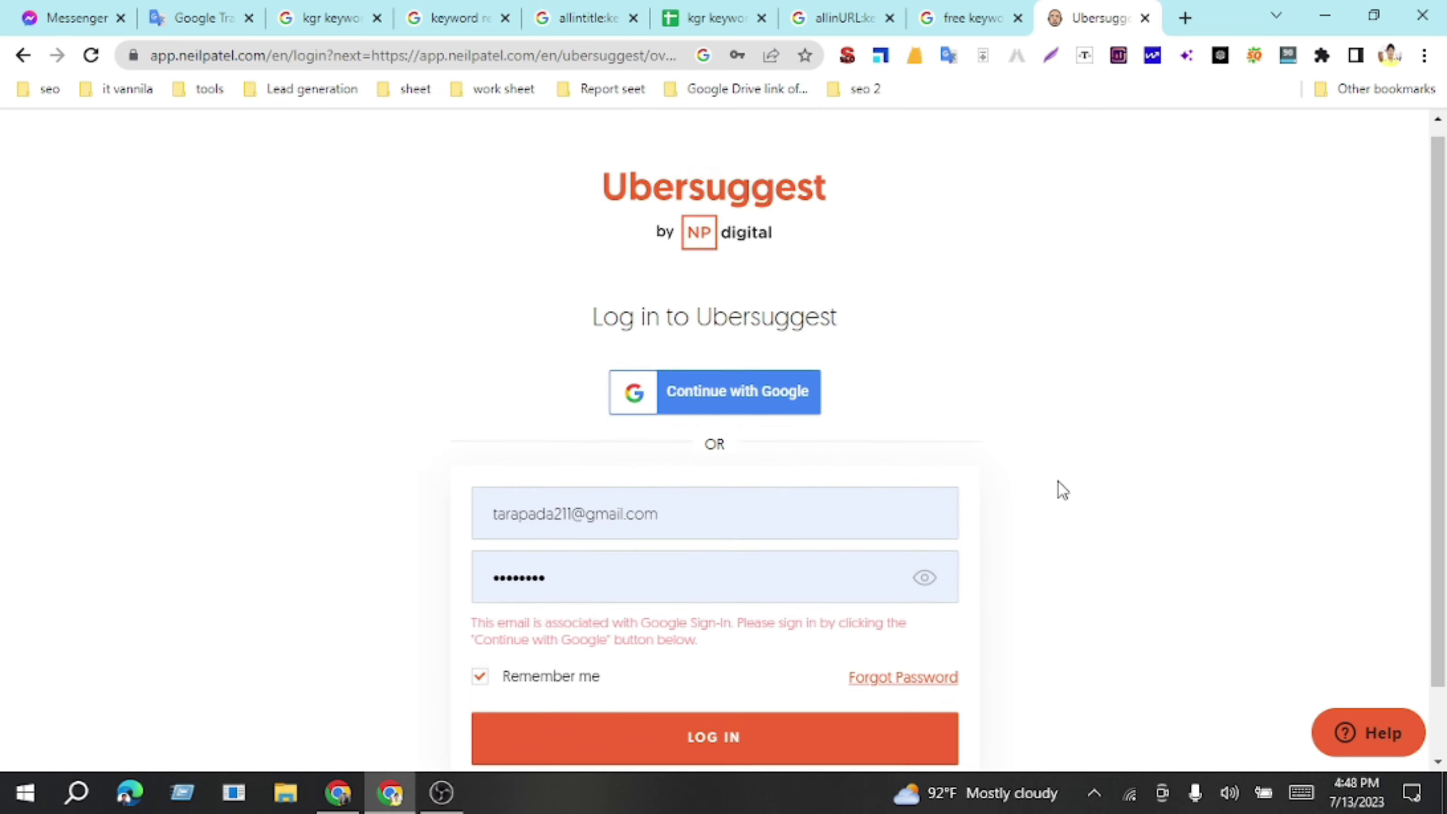
scroll(1063, 490, "down", 2)
scroll(1063, 490, "up", 2)
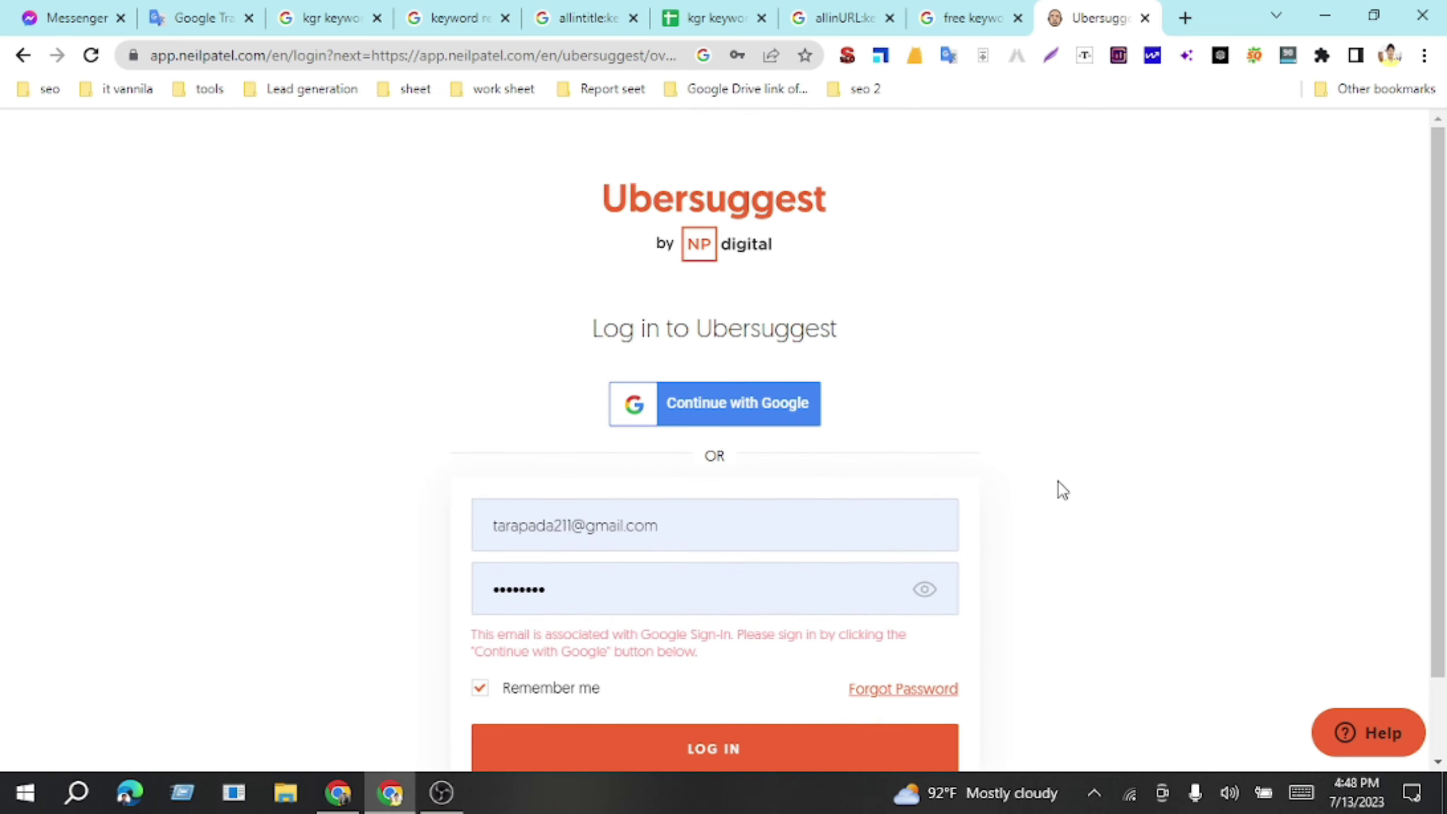
Step: Return to the keyword overview for "online digital marketing", dismiss the free account pop-up and examine the search volume and difficulty figures
left_click(23, 55)
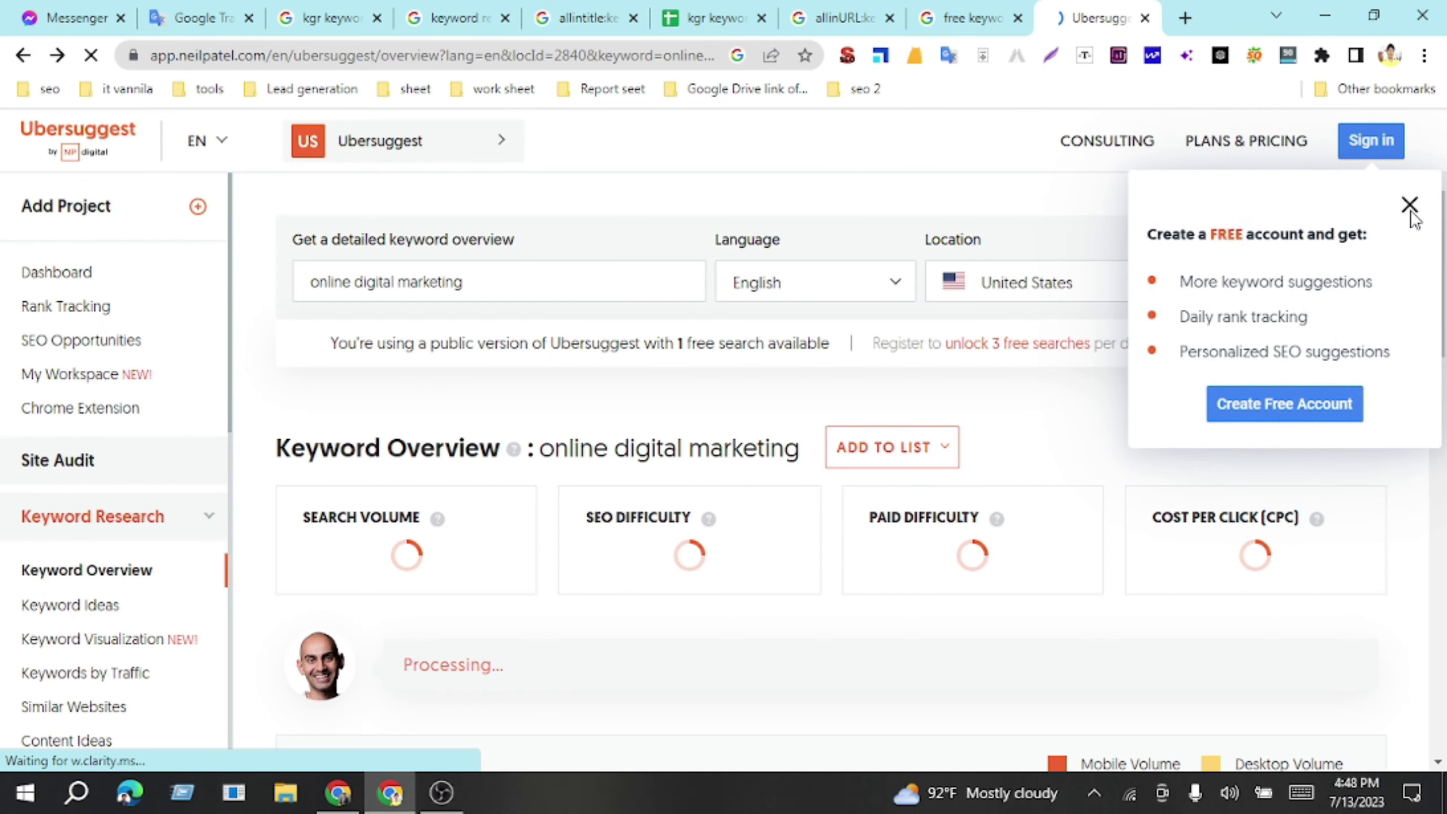
left_click(1409, 205)
scroll(814, 385, "down", 5)
scroll(814, 385, "up", 5)
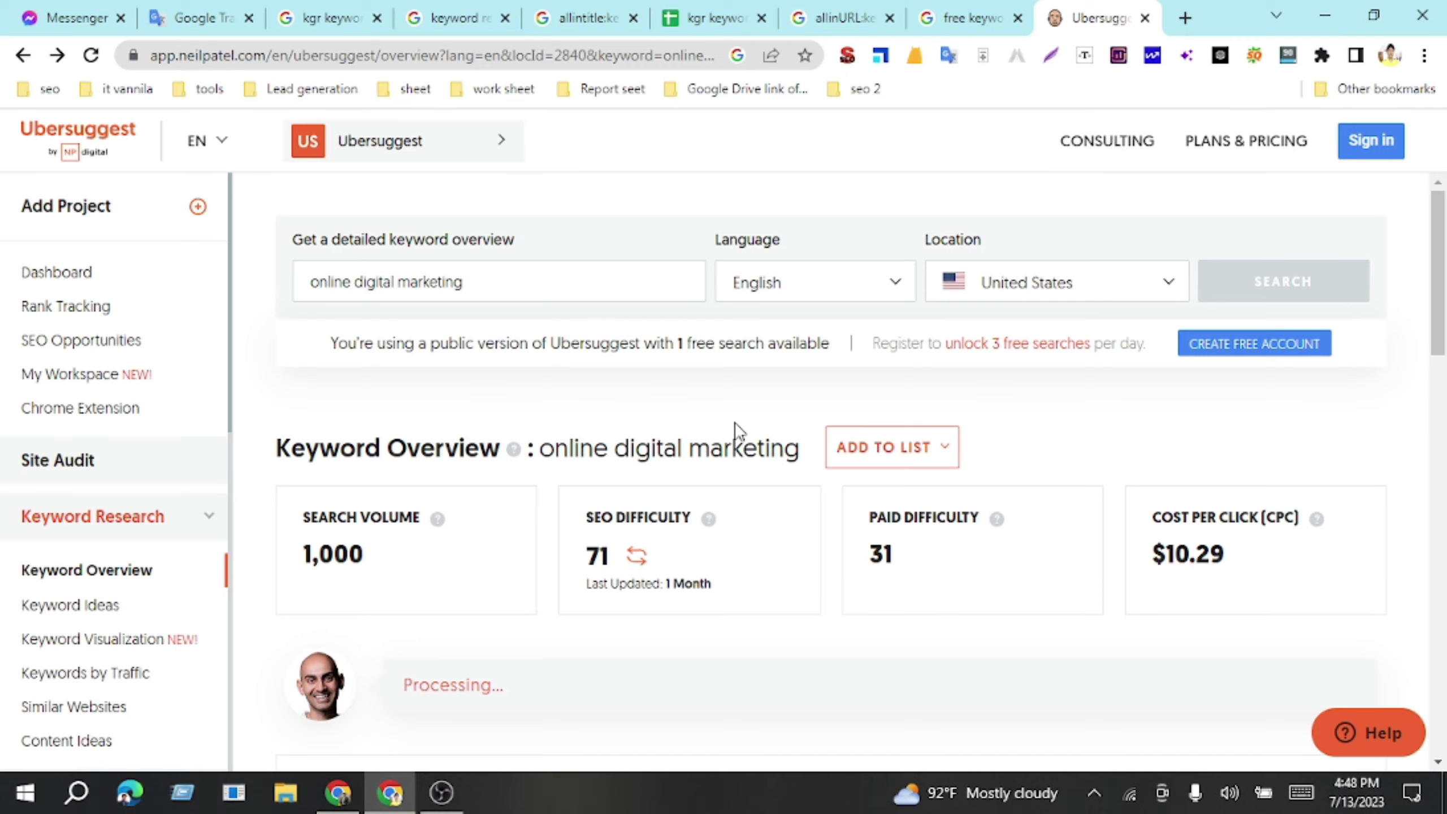
scroll(830, 403, "down", 9)
scroll(830, 403, "up", 5)
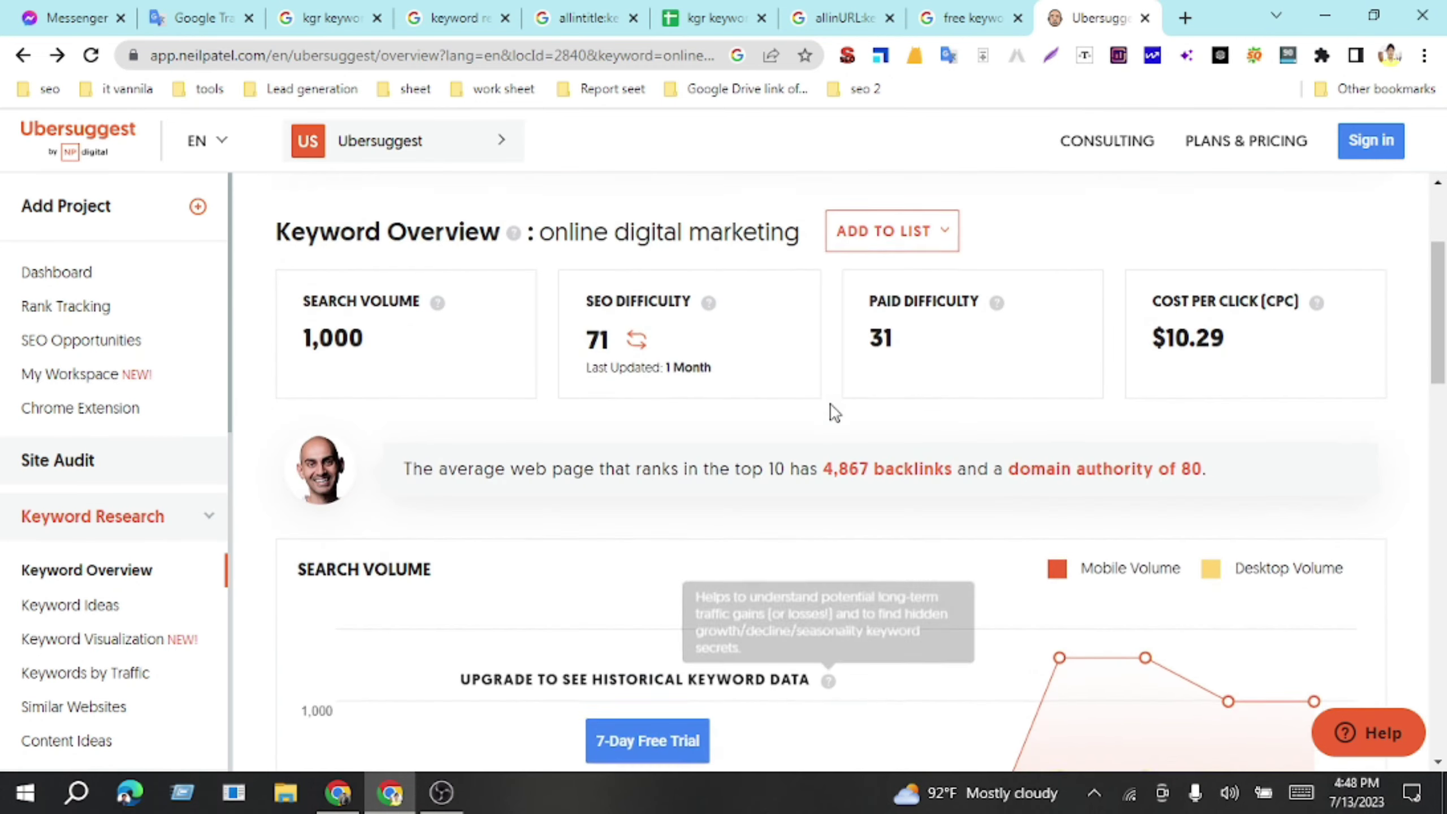
scroll(418, 326, "up", 4)
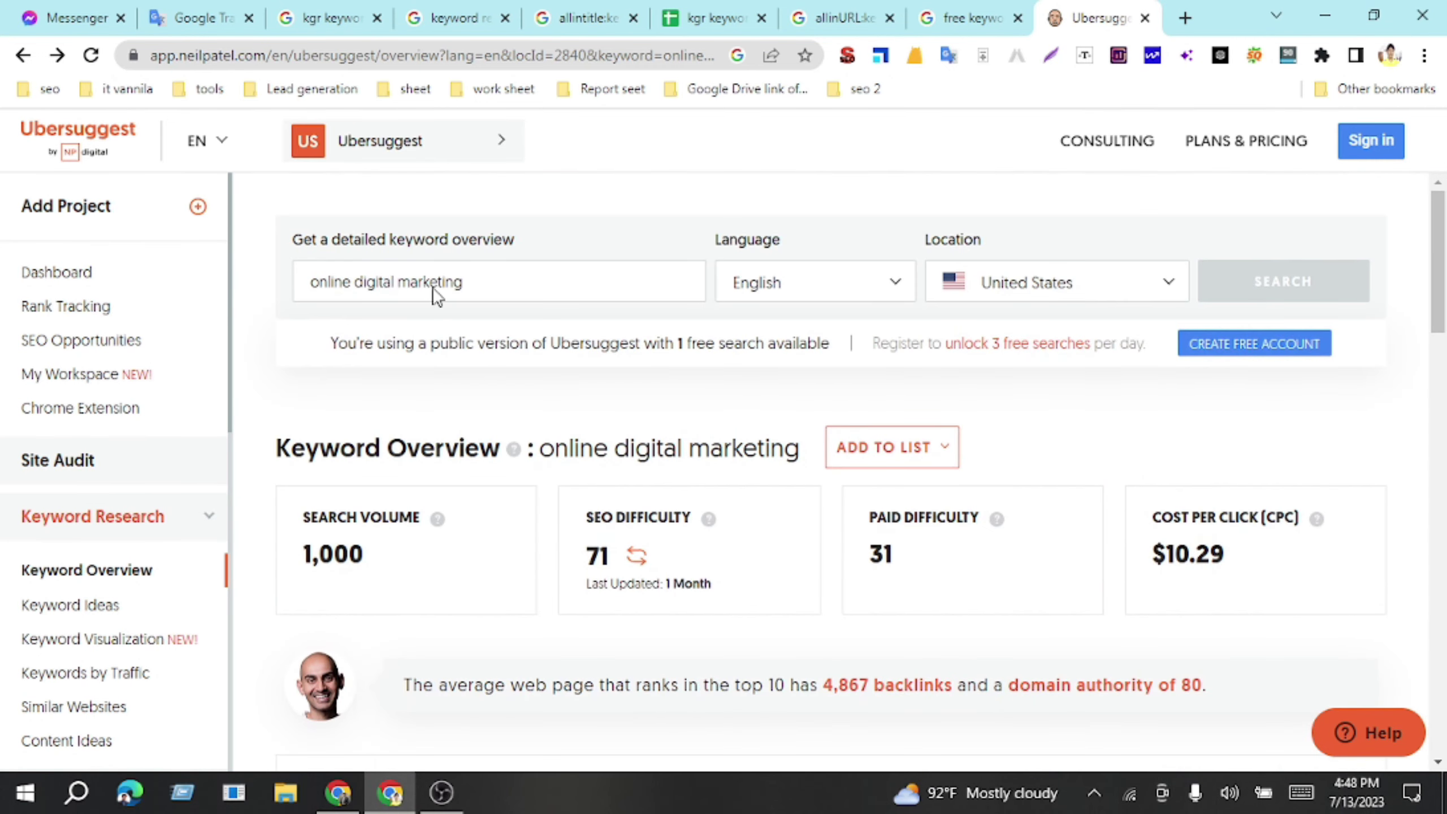
Step: Copy the keyword "online digital marketing" from Ubersuggest into A3 of the kgr keyword research sheet and enter its search volume 1000 in B3
left_click_drag(467, 292, 258, 301)
key("ctrl+c")
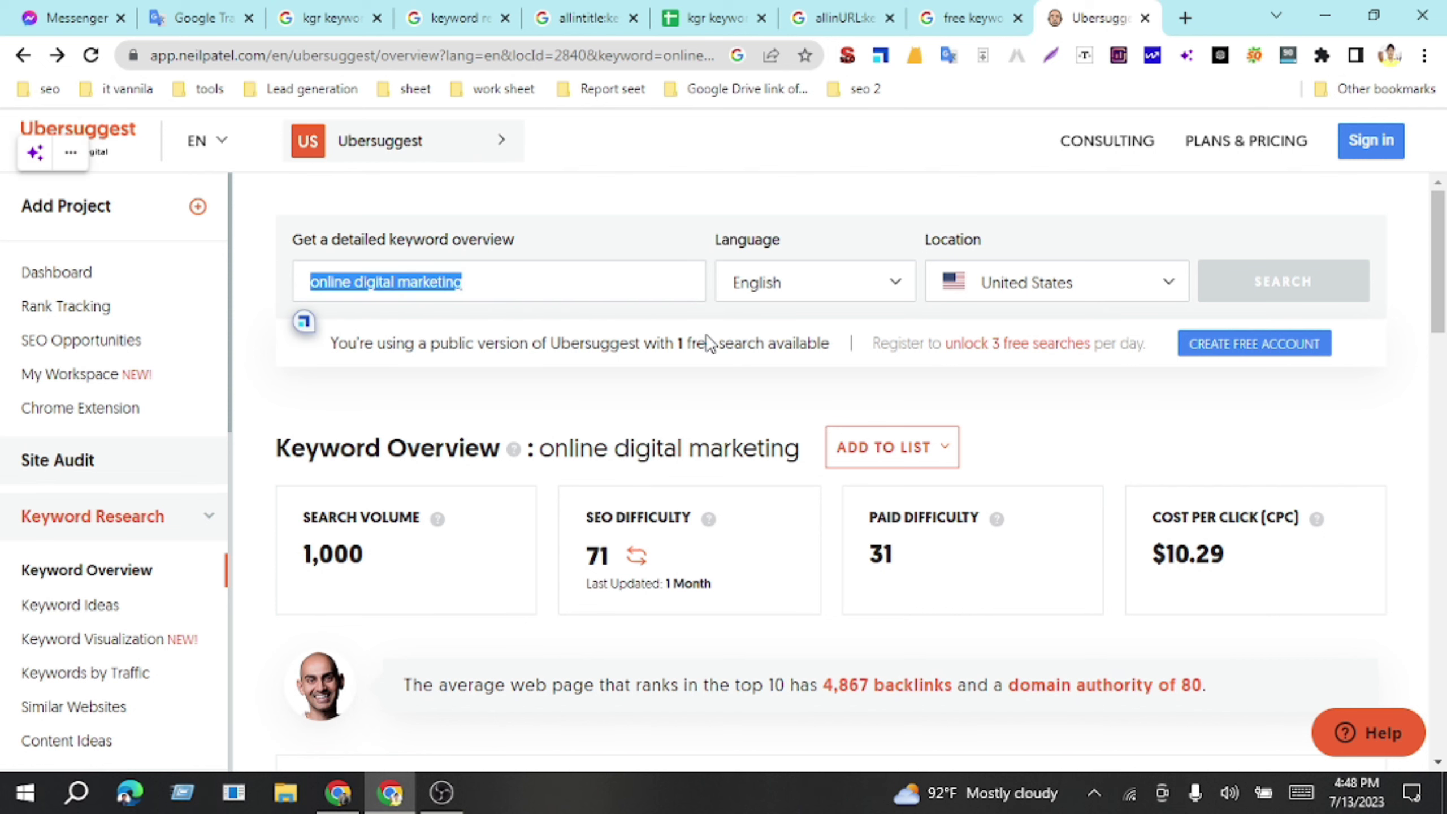
scroll(570, 410, "down", 2)
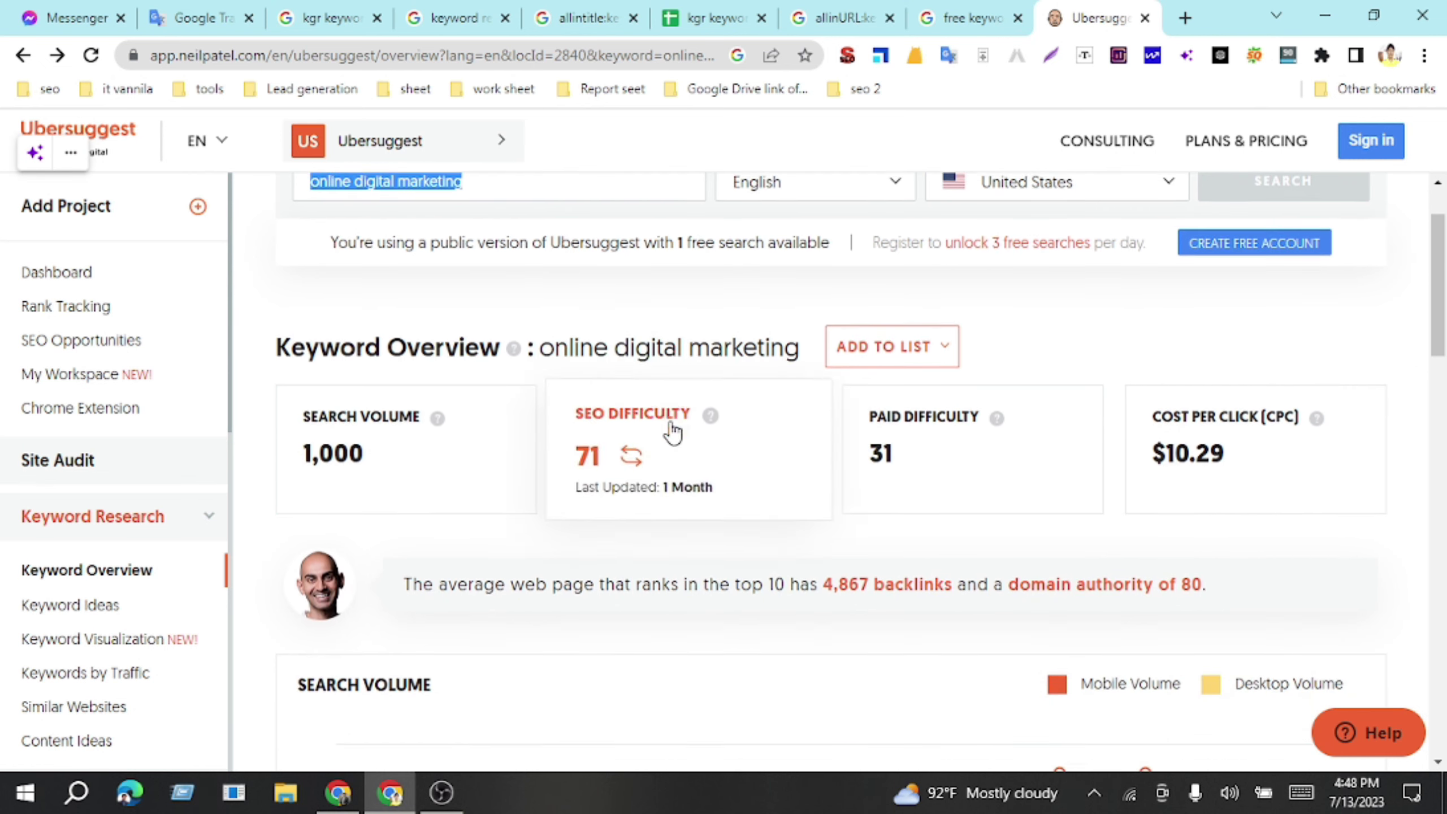
left_click(345, 454)
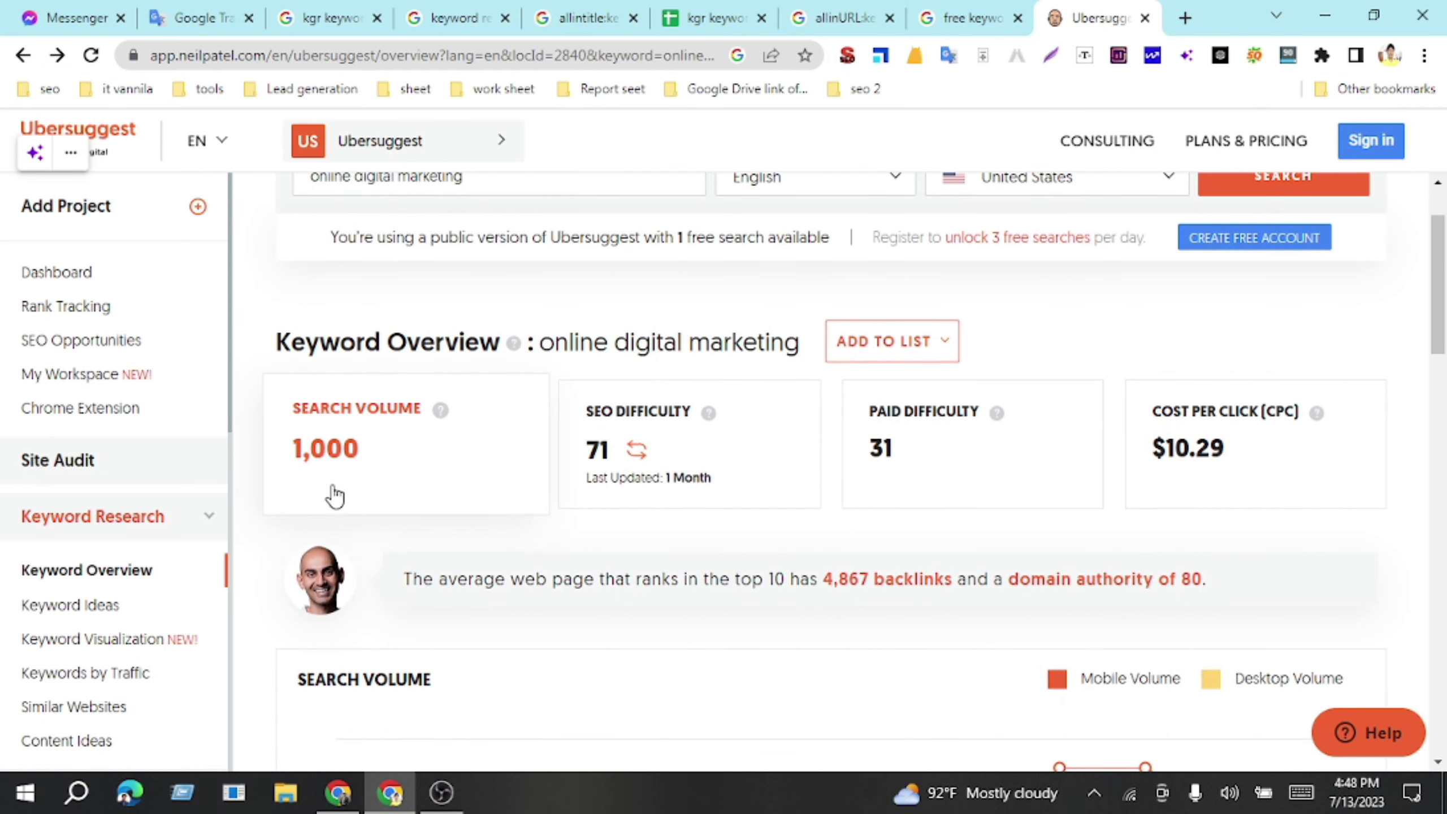
left_click(712, 17)
left_click(194, 356)
key("ctrl+v")
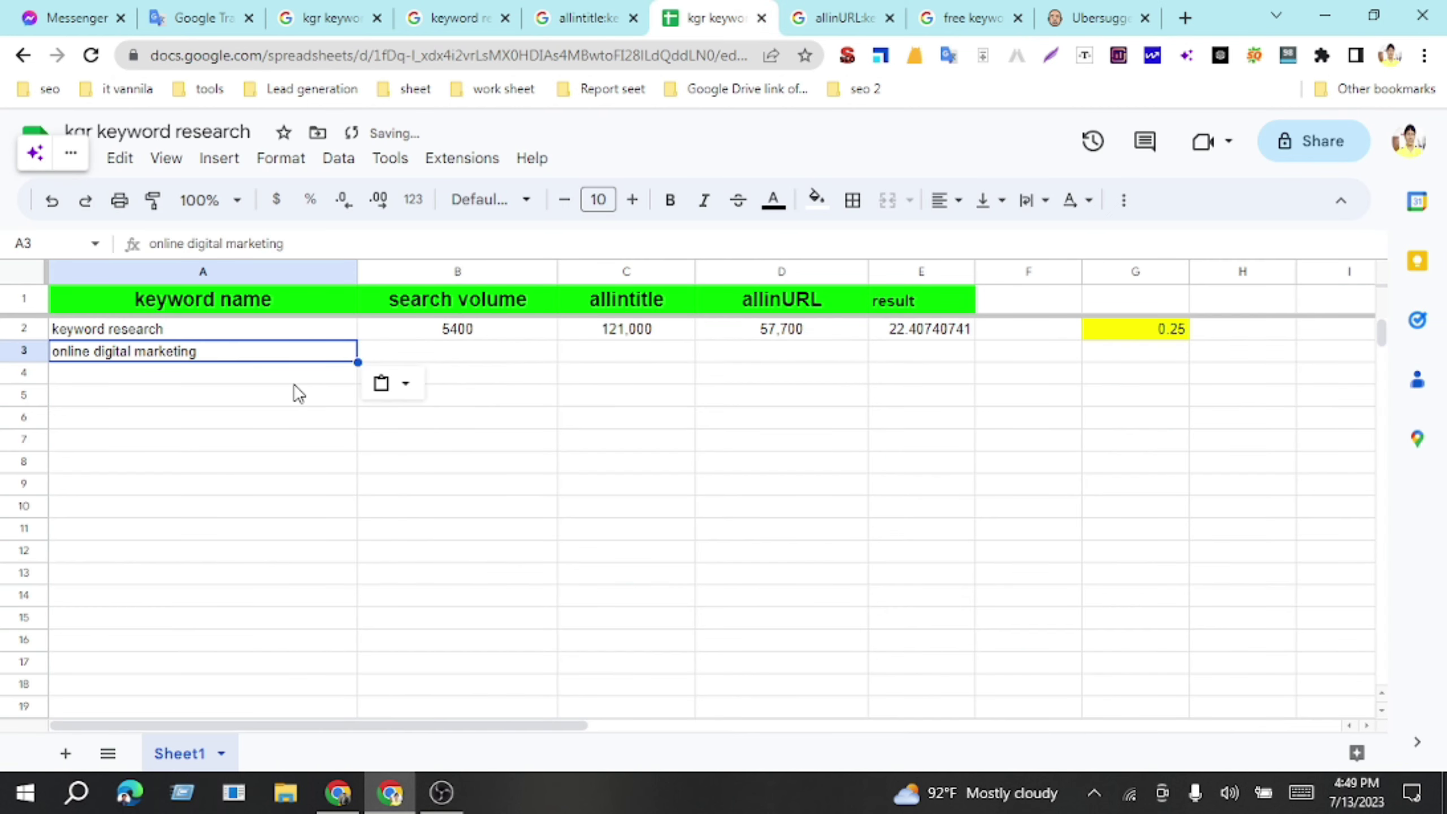
left_click(453, 358)
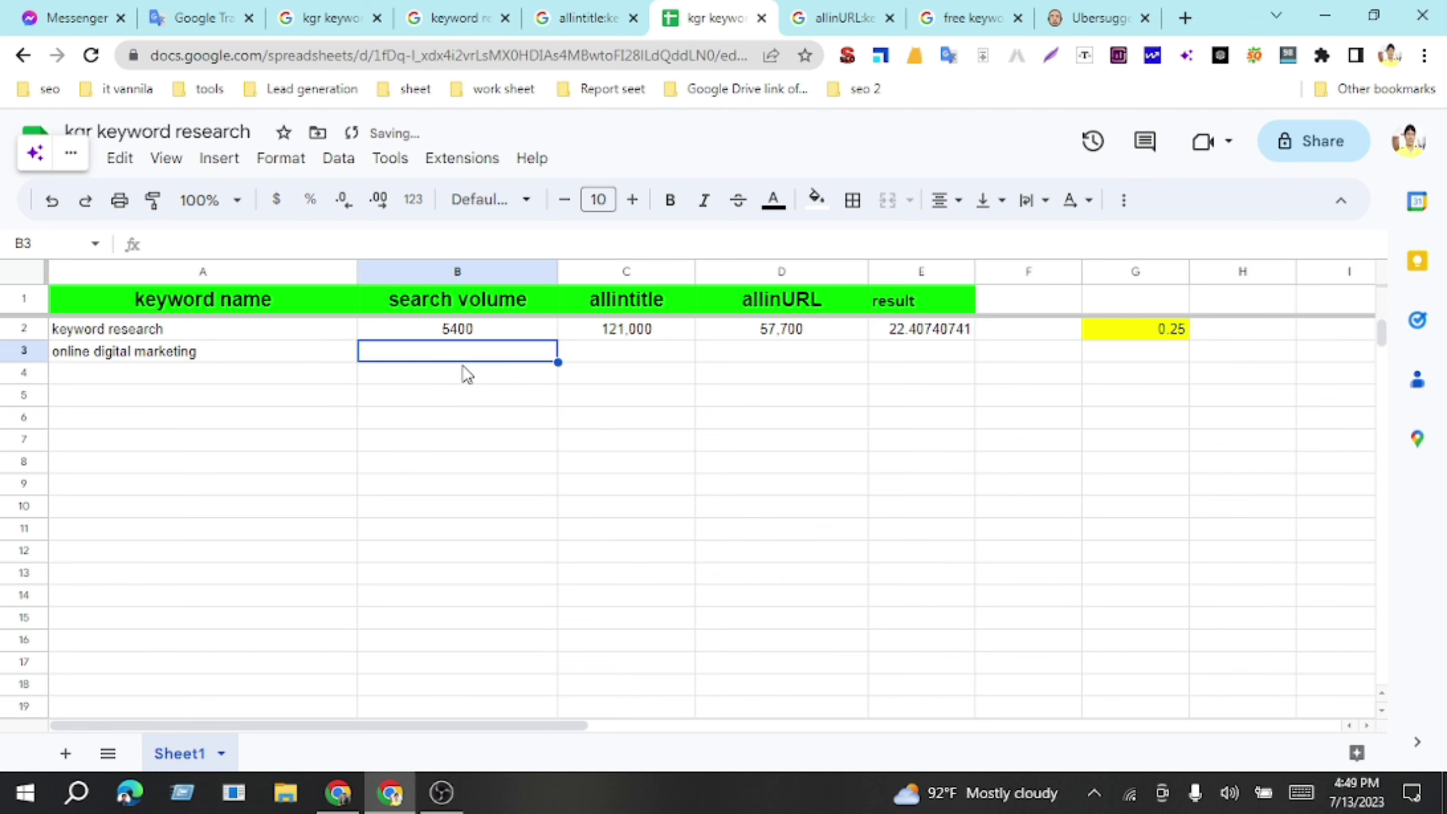
type("1000")
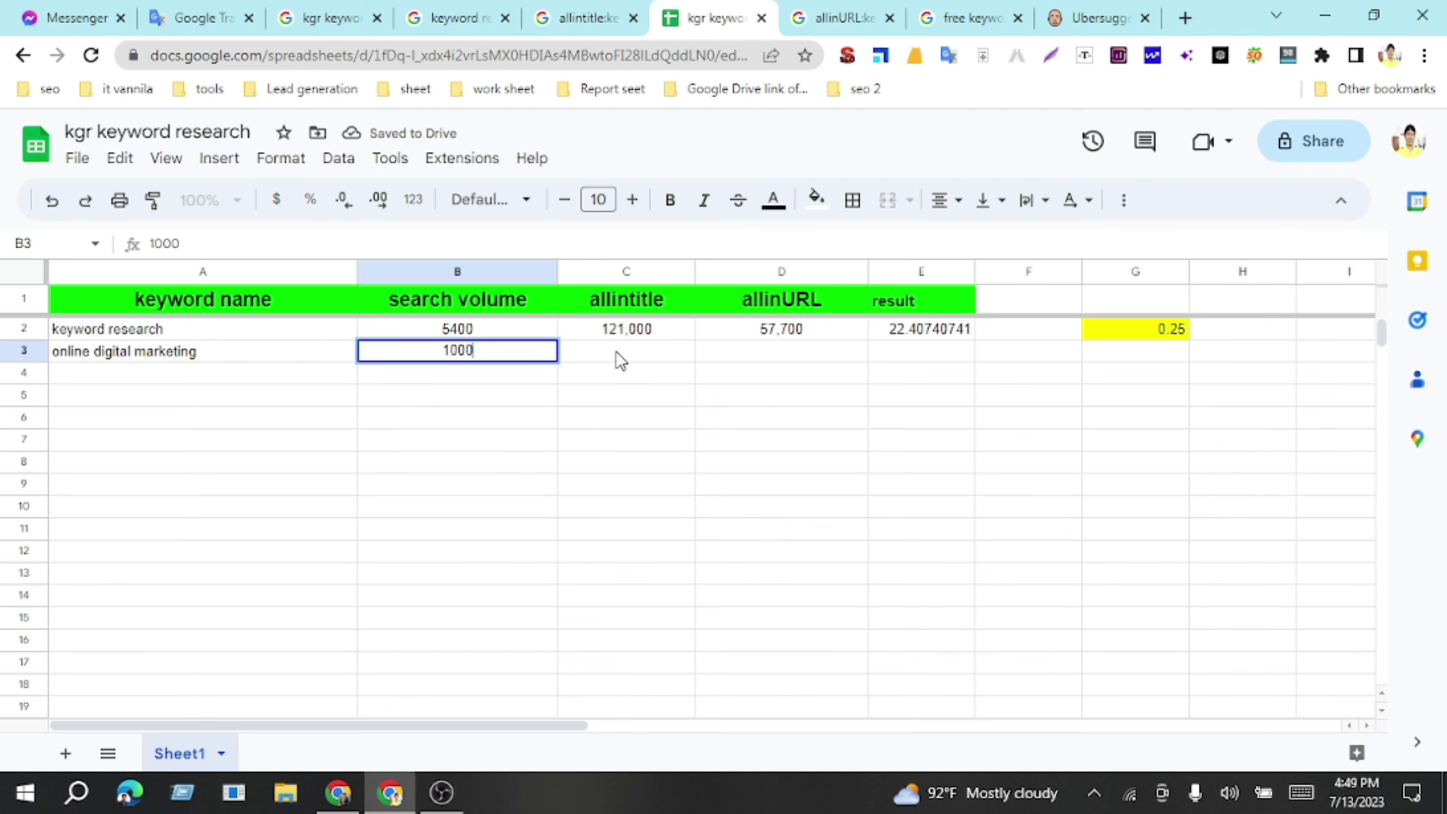
Step: Select C3 for the allintitle count and search Google for "allintitle:online digital marketing" in the existing allintitle tab
left_click(615, 351)
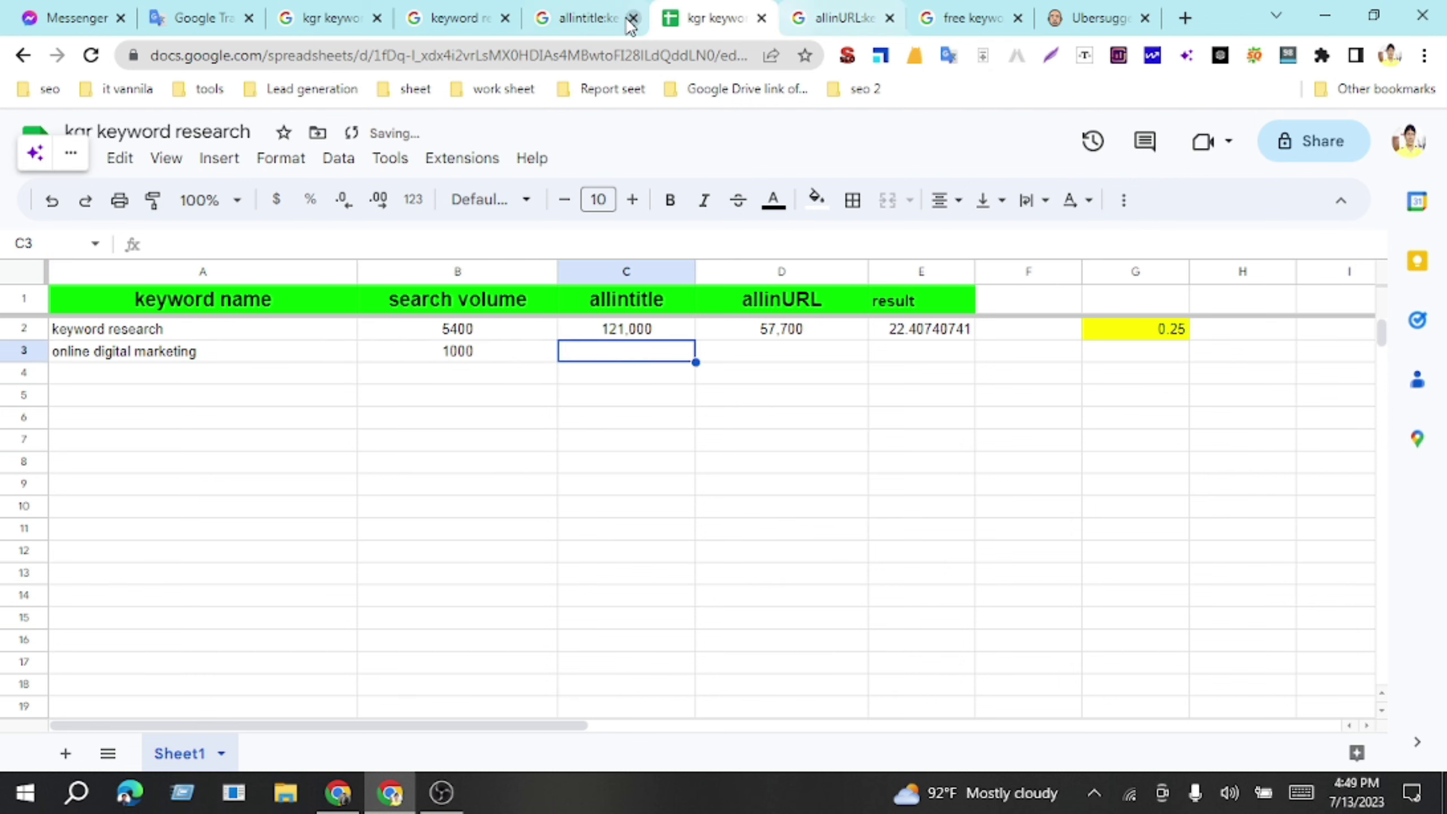
left_click(583, 20)
left_click_drag(261, 165, 475, 153)
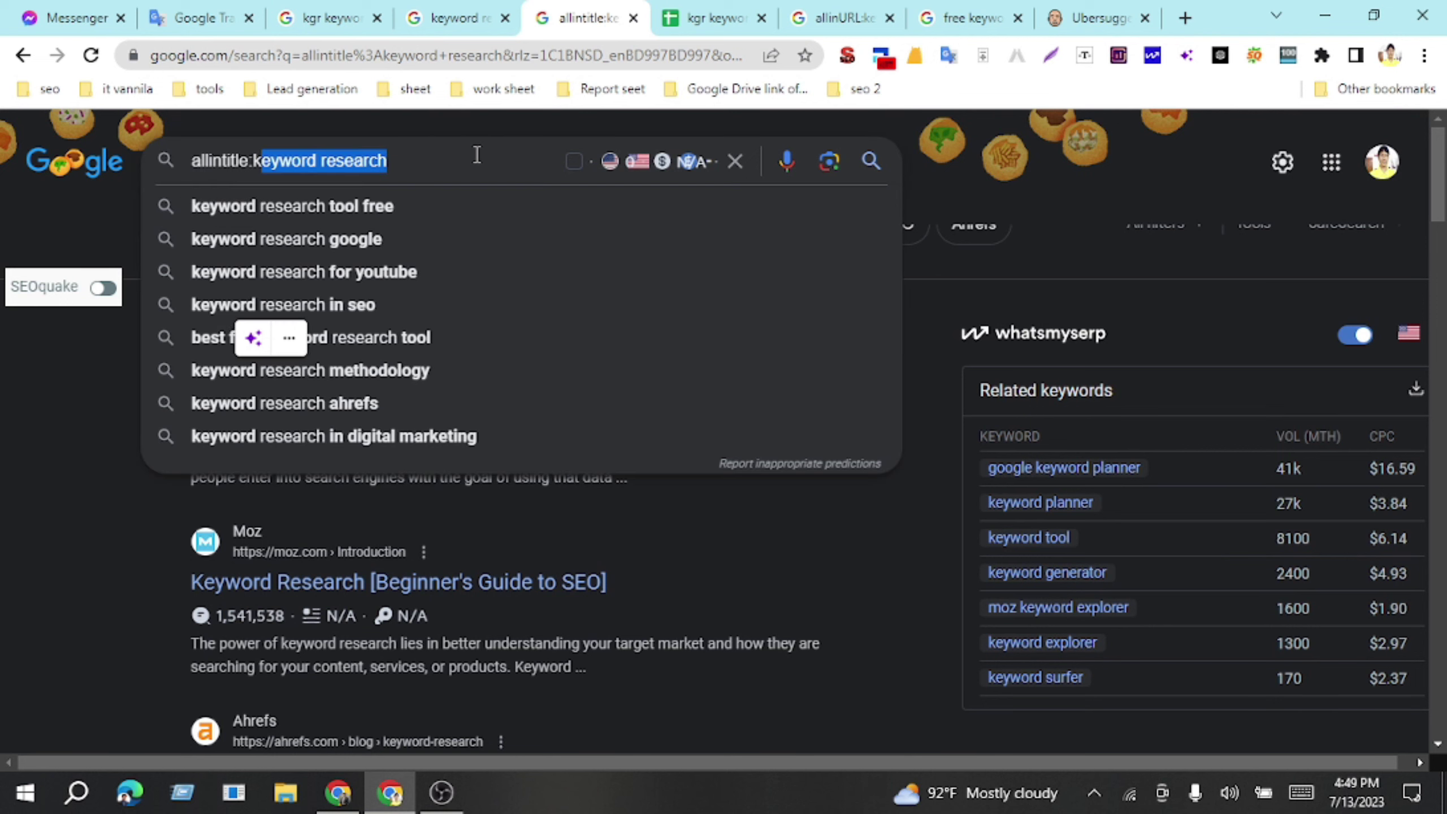
key("BackSpace")
type("online digital marketing")
key("Return")
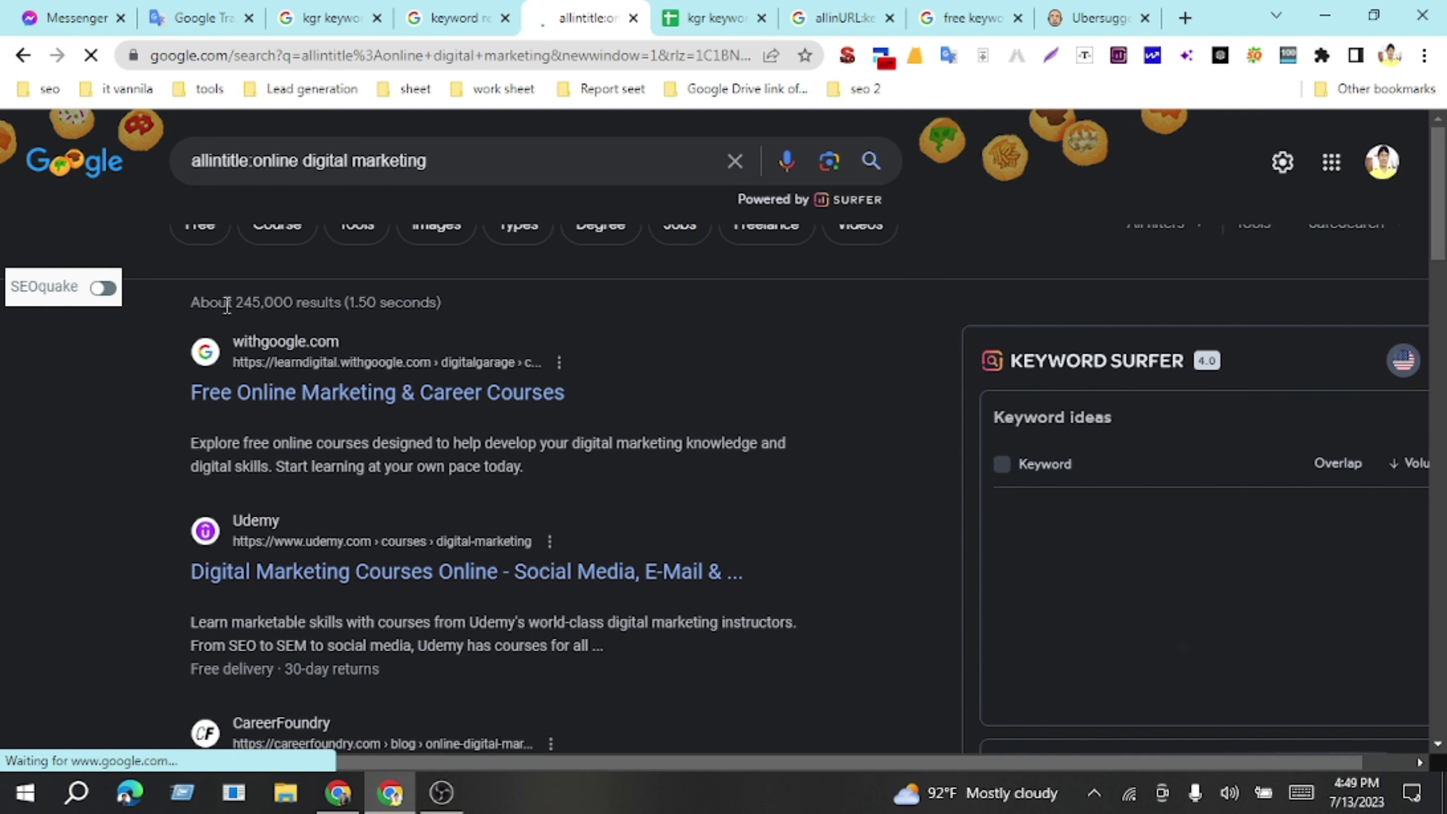
Step: Copy the result count 245,000 from the allintitle search into C3 of the kgr keyword research sheet
left_click_drag(236, 302, 294, 311)
key("ctrl+c")
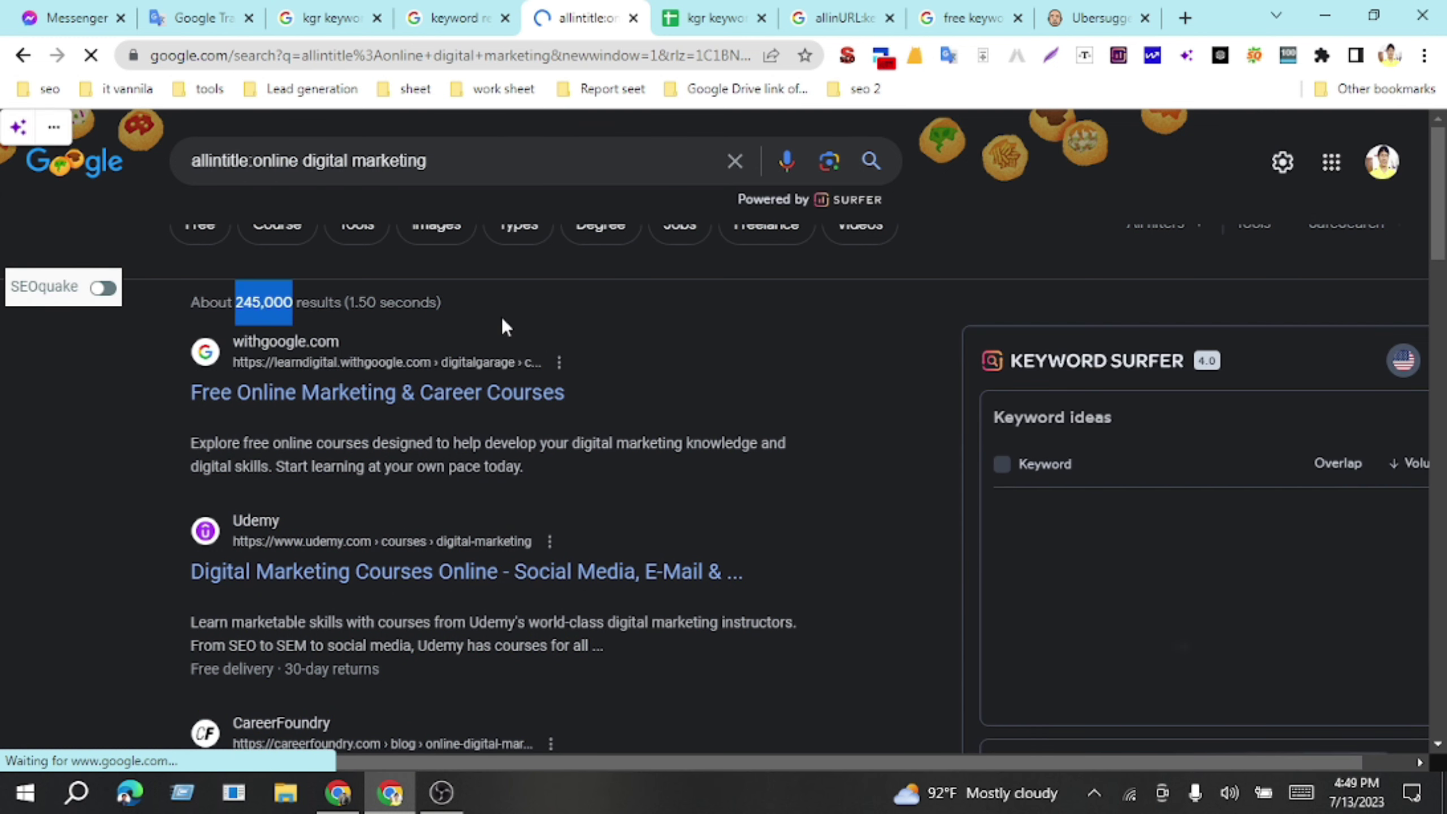
left_click(712, 17)
key("ctrl+v")
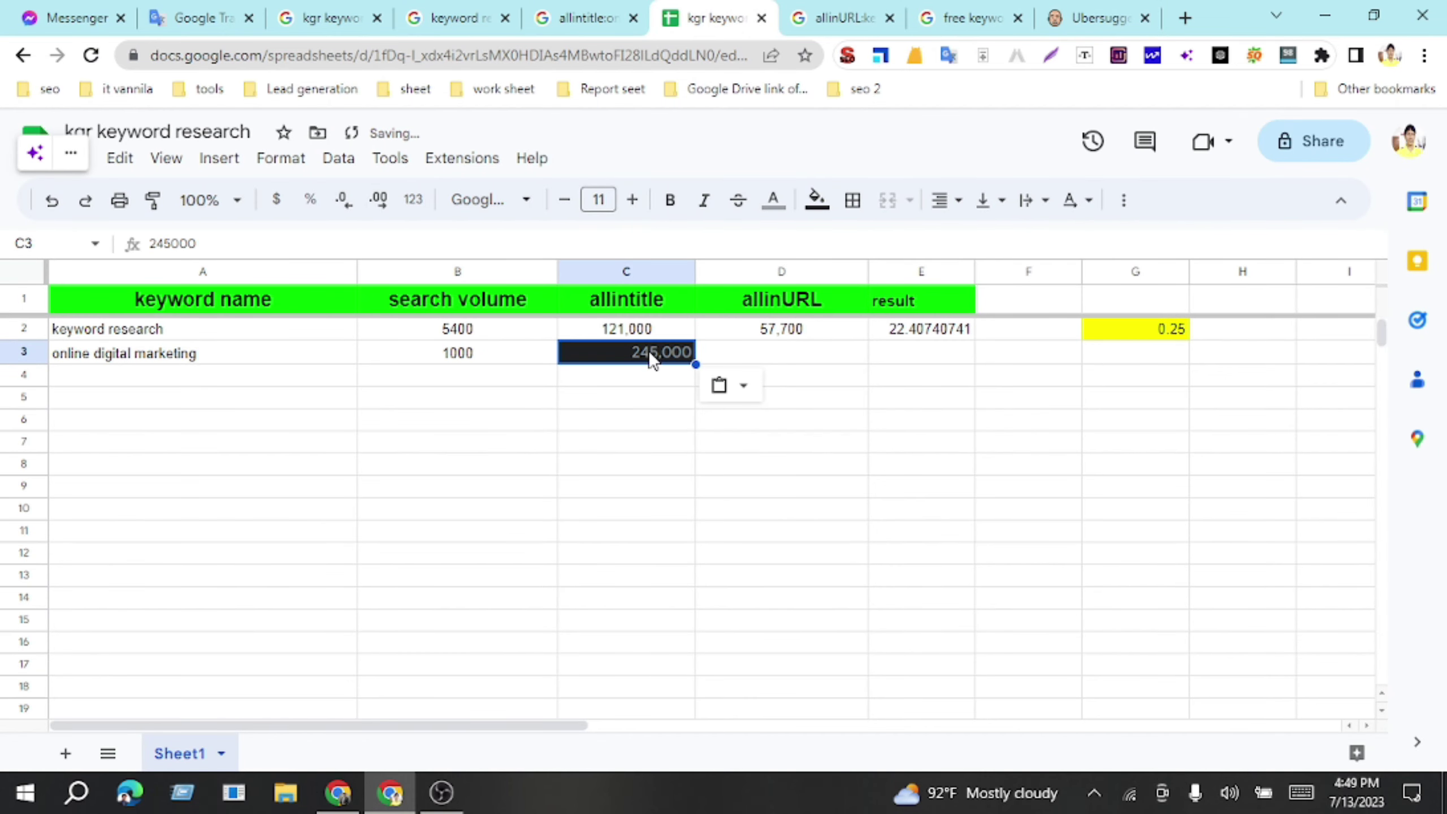
Step: Keep only the value of the 245,000 pasted into C3, without its source formatting
left_click(743, 385)
left_click(757, 424)
left_click(782, 358)
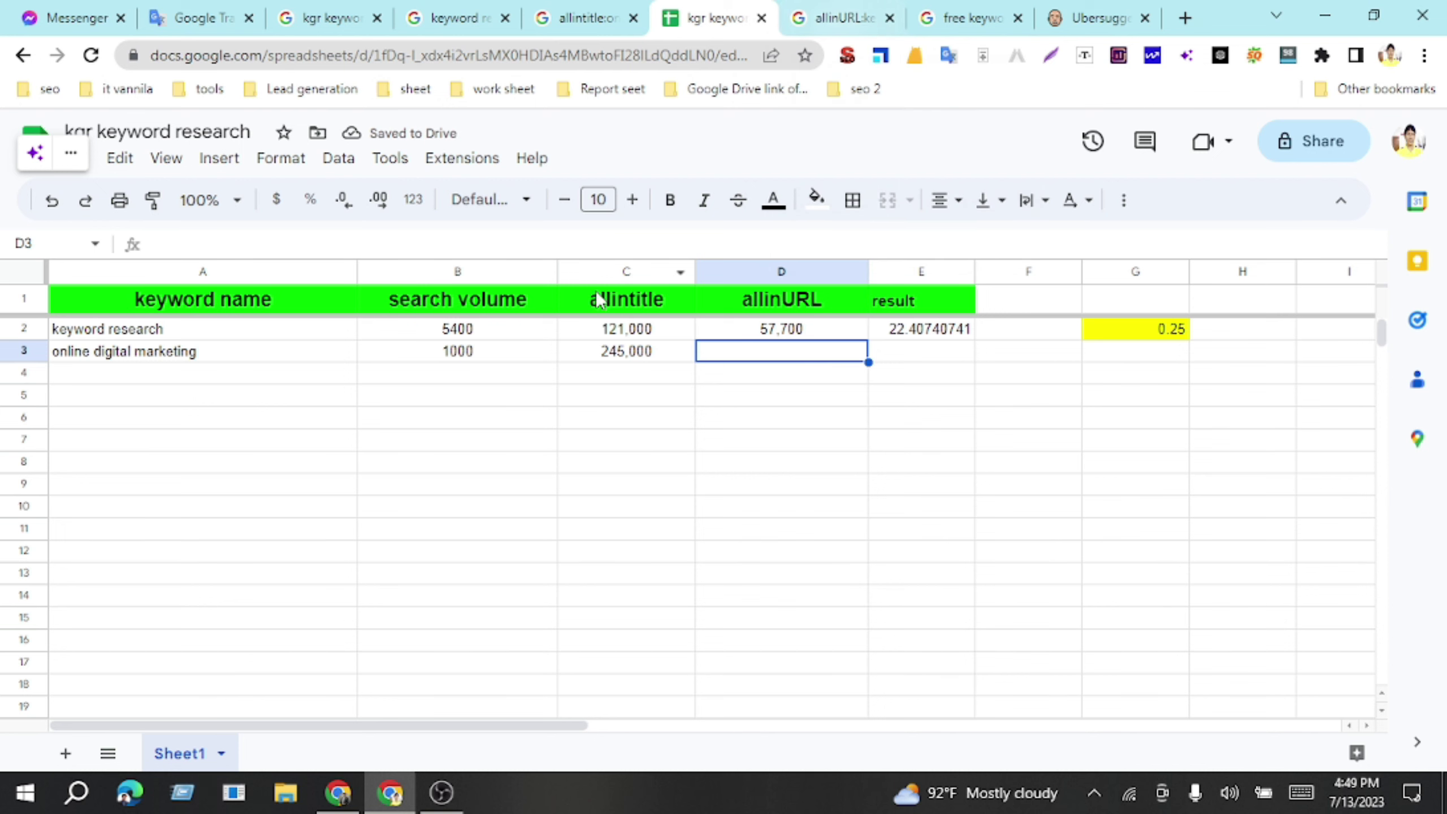
Step: Copy the keyword from A3 and search Google for "allinURL:online digital marketing" in the existing allinURL tab
left_click(220, 358)
key("ctrl+c")
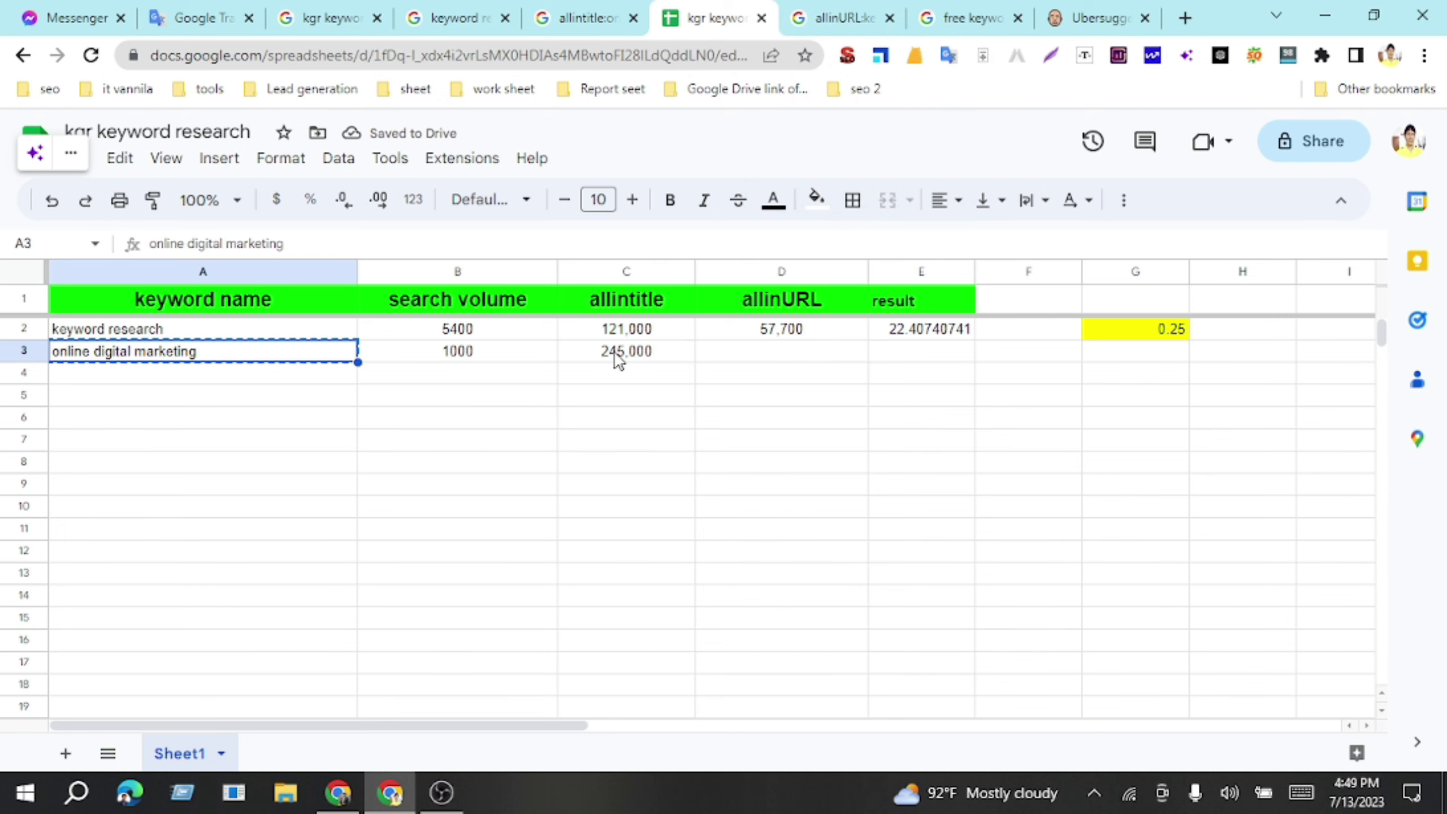
left_click(838, 20)
left_click_drag(262, 160, 449, 160)
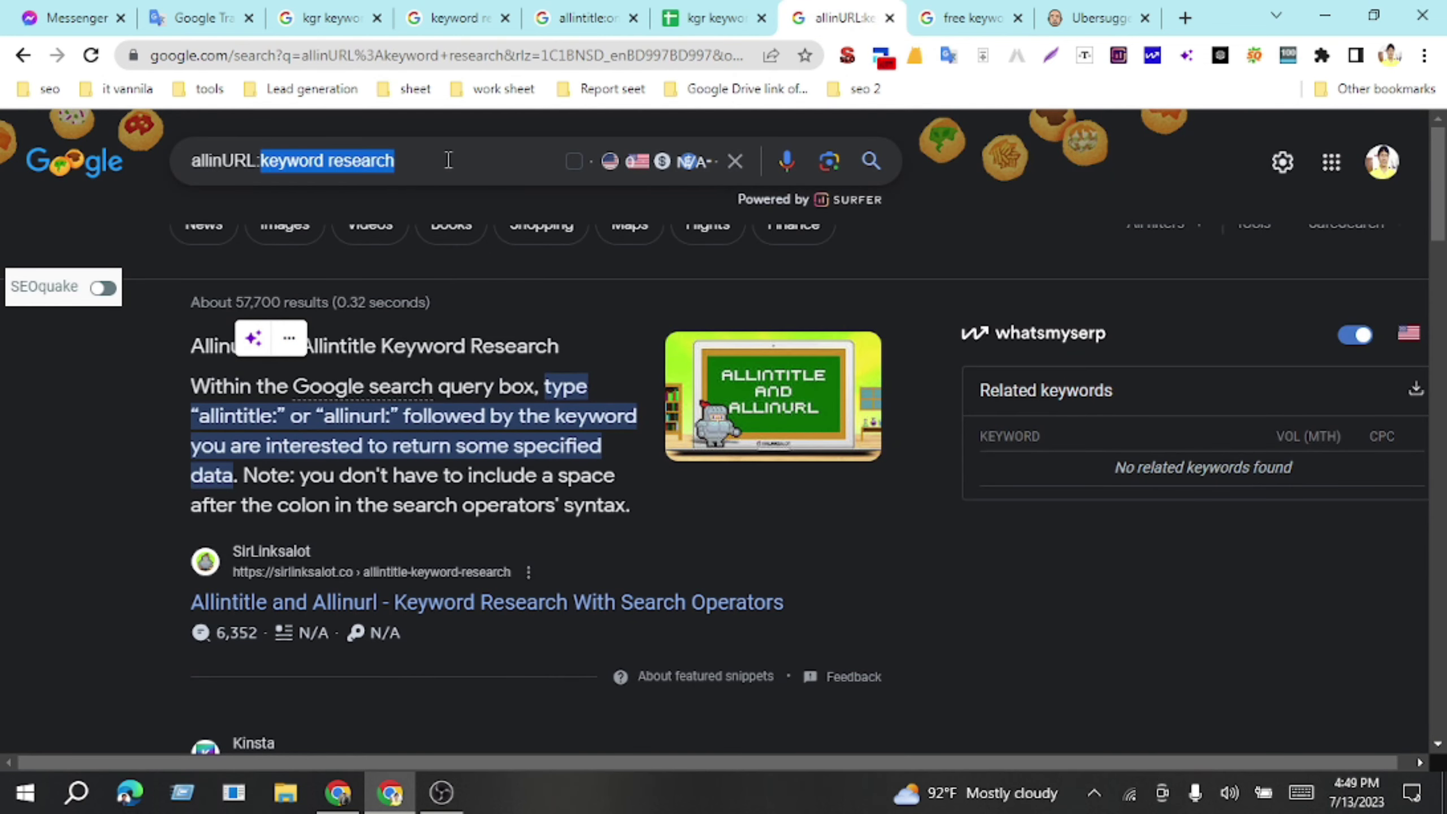
key("ctrl+v")
key("Return")
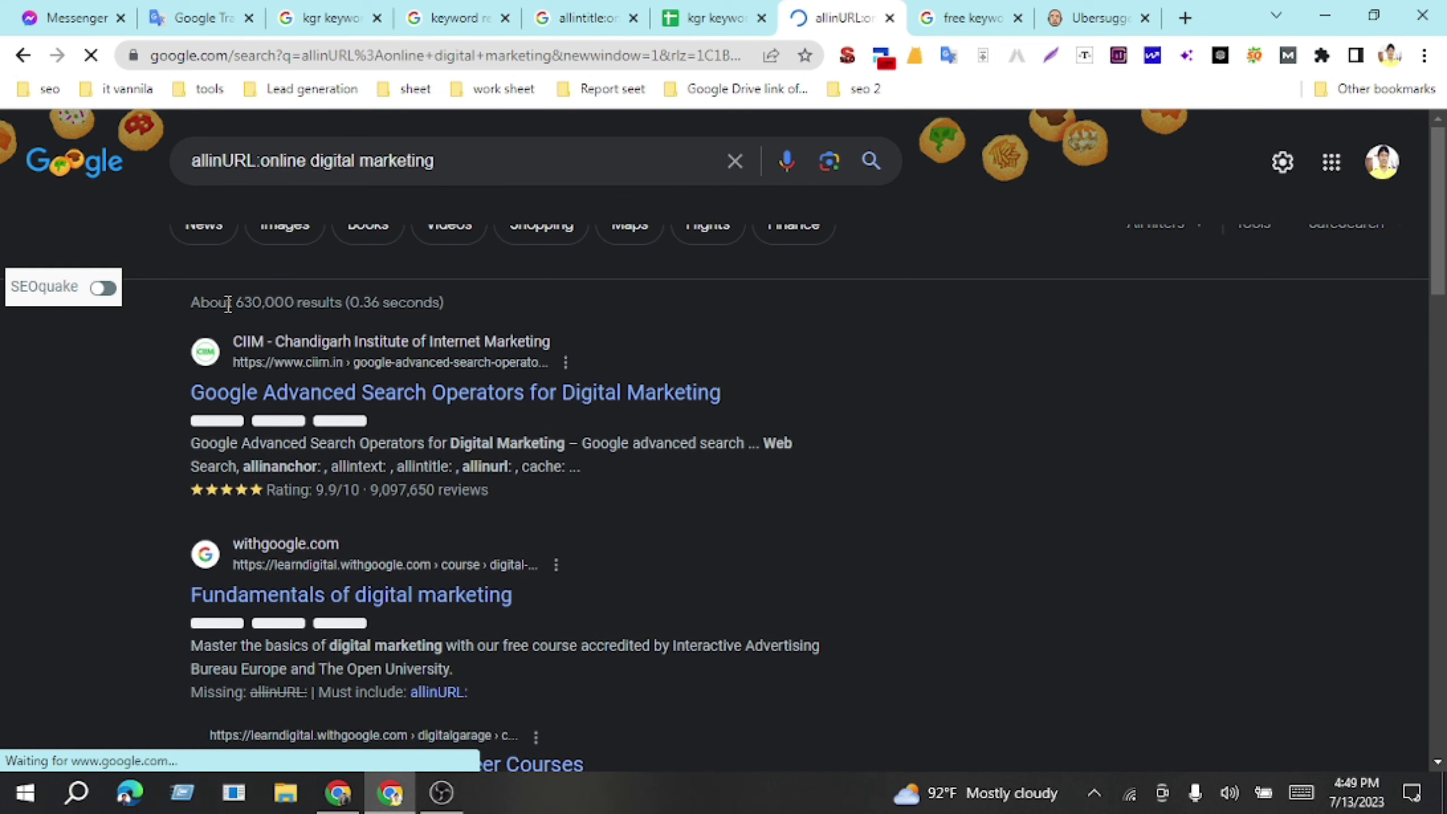
Step: Copy the result count 630,000 from the allinURL search into D3 of the kgr keyword research sheet as a plain value
left_click_drag(236, 301, 300, 296)
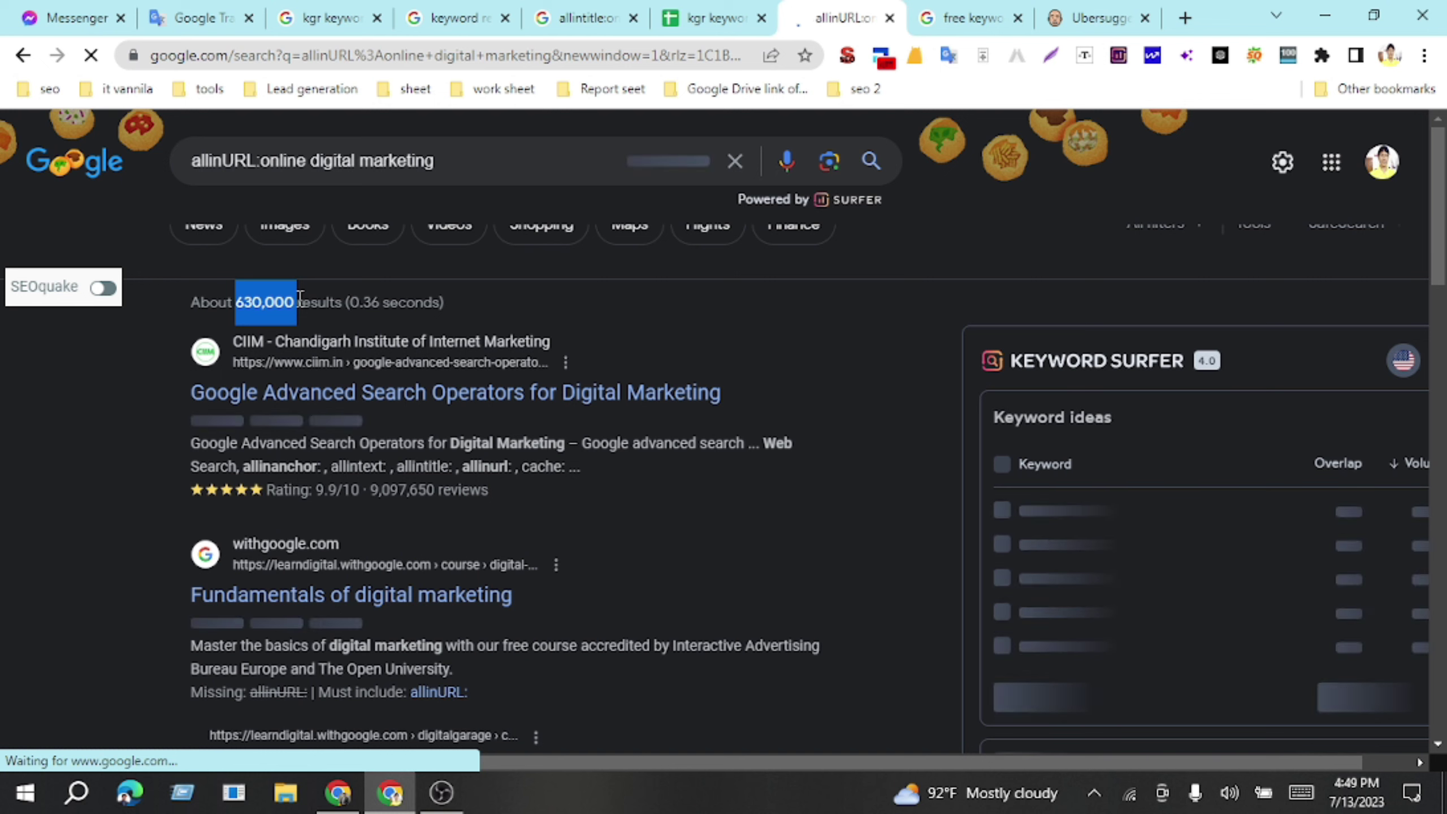
left_click(724, 16)
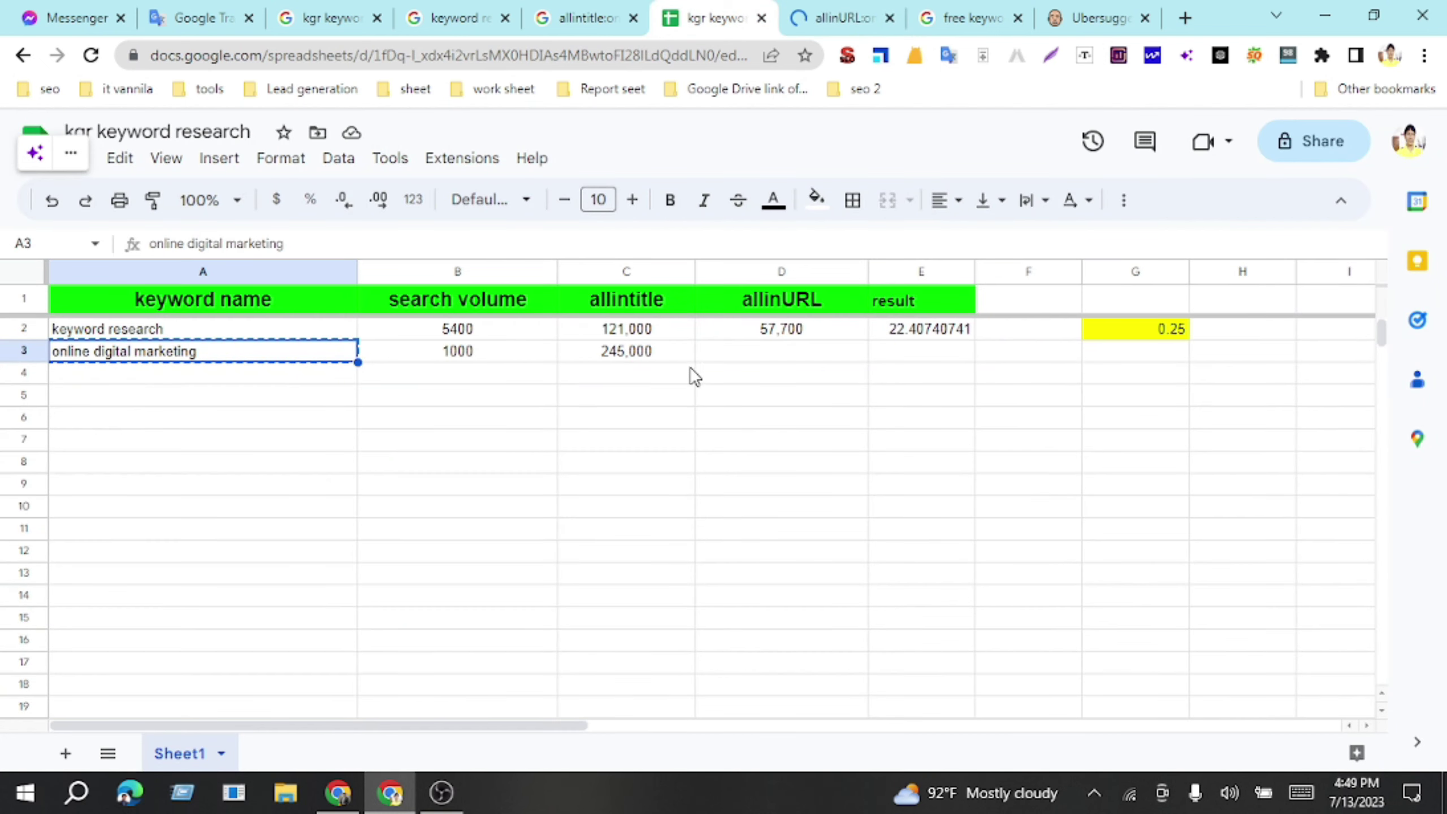
left_click(733, 359)
key("ctrl+v")
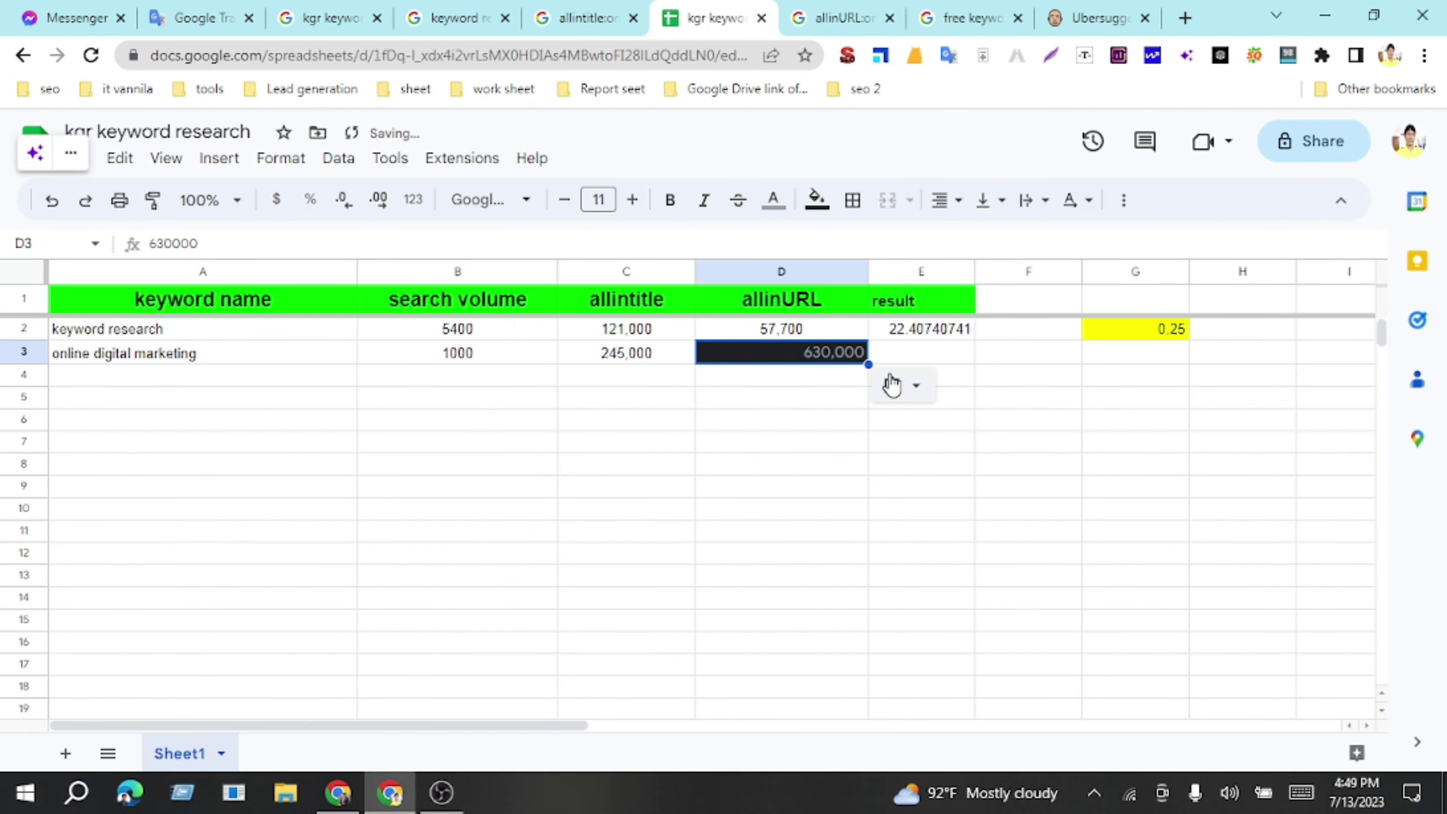
left_click(899, 384)
left_click(941, 426)
left_click(937, 358)
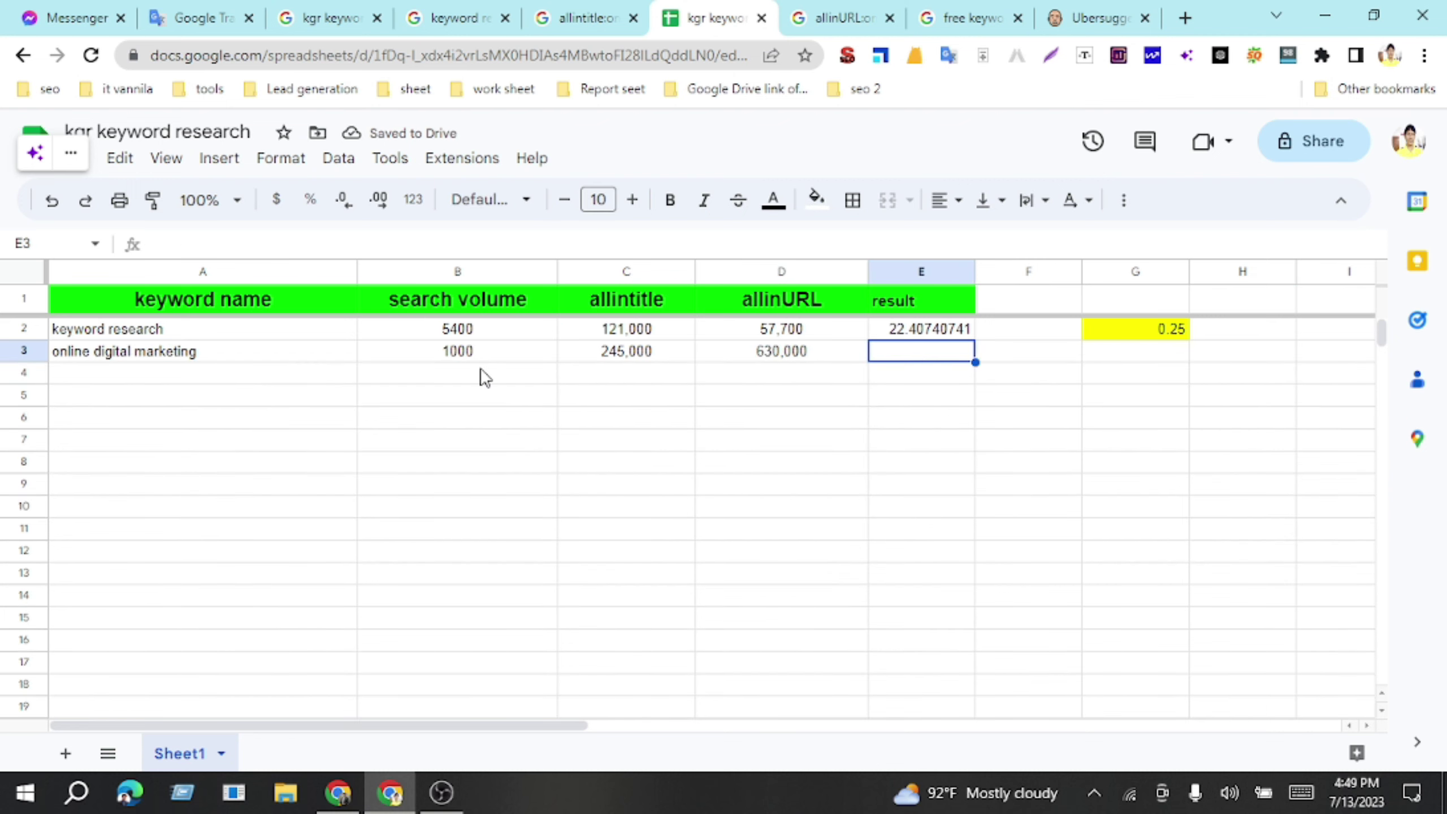
Step: Fill the E2 result formula =C2/B2 down to E3
left_click(948, 335)
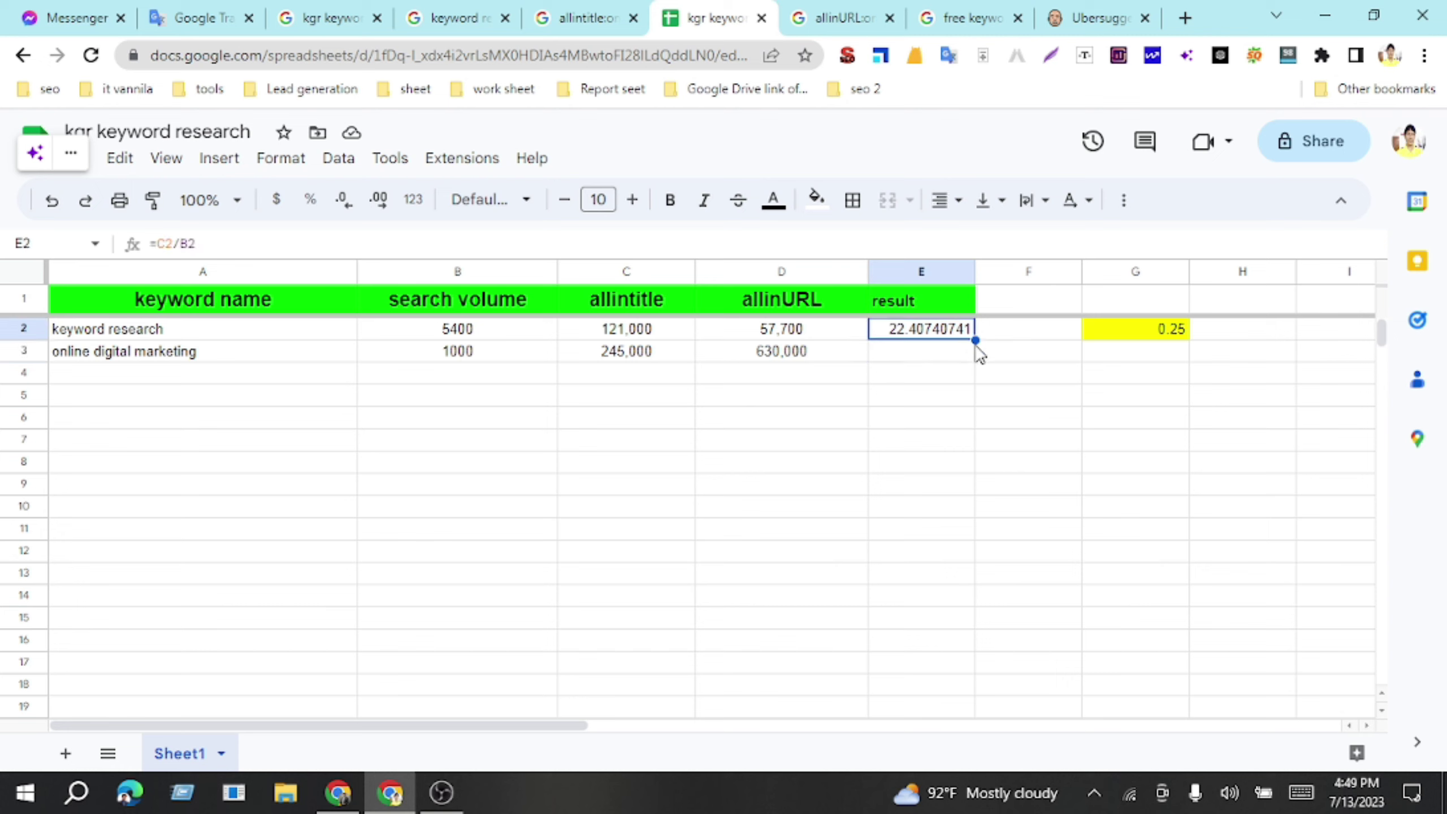
left_click_drag(975, 350, 976, 352)
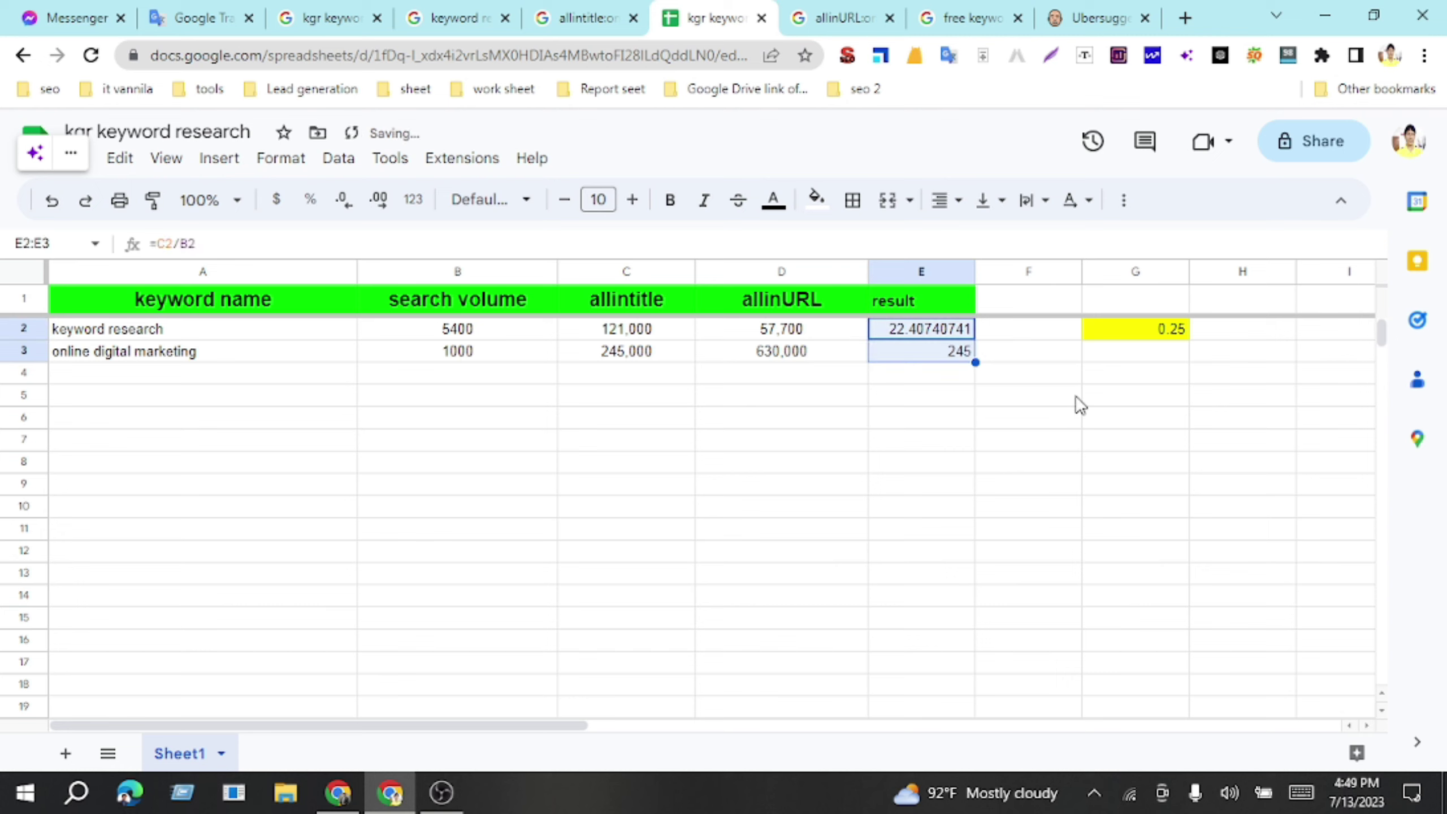
left_click(984, 388)
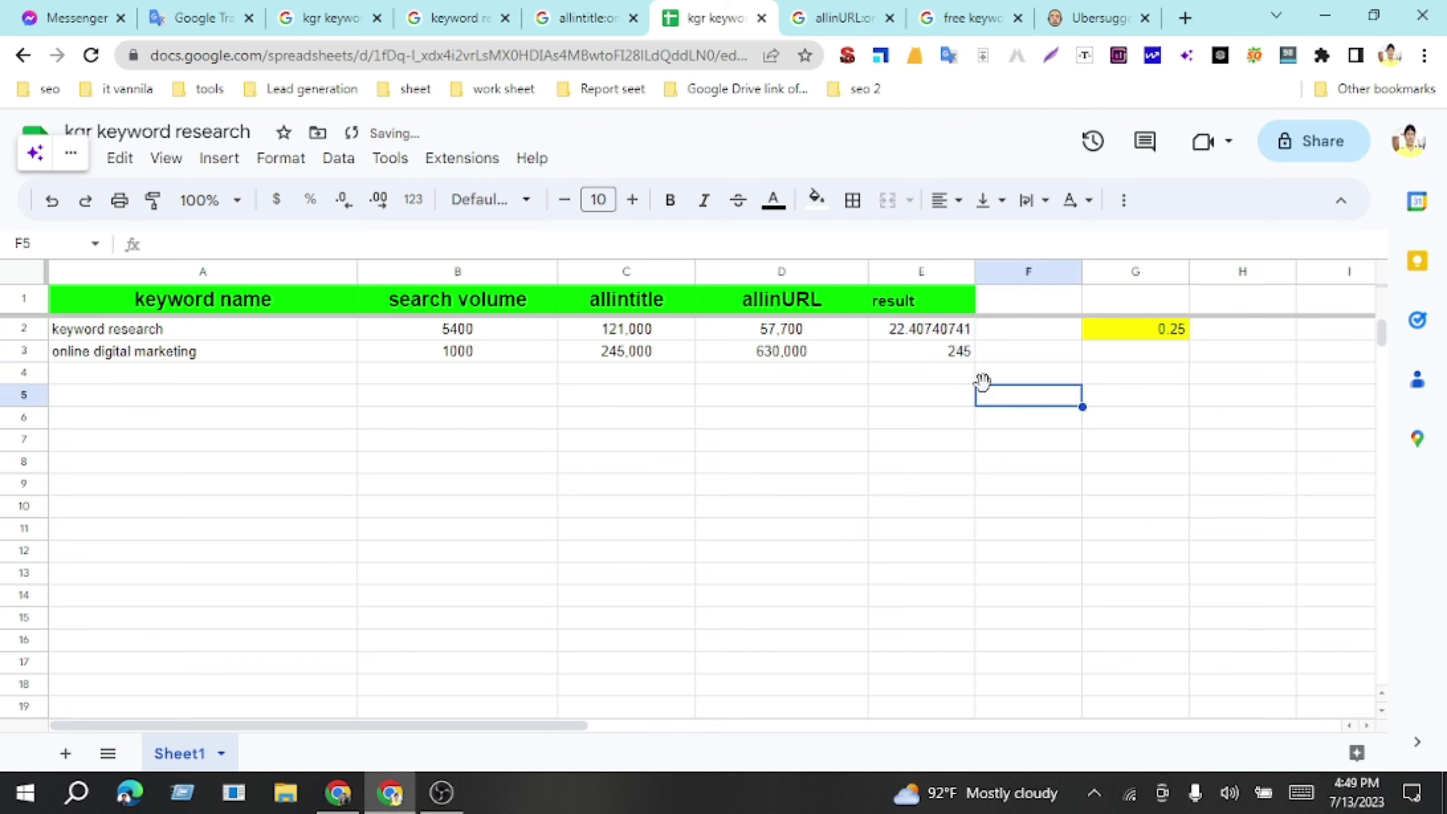
Step: Compare the "online digital marketing" result in E3 with the 0.25 threshold in G2
left_click(959, 354)
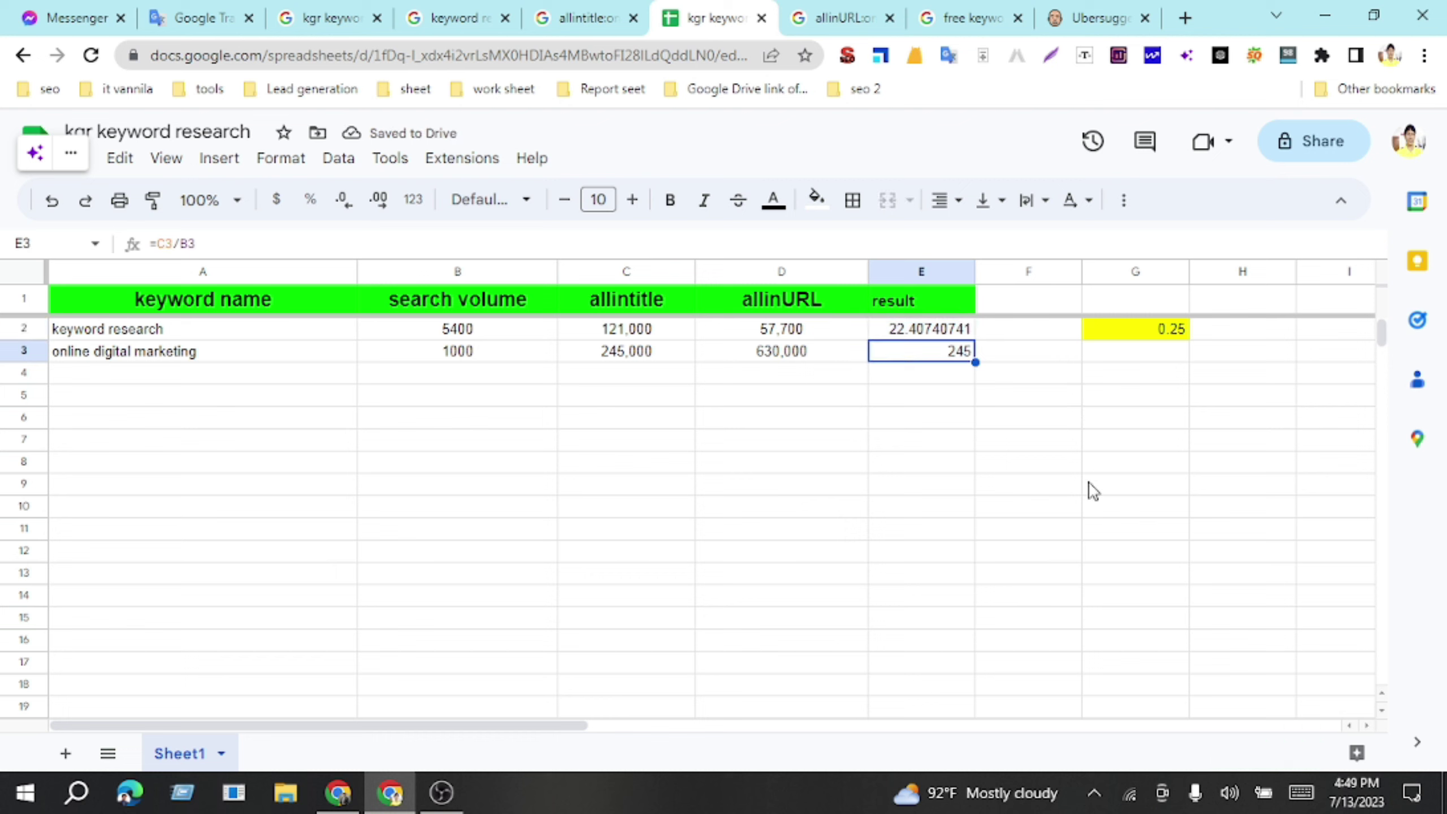
left_click(1177, 337)
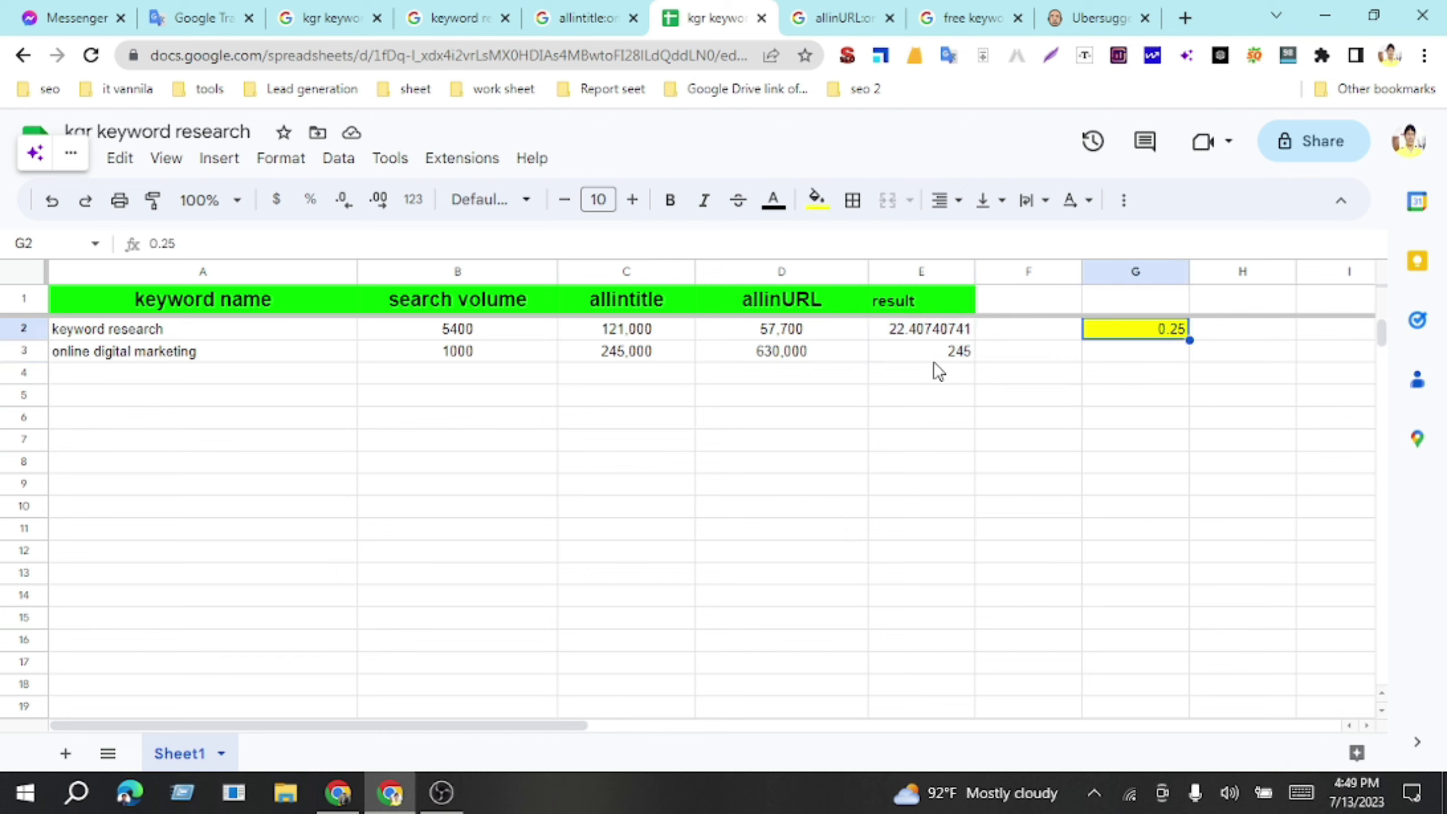
left_click(953, 360)
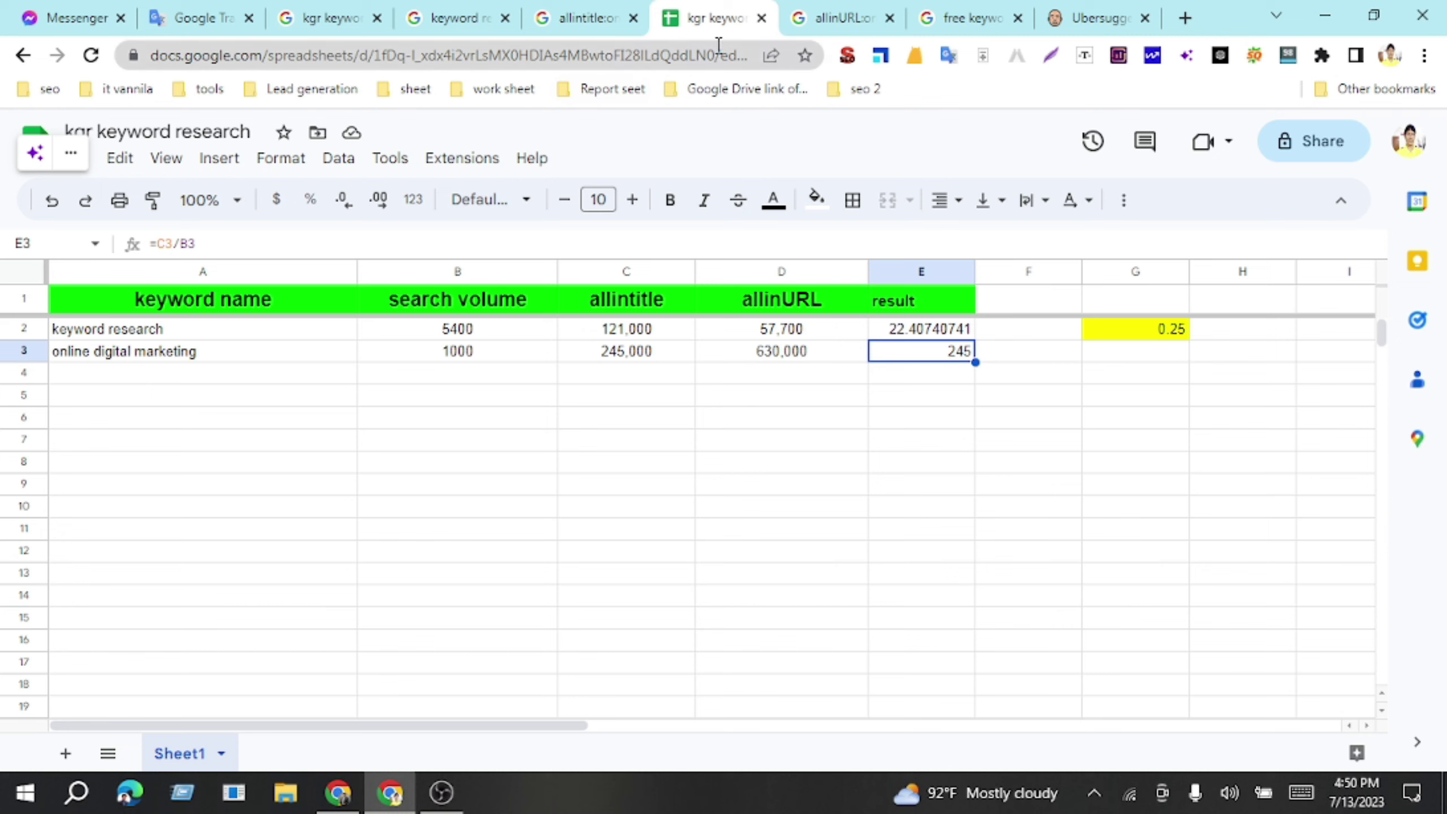
left_click(1138, 338)
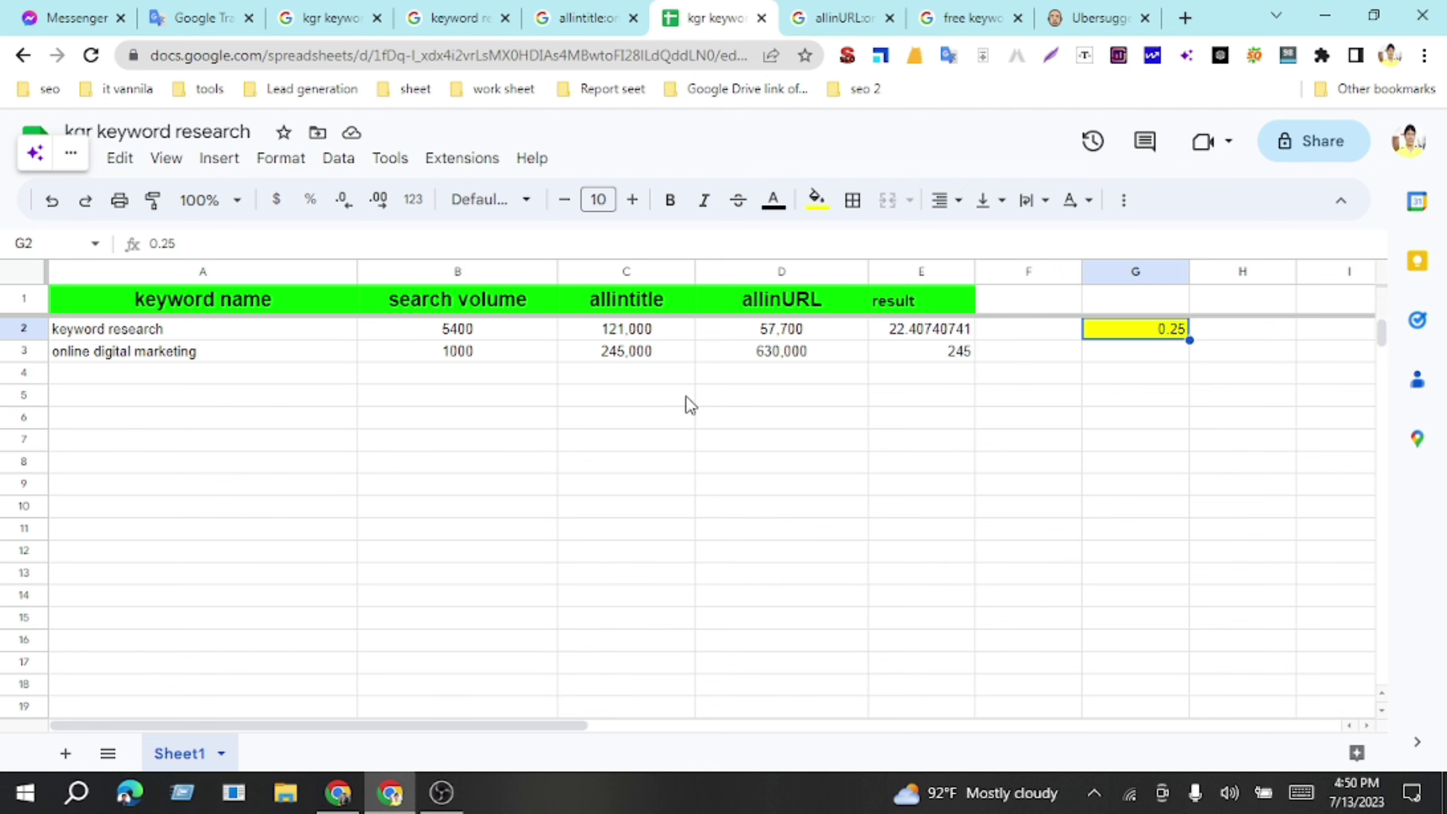
Step: Copy the keyword "best online digital marketing course" from the keyword ideas list in Ubersuggest
left_click(1092, 17)
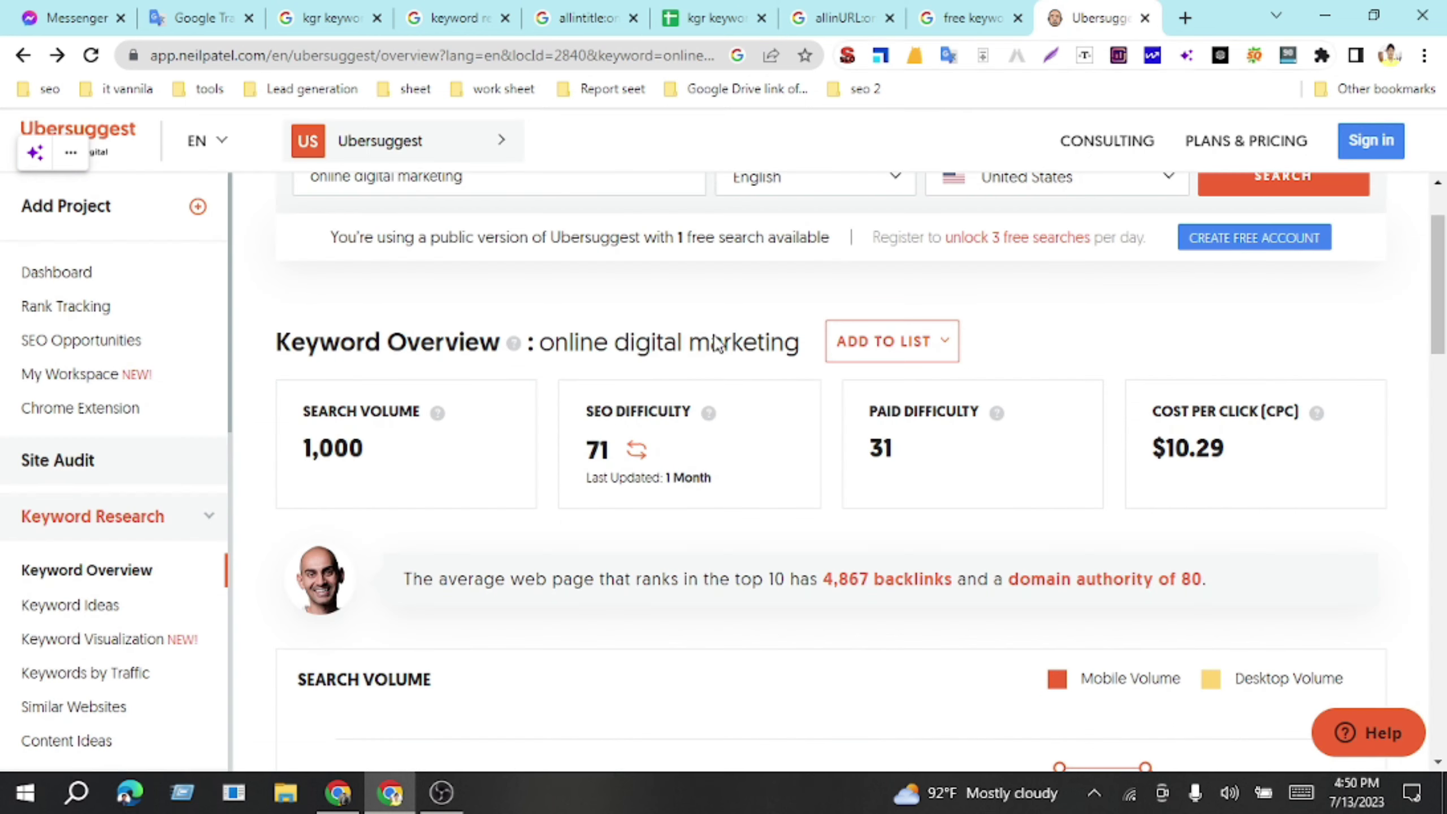
scroll(699, 448, "down", 8)
scroll(699, 448, "down", 10)
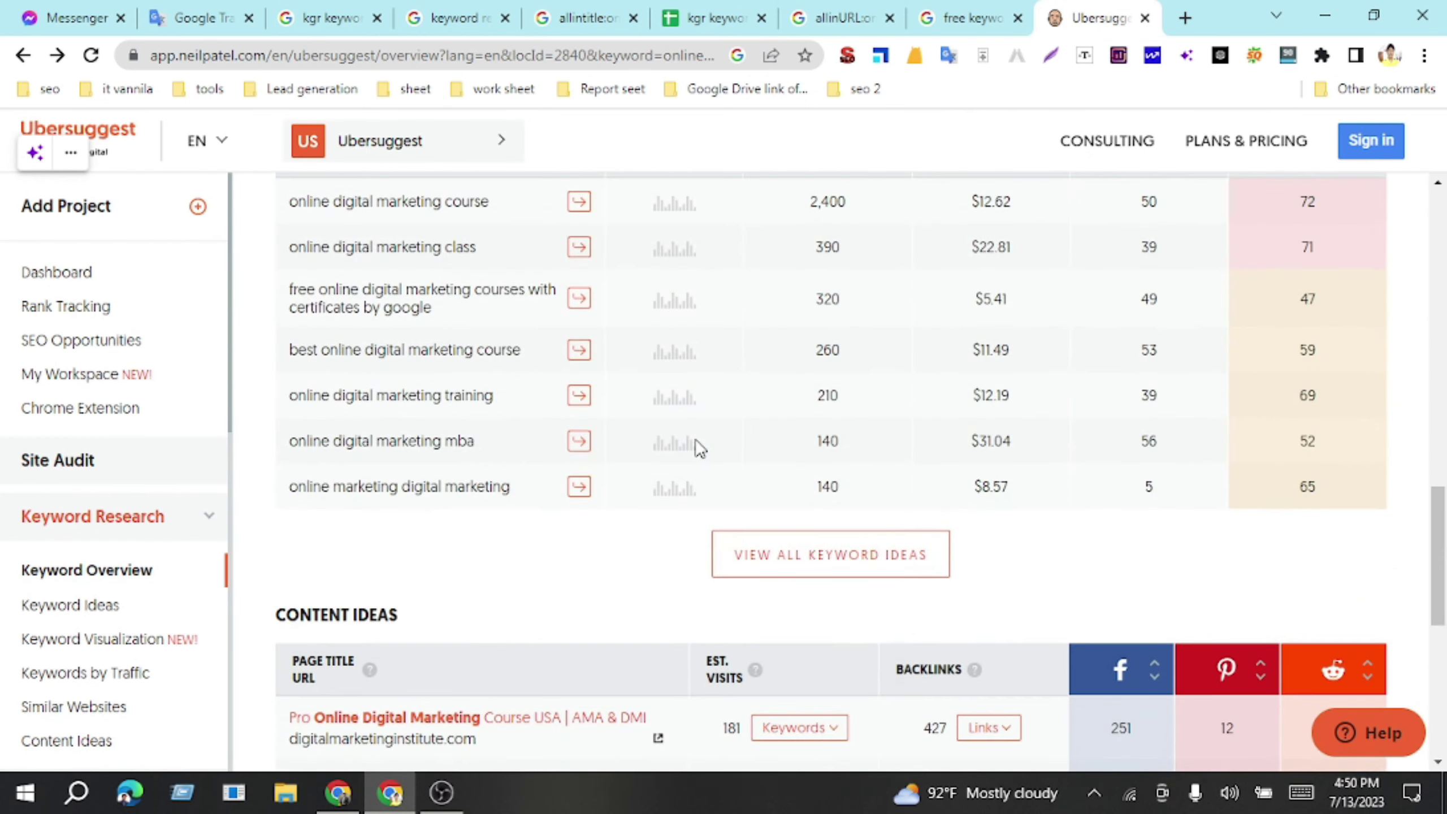
scroll(699, 448, "up", 3)
scroll(699, 448, "down", 1)
scroll(699, 451, "down", 2)
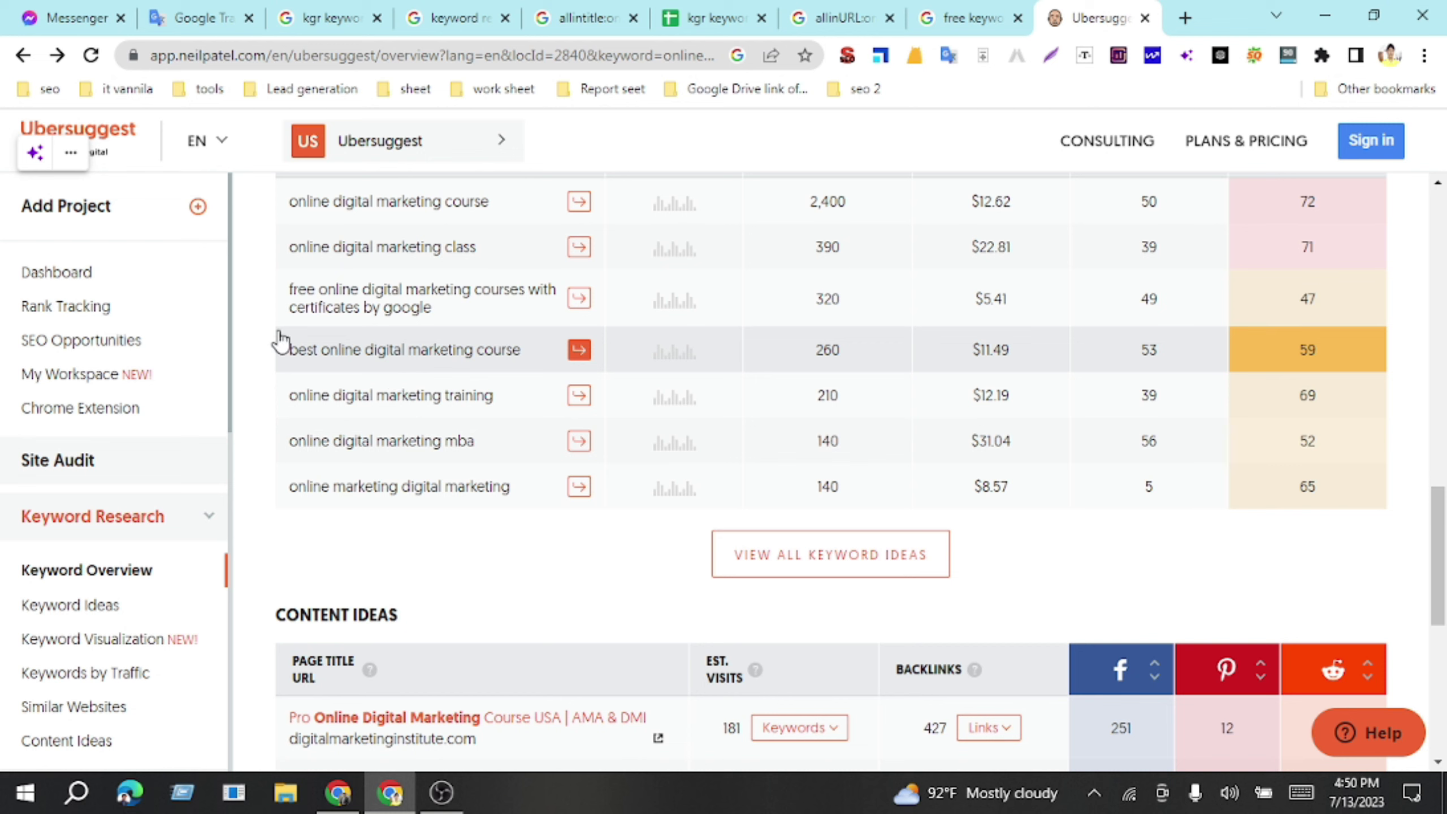
left_click_drag(263, 352, 527, 354)
key("ctrl+c")
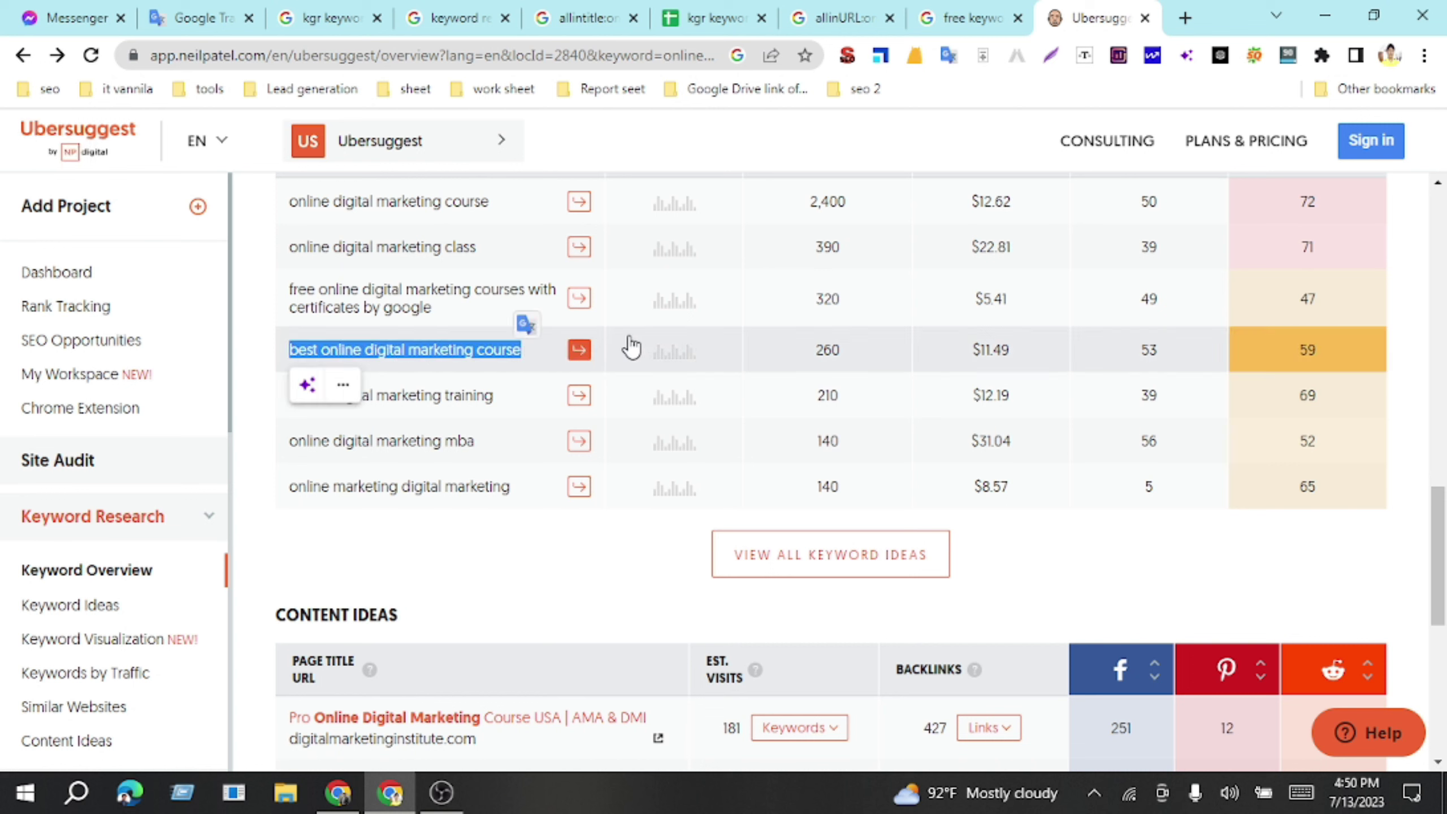
right_click(402, 346)
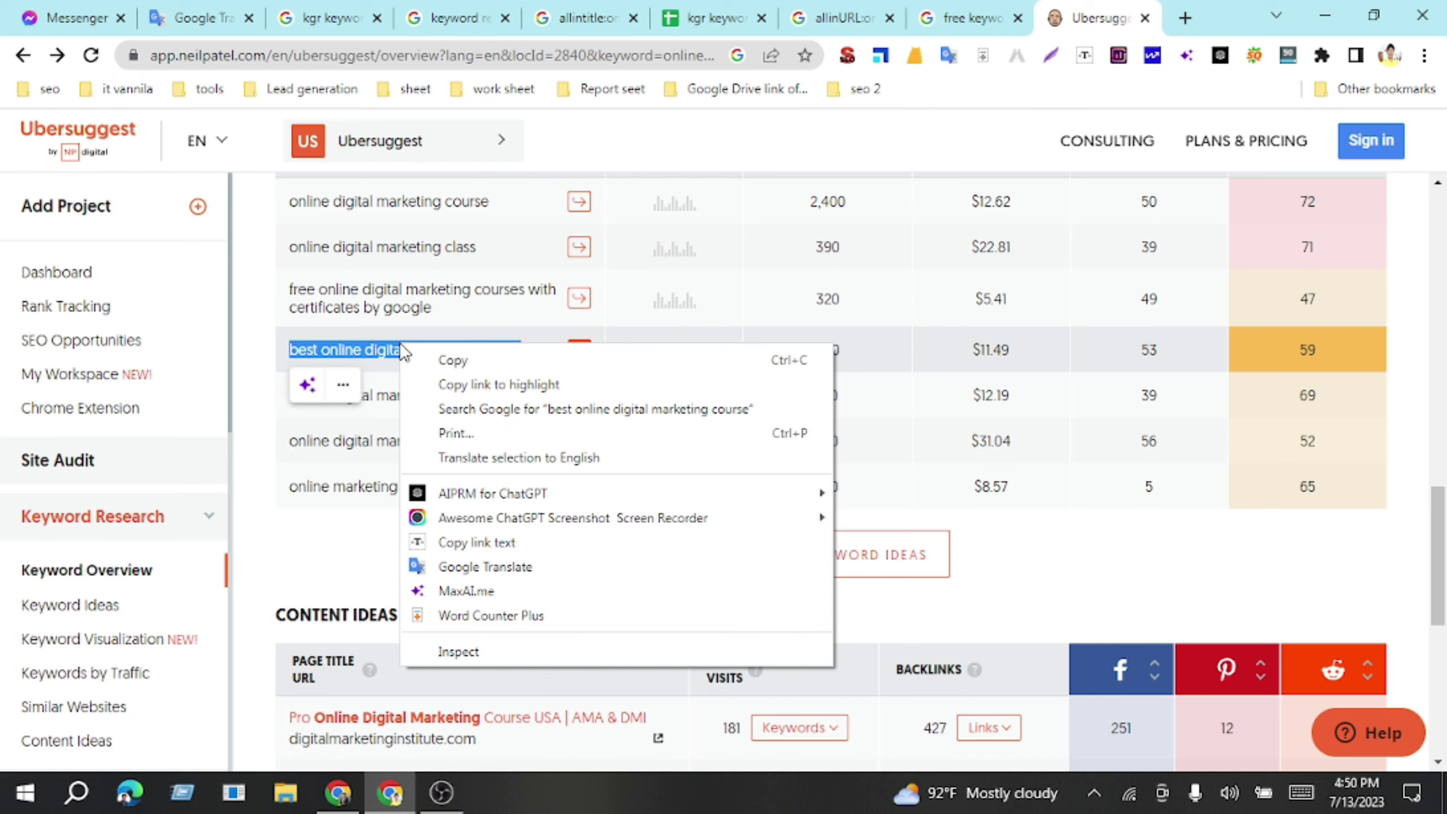
left_click(453, 360)
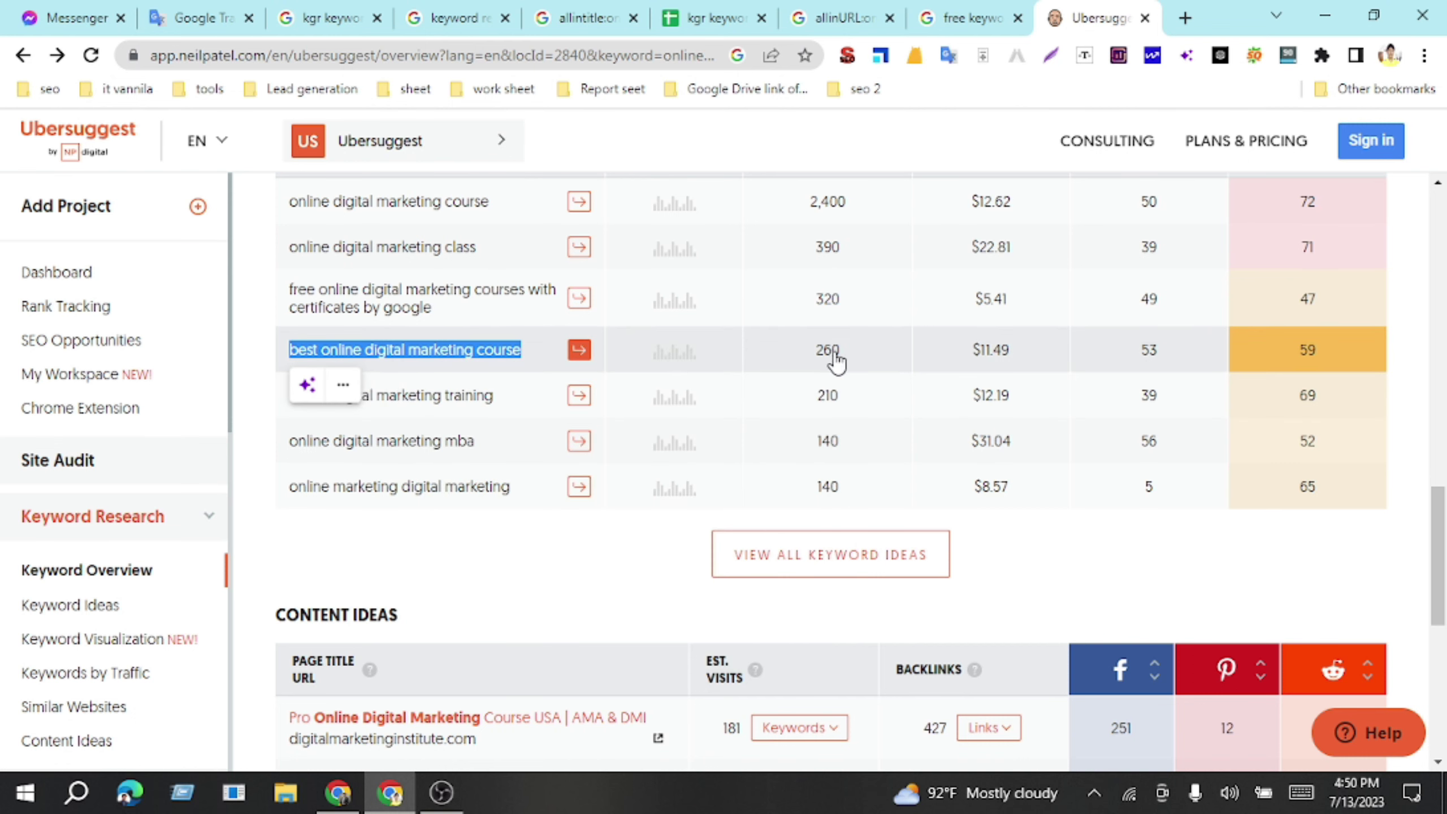
Step: Add "best online digital marketing course" to A4 of the kgr keyword research sheet as a plain value and enter its search volume 260 in B4
left_click(714, 25)
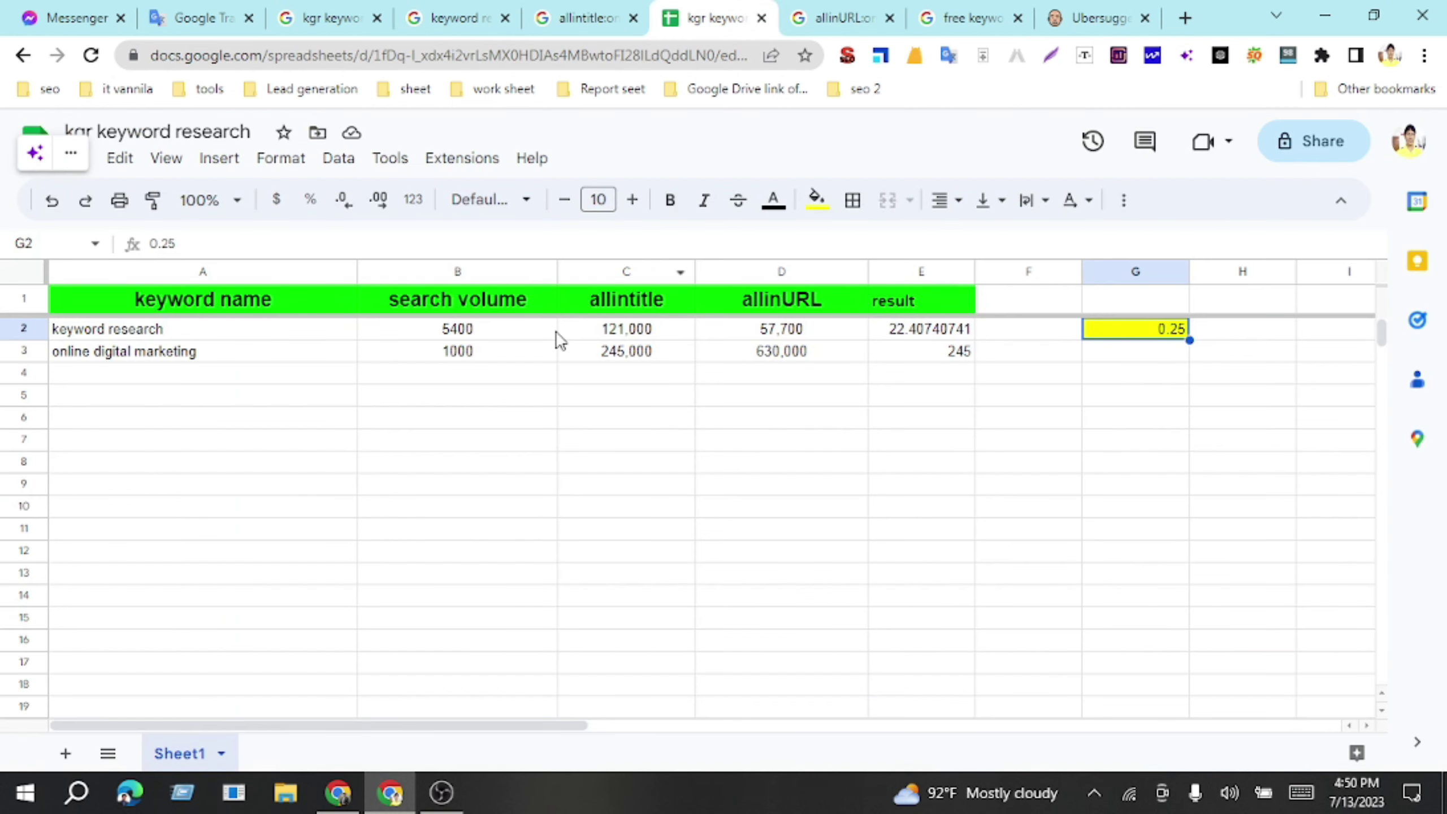
left_click(297, 381)
key("ctrl+v")
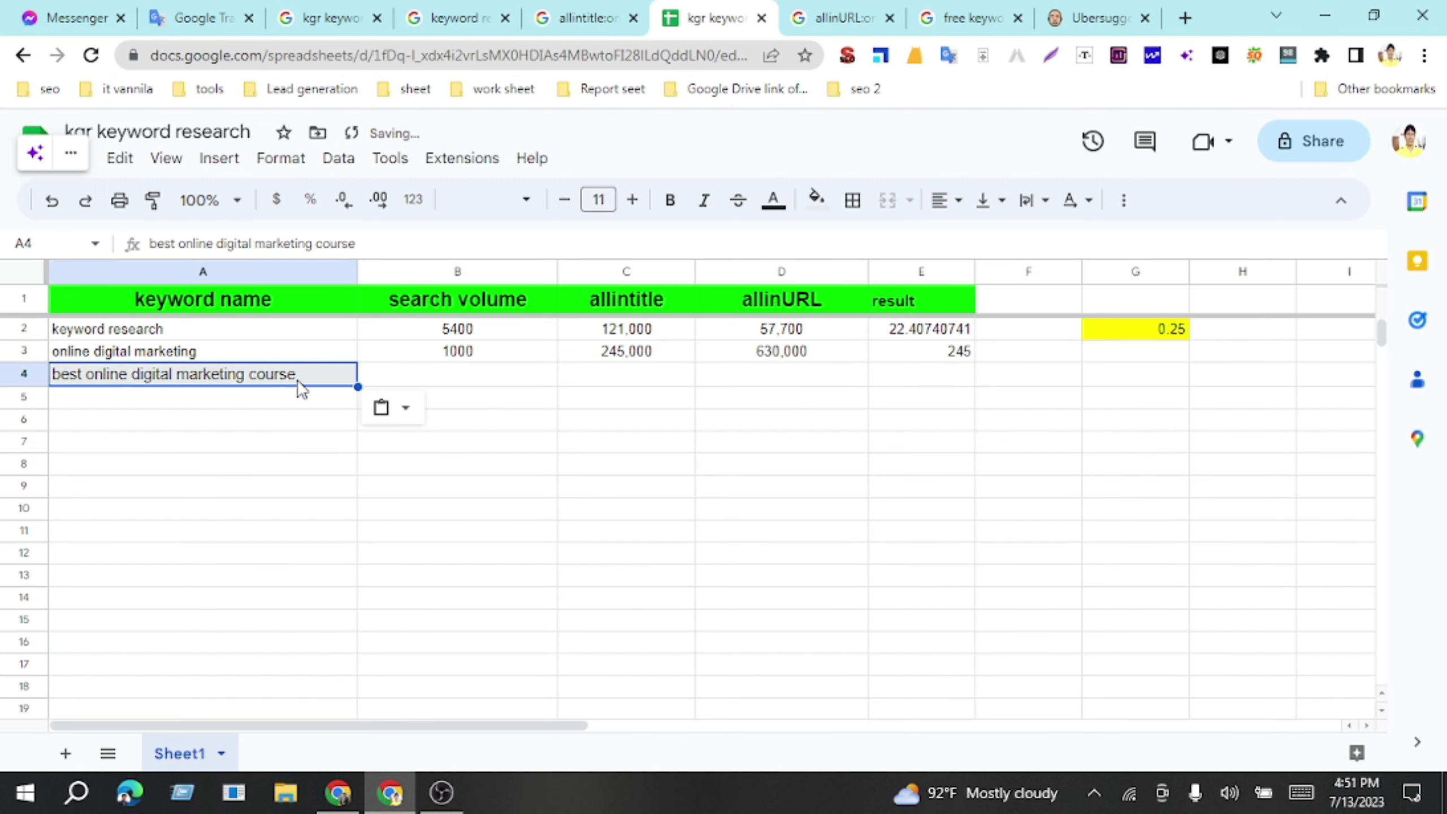
left_click(399, 407)
left_click(439, 448)
key("Tab")
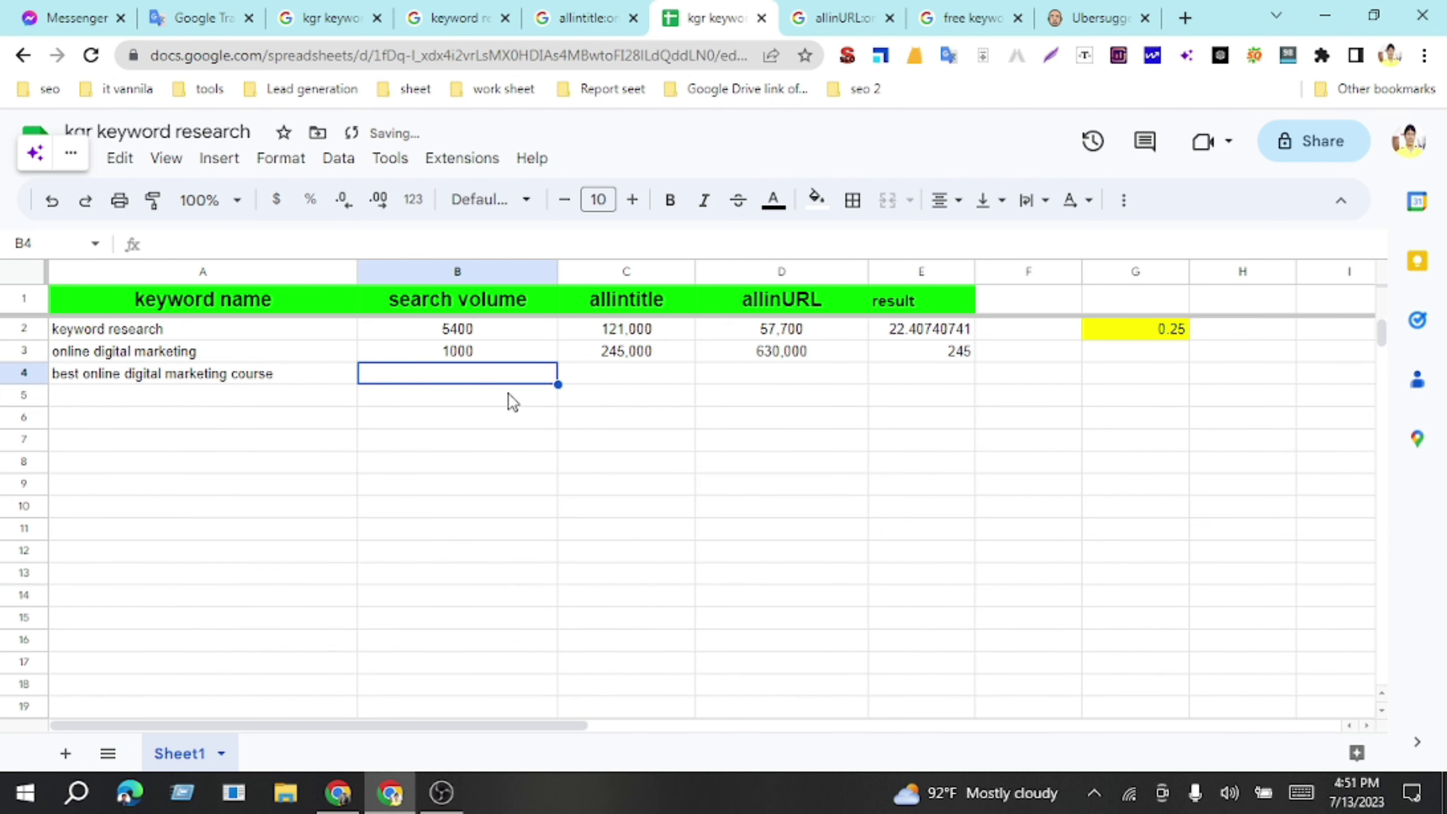
type("260")
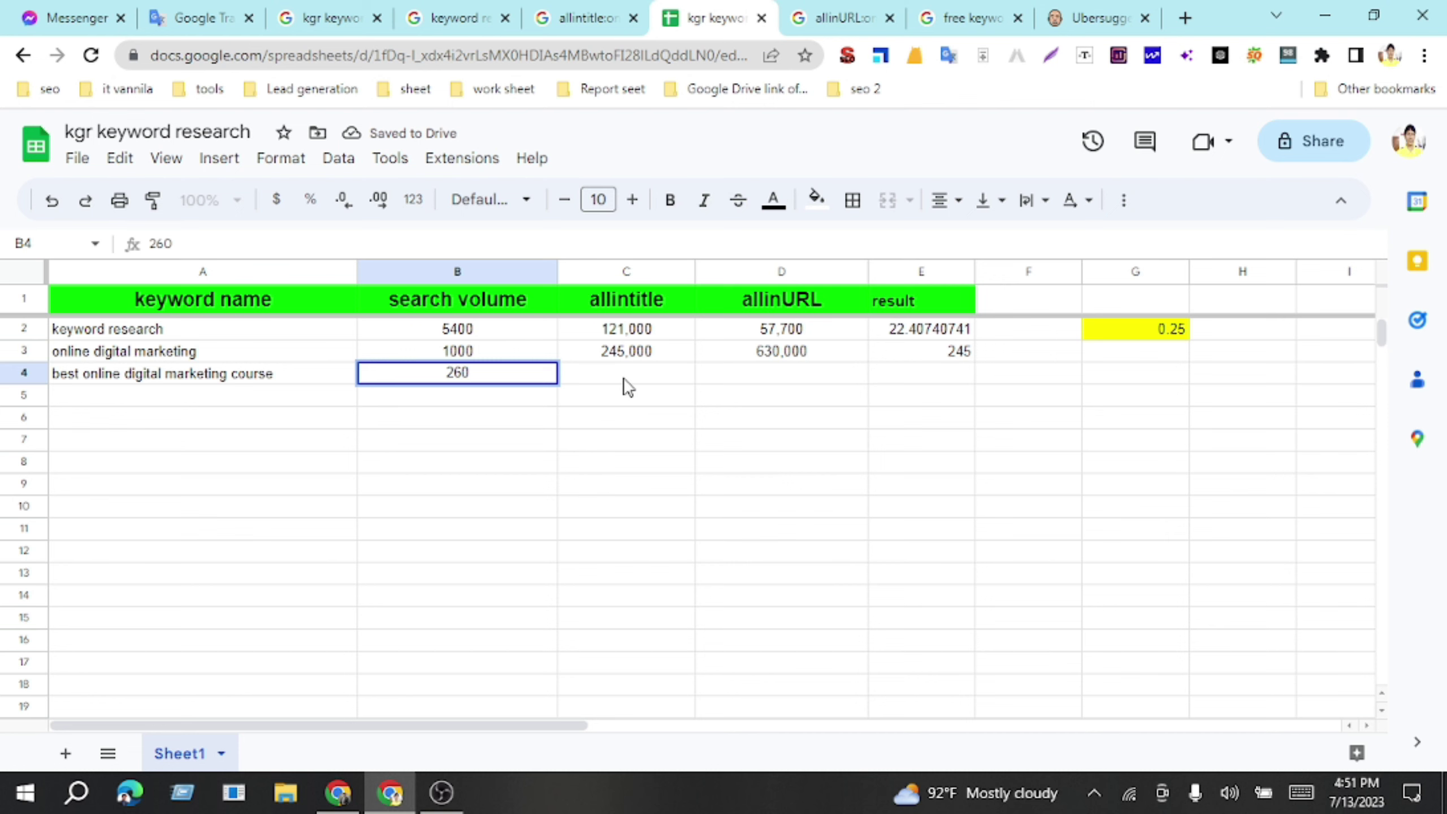
left_click(627, 380)
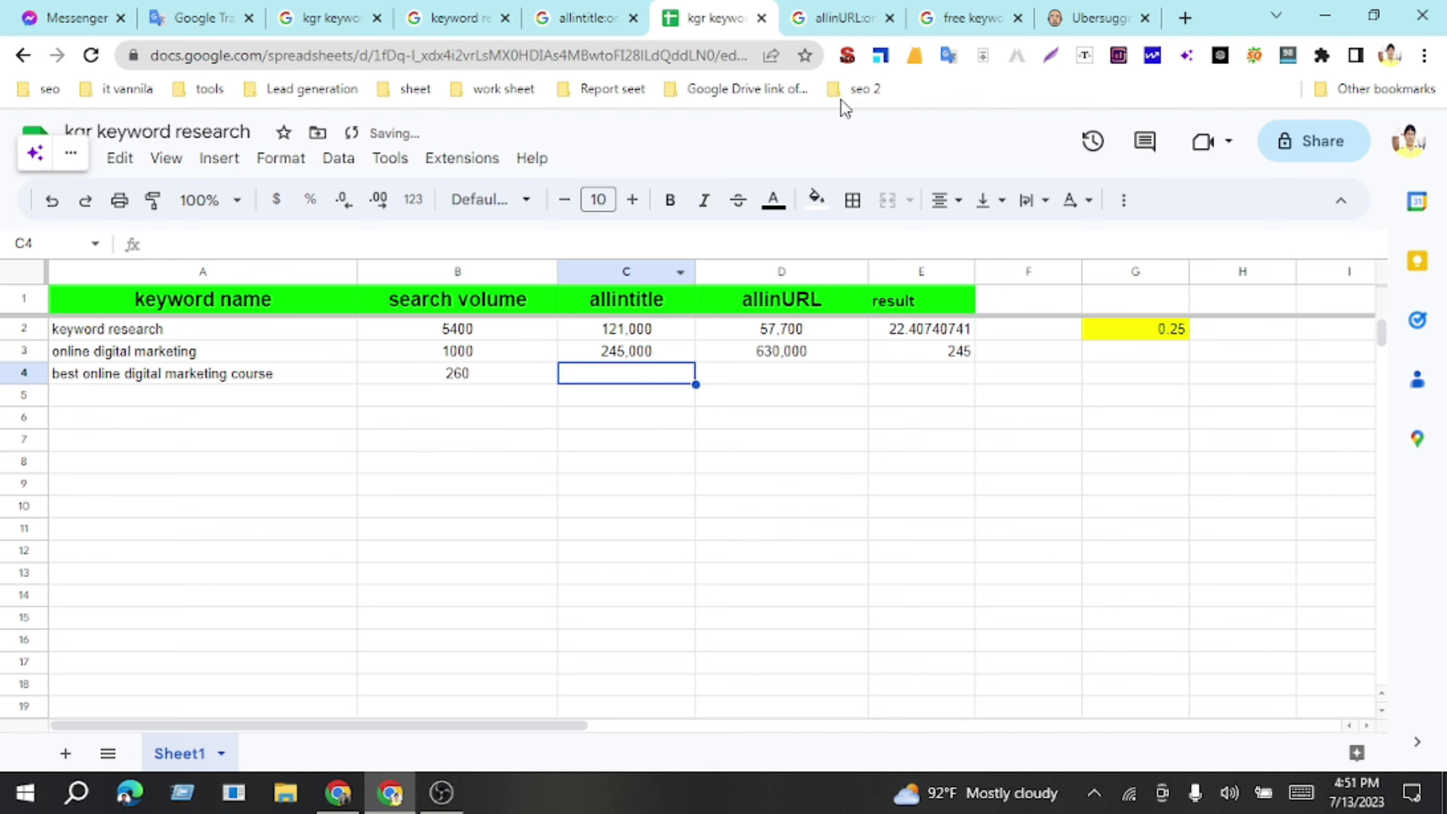
Step: Search Google for "allintitle:best online digital marketing course" in the existing allintitle tab
left_click_drag(640, 21, 670, 37)
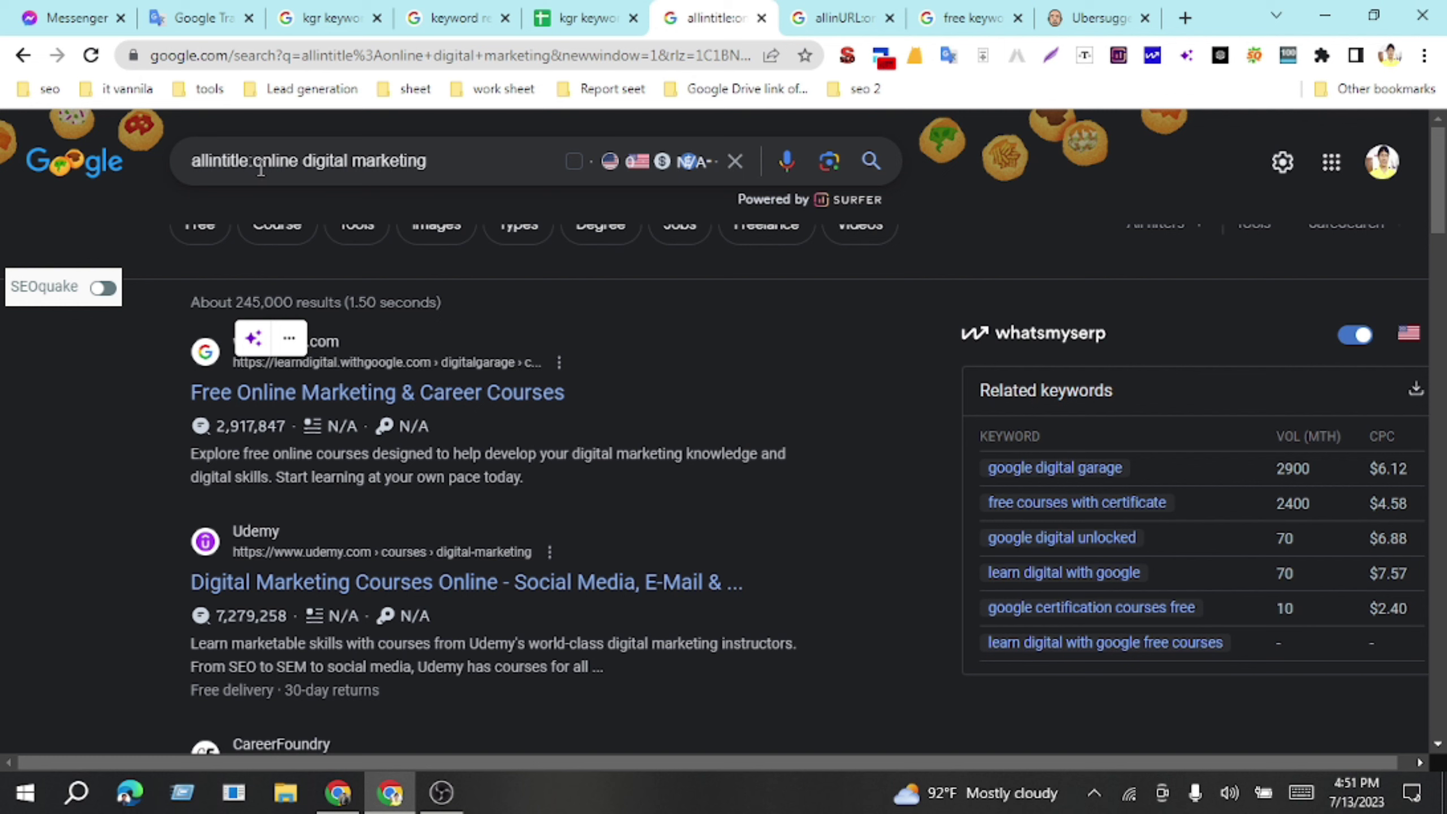
left_click_drag(261, 169, 516, 168)
key("BackSpace")
type("best online digital marketing course")
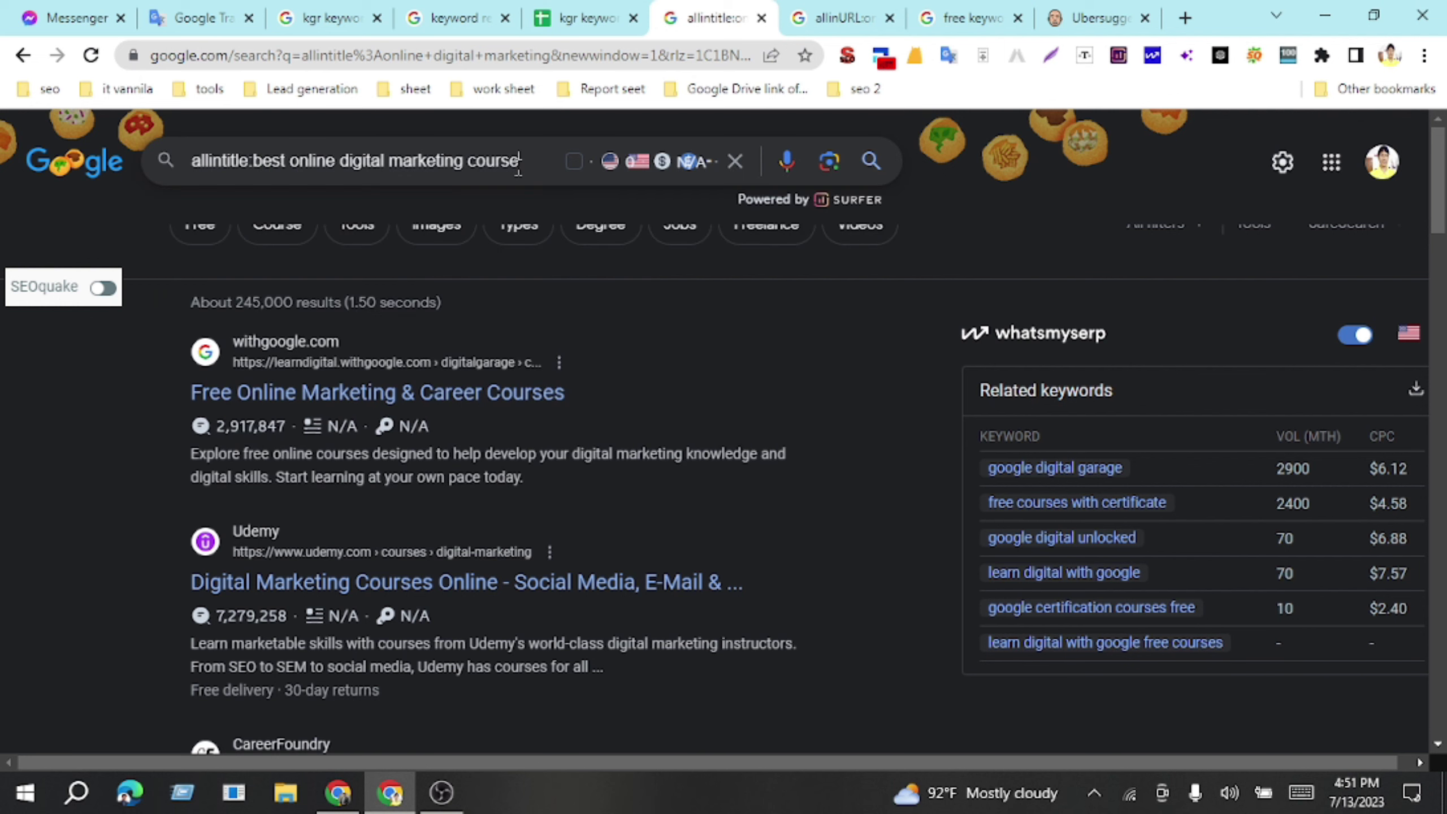
key("Return")
Step: Search Google for "allinURL:best online digital marketing course" in the existing allinURL tab
left_click(859, 14)
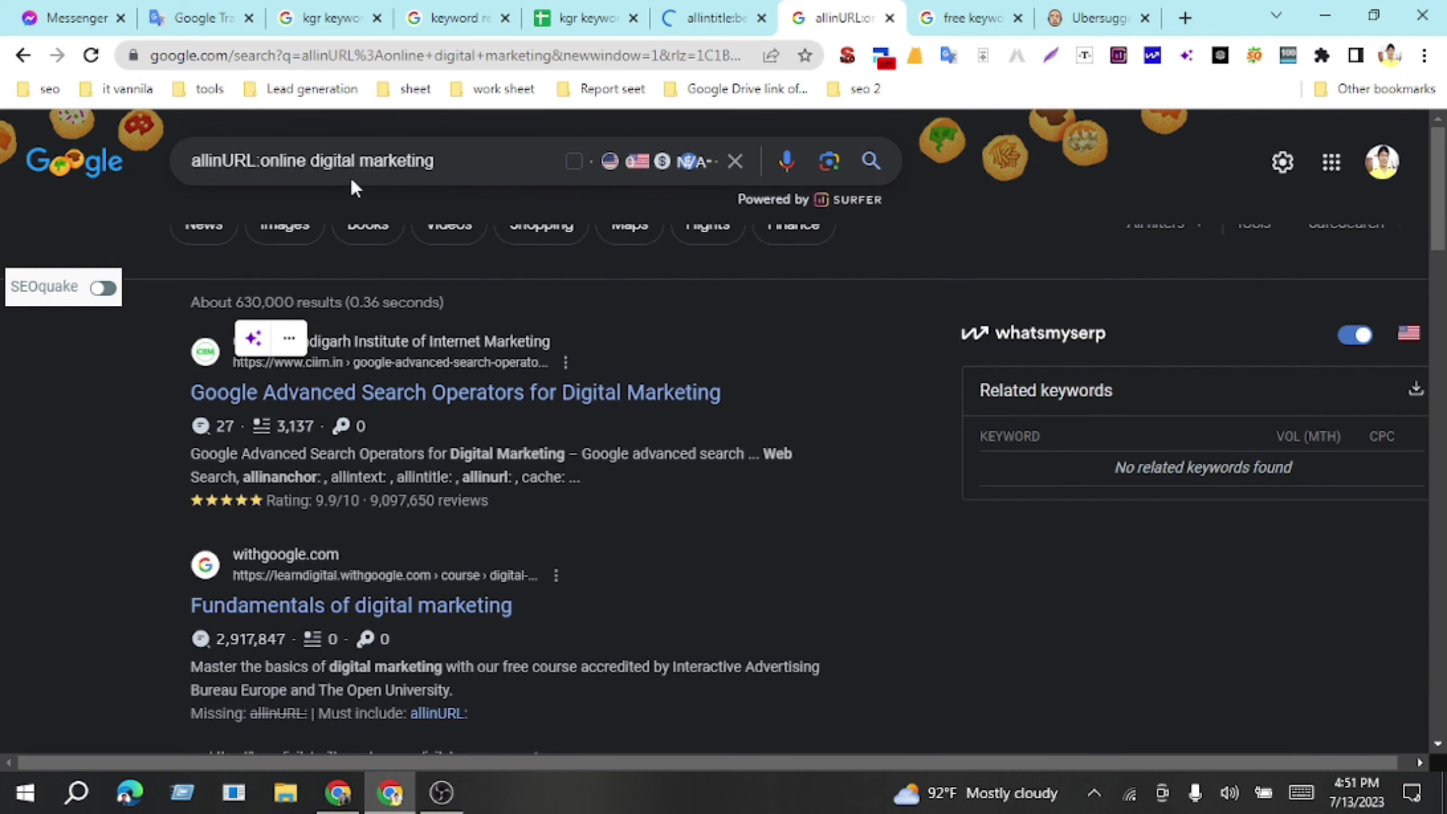
left_click_drag(267, 169, 491, 159)
key("BackSpace")
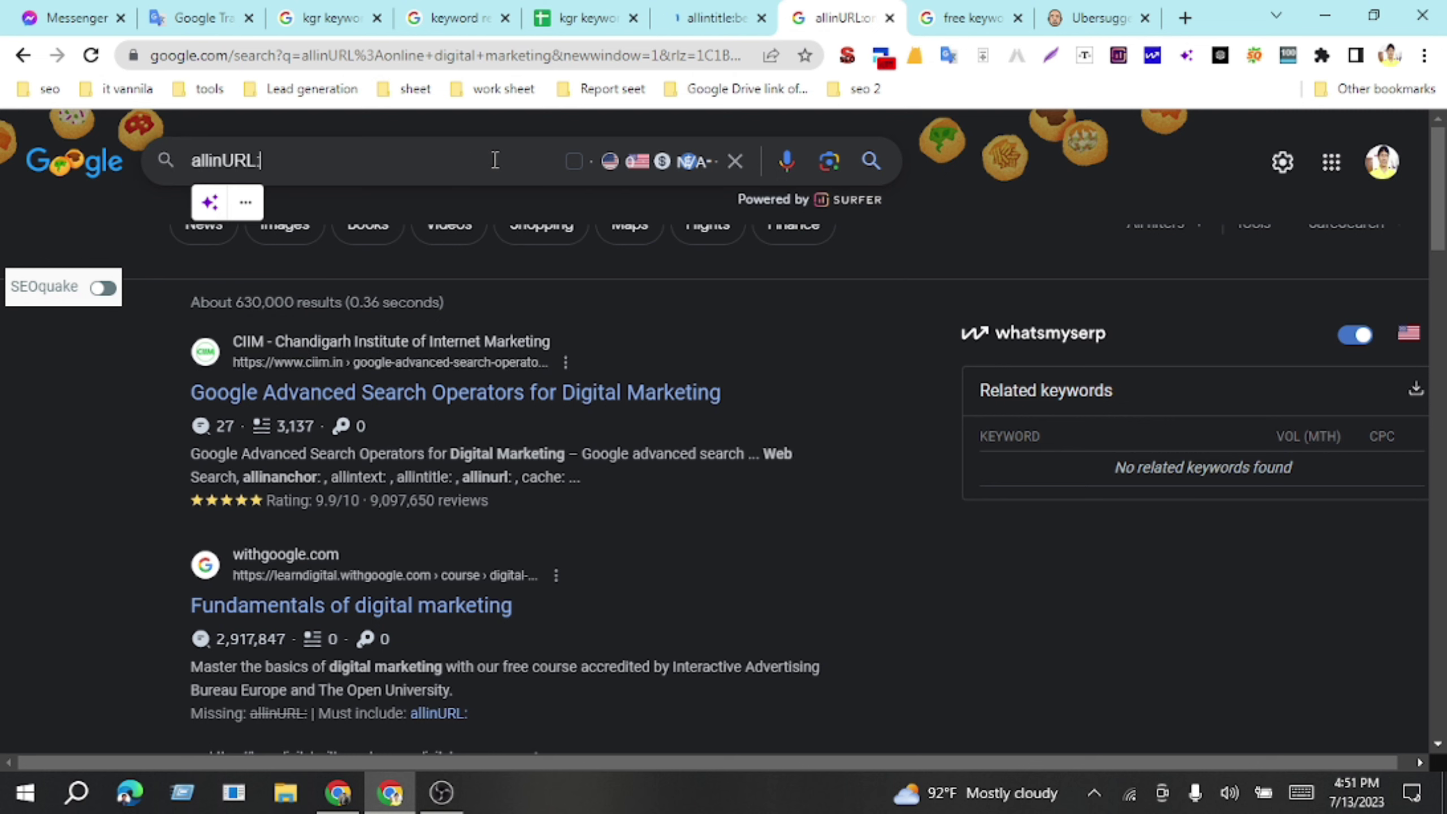
type("best online digital marketing course")
key("Return")
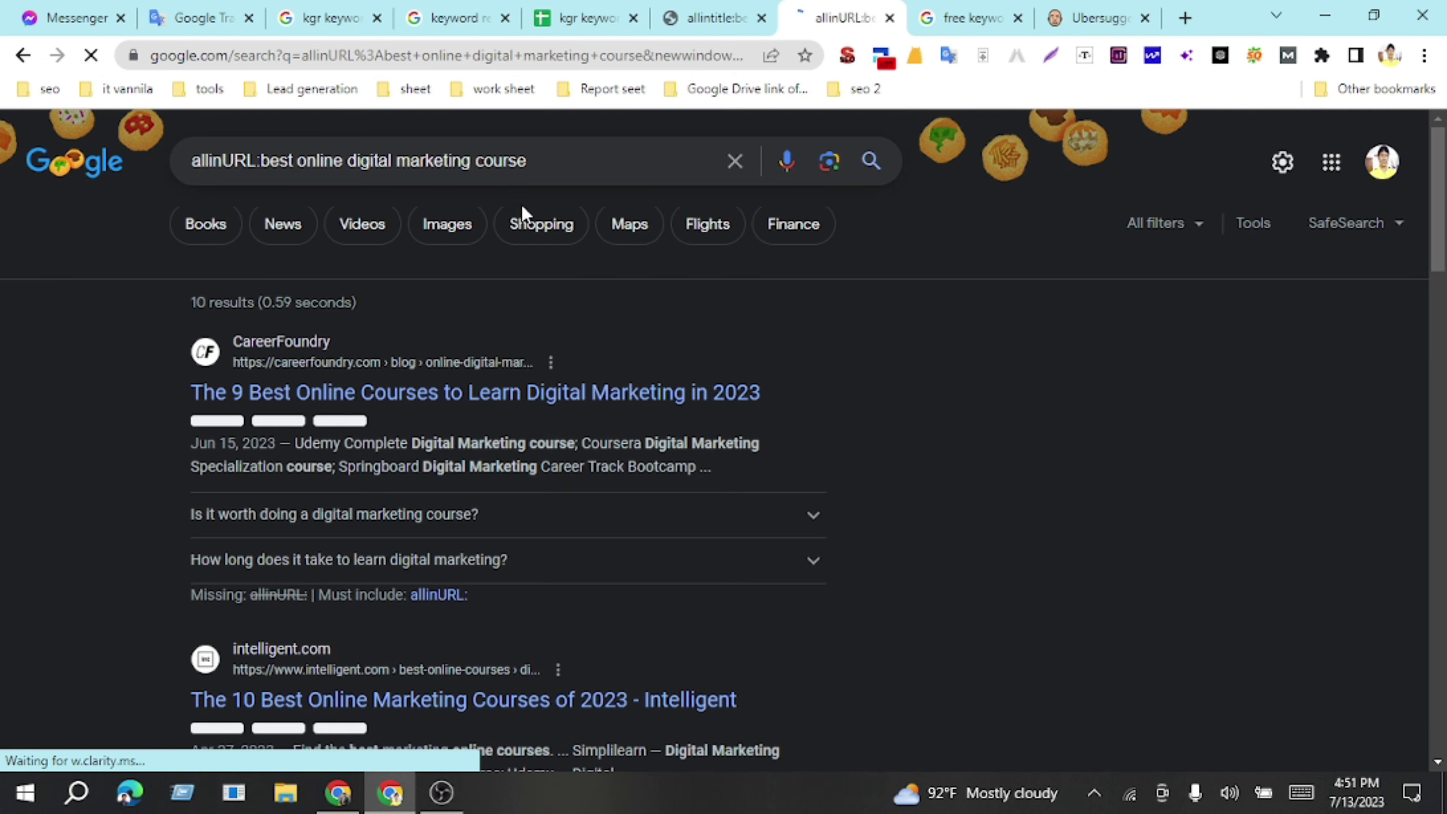
Step: Enter the allinURL count 10 in D4 of the kgr keyword research sheet
left_click(590, 18)
left_click(796, 377)
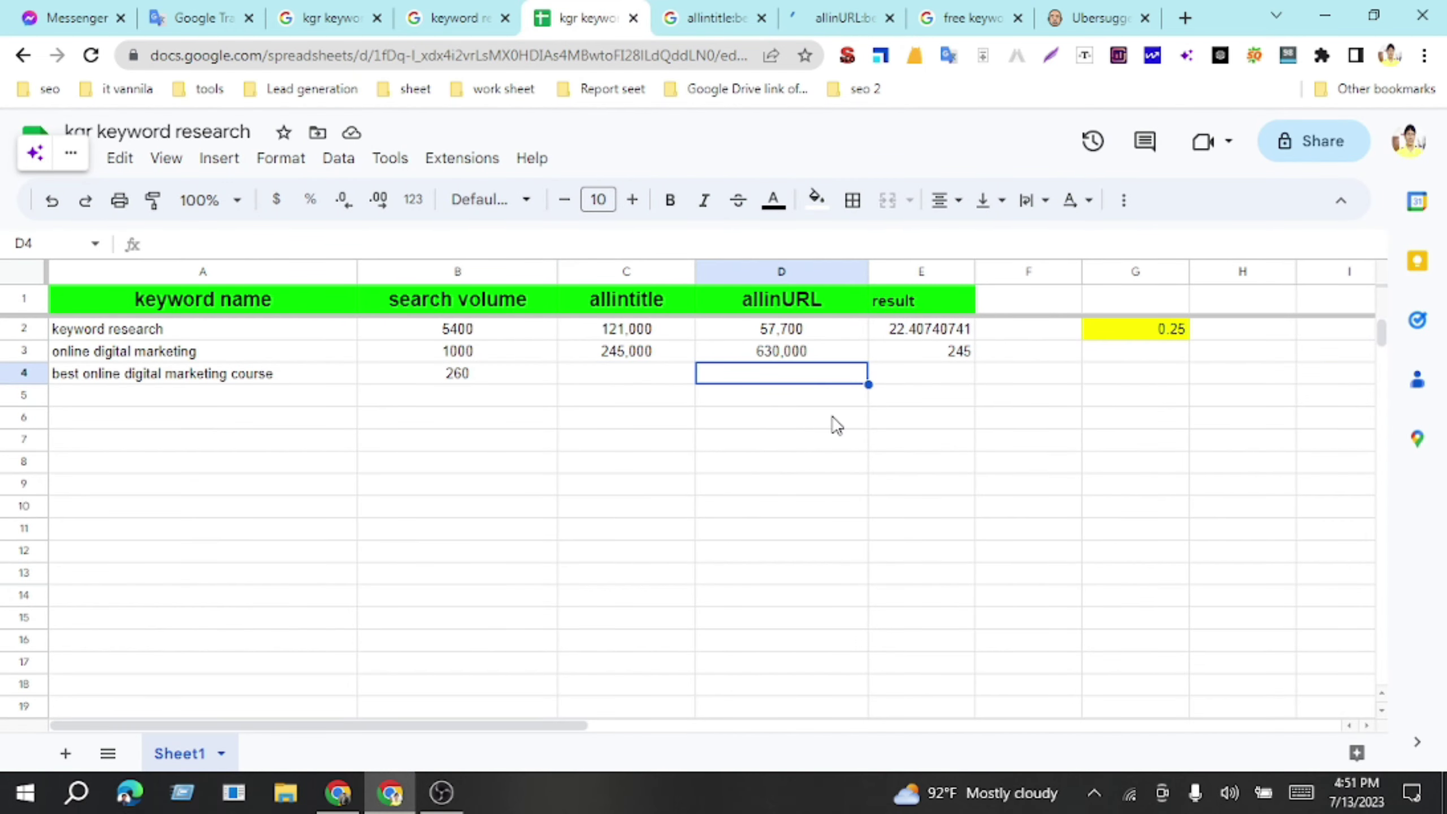
type("10")
left_click(600, 376)
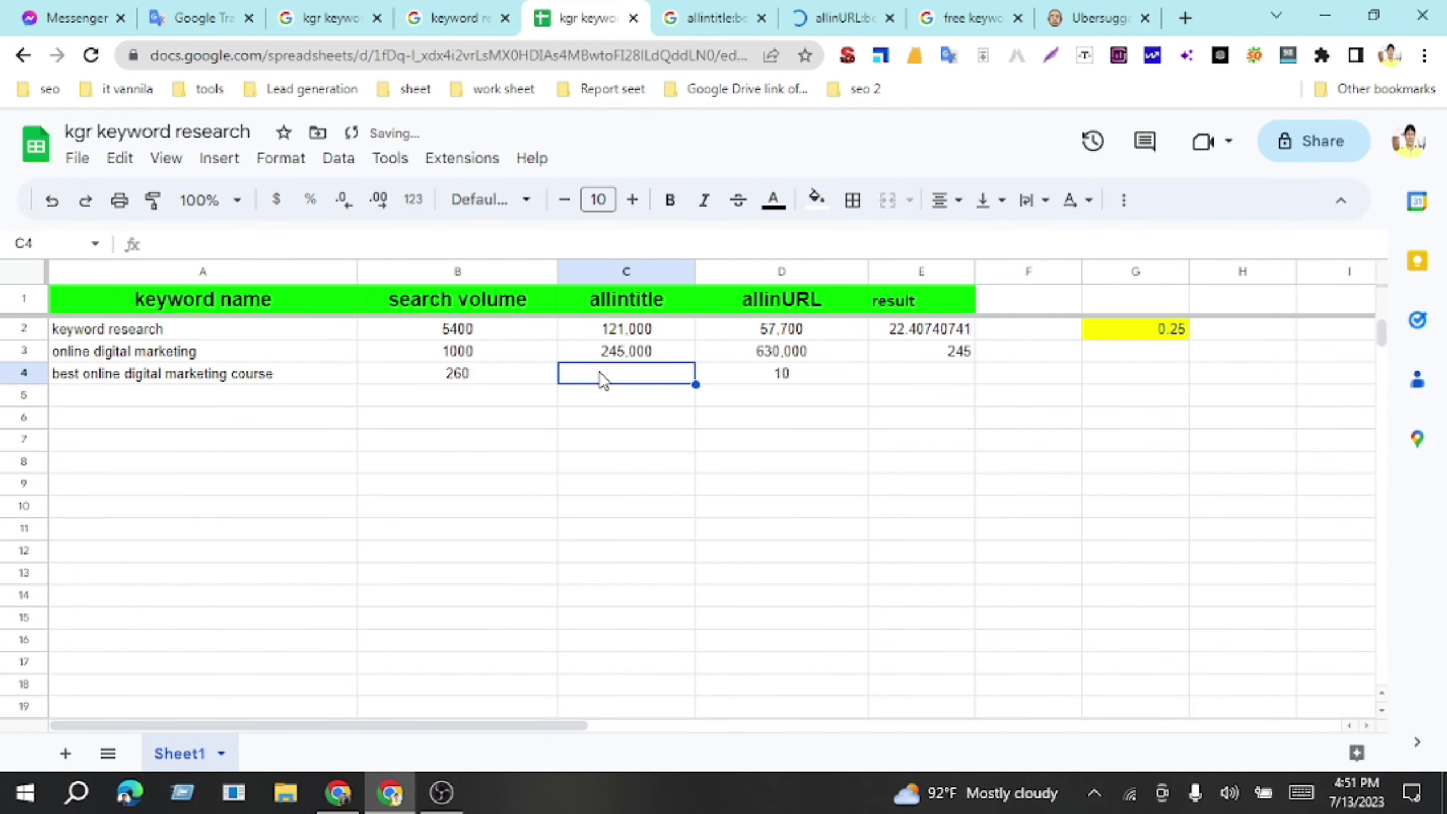
Step: Copy the allintitle result count 2,390 from the Google search into C4 of the kgr keyword research sheet as a plain value
left_click(734, 8)
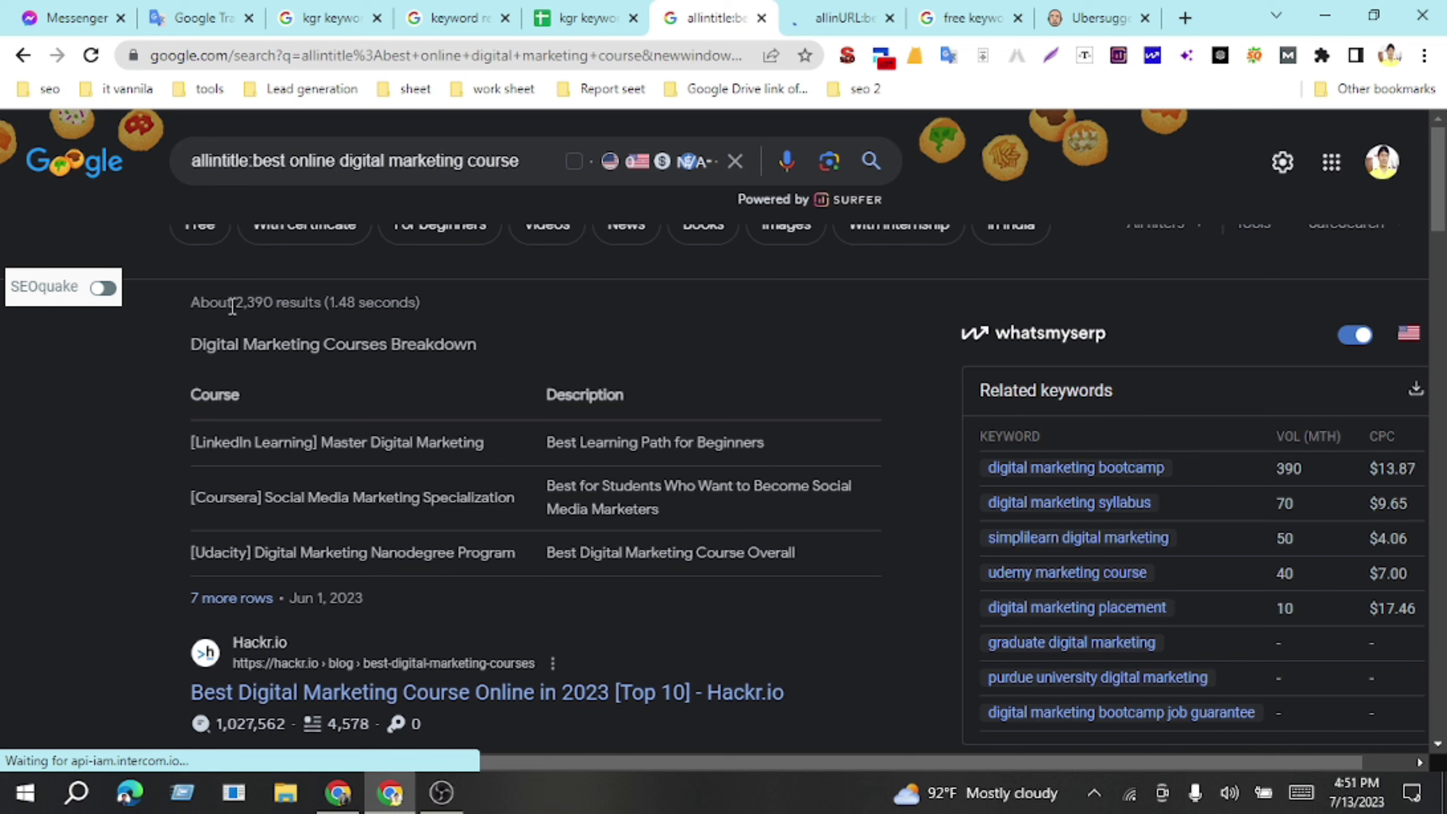
double_click(256, 302)
key("ctrl+c")
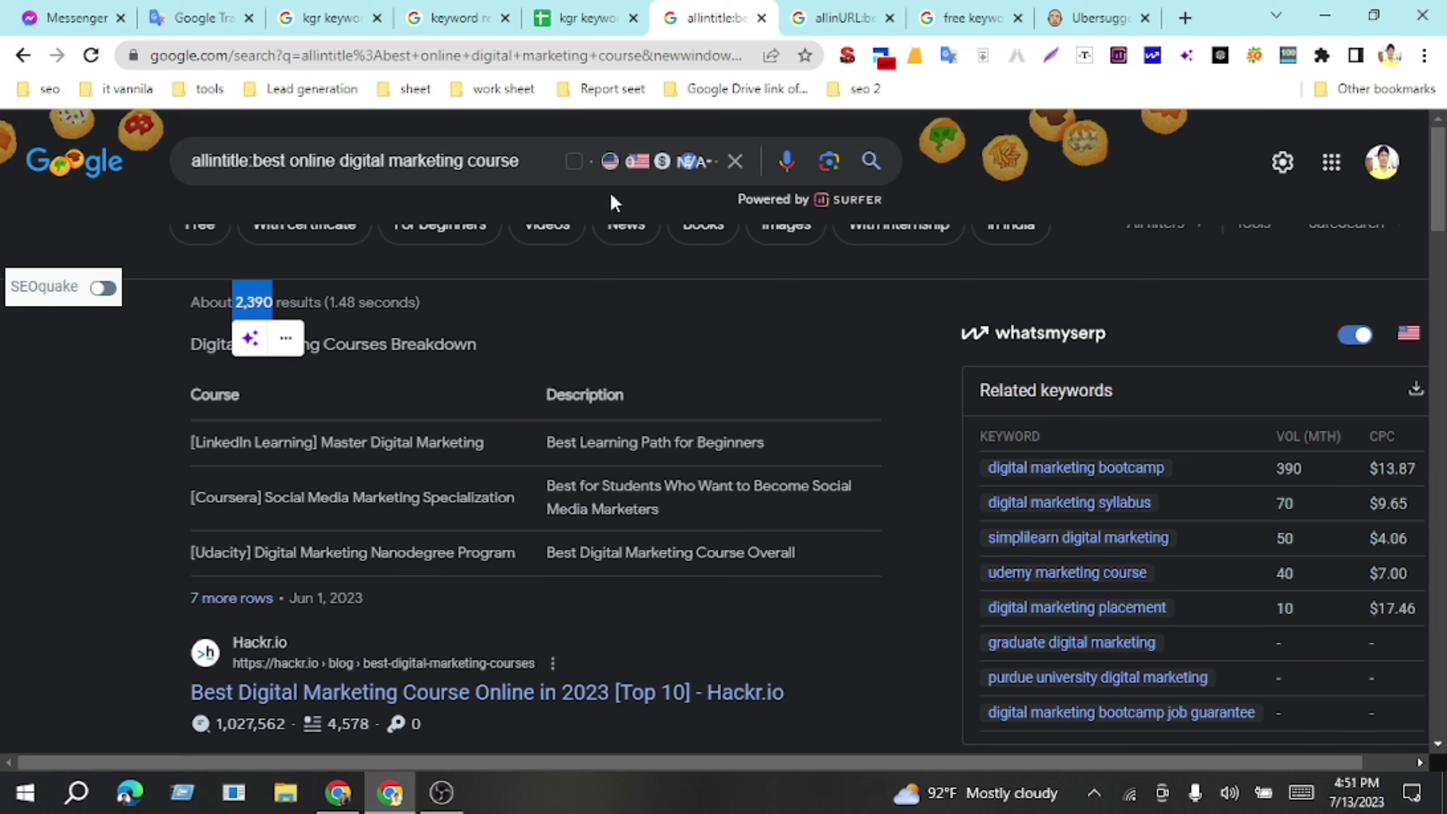
left_click(587, 17)
key("ctrl+v")
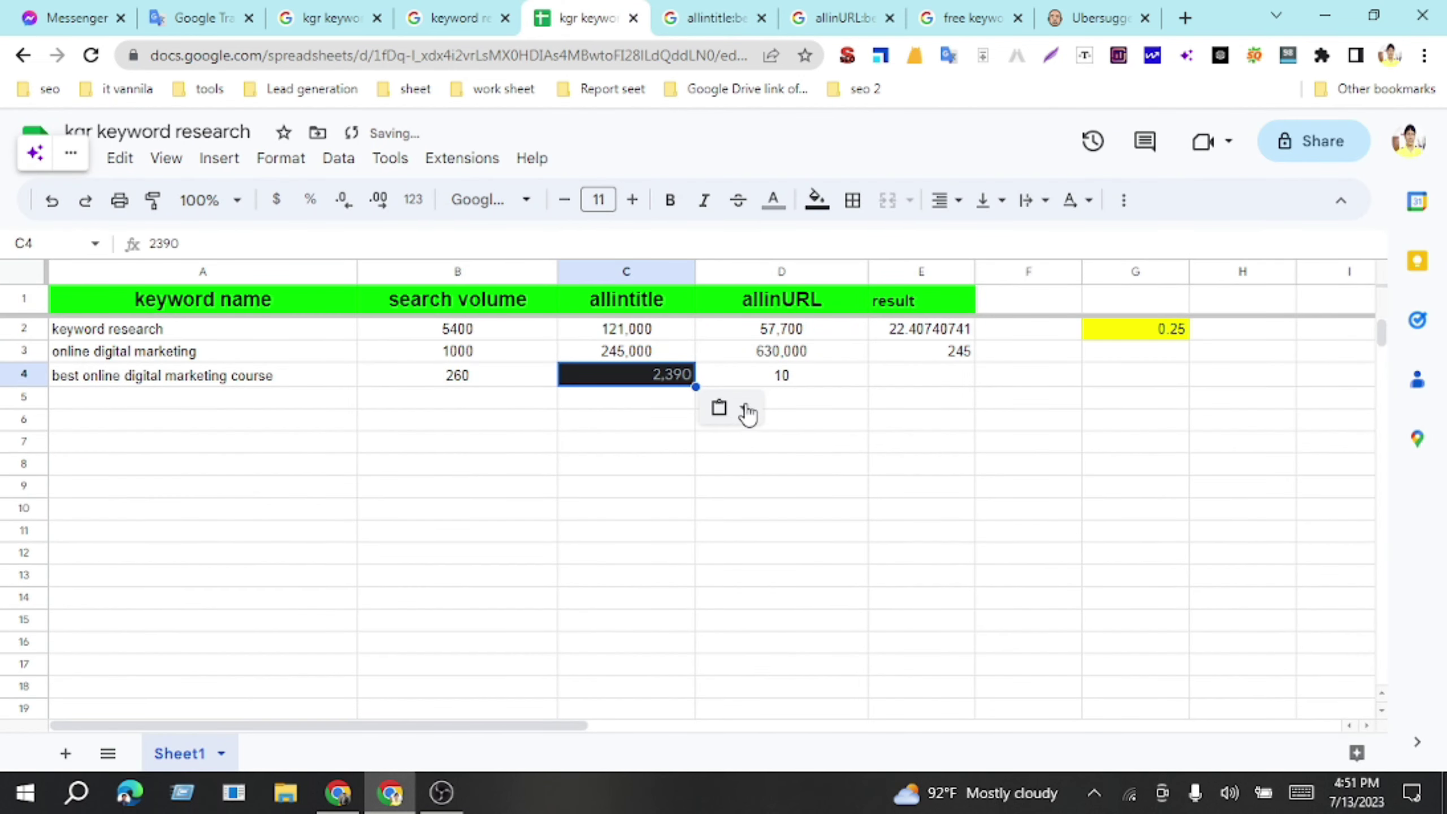
left_click(740, 406)
left_click(765, 444)
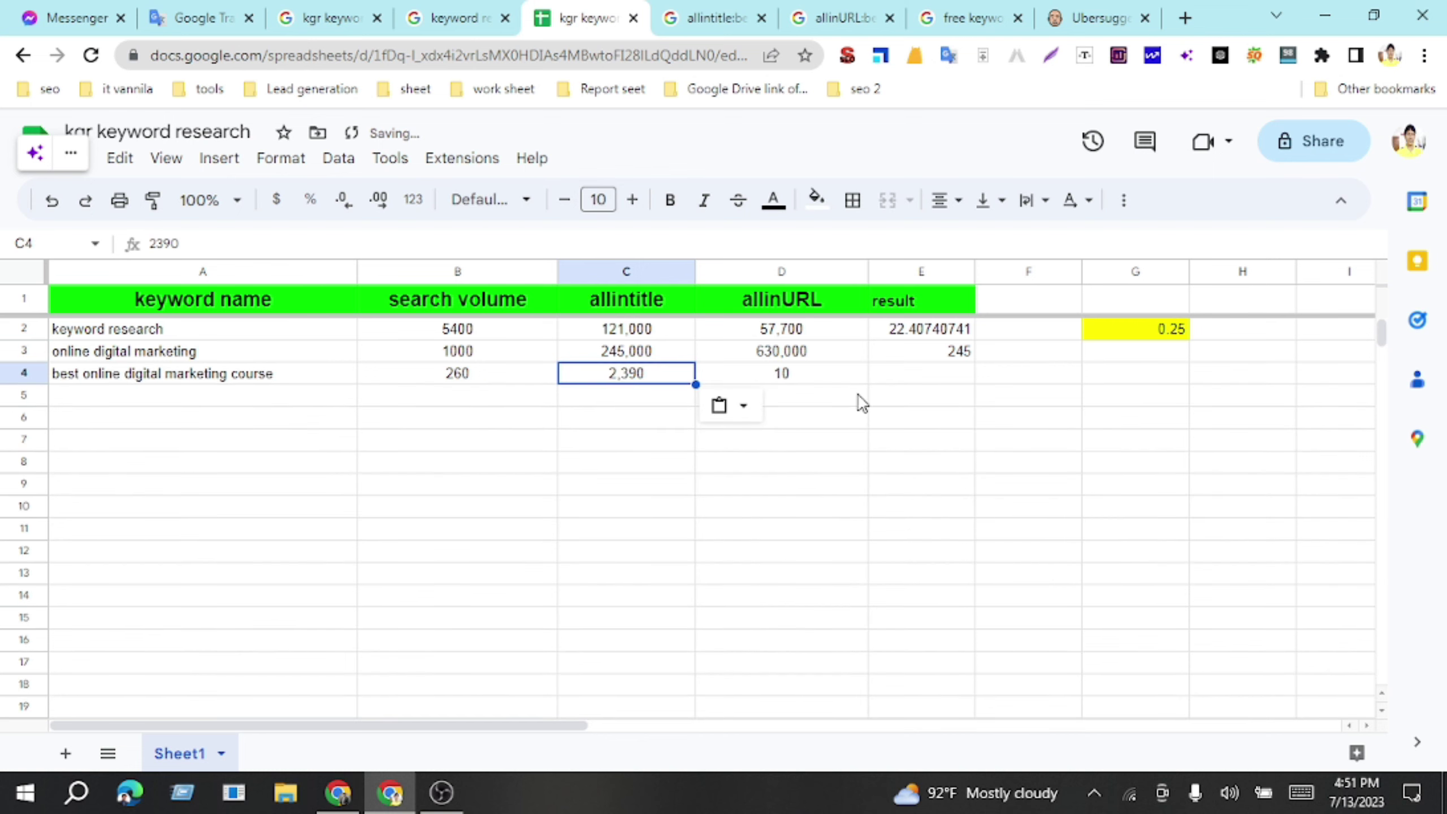
Step: Fill the result formula from E3 down to E4 for the "best online digital marketing course" row
left_click(918, 377)
left_click(966, 351)
left_click_drag(971, 359, 973, 378)
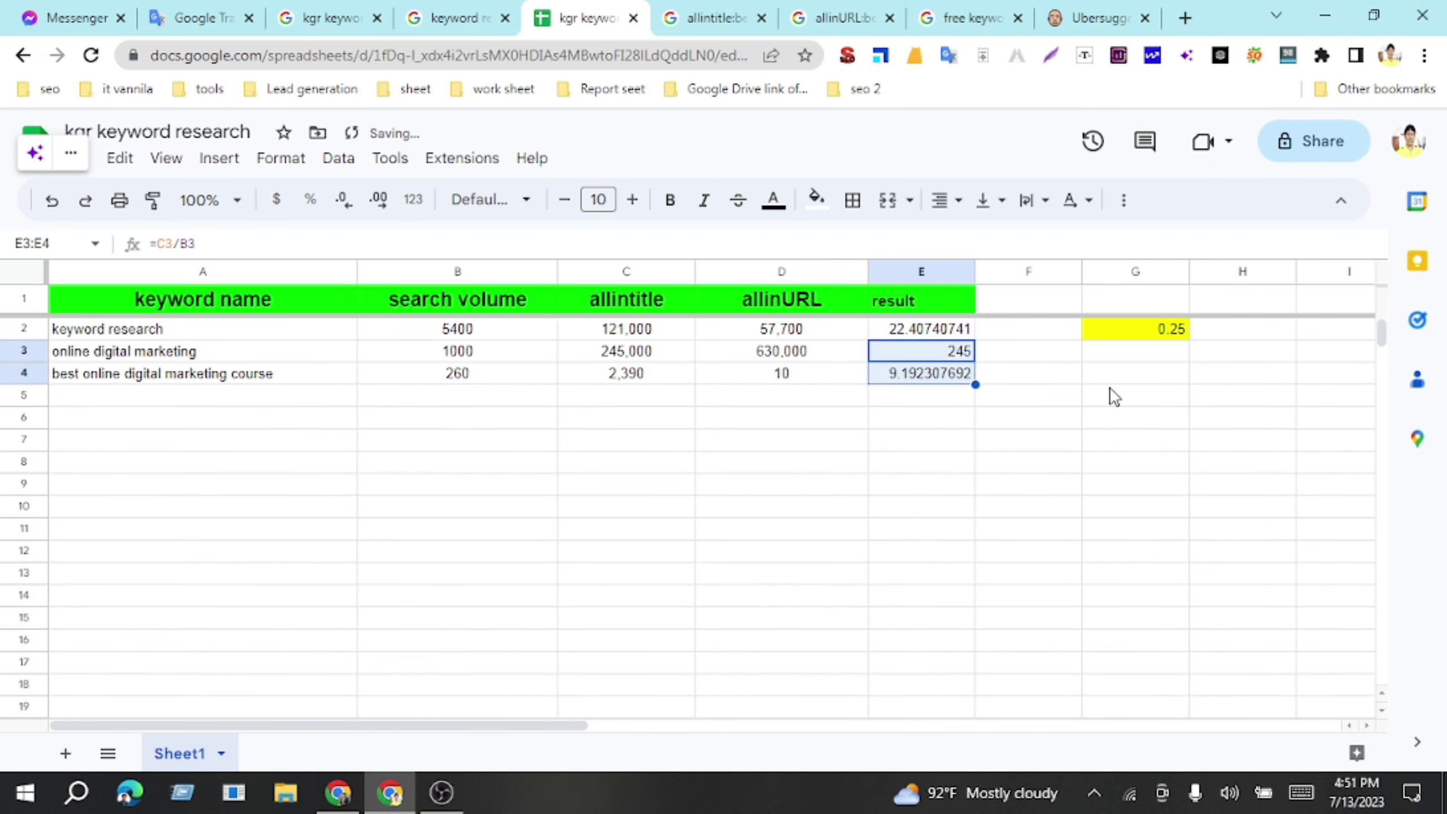
left_click(940, 380)
left_click(1007, 383)
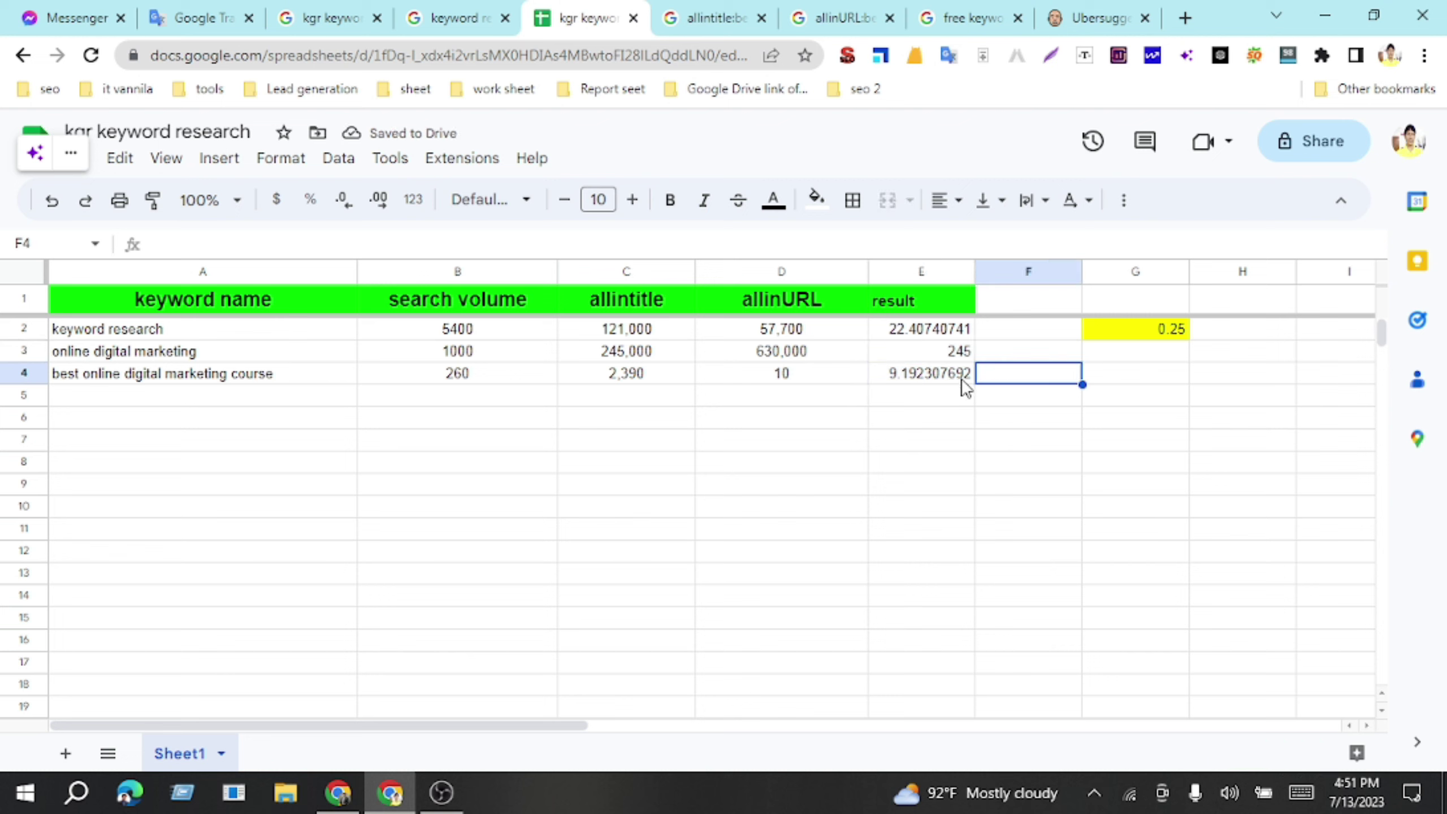
left_click(947, 384)
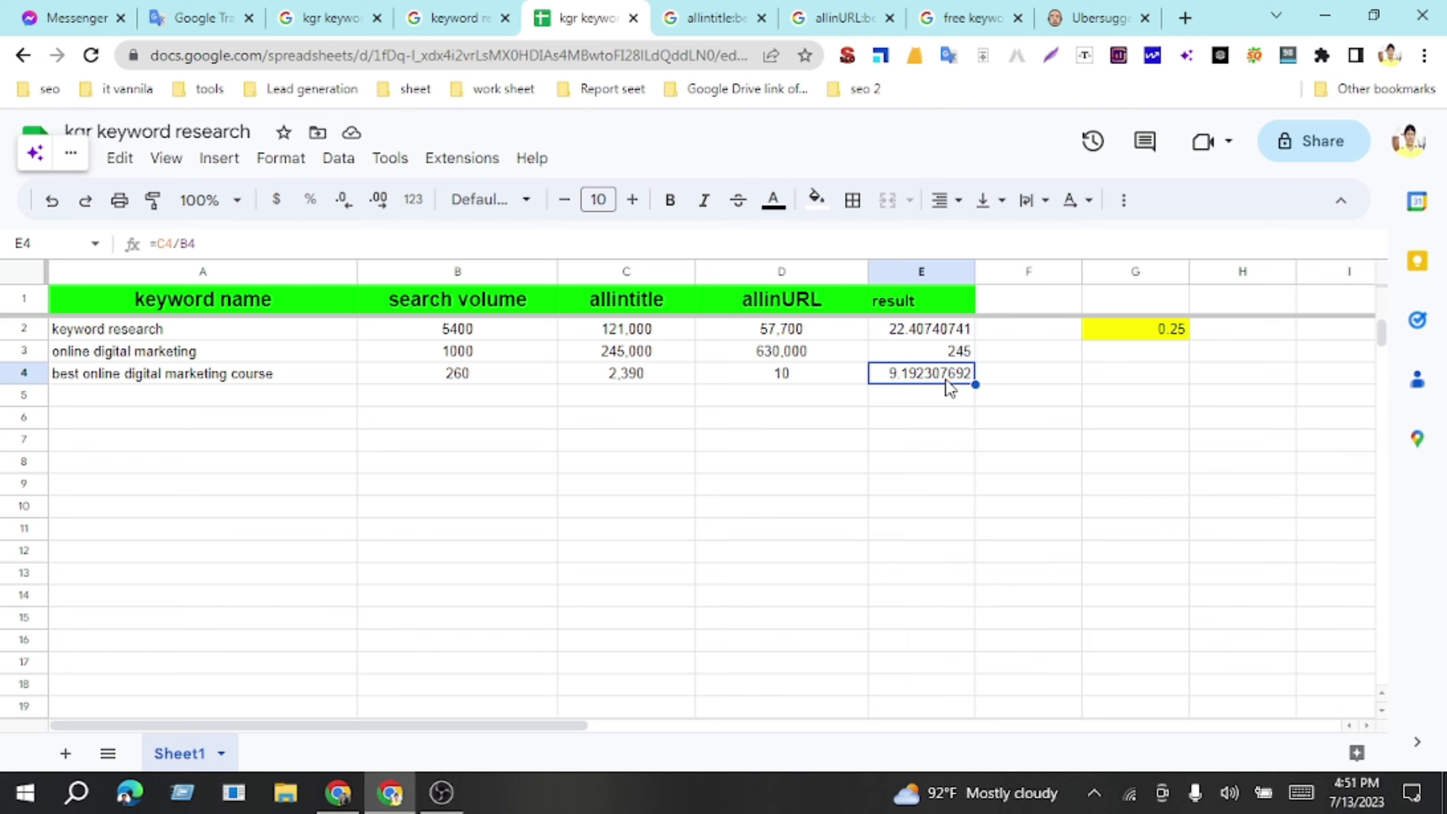
Step: Review the keyword ideas and overview figures for "online digital marketing" in Ubersuggest
left_click(277, 402)
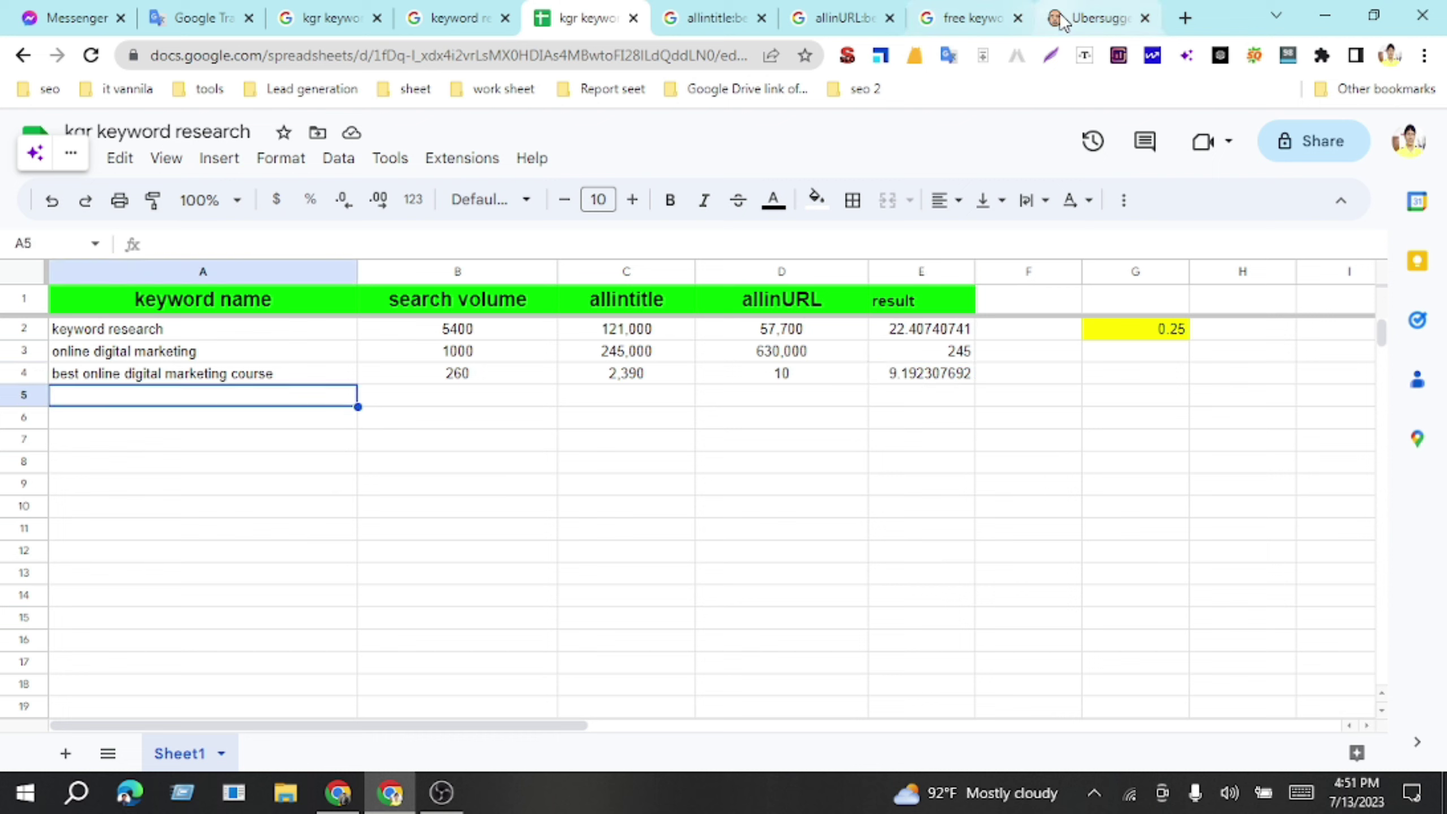
left_click(1094, 19)
scroll(590, 456, "down", 2)
left_click(476, 478)
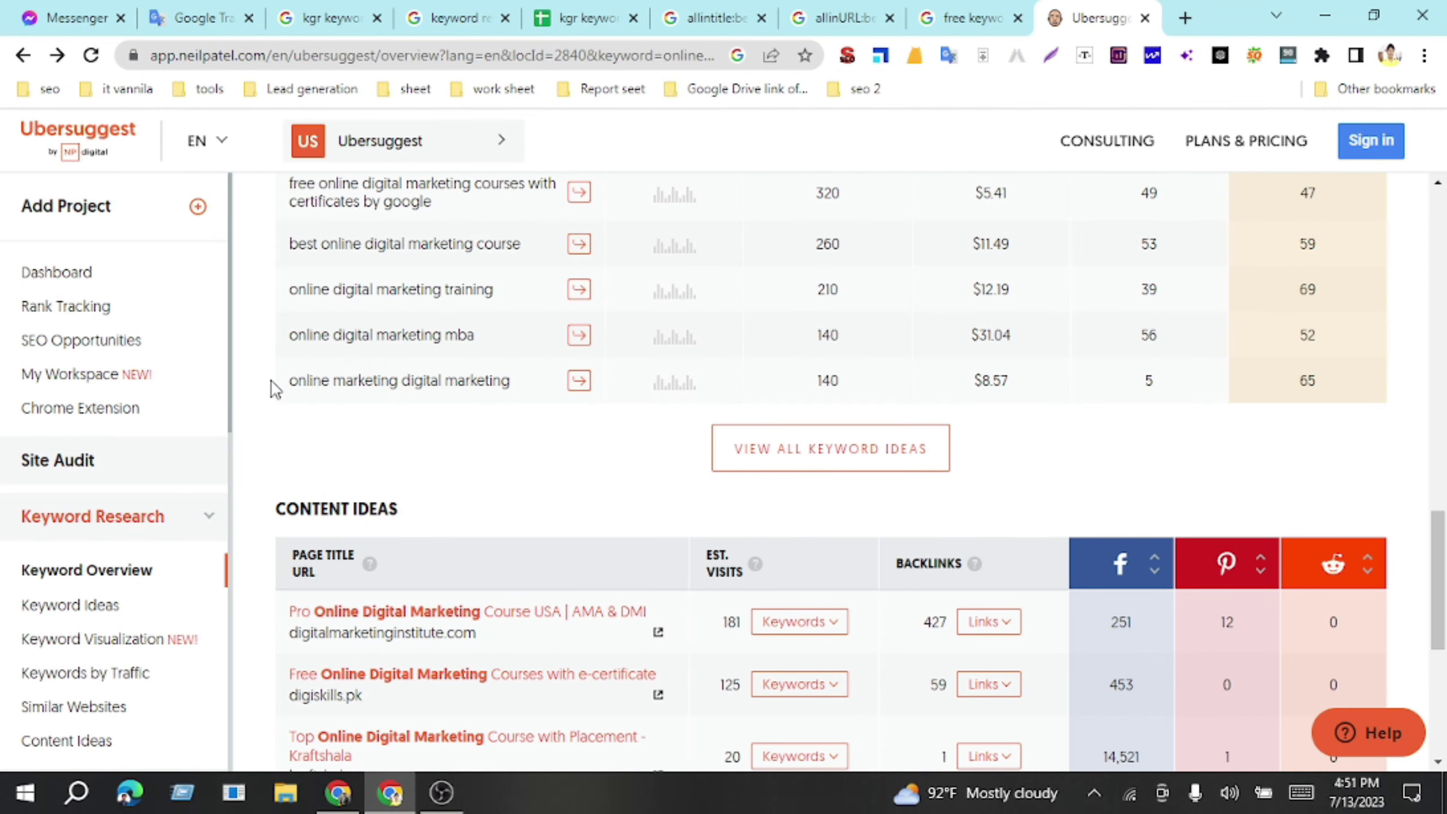
scroll(337, 353, "up", 2)
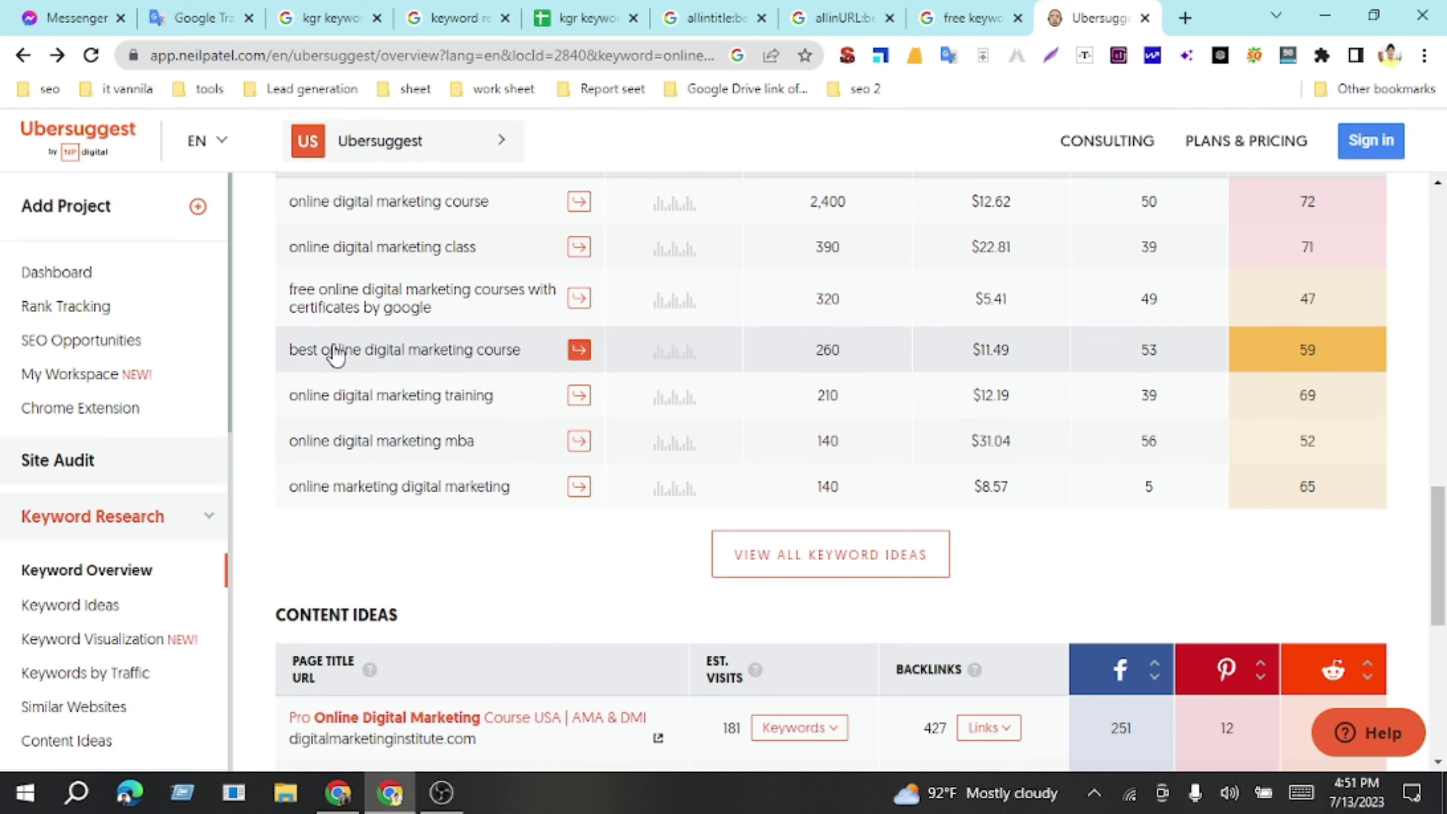
scroll(502, 334, "up", 18)
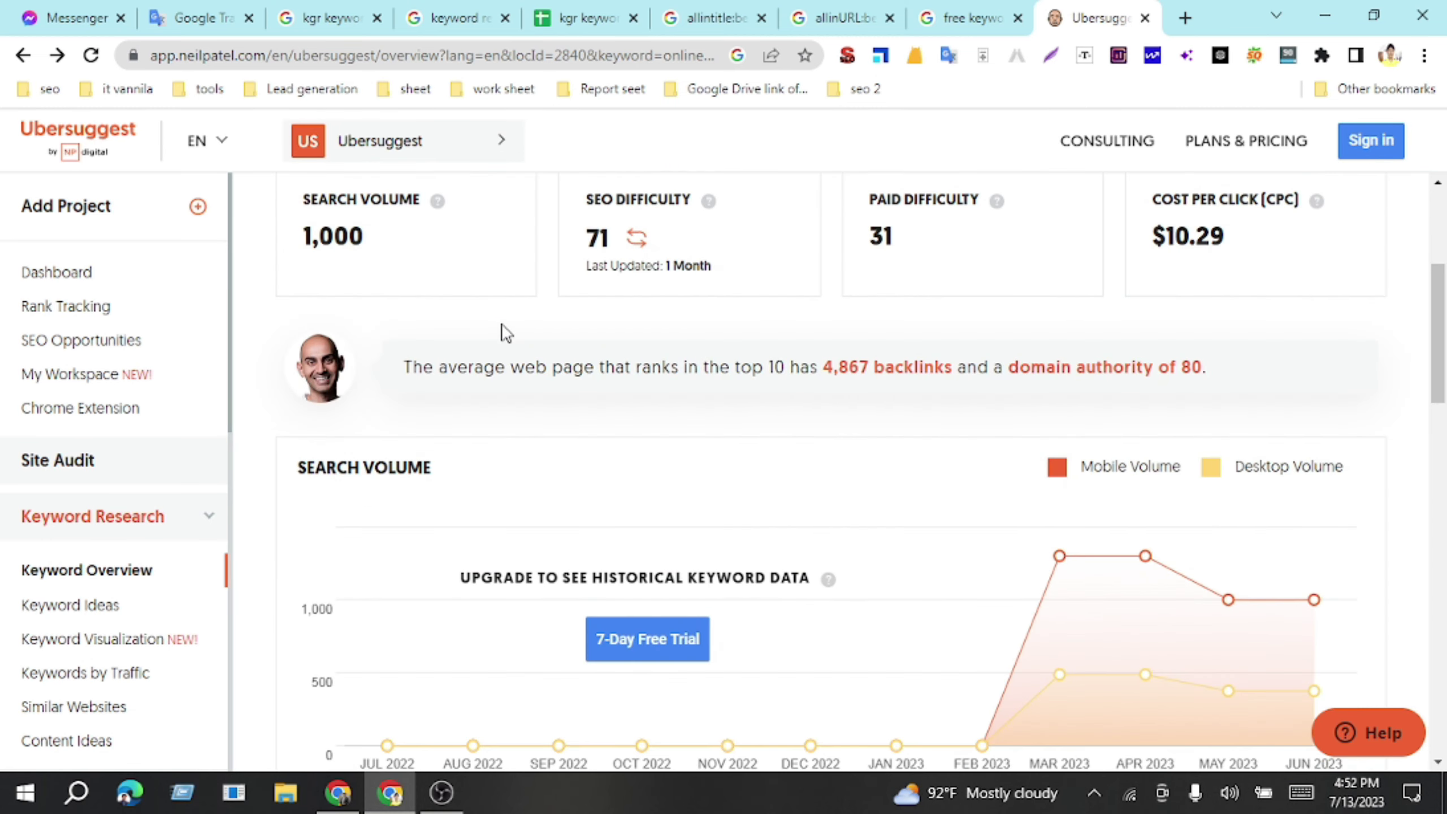
scroll(504, 330, "up", 5)
scroll(507, 325, "down", 3)
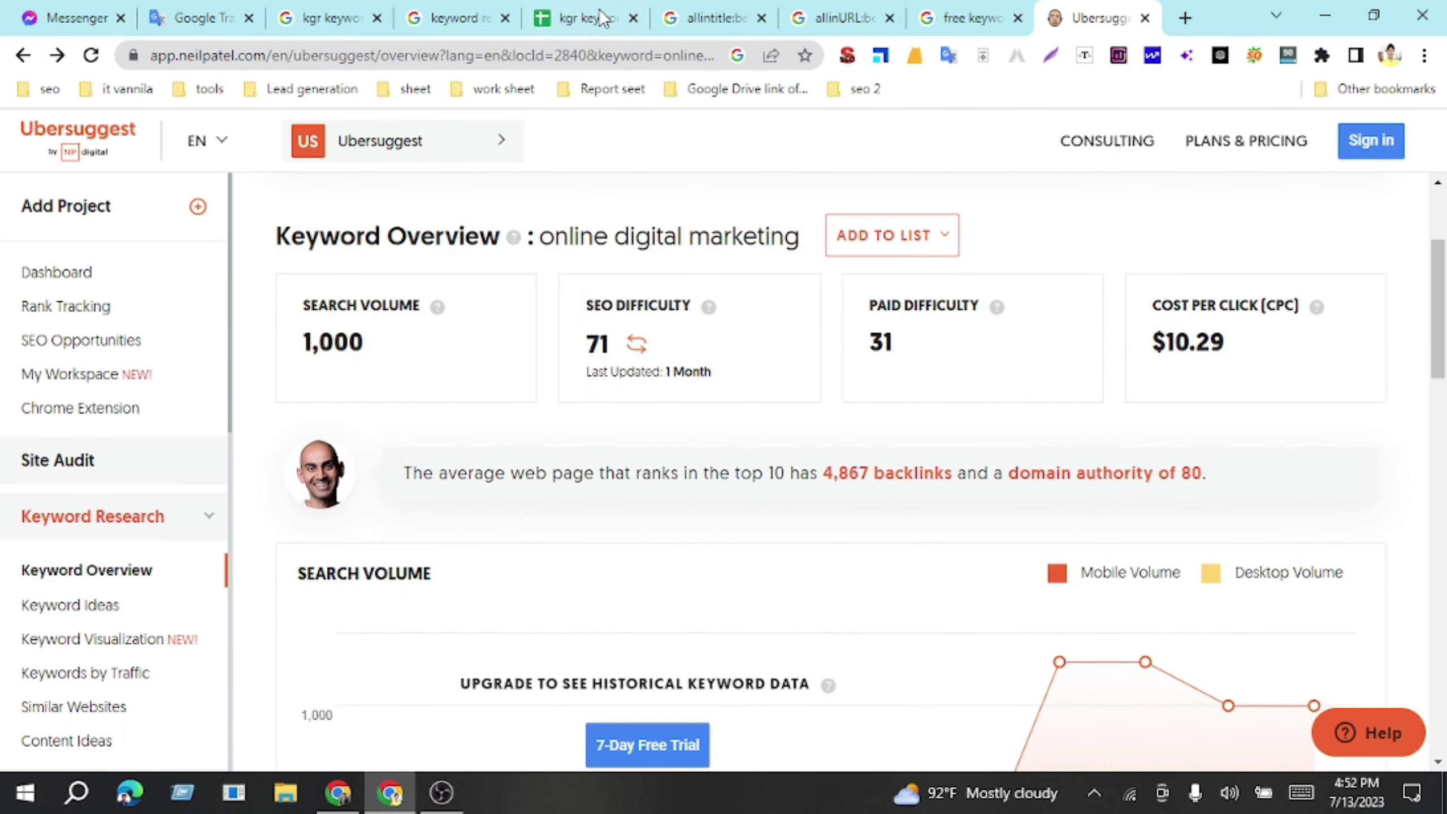
Step: In a new tab, prefix the A4 keyword with "how" and search Google for the suggestion "what is the best online digital marketing course"
left_click(592, 17)
left_click(260, 374)
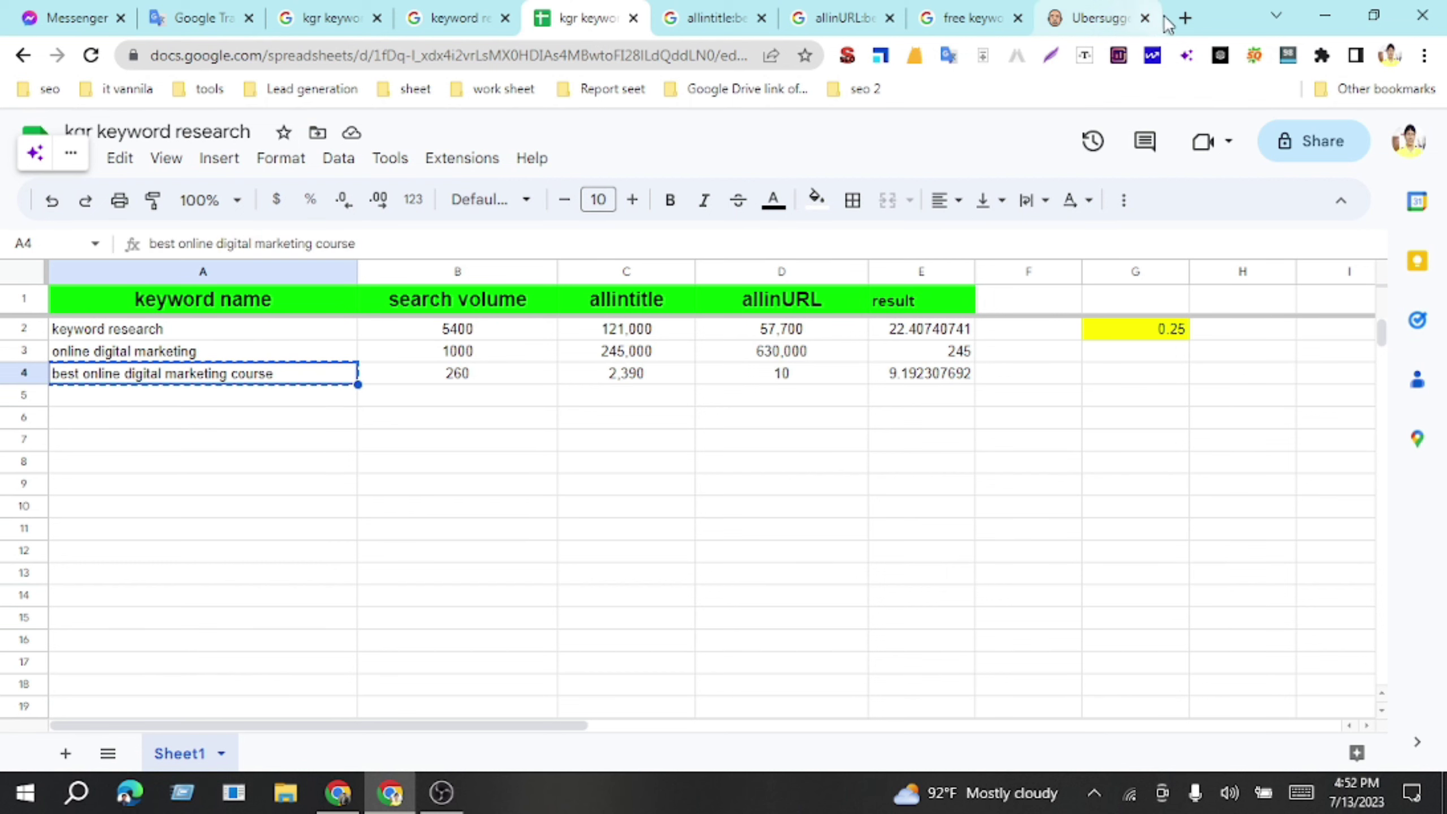
left_click(1185, 18)
type("best online digital marketing course")
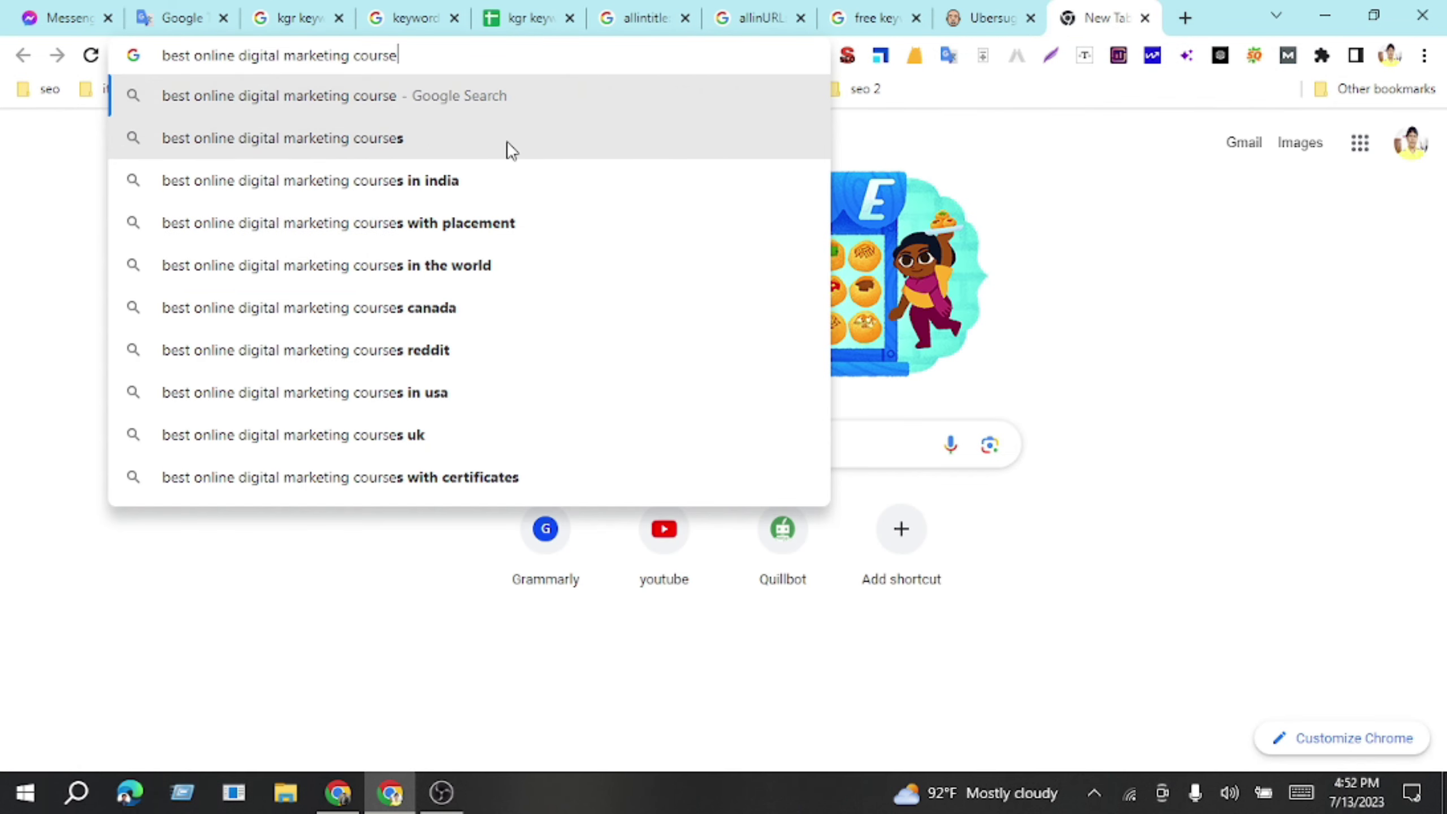
left_click(308, 95)
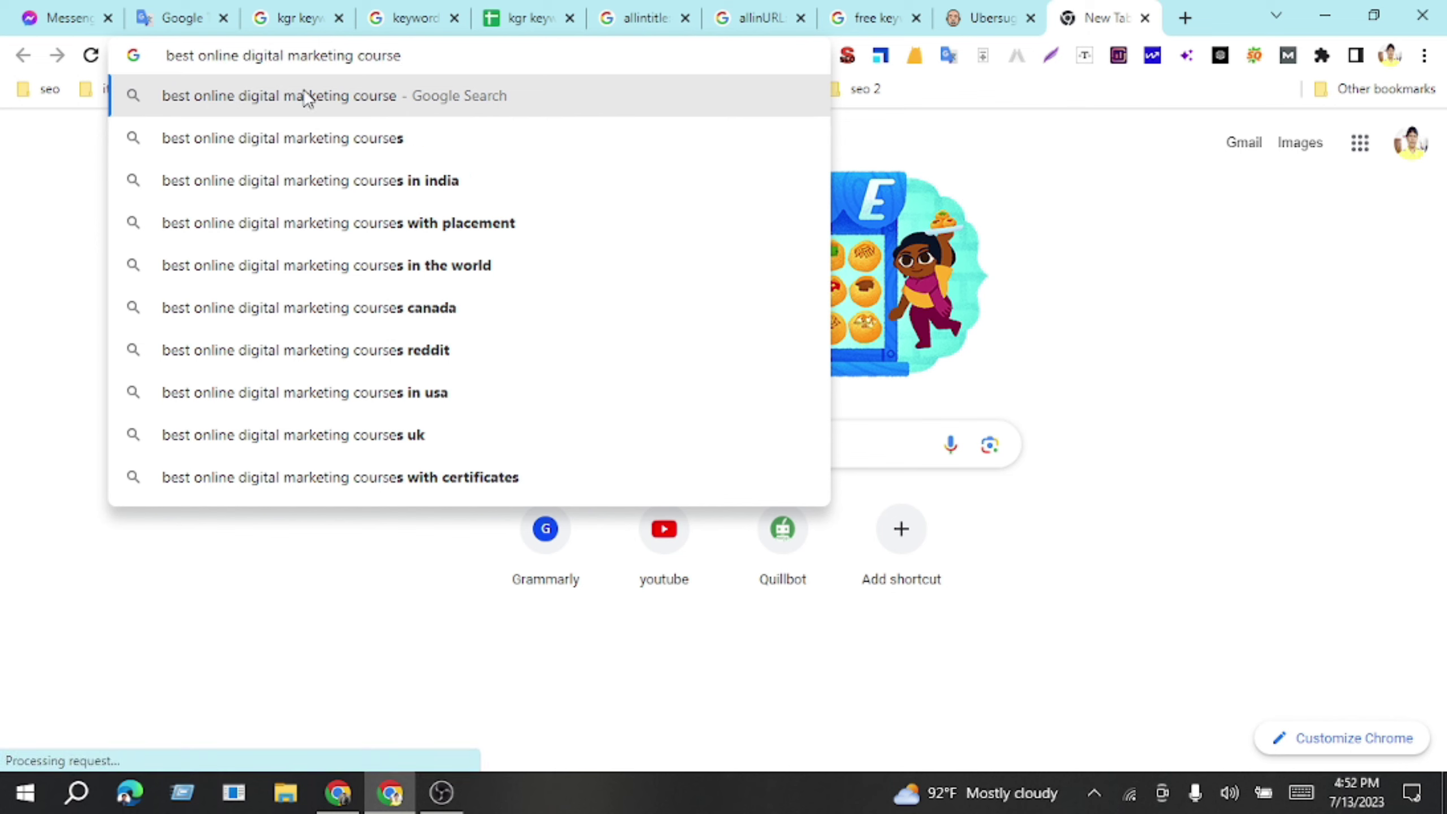
key("Home")
type("how")
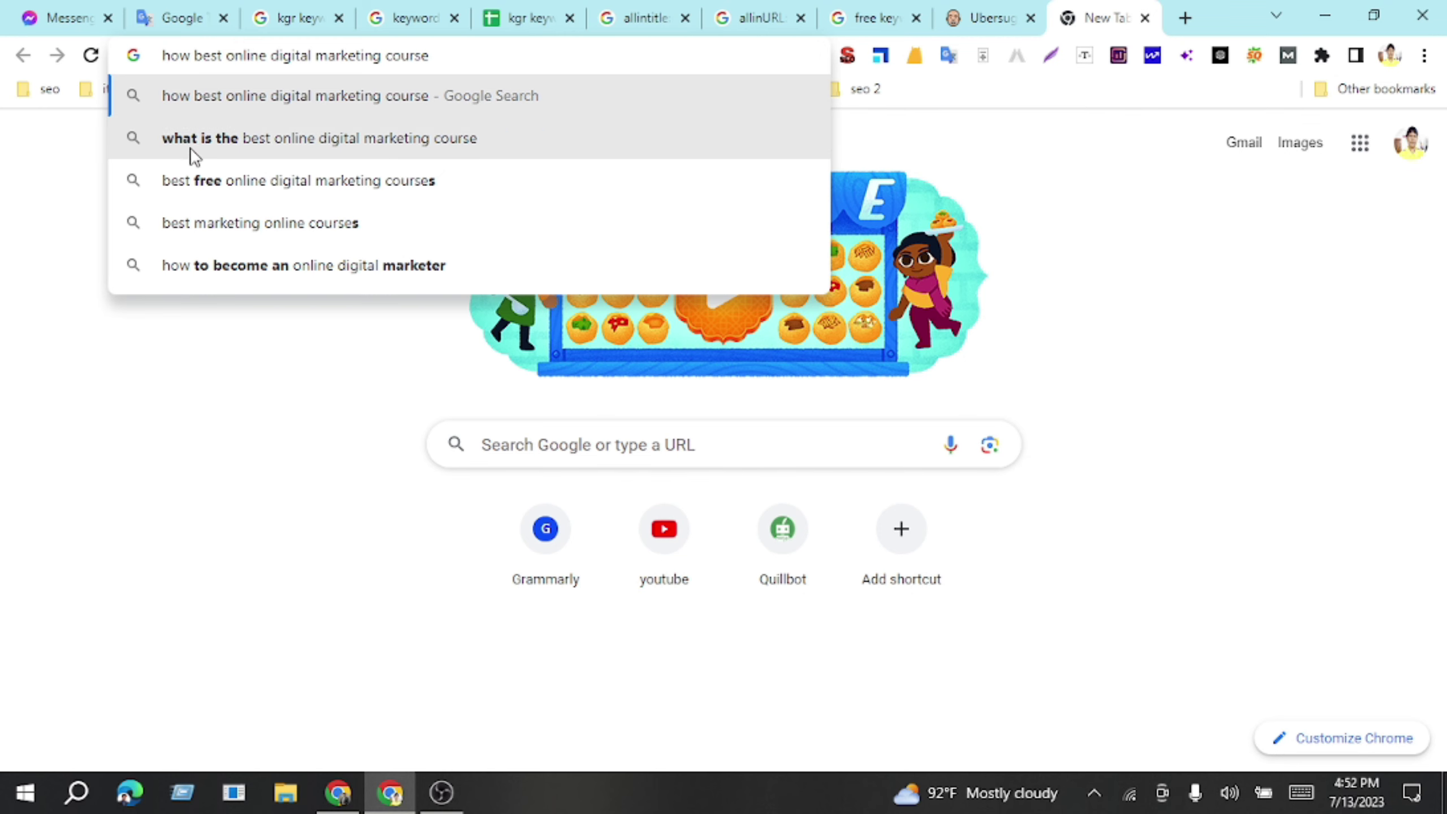
left_click(297, 149)
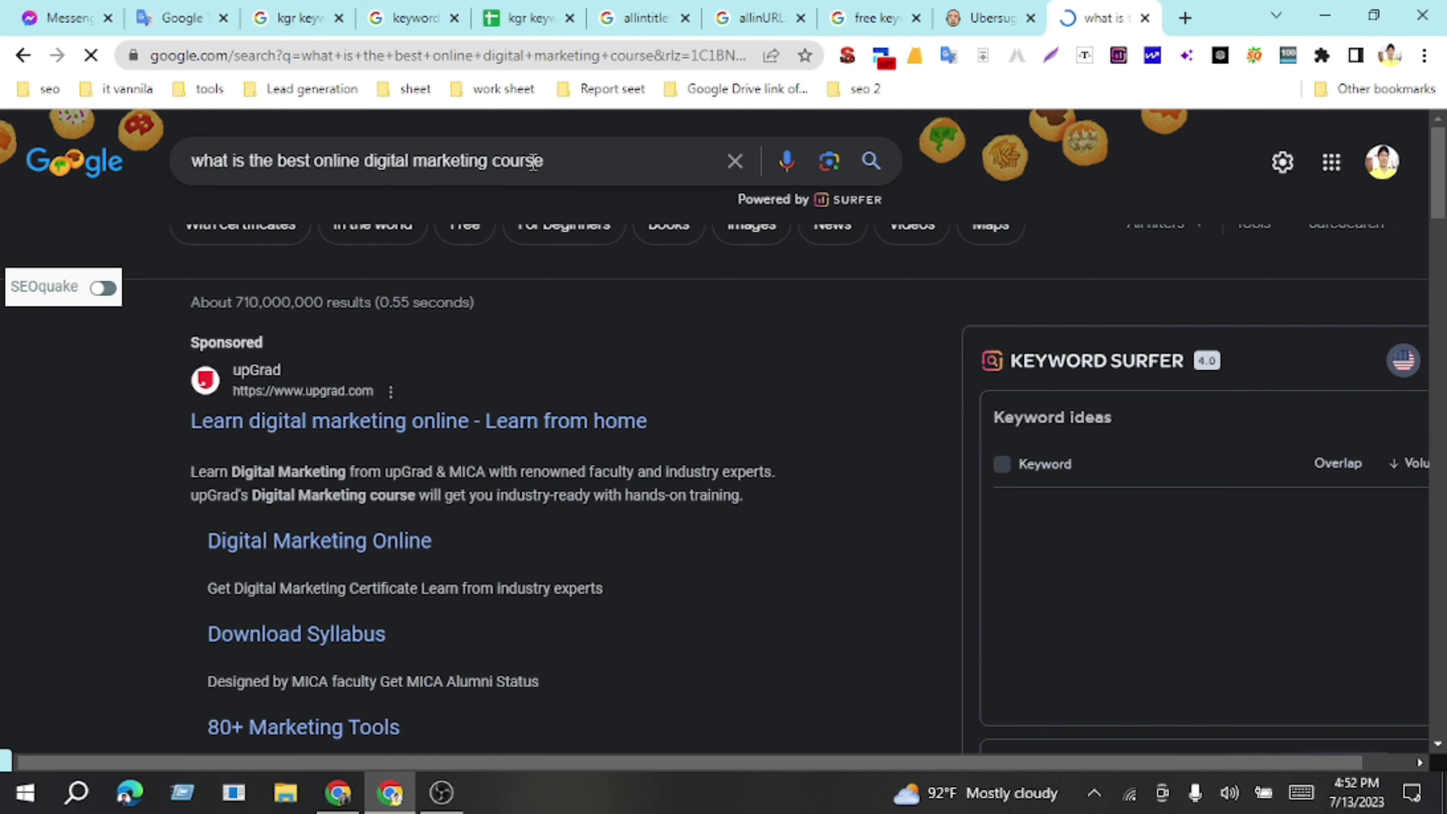
Step: Copy the new keyword and search Google for "allintitle:what is the best online digital marketing course" in the existing allintitle tab
left_click(466, 164)
key("ctrl+c")
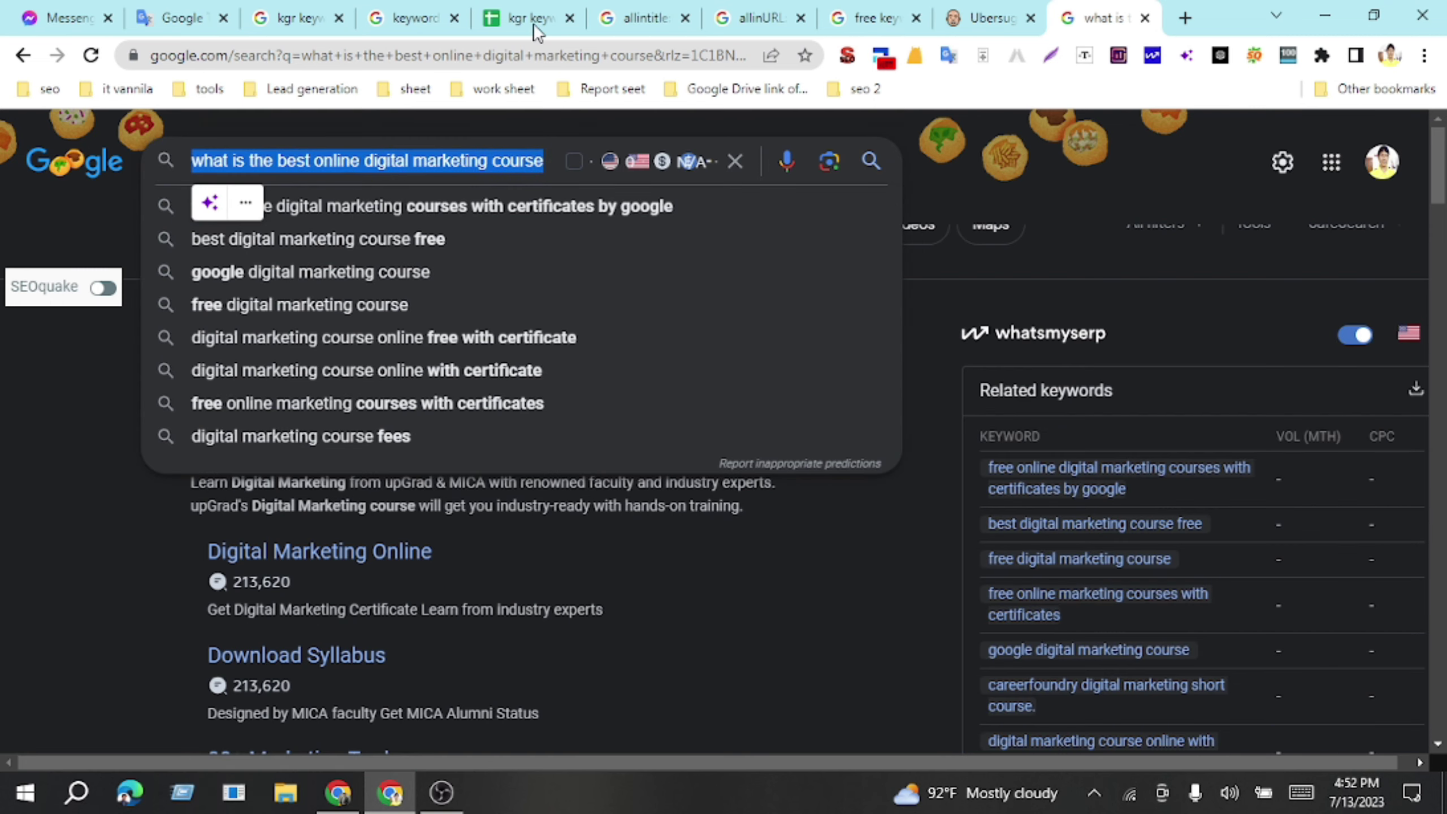
left_click(641, 19)
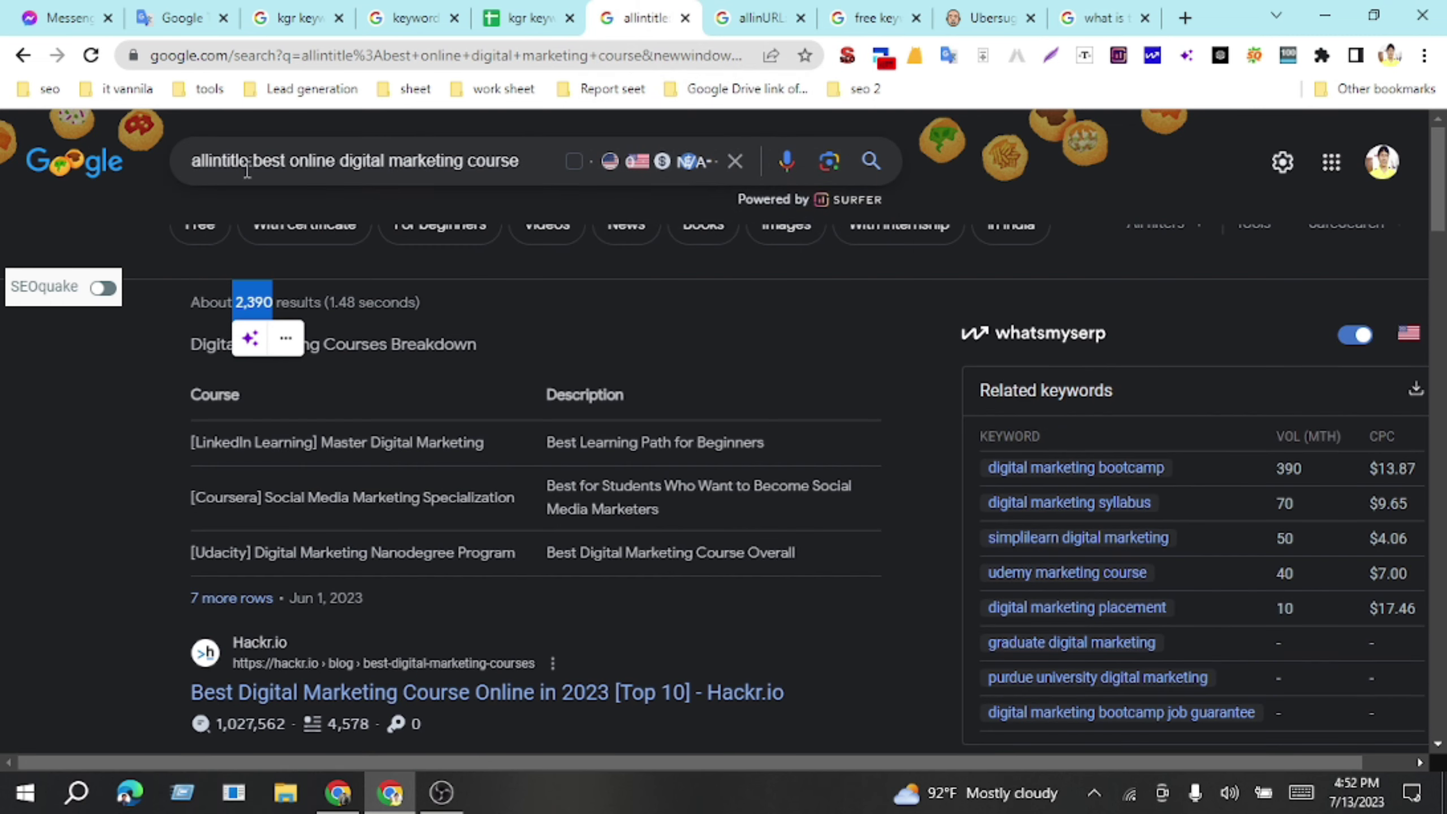
left_click_drag(250, 162, 527, 162)
key("ctrl+v")
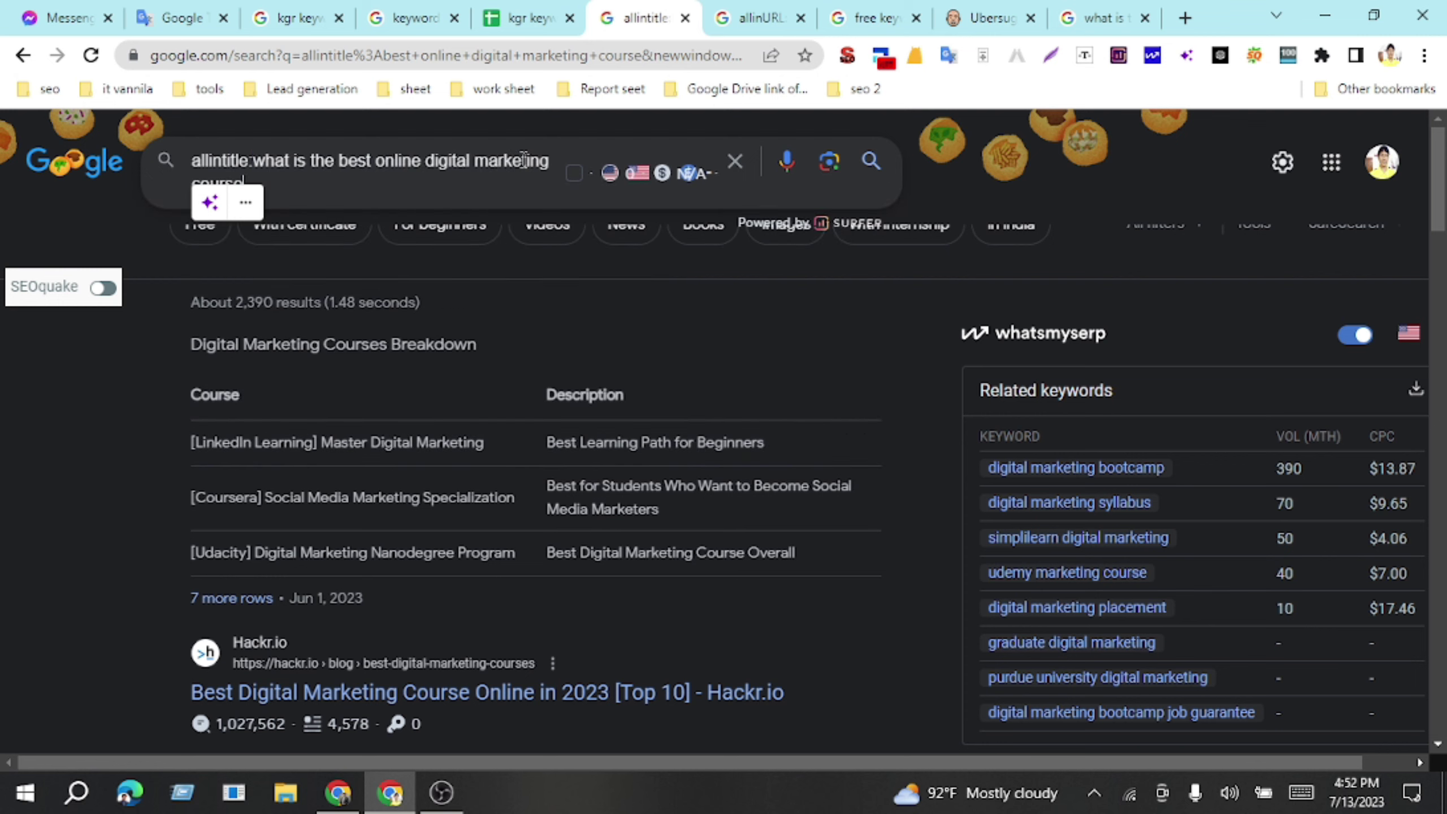
key("Return")
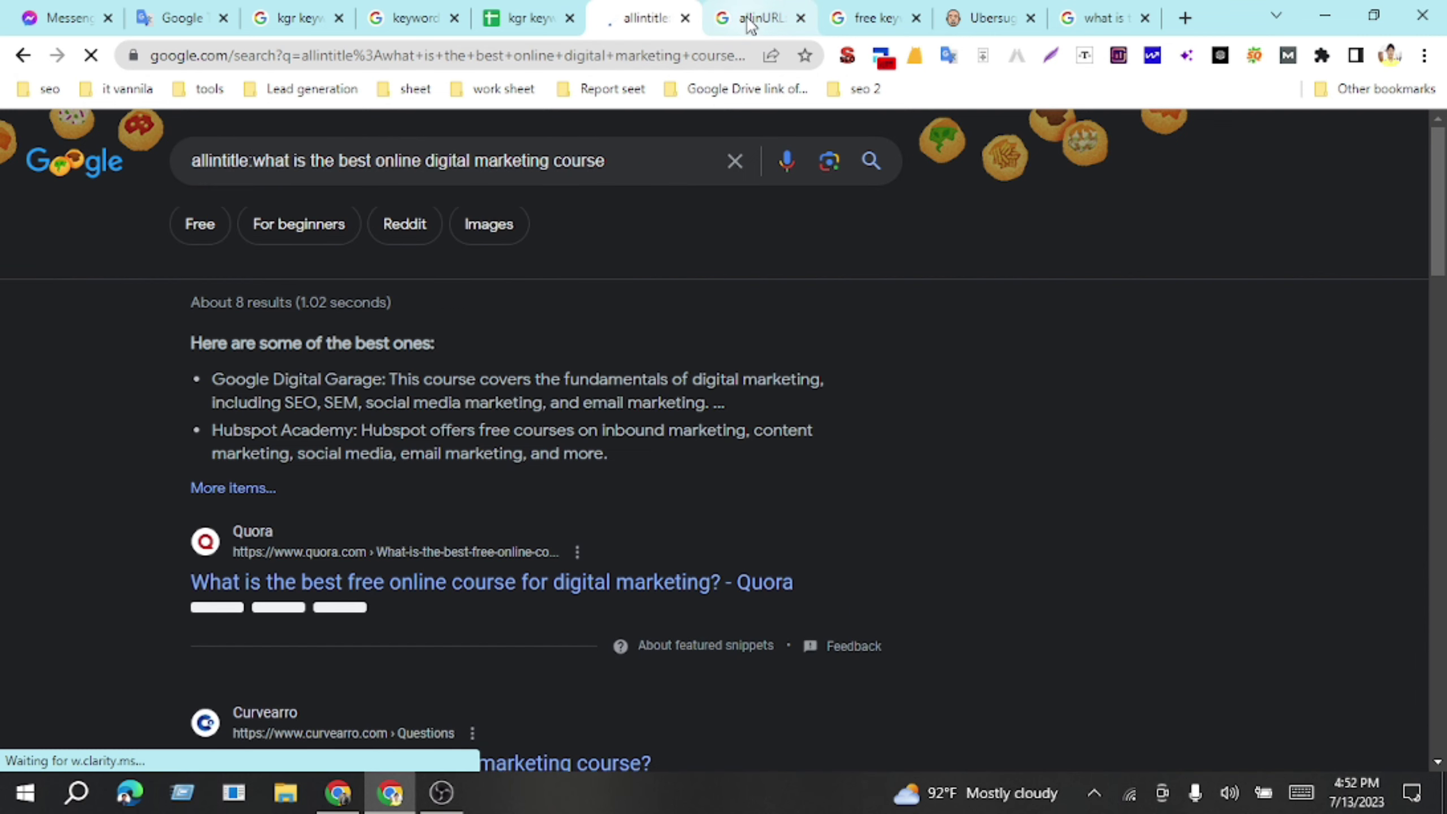
Step: Search Google for "allinURL:what is the best online digital marketing course" in the existing allinURL tab
left_click(751, 20)
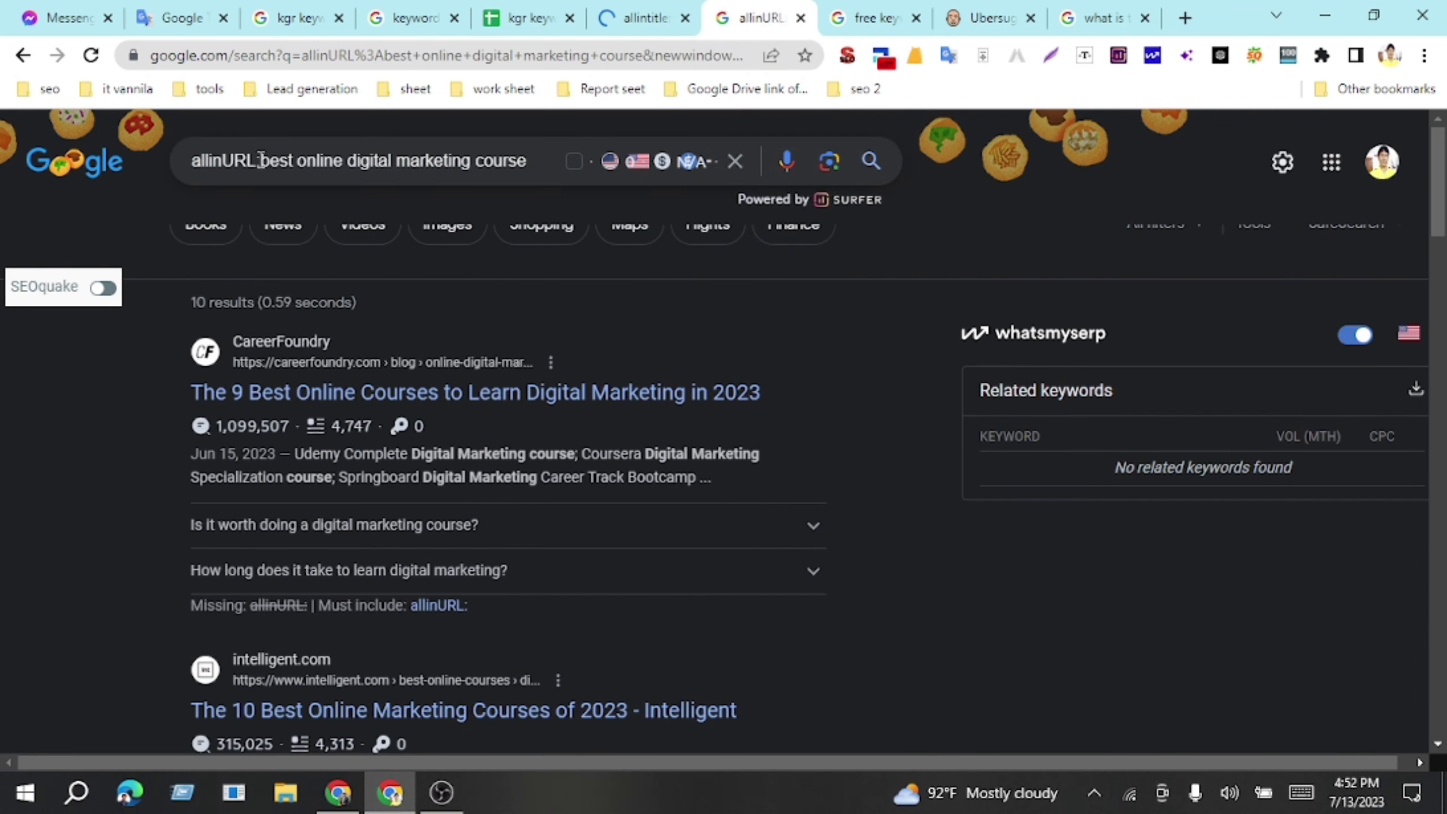
left_click_drag(265, 171, 552, 170)
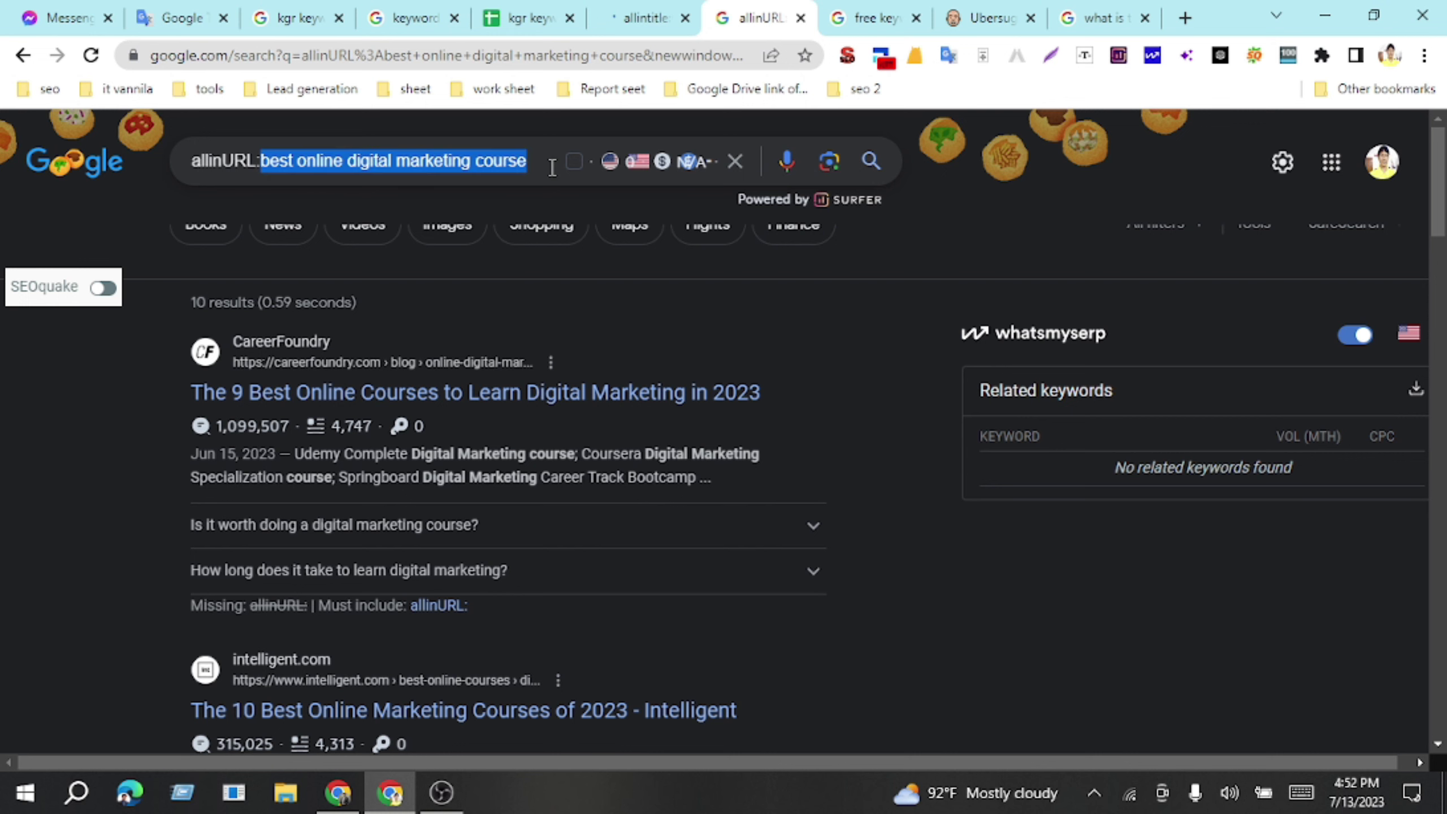
key("ctrl+v")
key("Return")
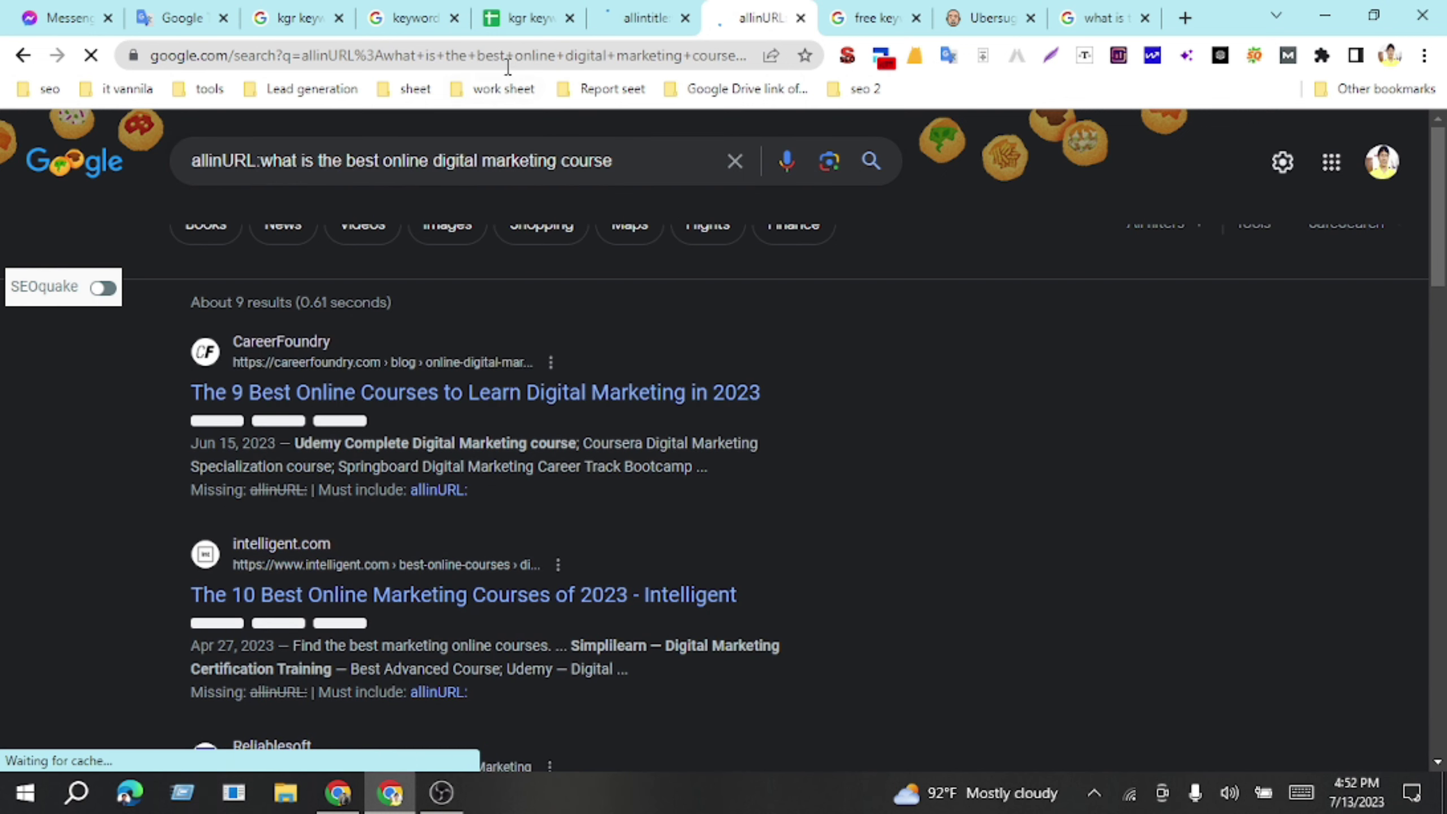
Step: Add "what is the best online digital marketing course" to A5 of the kgr keyword research sheet and enter search volume 0 in B5
left_click(523, 13)
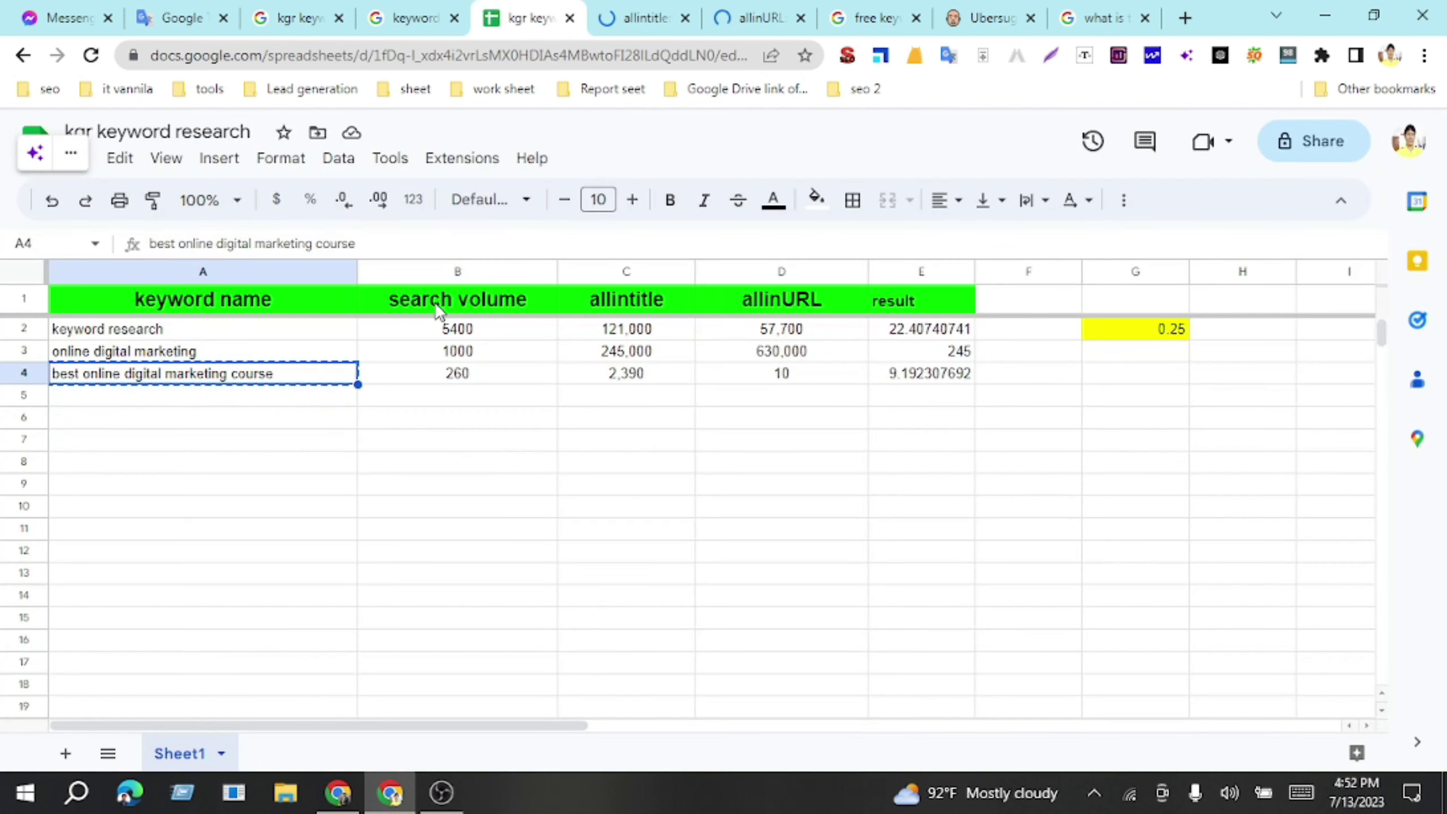
left_click(222, 400)
type("what is the best online digital marketing course")
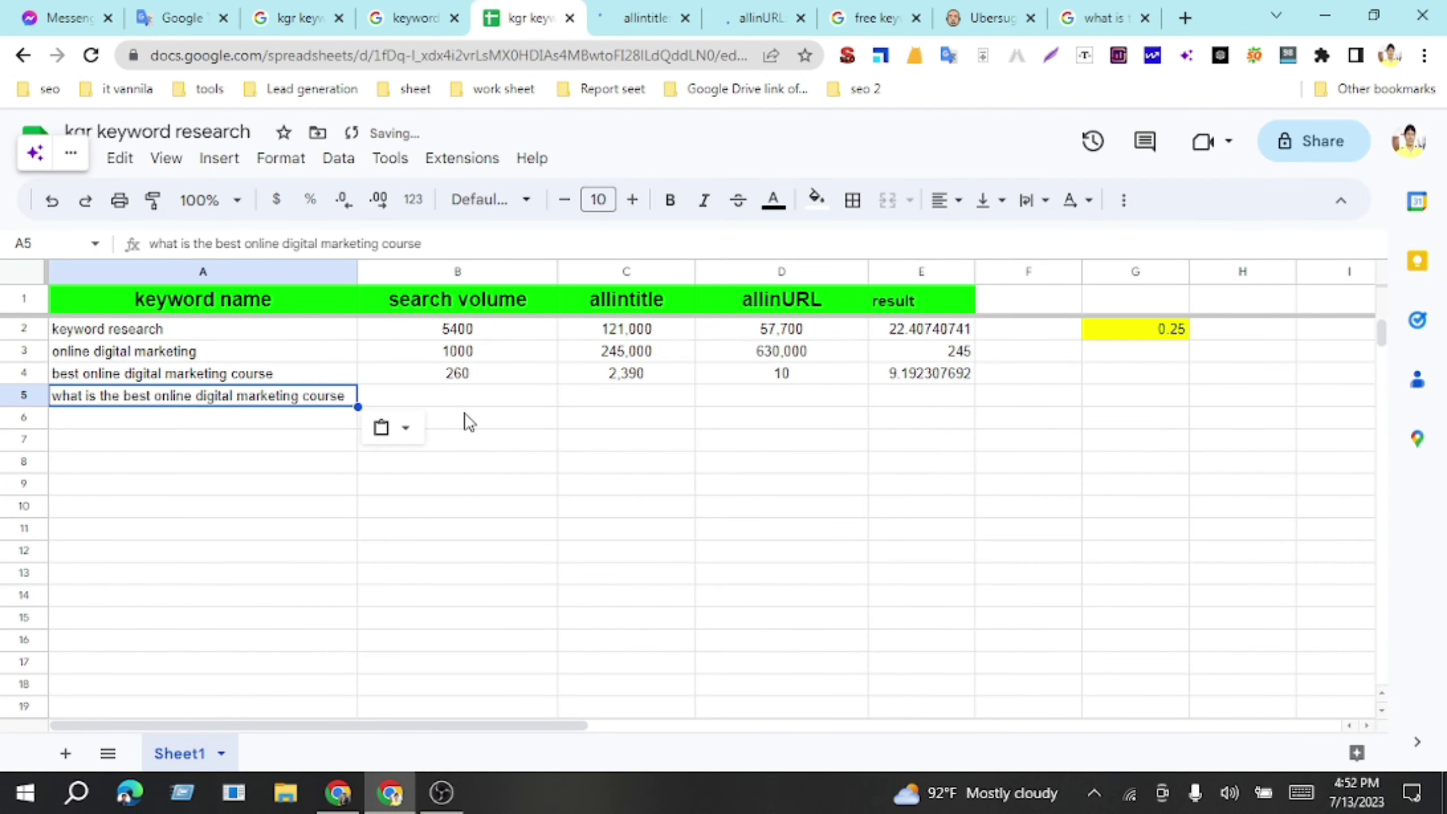
left_click(498, 399)
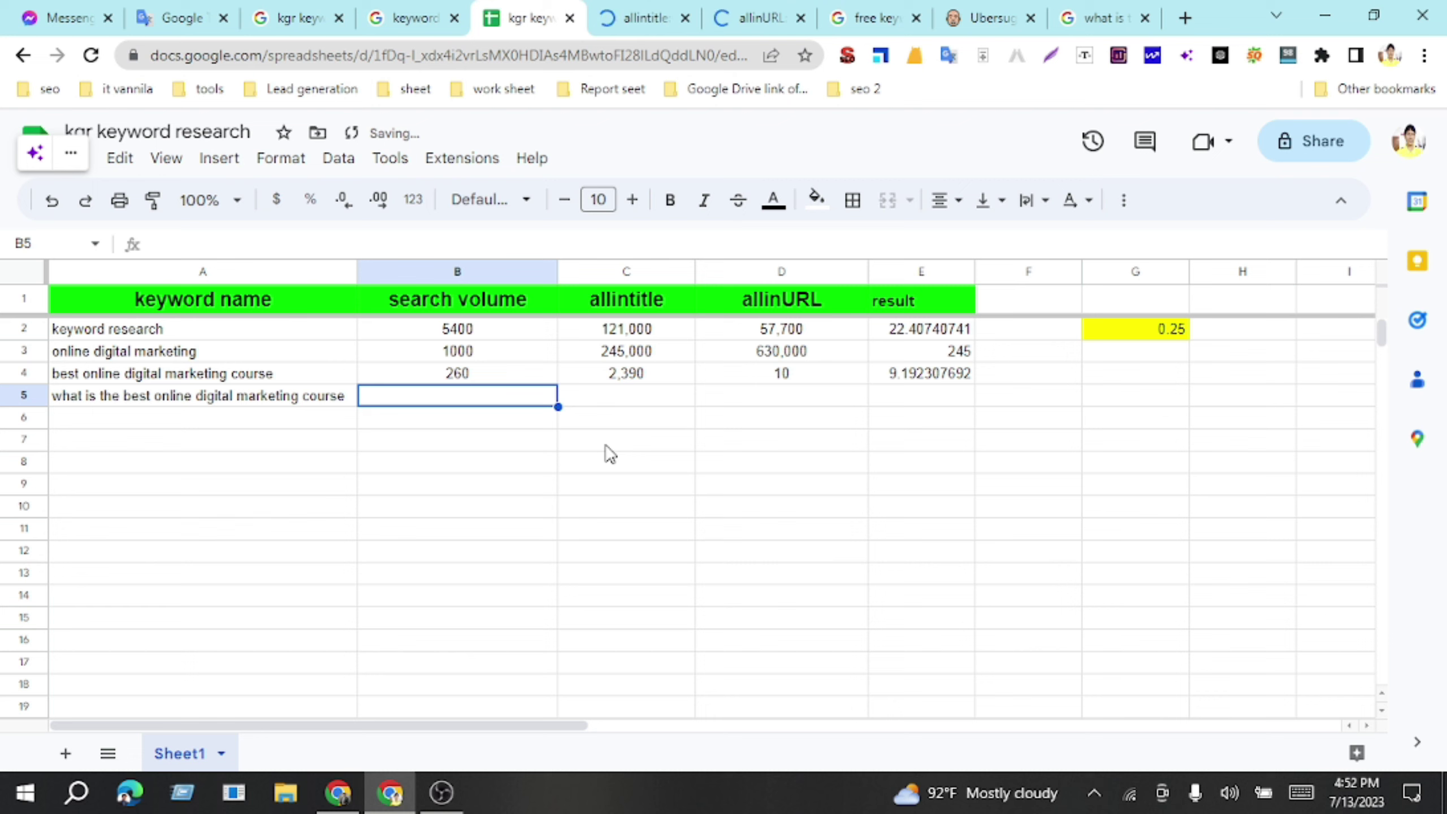
type("5")
key("BackSpace")
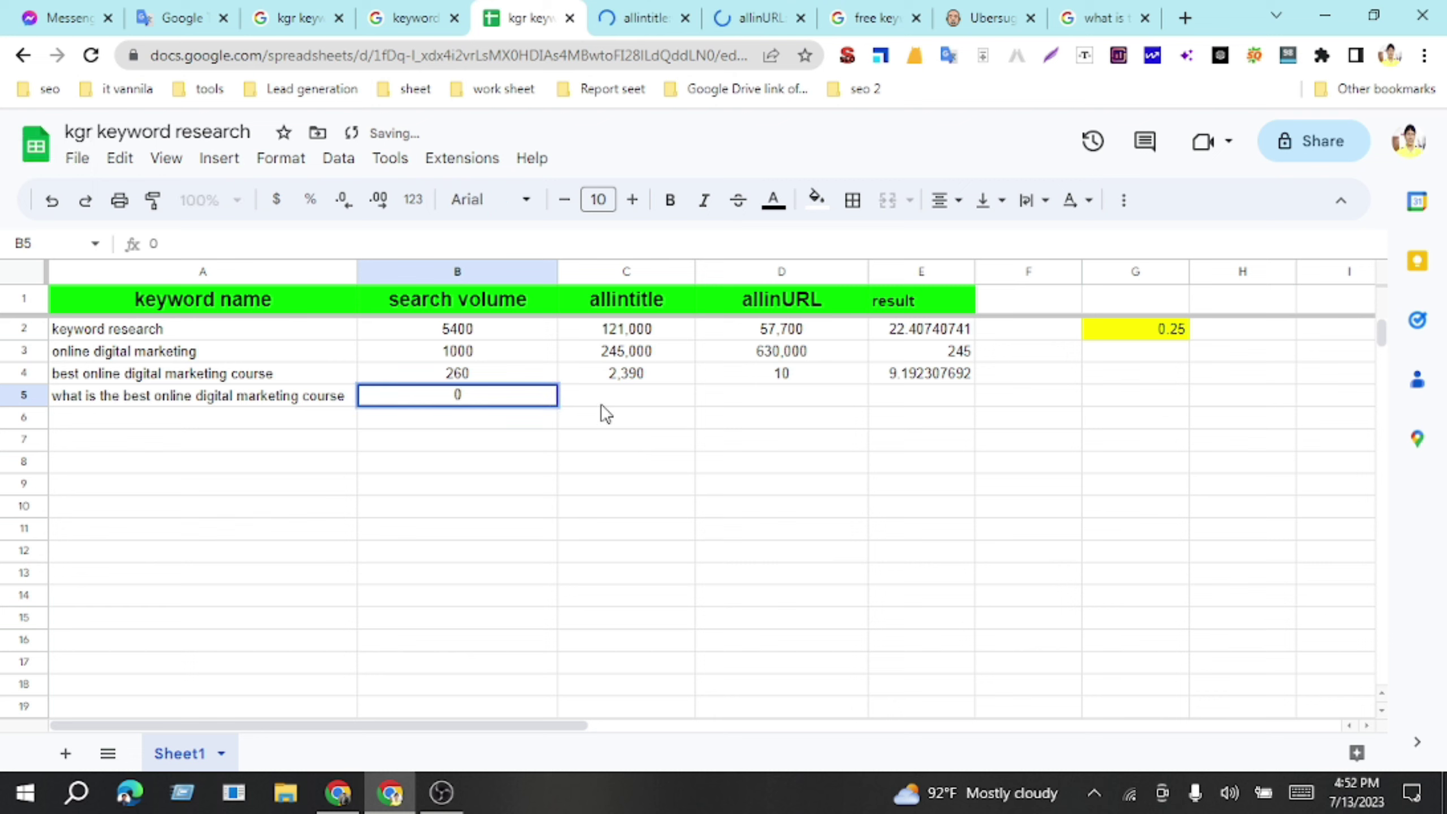
Step: Check both Google result counts for the row 5 keyword and enter allintitle 8 in C5 and allinURL 9 in D5
left_click(621, 400)
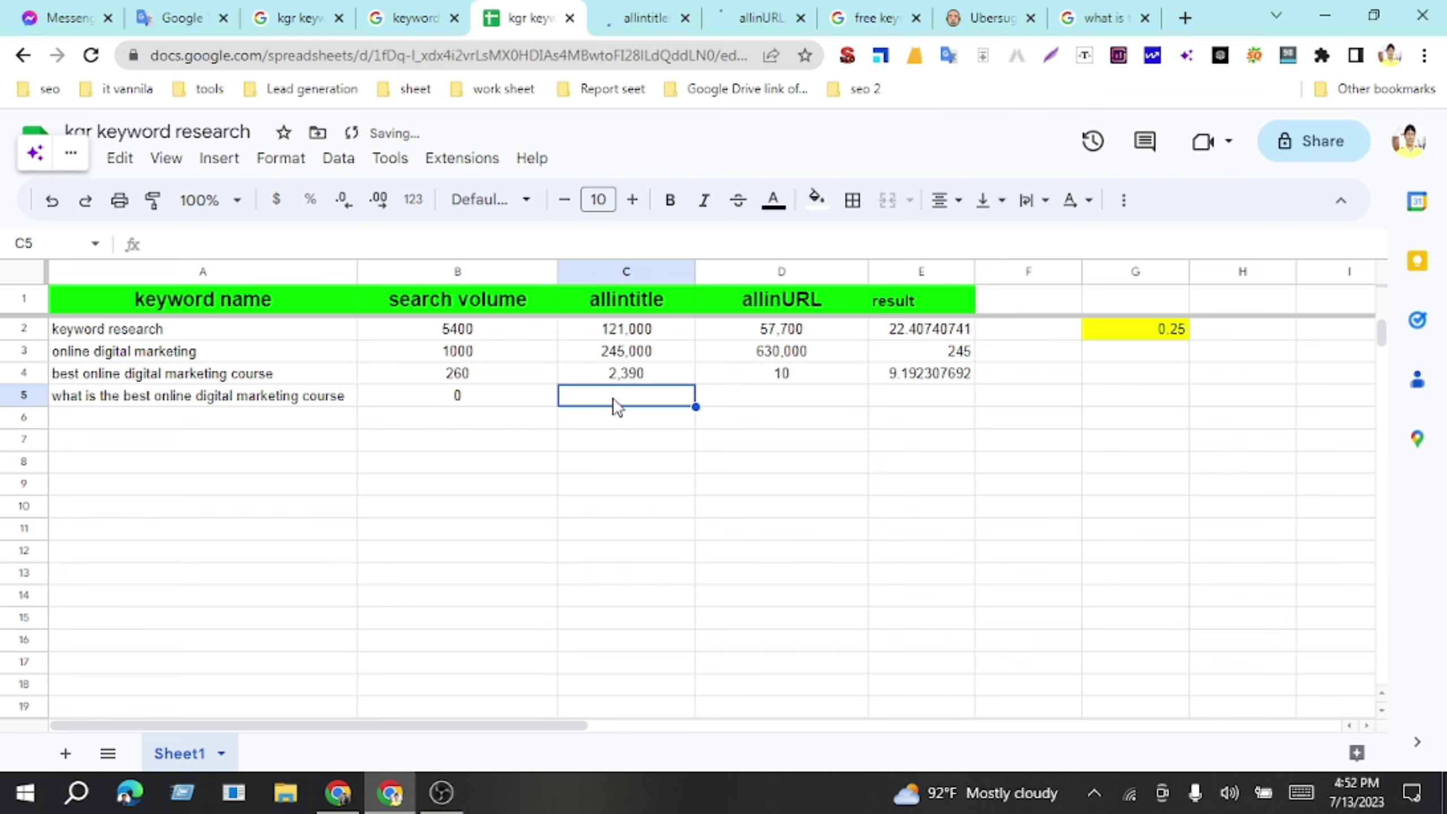
left_click(644, 18)
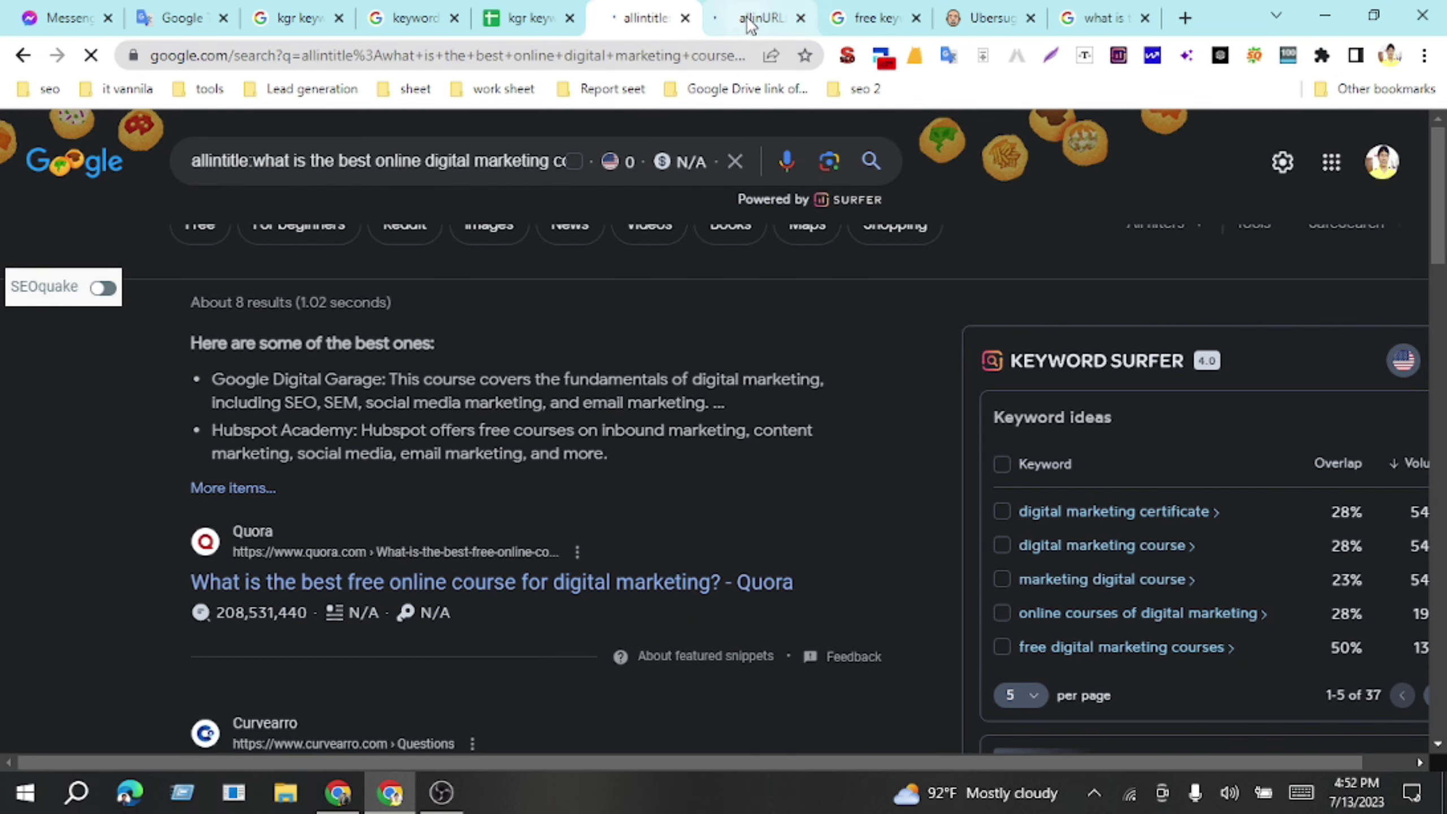
key("ctrl+Tab")
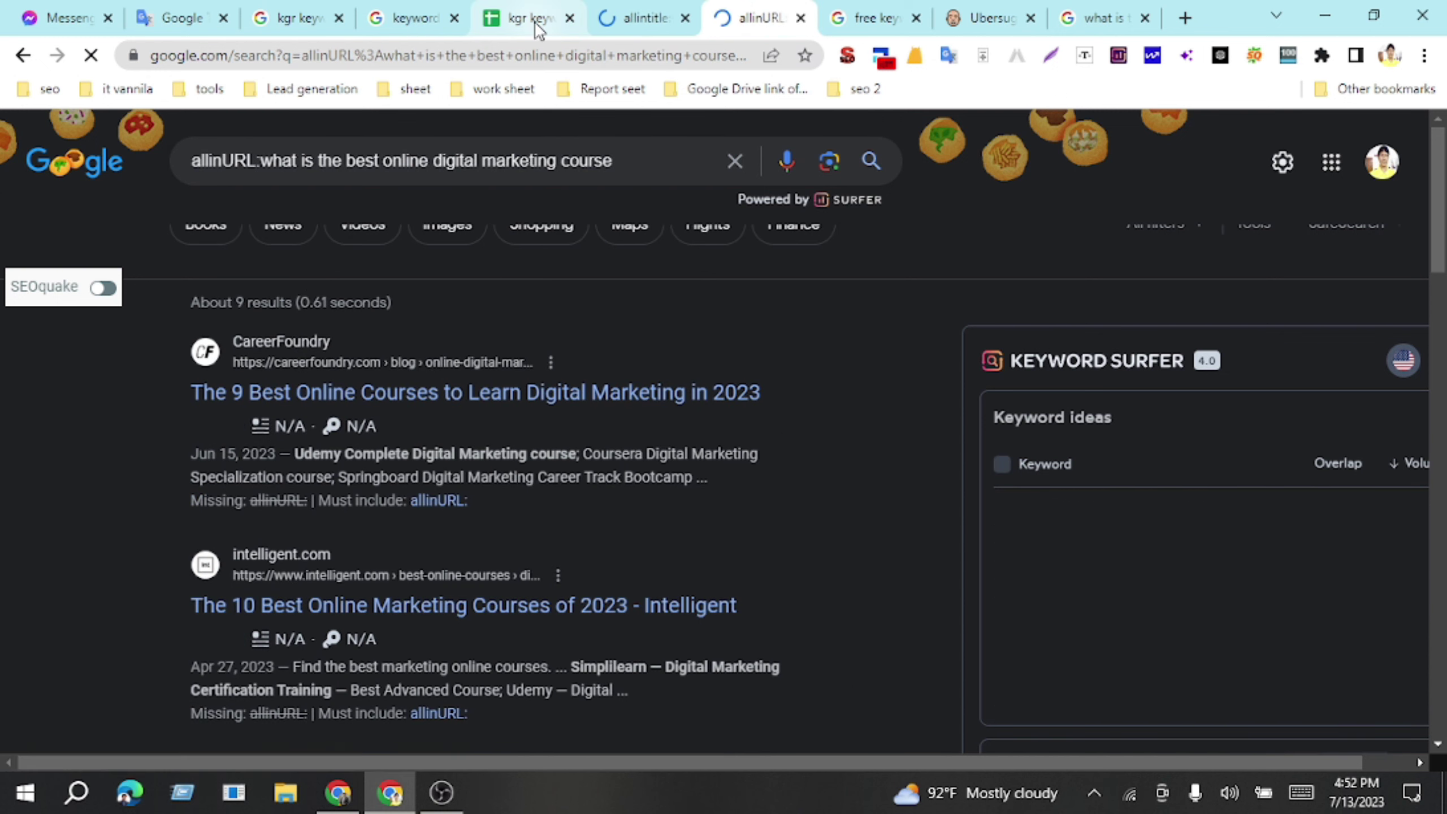
left_click(533, 18)
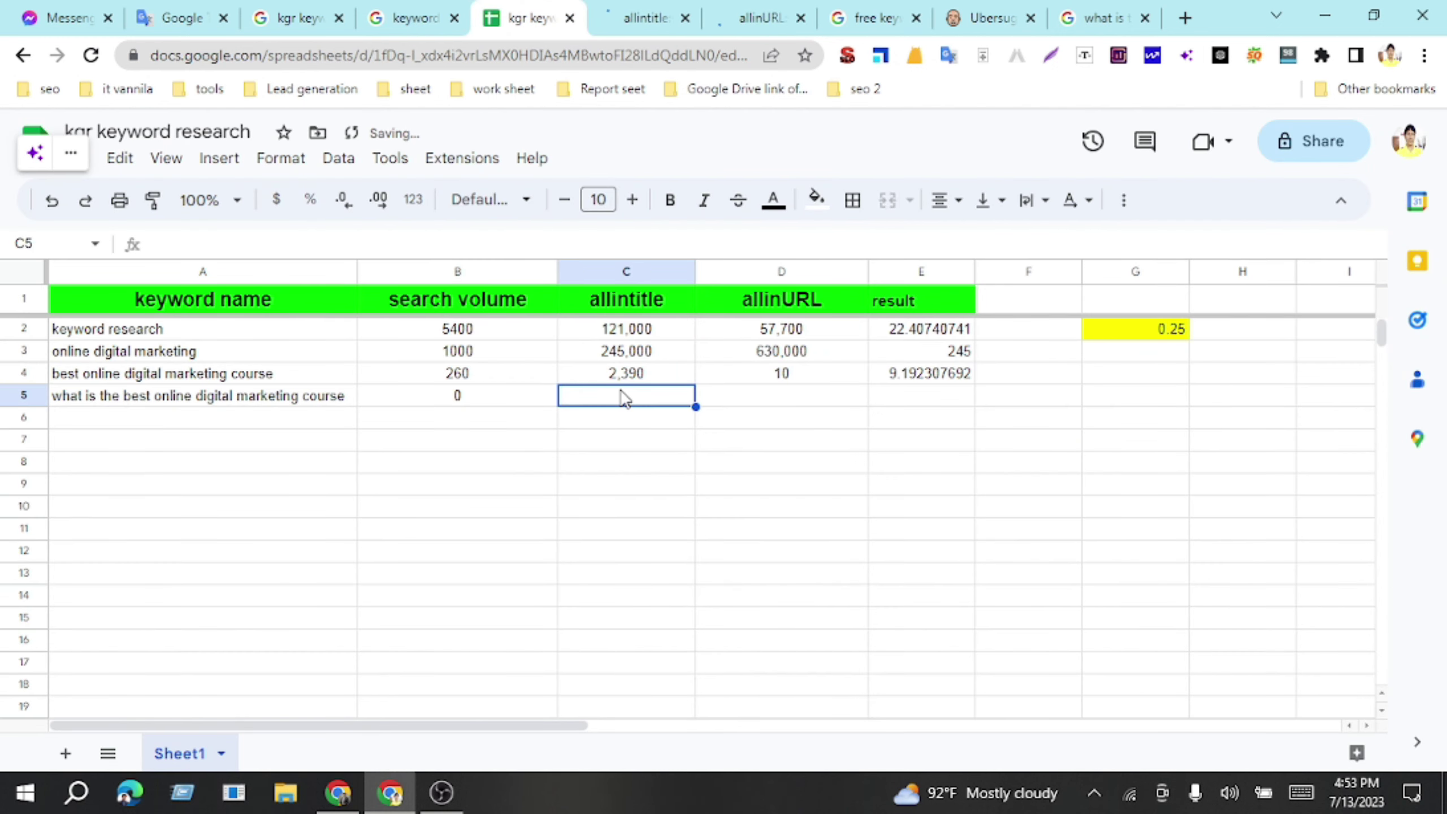
type("8")
left_click(747, 408)
type("9")
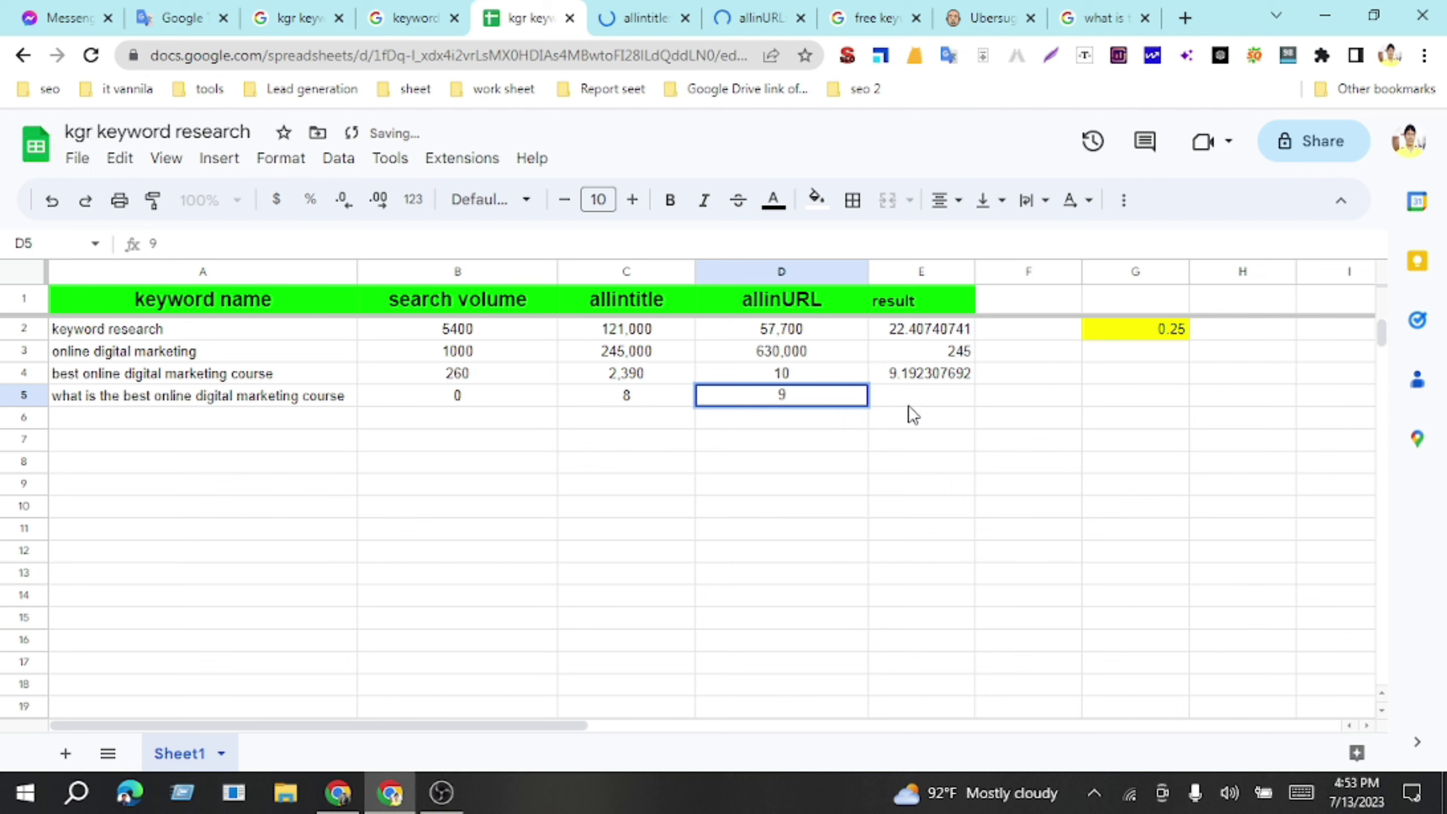
Step: Fill the result formula from E4 down to E5 for the "what is the best online digital marketing course" row
left_click(935, 397)
left_click(938, 380)
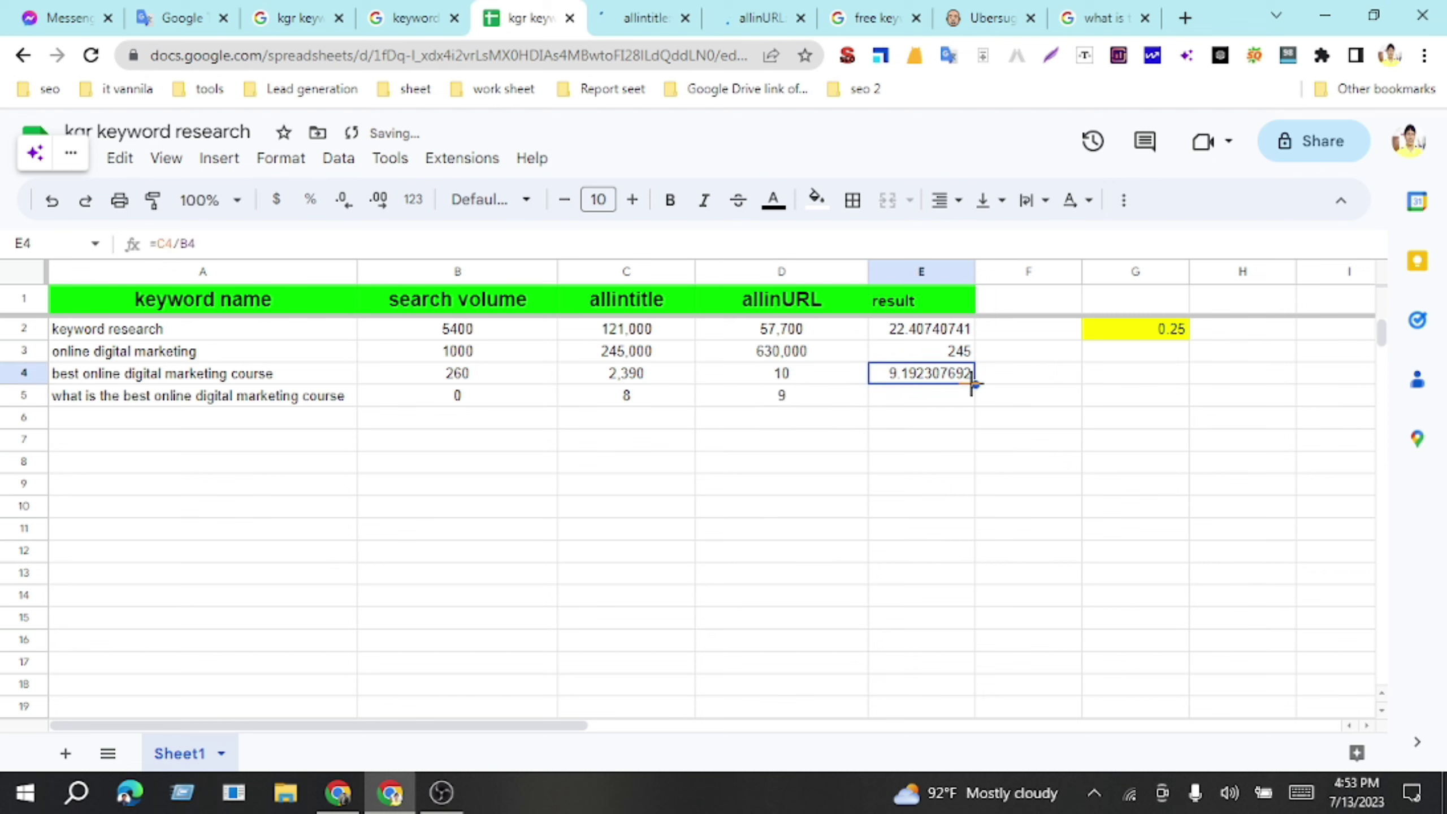
left_click_drag(972, 384, 1061, 400)
left_click(1060, 400)
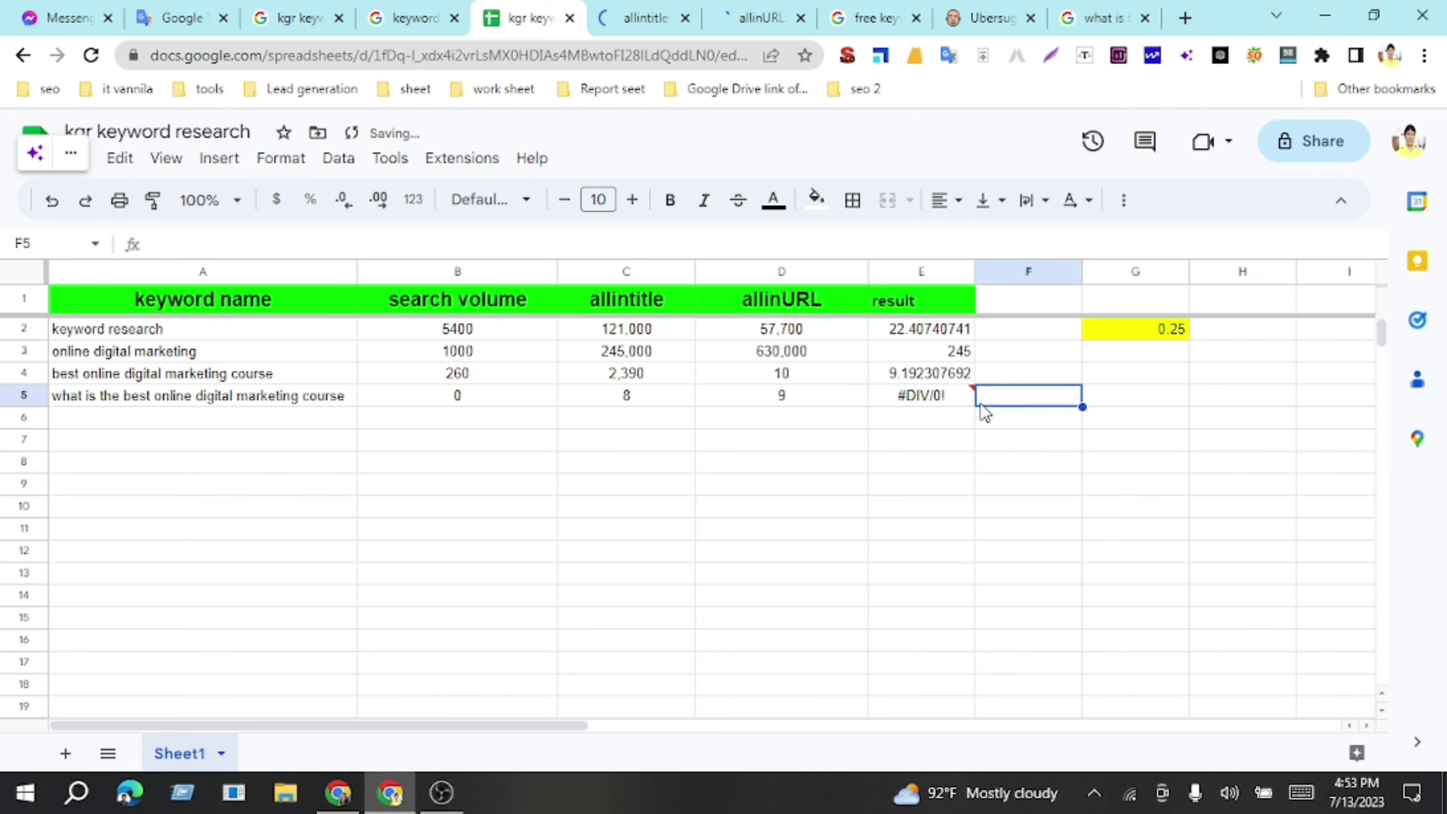
Step: Set the search volume in B5 to 10 for the "what is the best online digital marketing course" row and check its result in E5
left_click(927, 401)
left_click(441, 404)
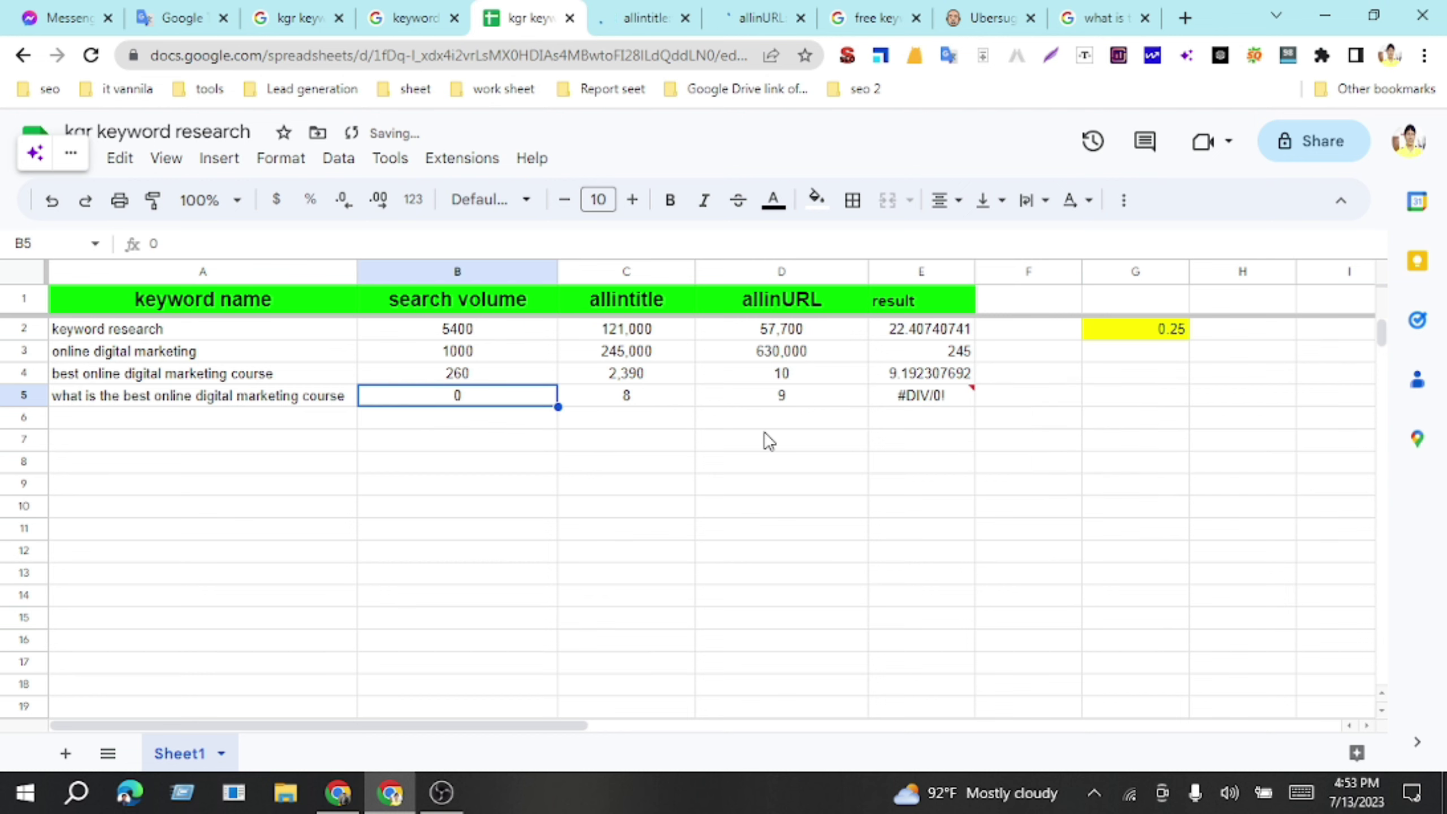
type("10")
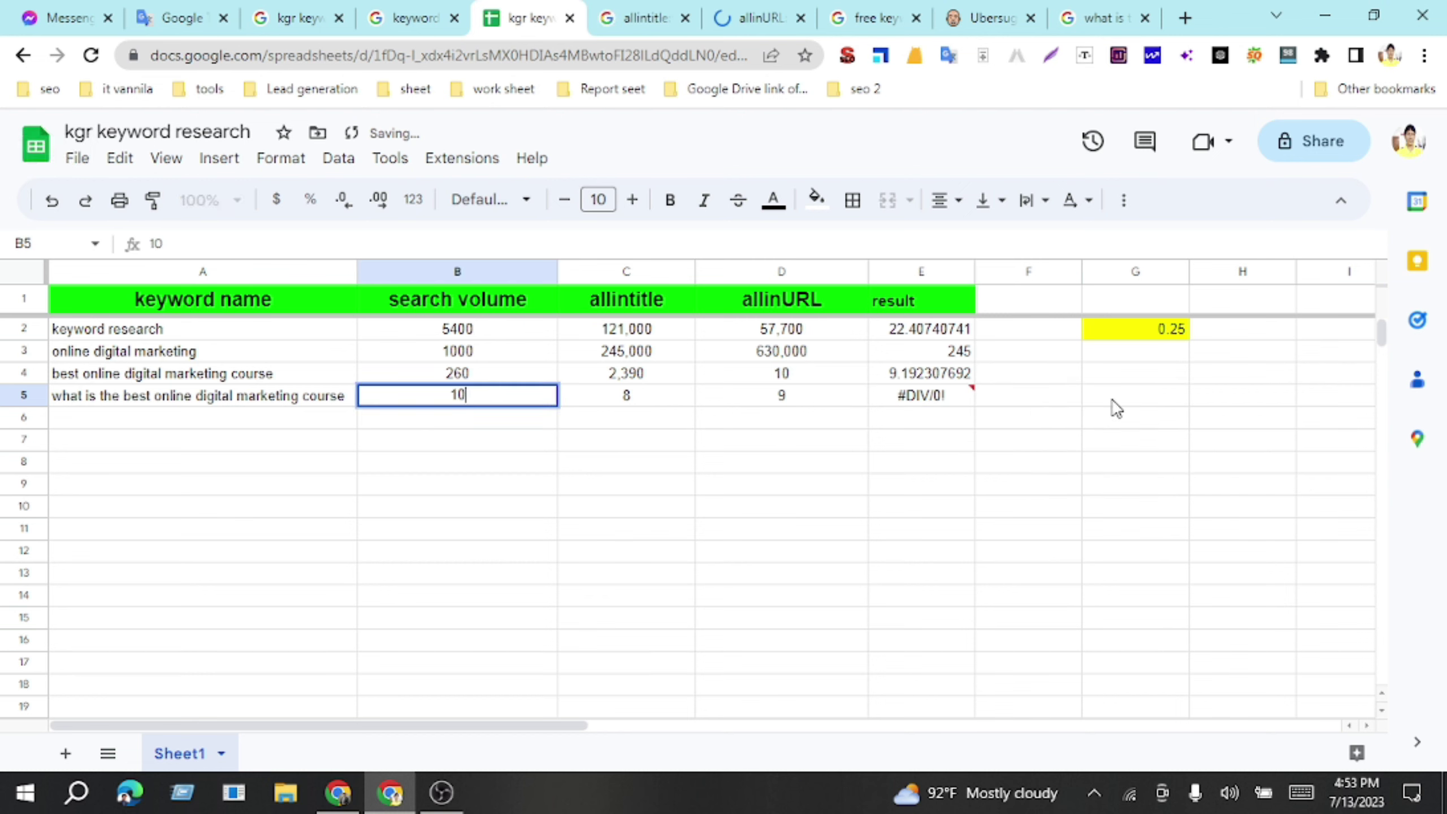
left_click(1112, 401)
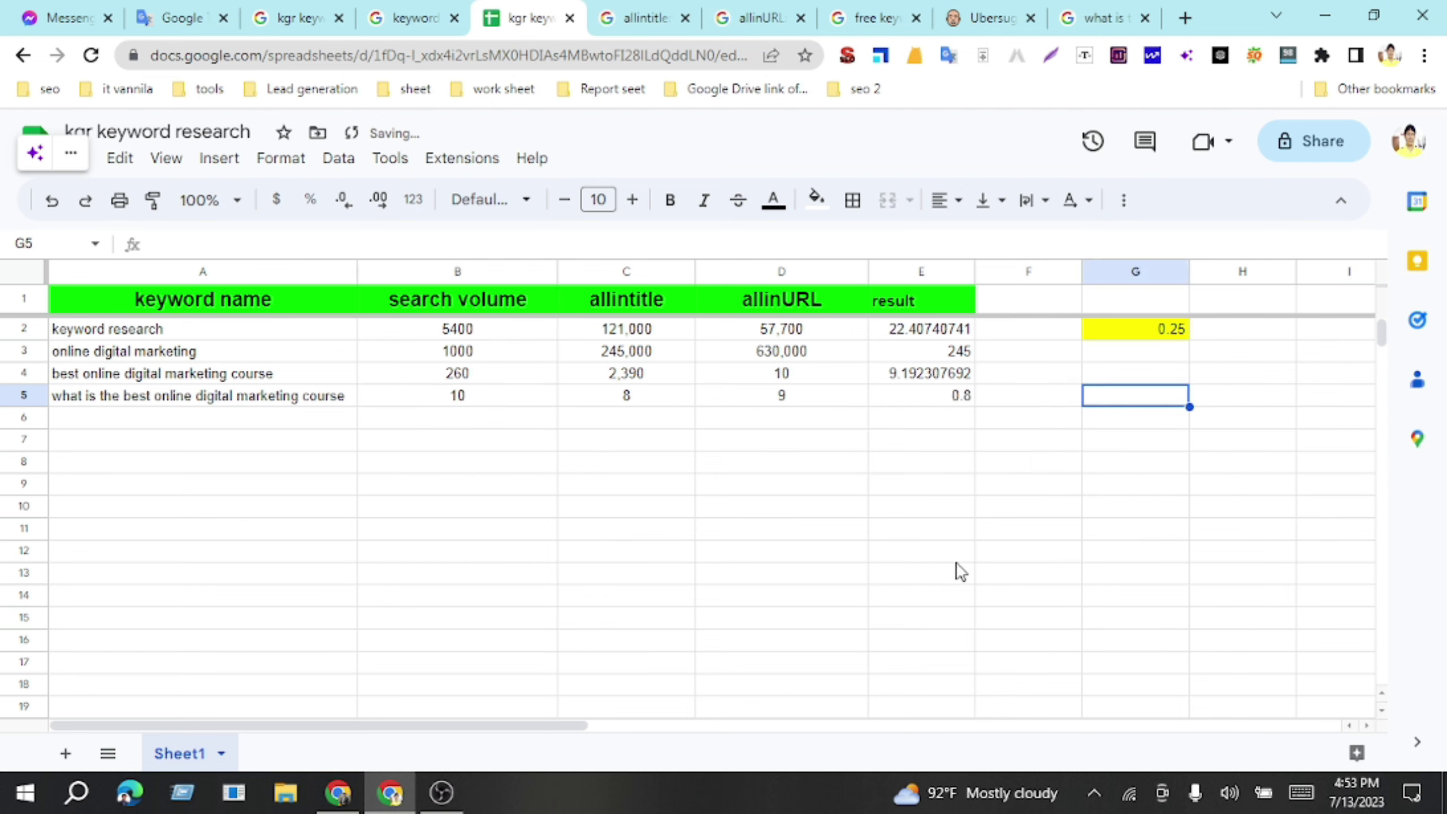
left_click(949, 401)
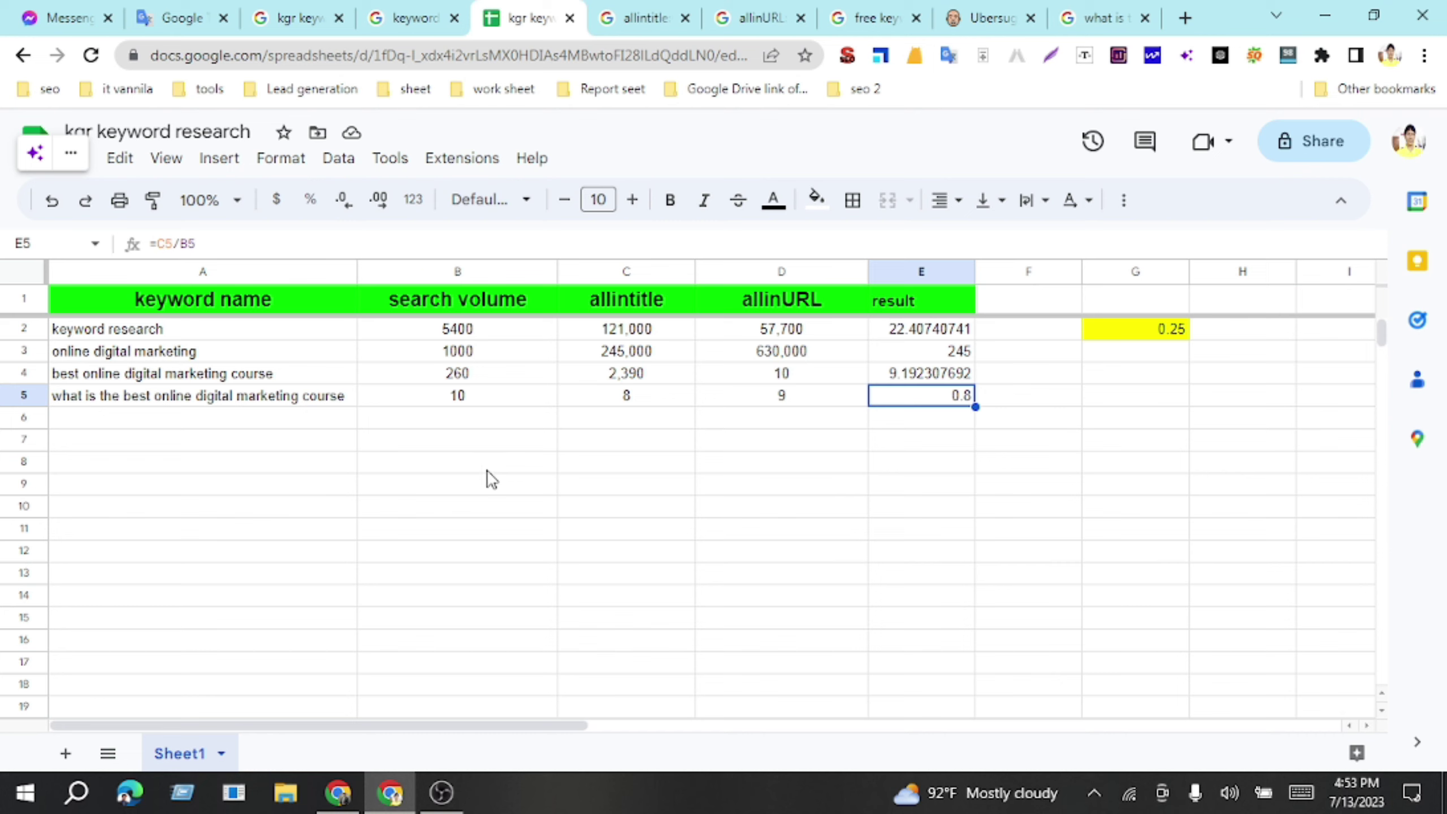
Step: Review the row 5 result formula in the sheet and view the Google search results for "keyword research"
left_click(295, 421)
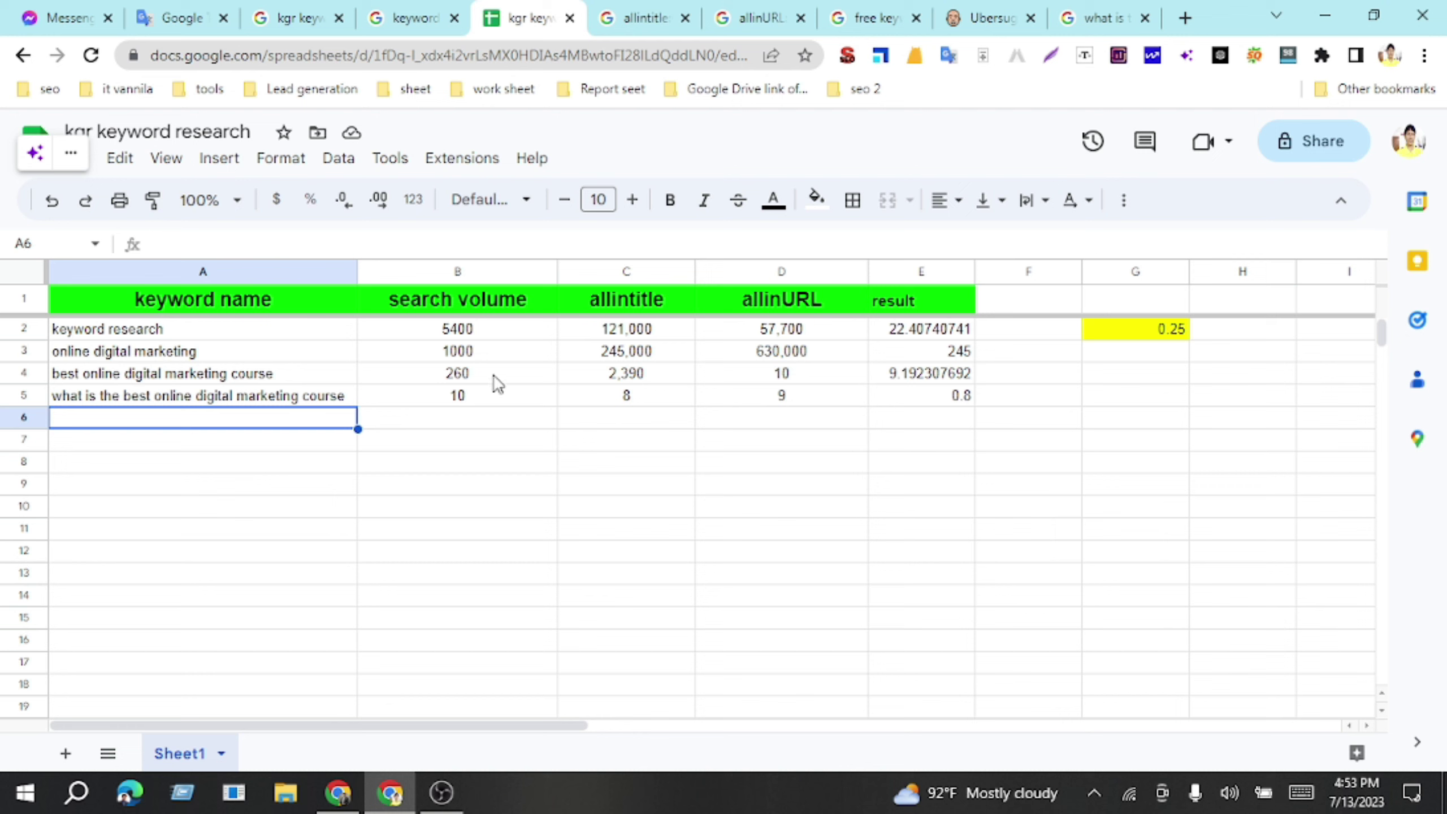
left_click(937, 401)
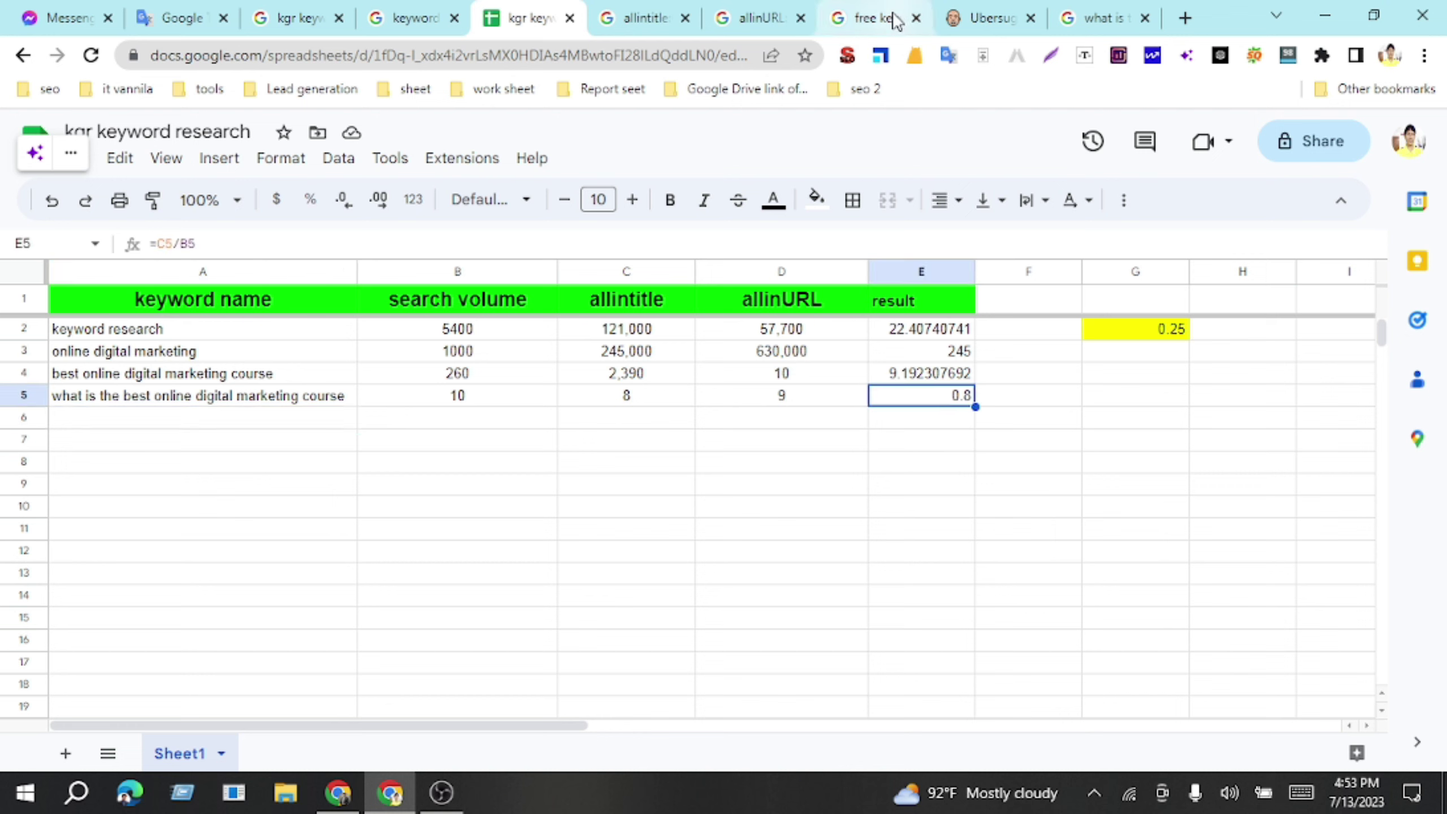
mouse_move(895, 20)
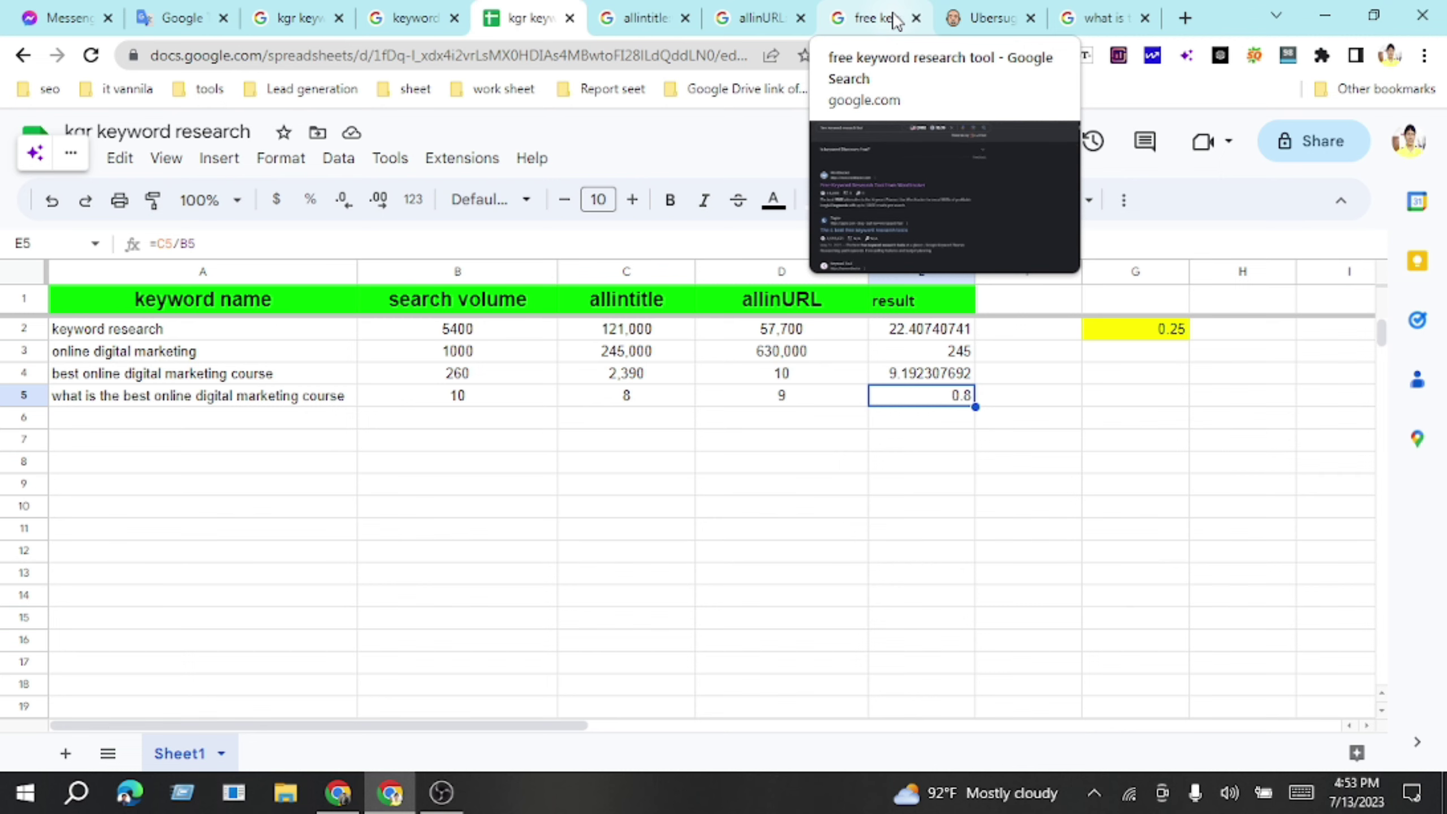
left_click(474, 453)
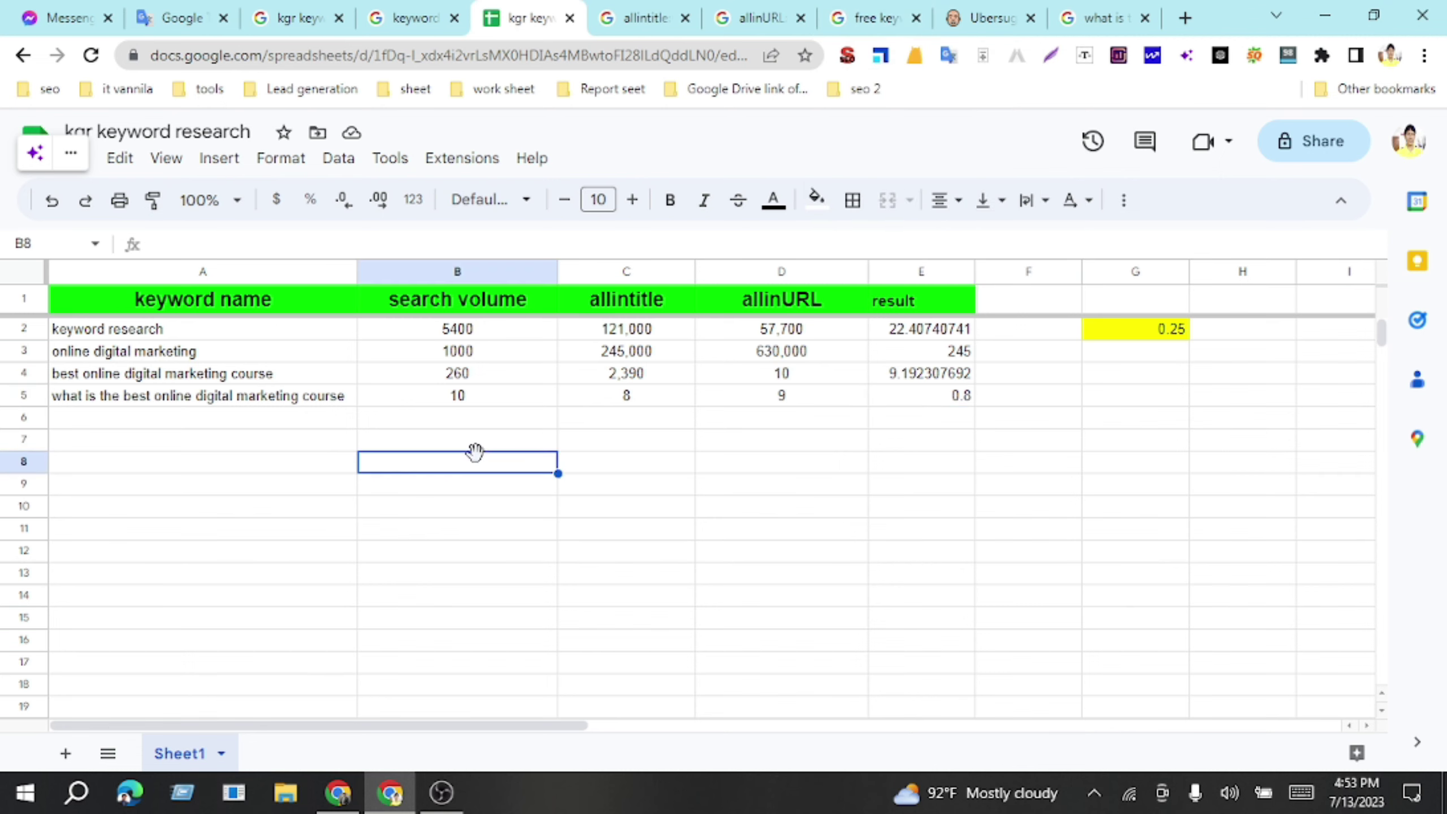
left_click(419, 22)
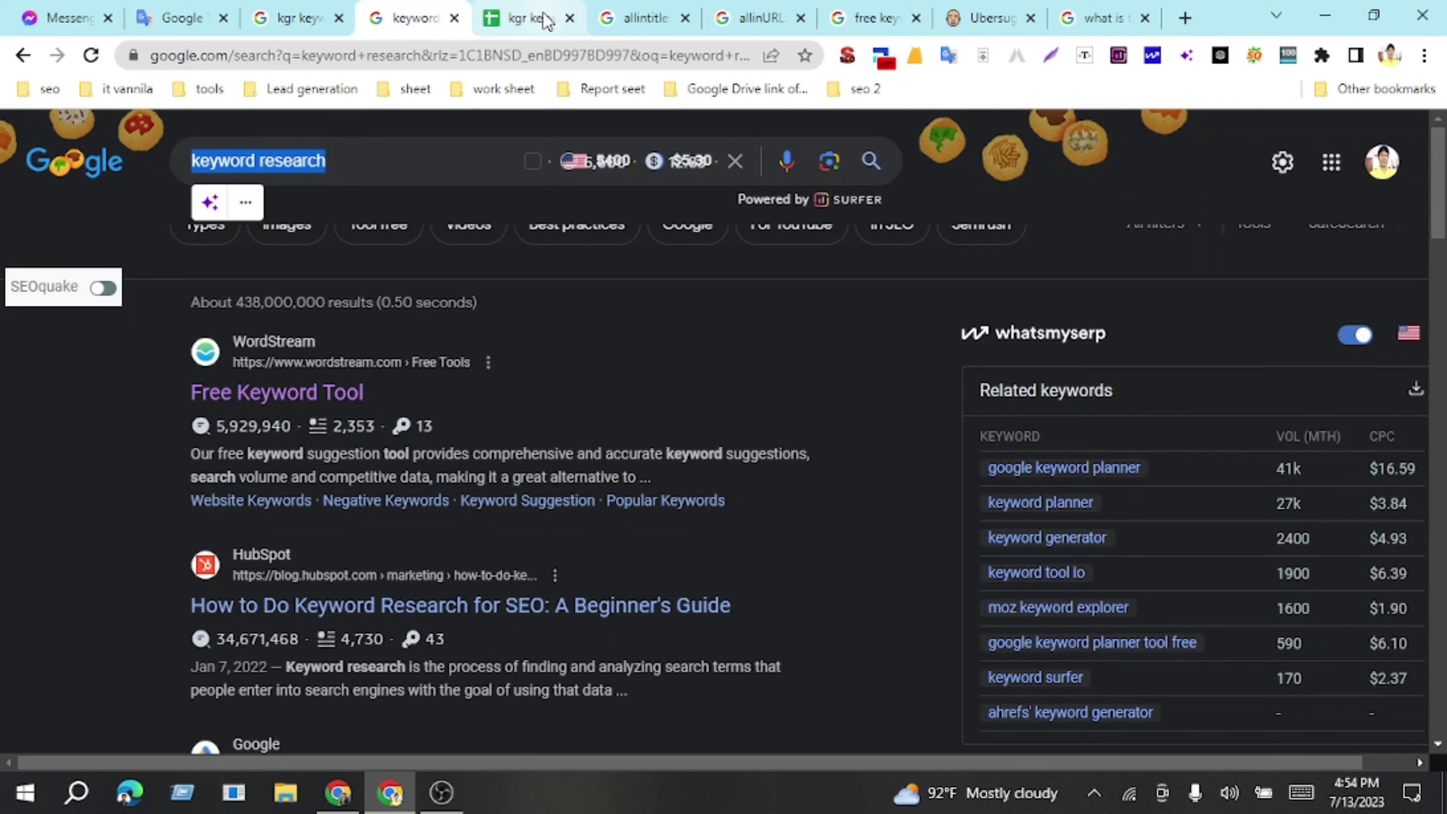